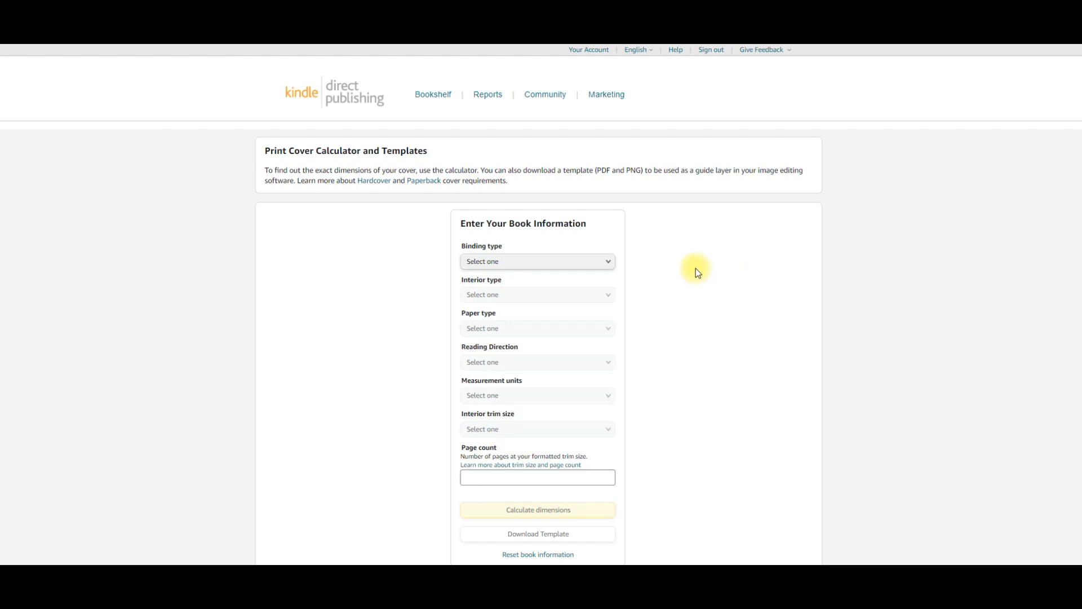
# Set the book's binding type to Paperback, interior type to Black & white, and paper type to White paper.
pyautogui.click(589, 266)
pyautogui.click(553, 274)
pyautogui.click(580, 296)
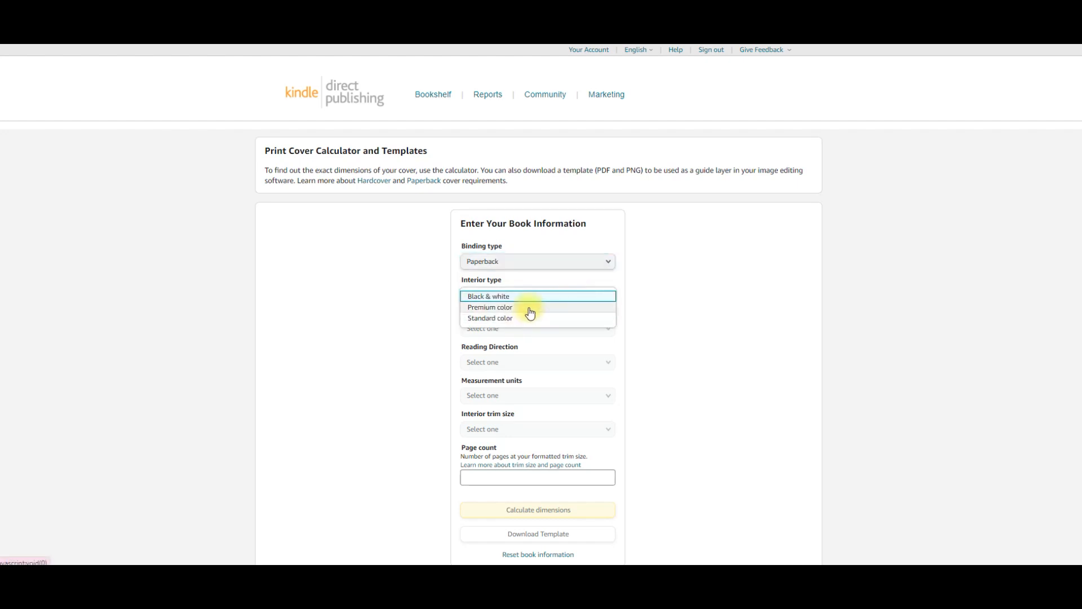
pyautogui.click(534, 296)
pyautogui.click(575, 332)
pyautogui.click(523, 341)
# Set the reading direction to Left to Right, measurement units to Inches, and interior trim size to 7 x 10 in.
pyautogui.click(538, 367)
pyautogui.click(538, 371)
pyautogui.click(523, 362)
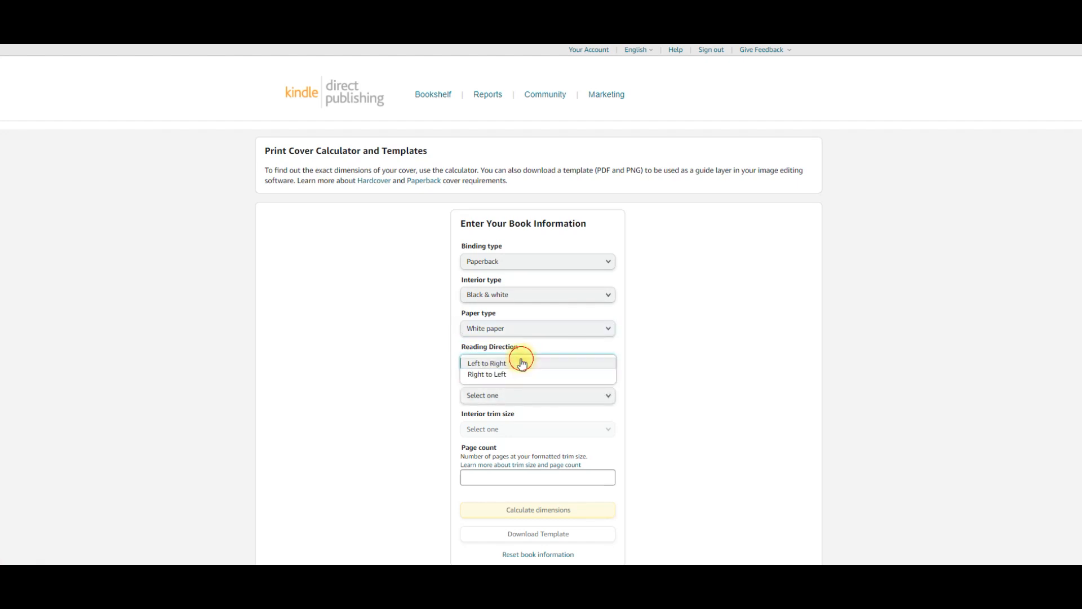
pyautogui.click(520, 362)
pyautogui.click(552, 402)
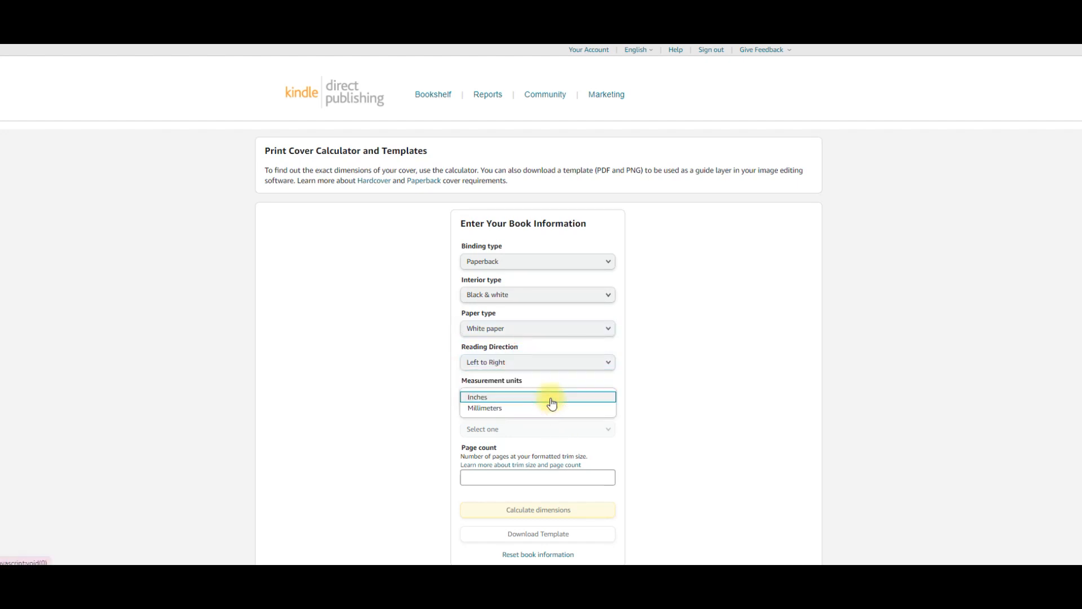
pyautogui.click(551, 399)
pyautogui.click(578, 430)
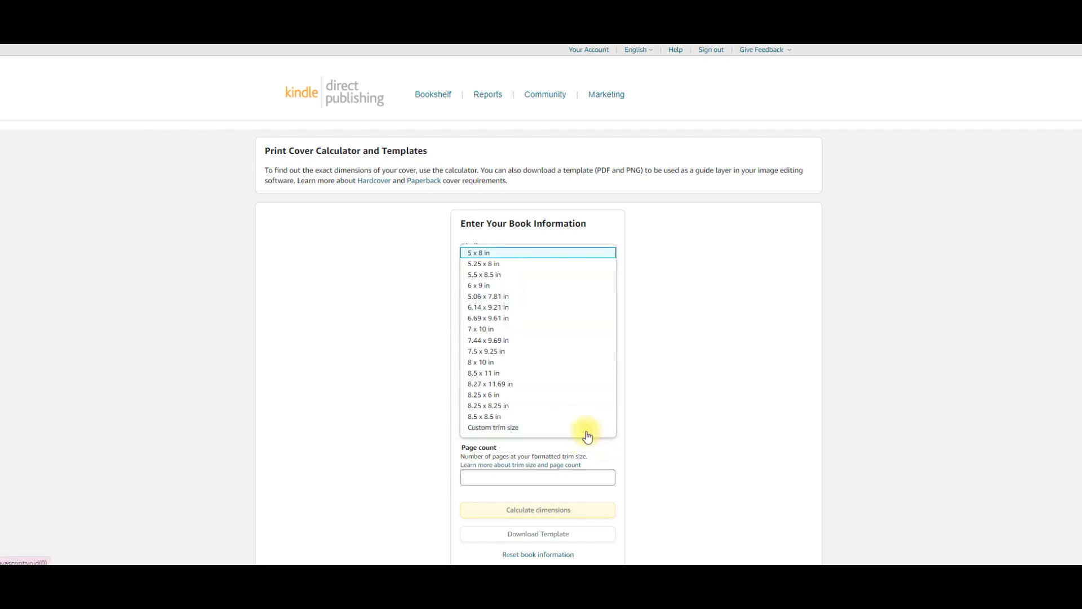
pyautogui.click(497, 333)
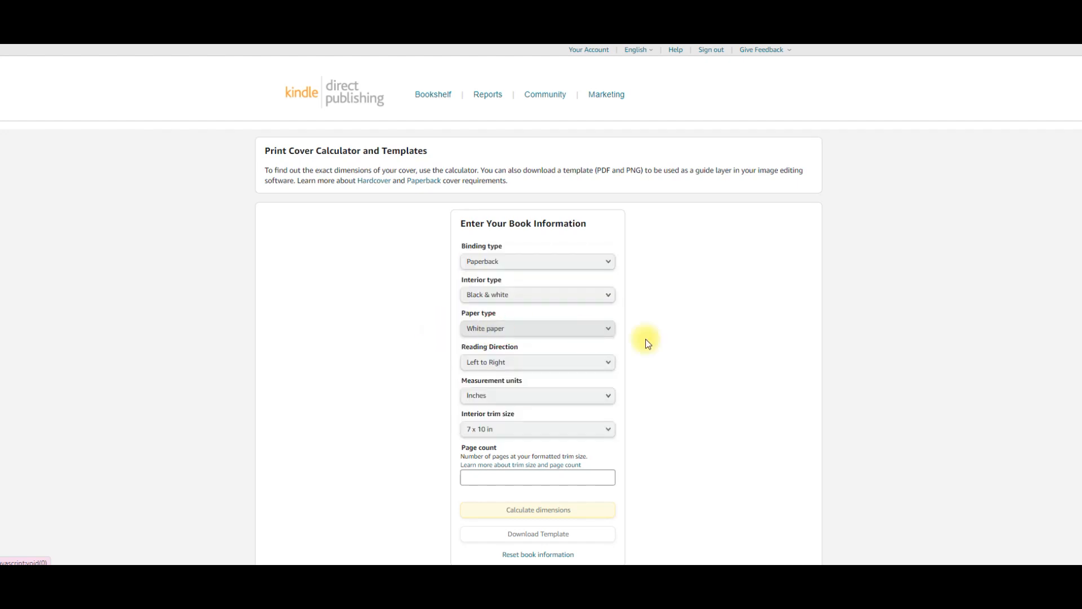
# Calculate the cover dimensions for a page count of 68 and download the cover template.
pyautogui.click(482, 474)
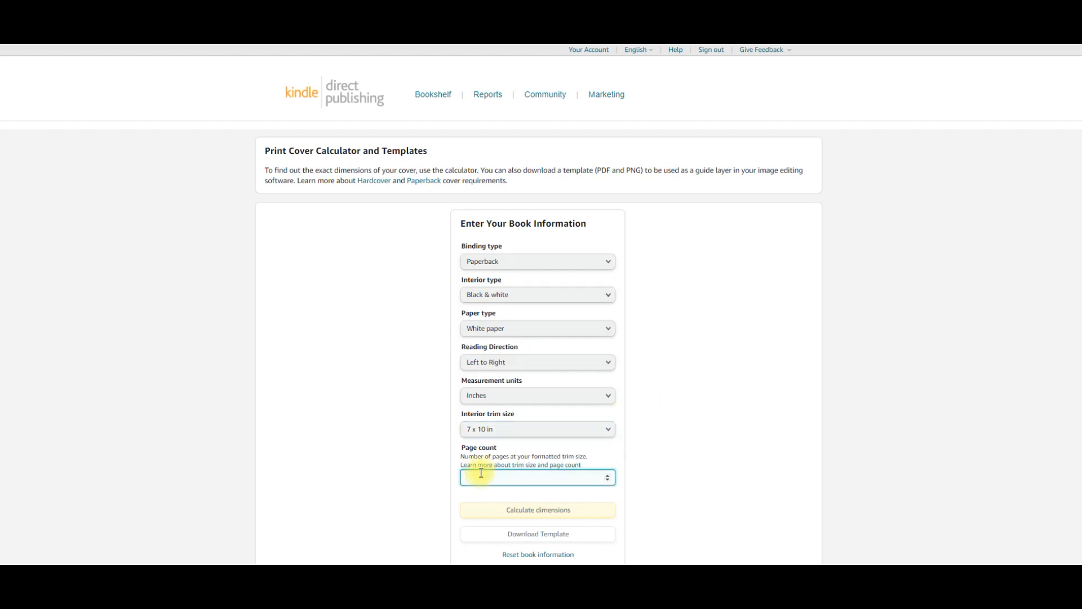
pyautogui.write('68')
pyautogui.click(540, 511)
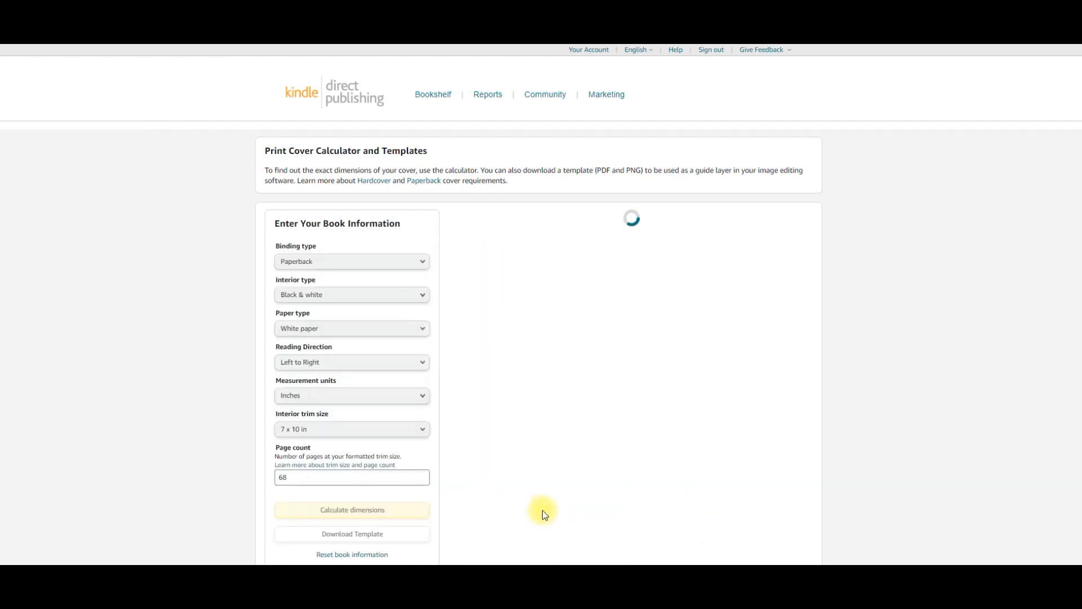
pyautogui.scroll(-3, 889, 307)
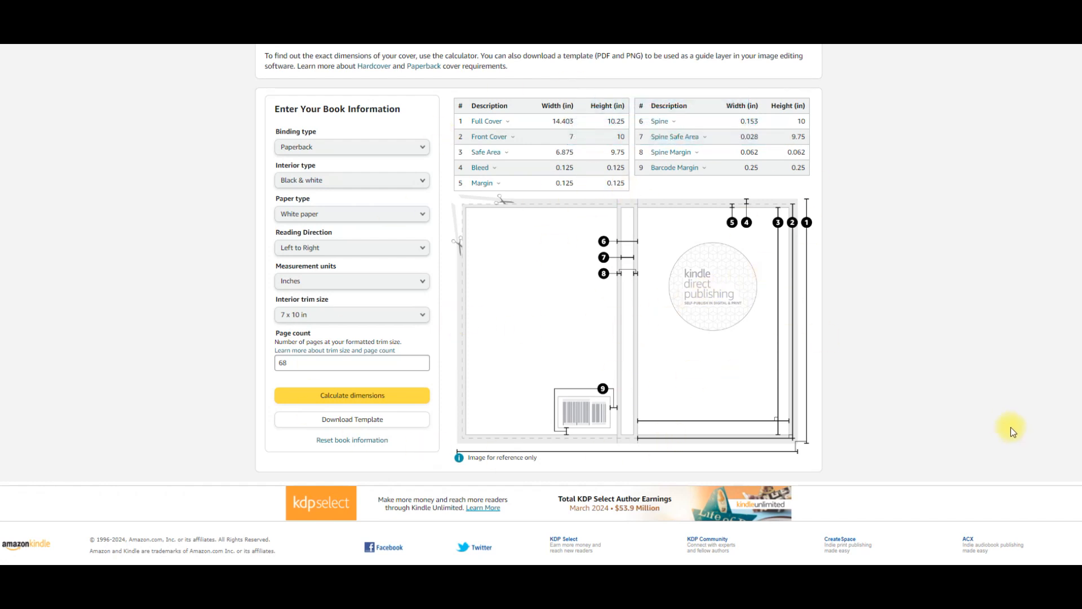
pyautogui.click(374, 421)
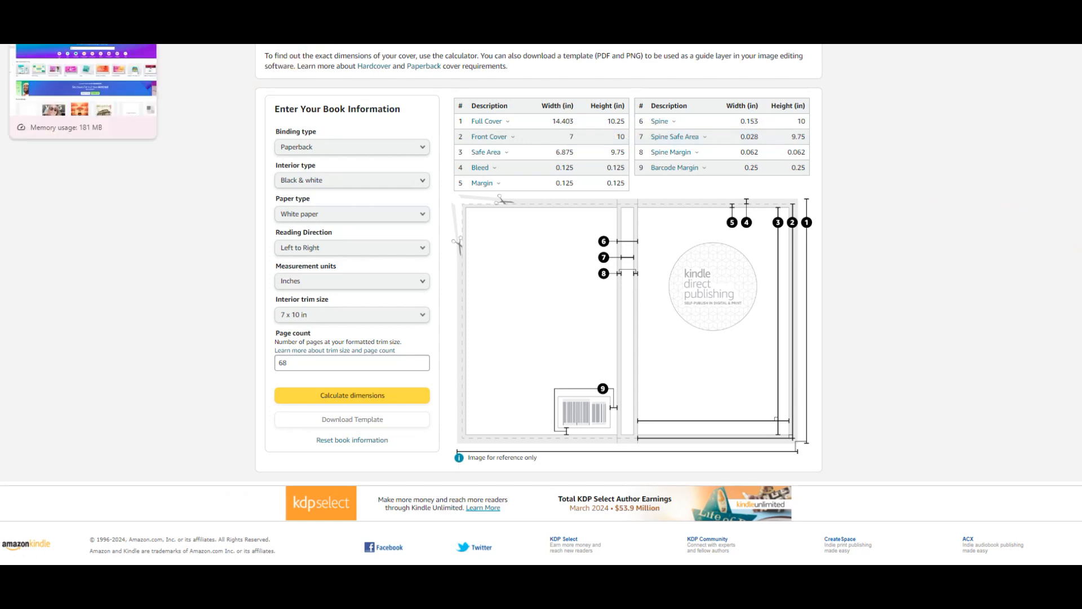
# Switch to Canva and create a new custom-size design 7 in wide by 10 in high.
pyautogui.click(62, 12)
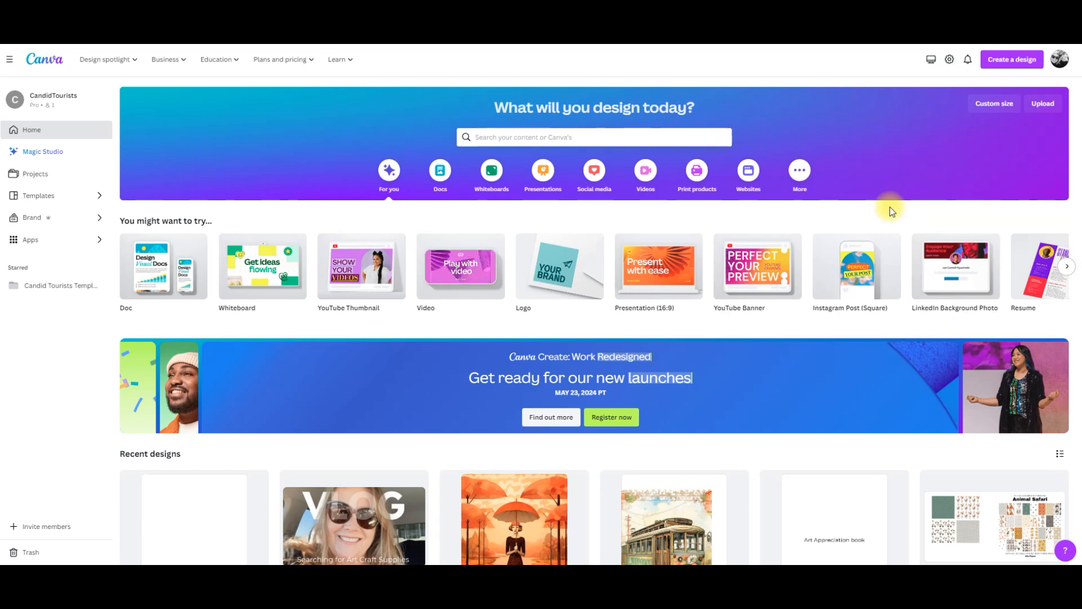
pyautogui.click(992, 103)
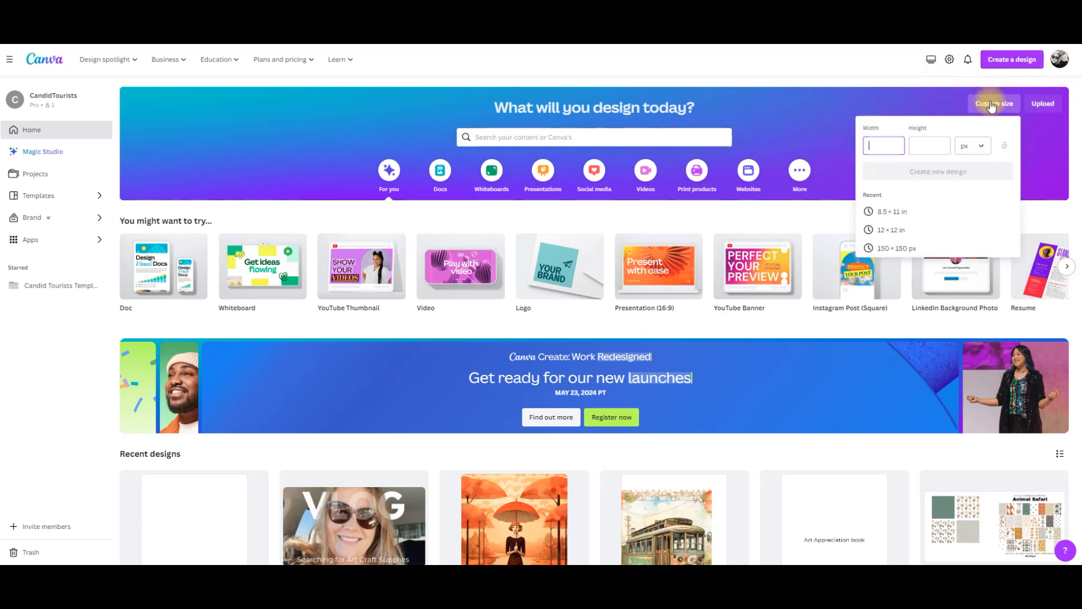
pyautogui.click(975, 146)
pyautogui.click(965, 185)
pyautogui.click(890, 148)
pyautogui.write('7')
pyautogui.click(942, 145)
pyautogui.write('10')
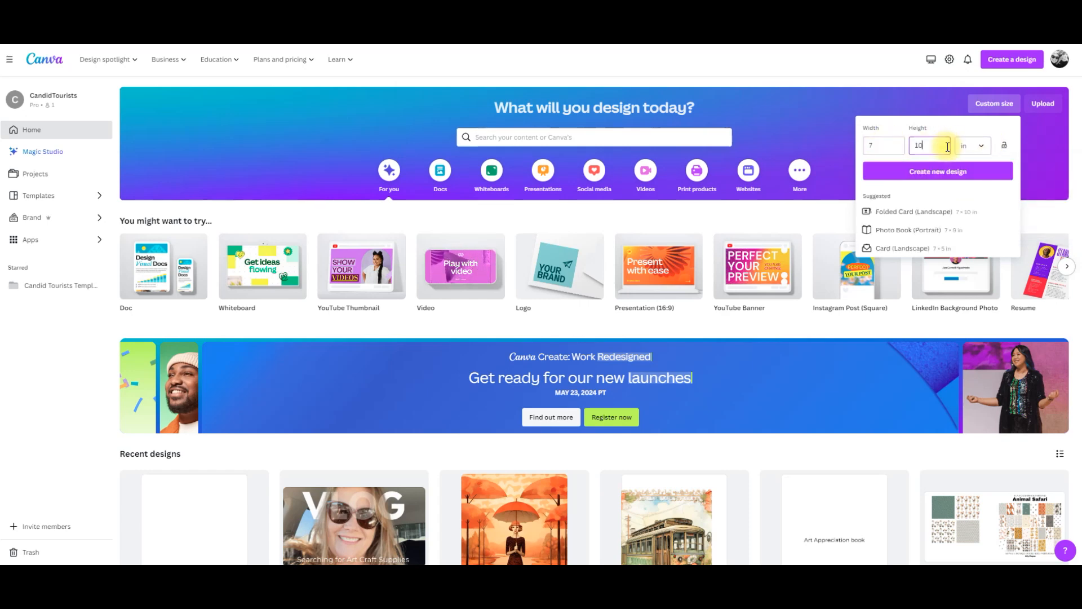
pyautogui.click(923, 172)
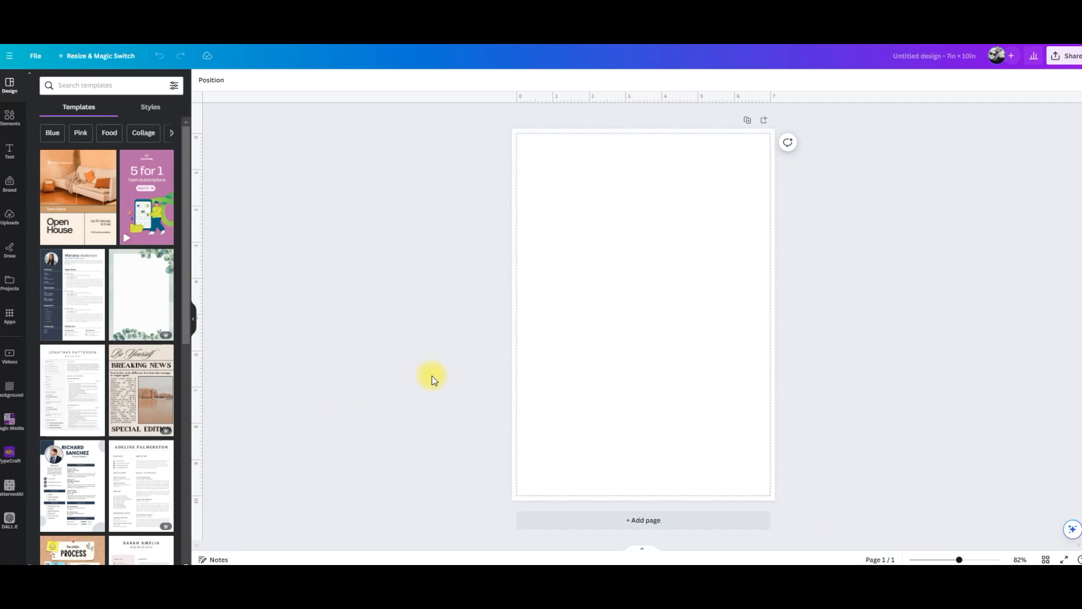
# Add a heading reading "Brain Dump Here" and place it centered near the top of the page.
pyautogui.click(12, 151)
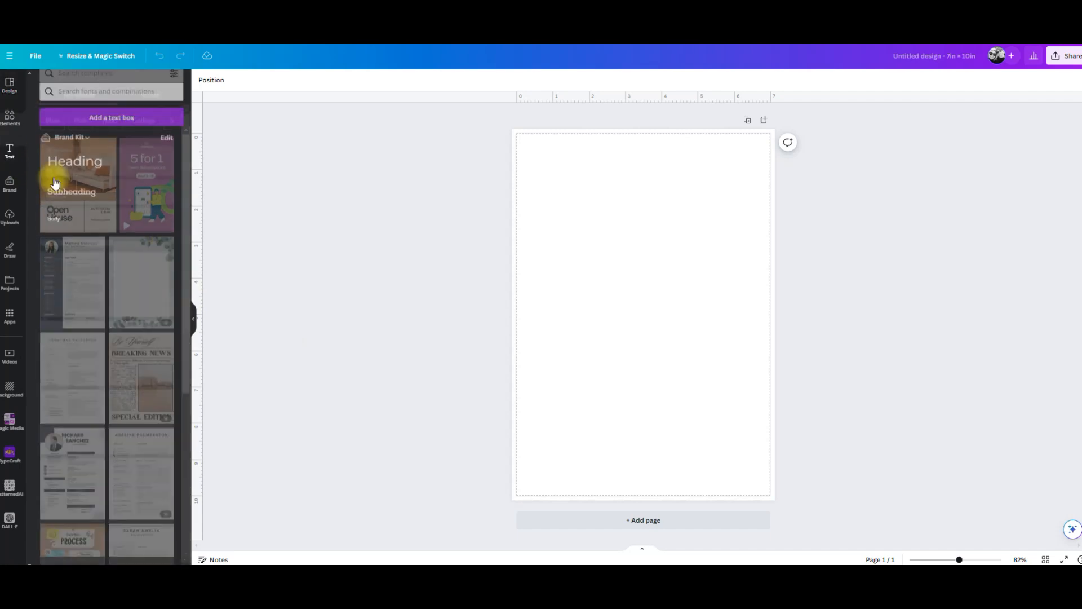
pyautogui.click(87, 159)
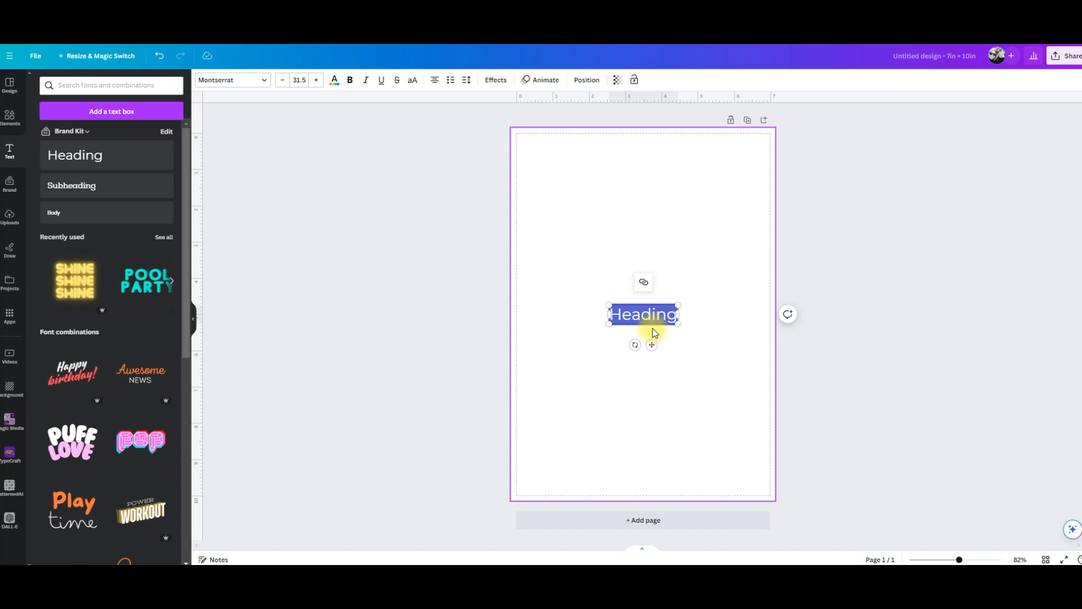
pyautogui.write('Btr')
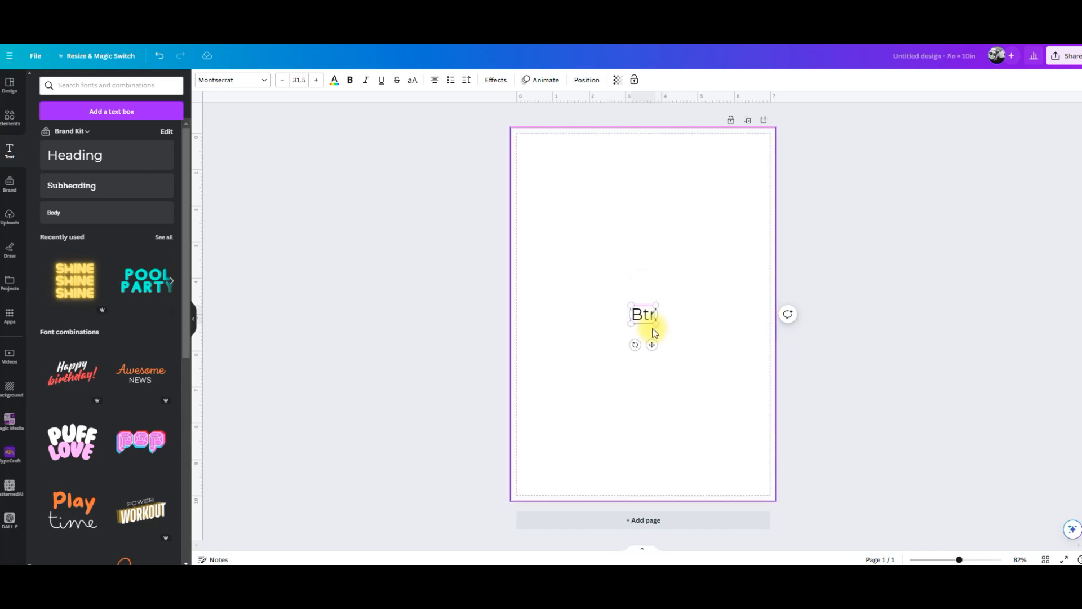
pyautogui.press('BackSpace')
pyautogui.press('BackSpace')
pyautogui.write('rain Dump Here')
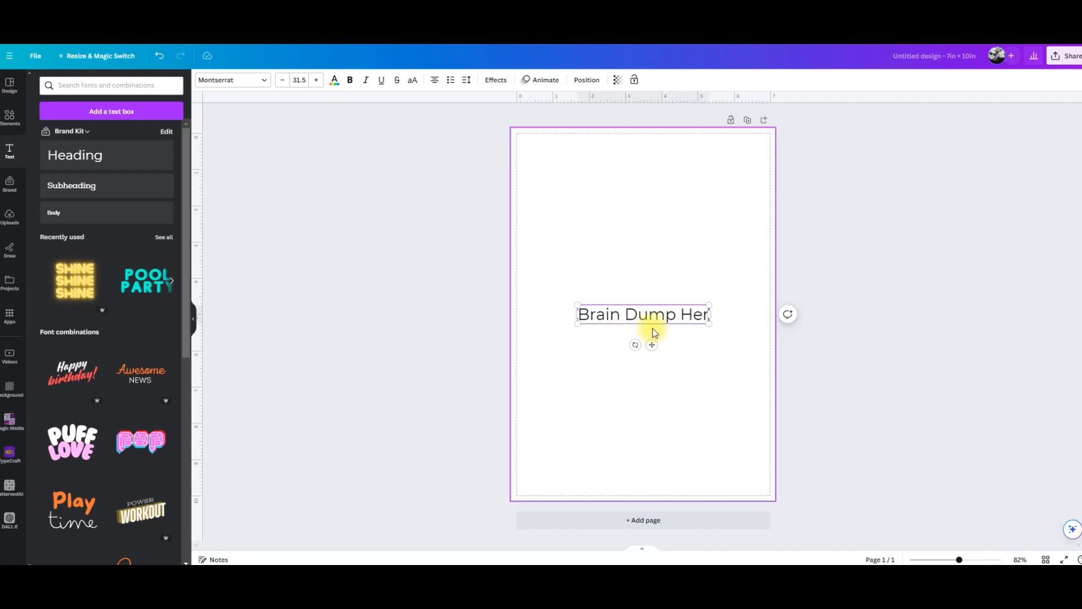
pyautogui.click(619, 382)
pyautogui.moveTo(641, 325); pyautogui.dragTo(639, 171)
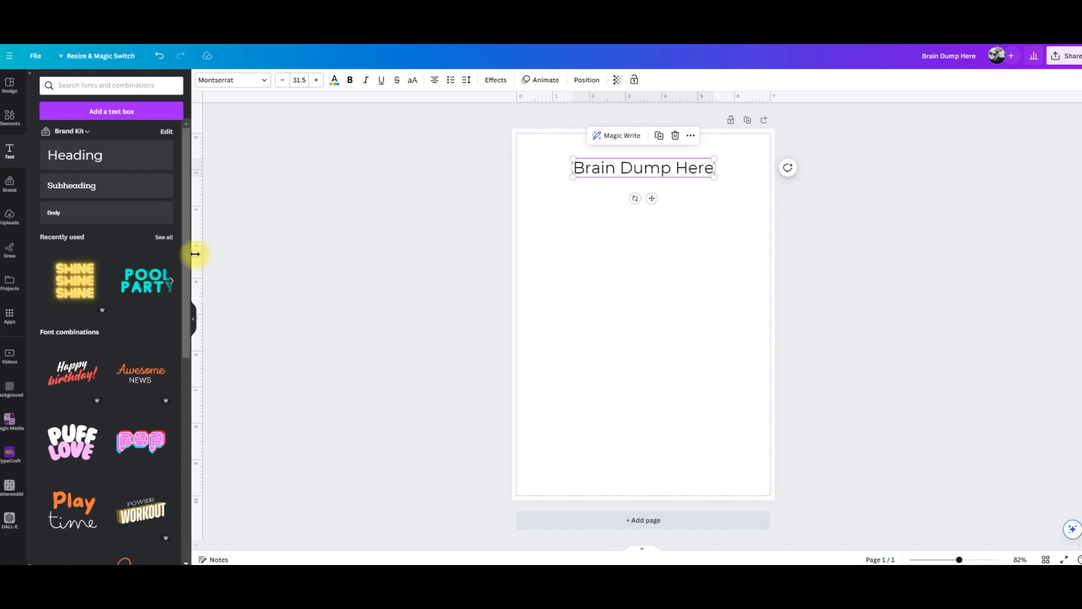
pyautogui.click(459, 144)
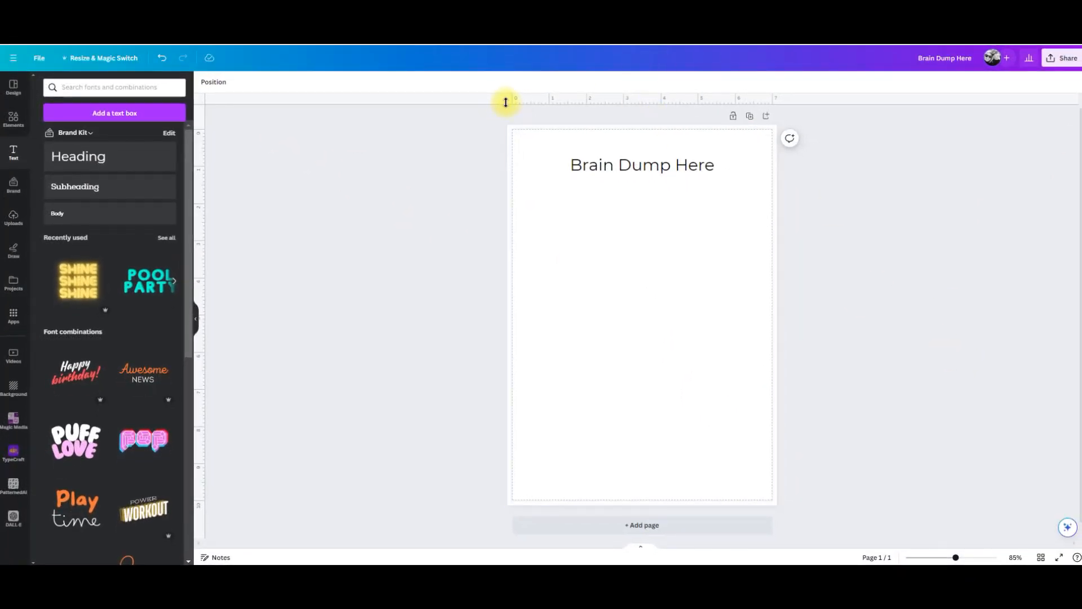
# Place ruler guides just inside all four page edges and move the heading up to the upper guide.
pyautogui.moveTo(506, 102); pyautogui.dragTo(506, 134)
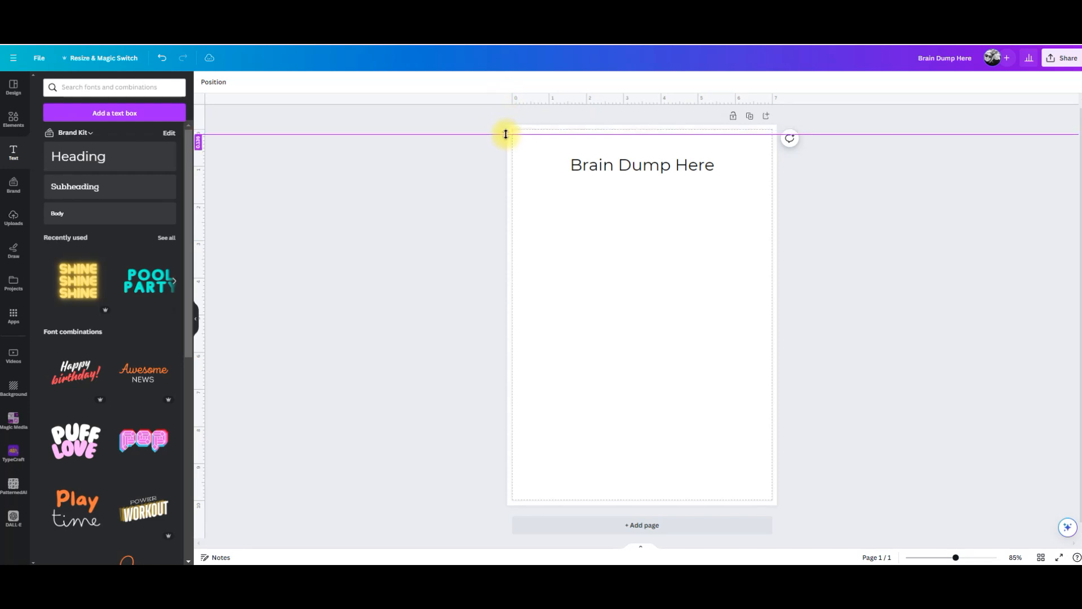
pyautogui.moveTo(506, 134); pyautogui.dragTo(506, 133)
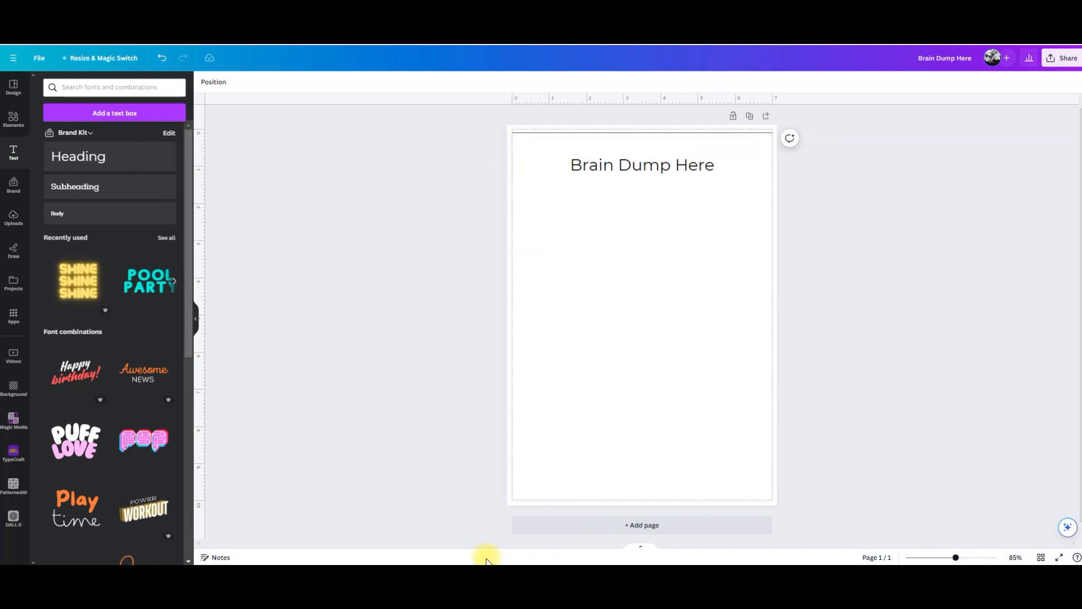
pyautogui.moveTo(583, 101); pyautogui.dragTo(581, 496)
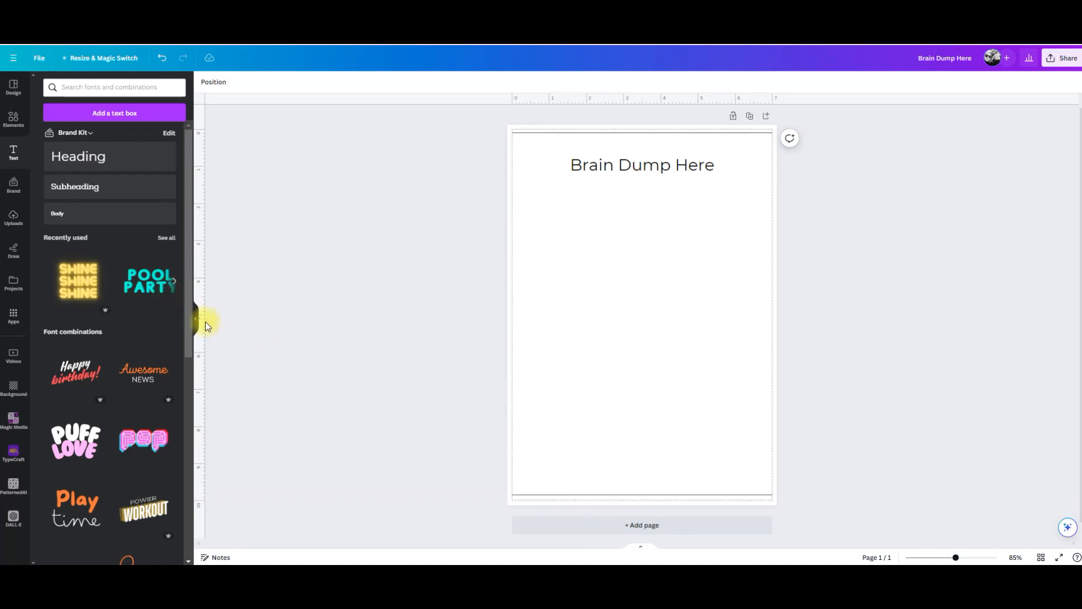
pyautogui.moveTo(200, 299); pyautogui.dragTo(517, 310)
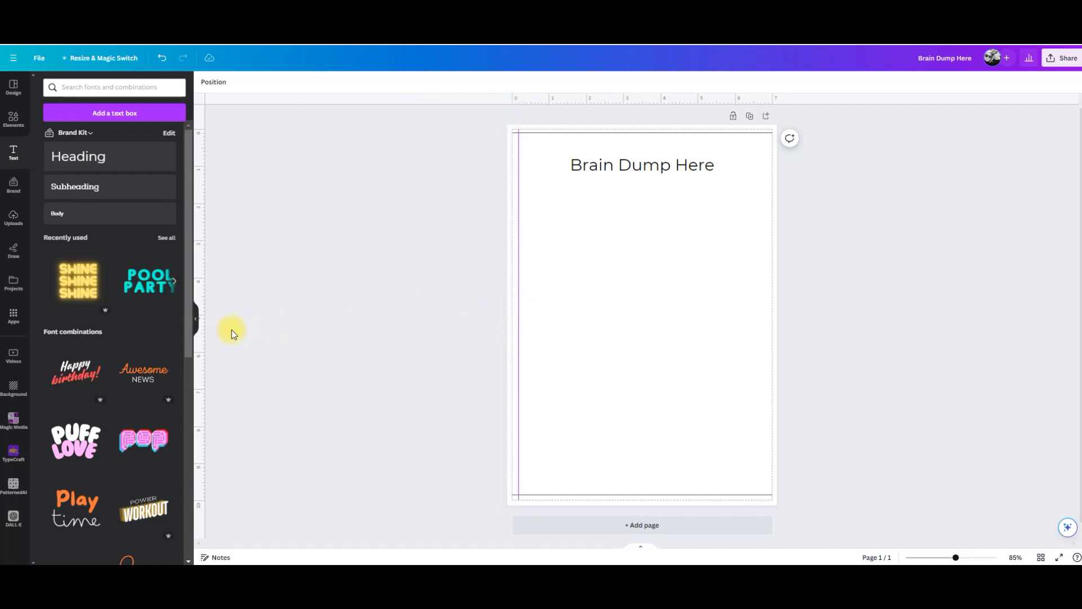
pyautogui.moveTo(200, 338); pyautogui.dragTo(766, 345)
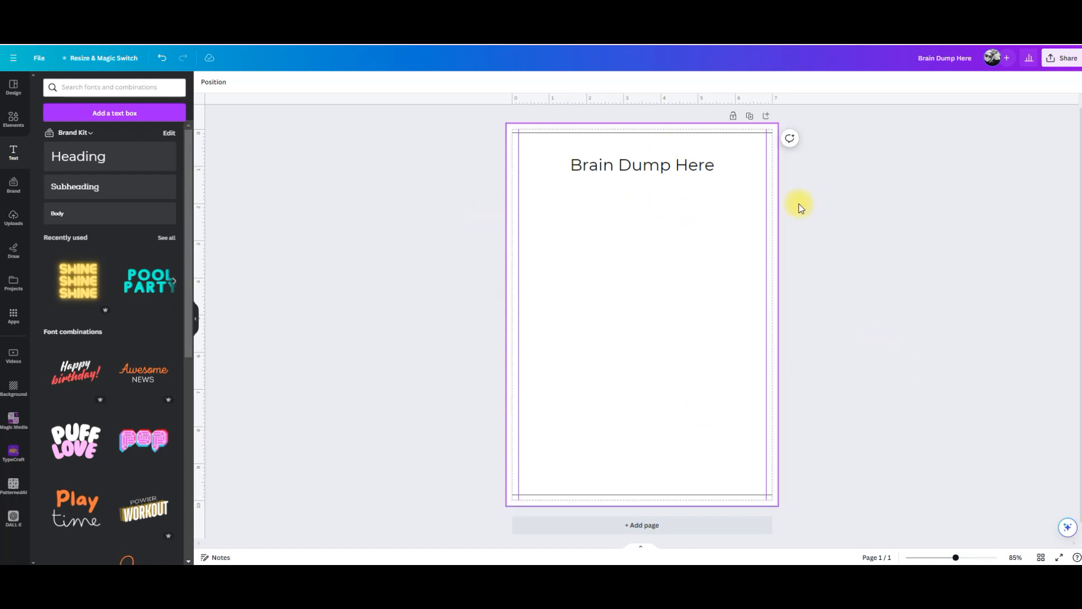
pyautogui.click(662, 163)
pyautogui.moveTo(662, 163); pyautogui.dragTo(665, 145)
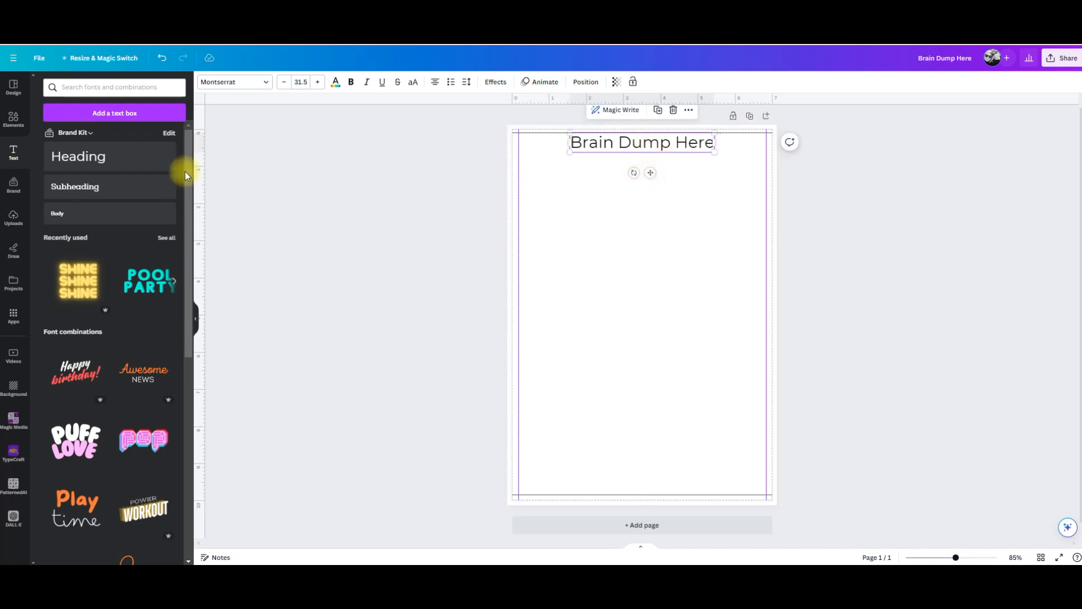
# Add a subheading reading "Today's Dates" directly below the heading.
pyautogui.click(76, 186)
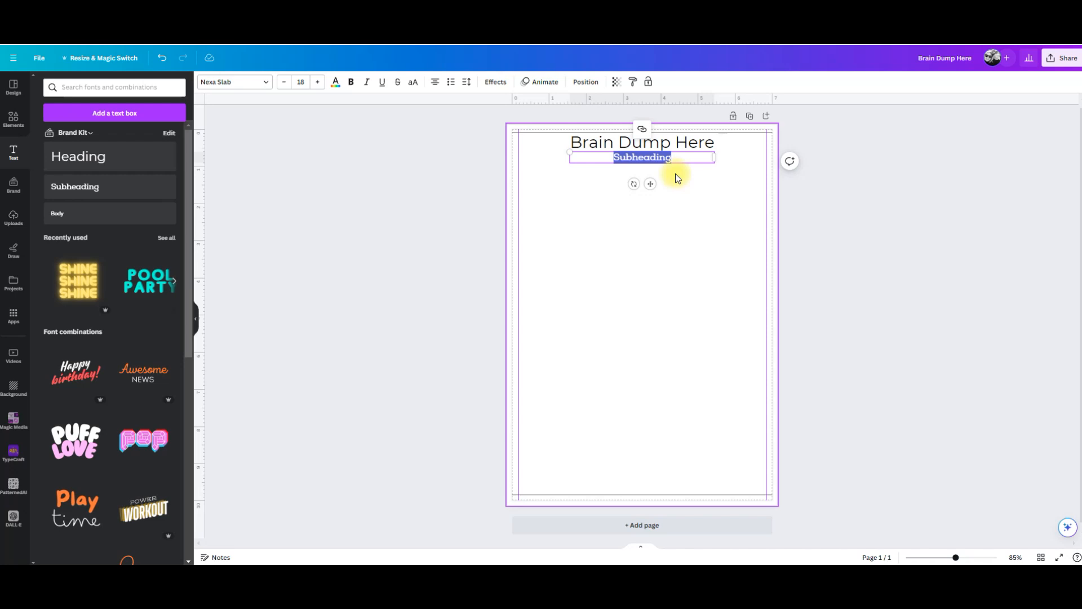
pyautogui.write('Todays')
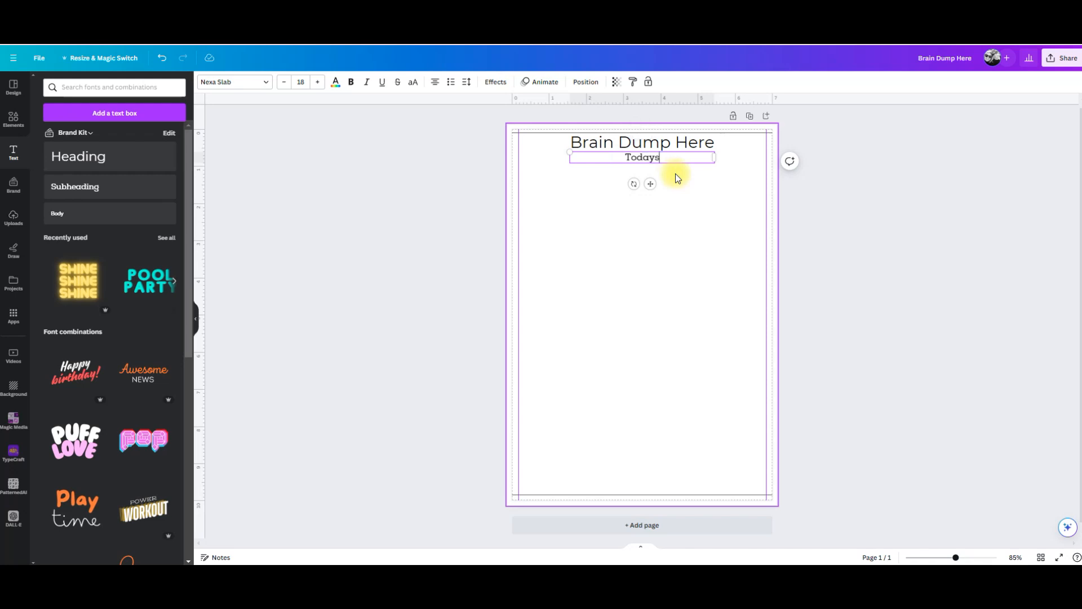
pyautogui.write(' Days')
pyautogui.press('BackSpace')
pyautogui.press('BackSpace')
pyautogui.write('tes')
pyautogui.click(641, 157)
pyautogui.write("'")
pyautogui.click(713, 208)
# Move the "Today's Dates" subheading to the page's left side, just inside the left guide.
pyautogui.click(668, 160)
pyautogui.moveTo(668, 161); pyautogui.dragTo(588, 162)
pyautogui.click(587, 249)
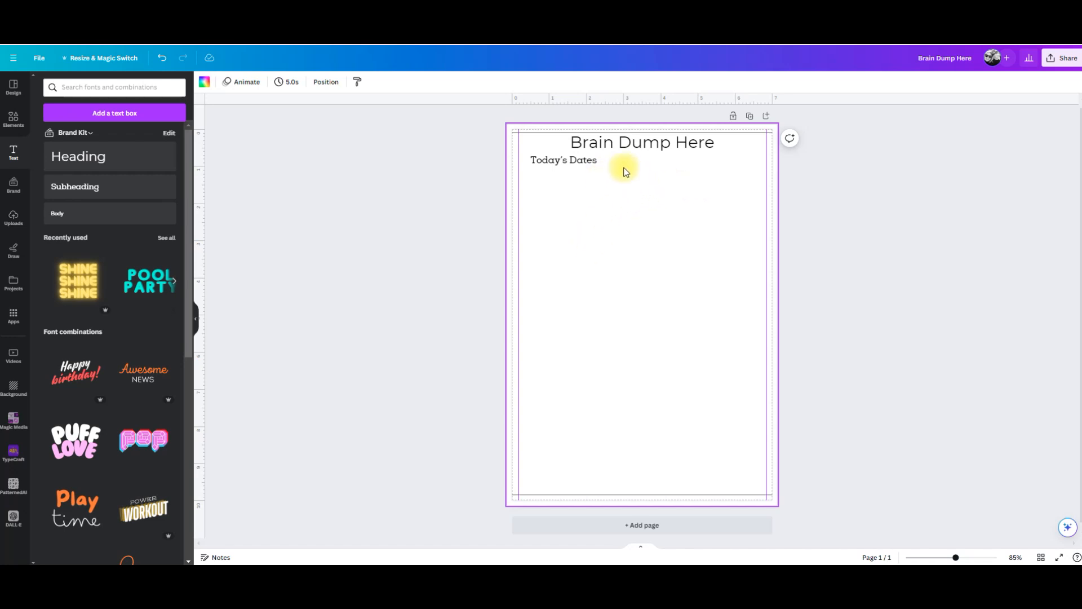
pyautogui.click(627, 161)
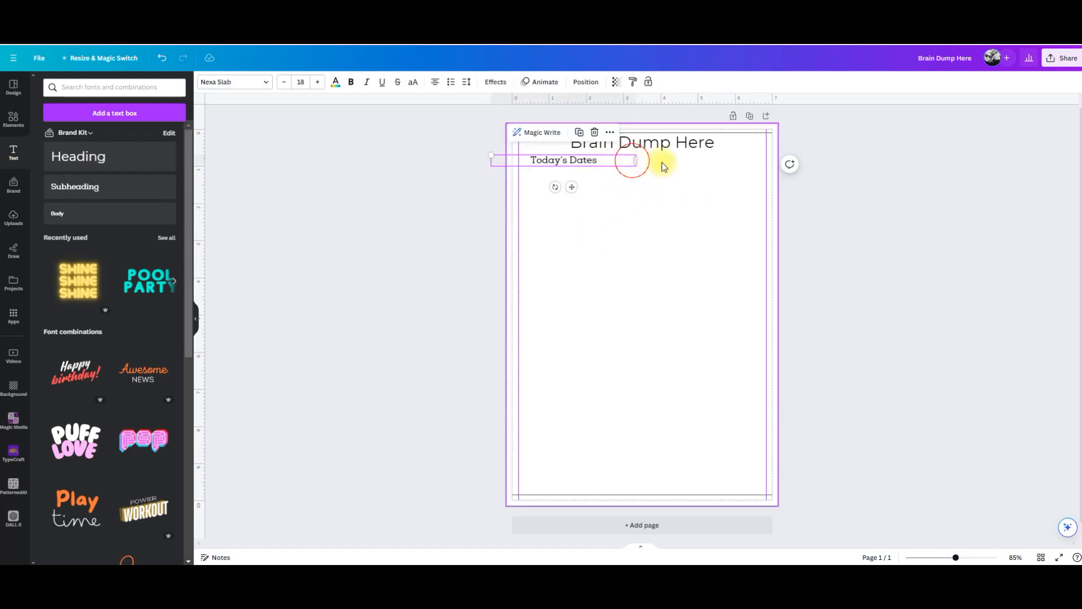
# Add a subheading reading "M T W TH F S S" and align it with "Today's Dates" on the page's right side.
pyautogui.click(84, 187)
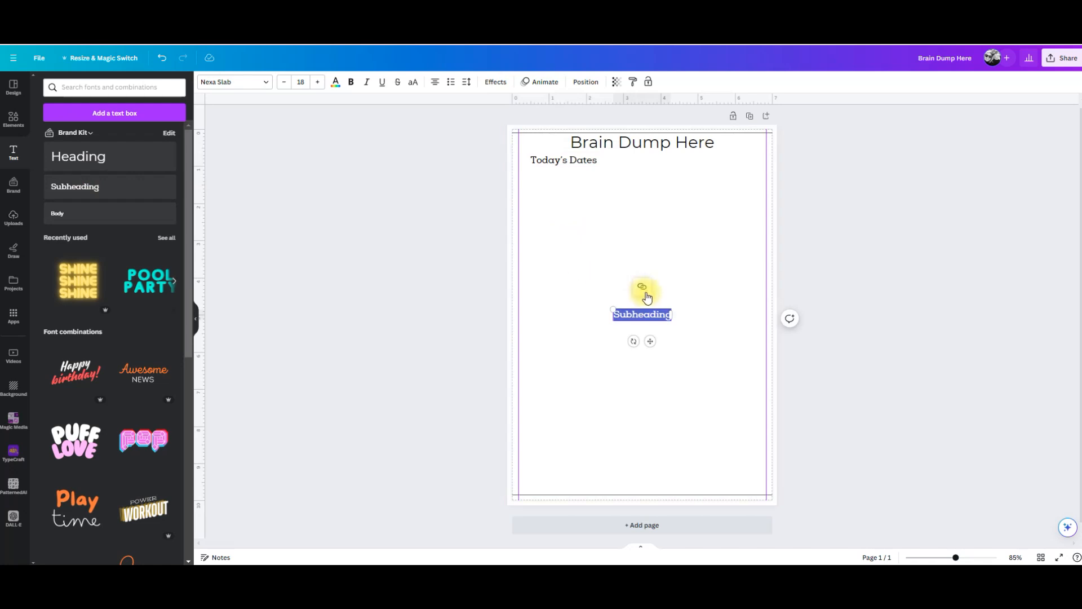
pyautogui.write('M')
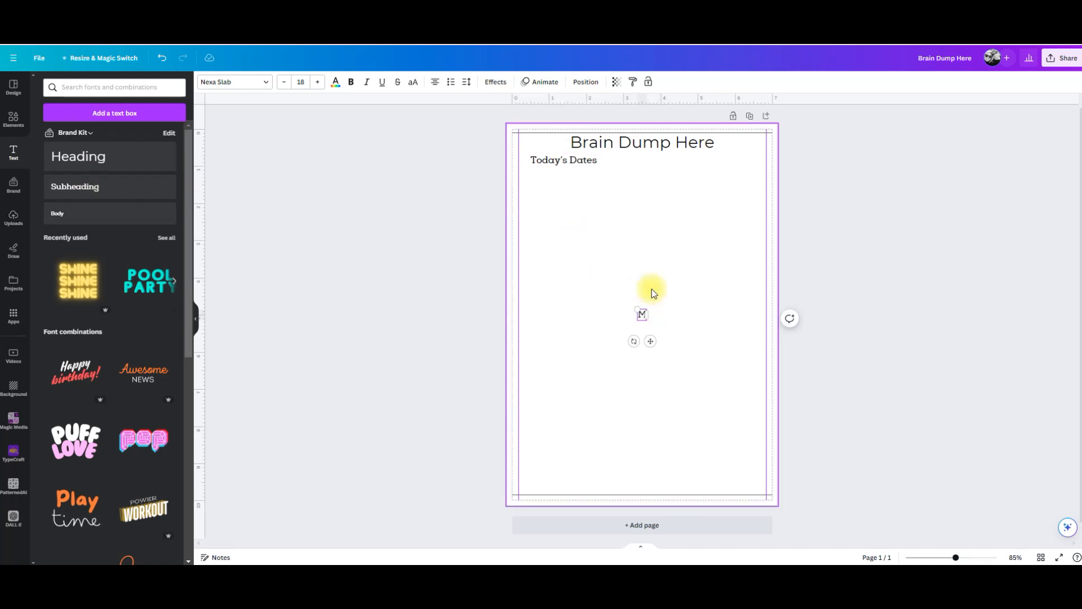
pyautogui.write(' T W TH F S S')
pyautogui.moveTo(648, 314); pyautogui.dragTo(719, 159)
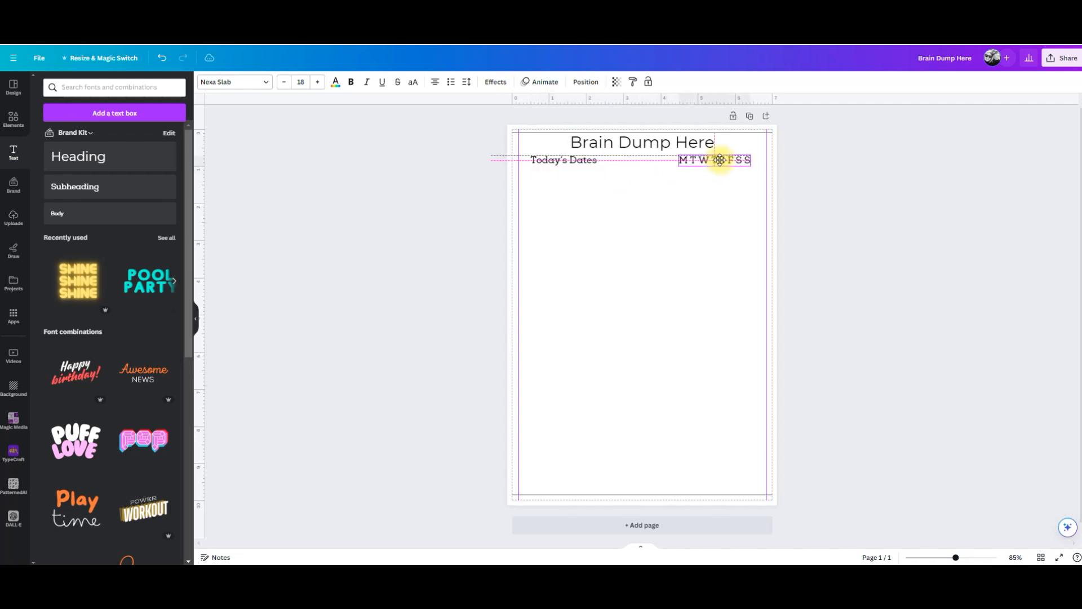
pyautogui.click(662, 244)
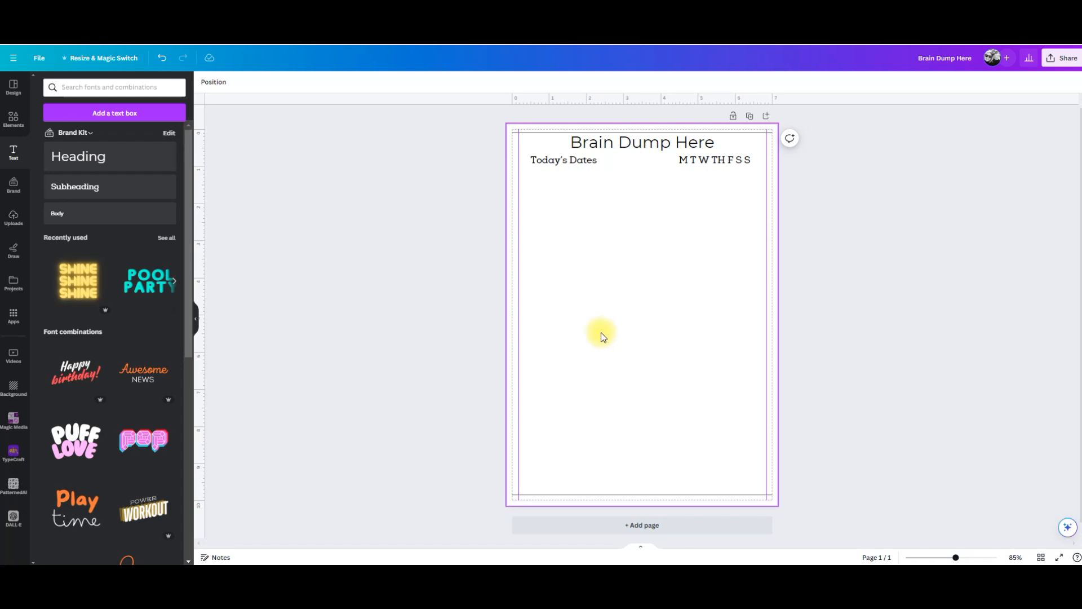
# Add a subheading reading "Things To Remember" and place it below "Today's Dates", just inside the left guide.
pyautogui.click(111, 190)
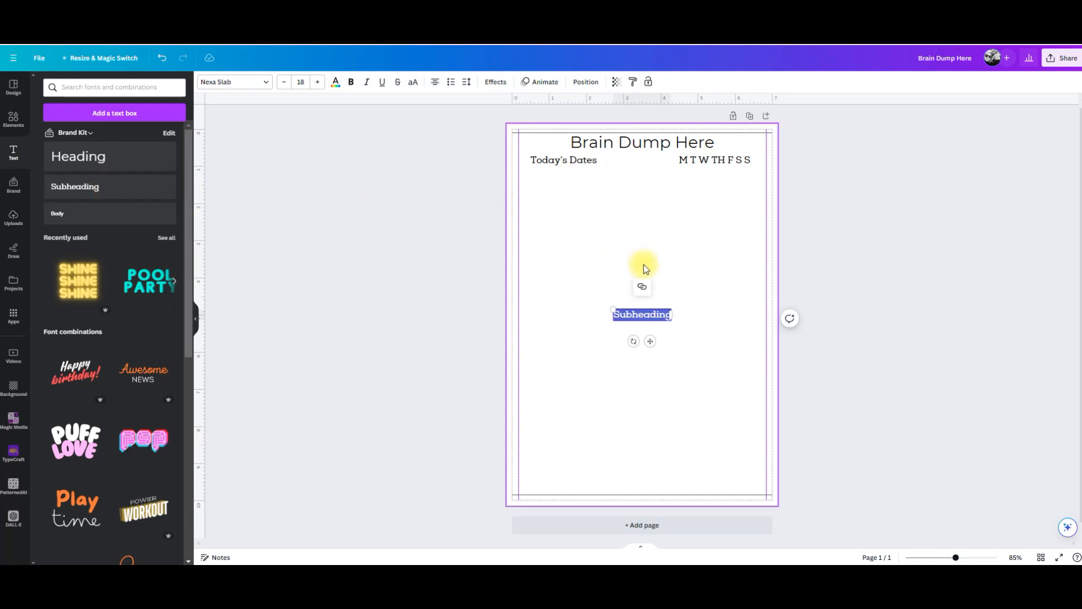
pyautogui.write('Things')
pyautogui.press('BackSpace')
pyautogui.press('BackSpace')
pyautogui.press('BackSpace')
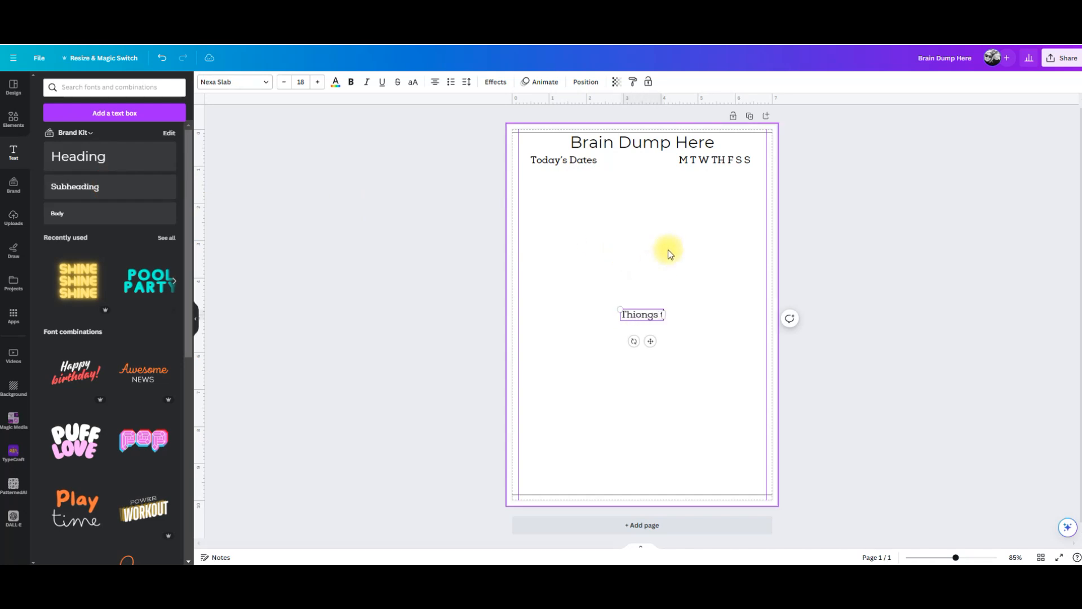
pyautogui.write('ngs to remembers')
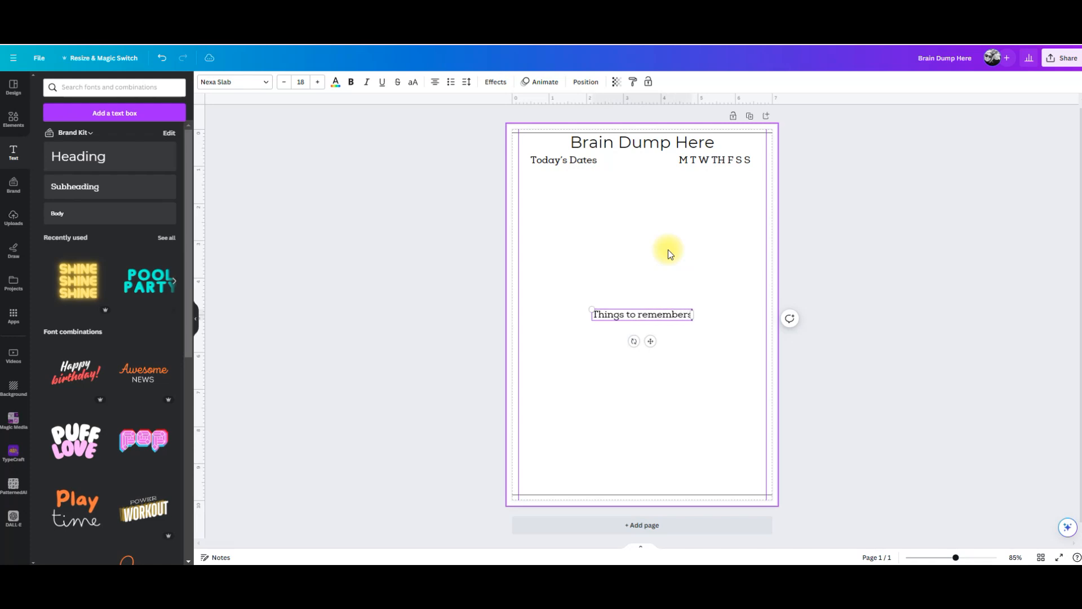
pyautogui.press('BackSpace')
pyautogui.press('BackSpace')
pyautogui.press('BackSpace')
pyautogui.press('BackSpace')
pyautogui.press('BackSpace')
pyautogui.press('BackSpace')
pyautogui.press('BackSpace')
pyautogui.press('BackSpace')
pyautogui.press('BackSpace')
pyautogui.press('BackSpace')
pyautogui.press('BackSpace')
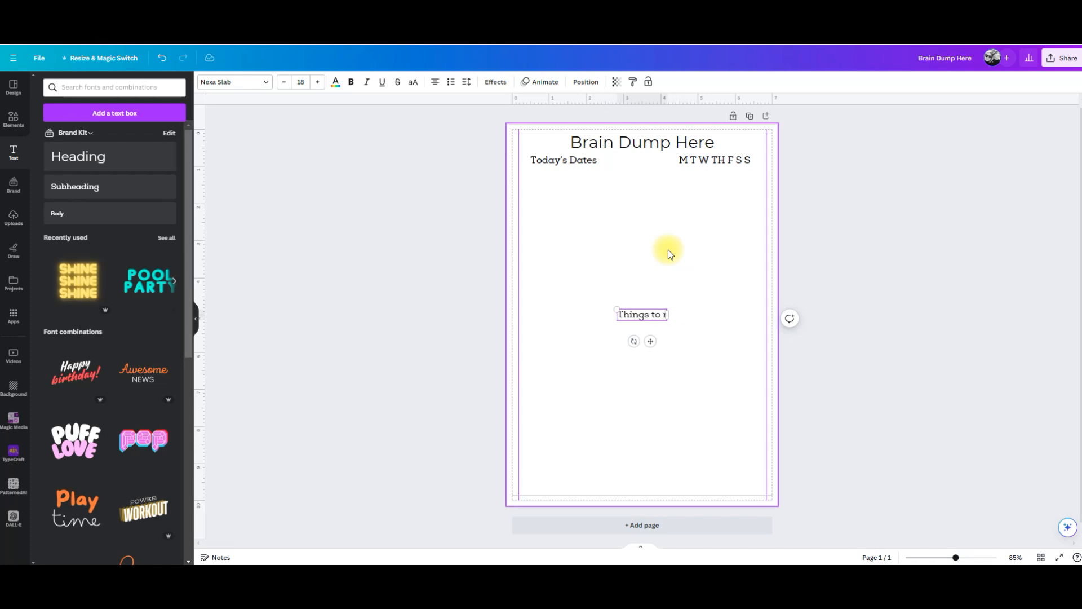
pyautogui.press('BackSpace')
pyautogui.write('T Remember')
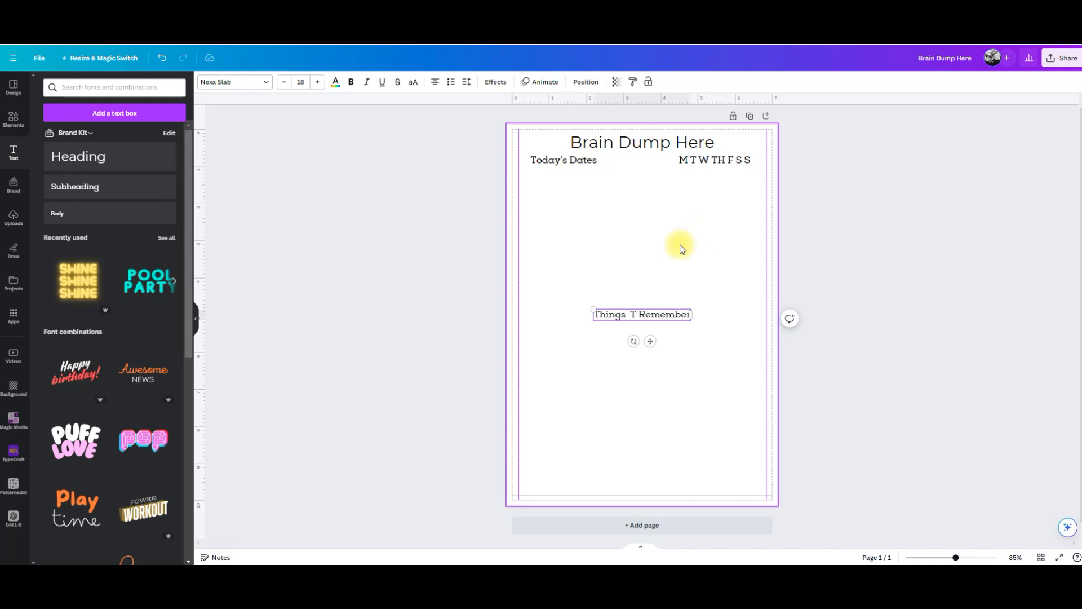
pyautogui.click(639, 316)
pyautogui.write('o')
pyautogui.click(677, 367)
pyautogui.click(625, 319)
pyautogui.click(626, 316)
pyautogui.click(663, 351)
pyautogui.moveTo(654, 319); pyautogui.dragTo(588, 197)
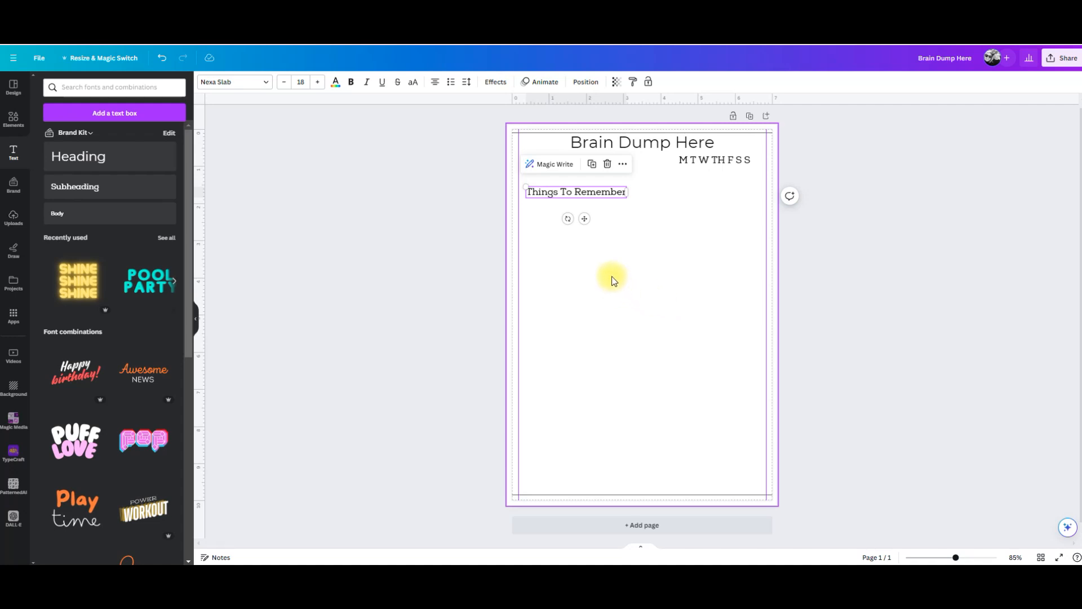
pyautogui.click(600, 266)
# Add a subheading reading "What I Want to Tackle Next" near the page's lower edge, aligned with the left edge of "Things To Remember".
pyautogui.click(117, 187)
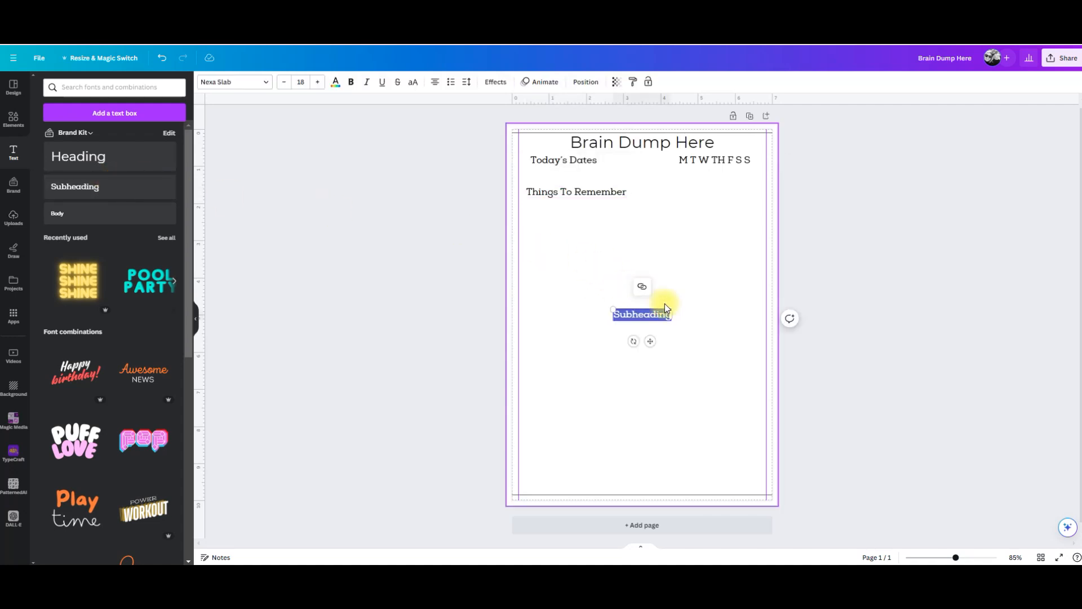
pyautogui.write('Thiongs')
pyautogui.press('BackSpace')
pyautogui.press('BackSpace')
pyautogui.press('BackSpace')
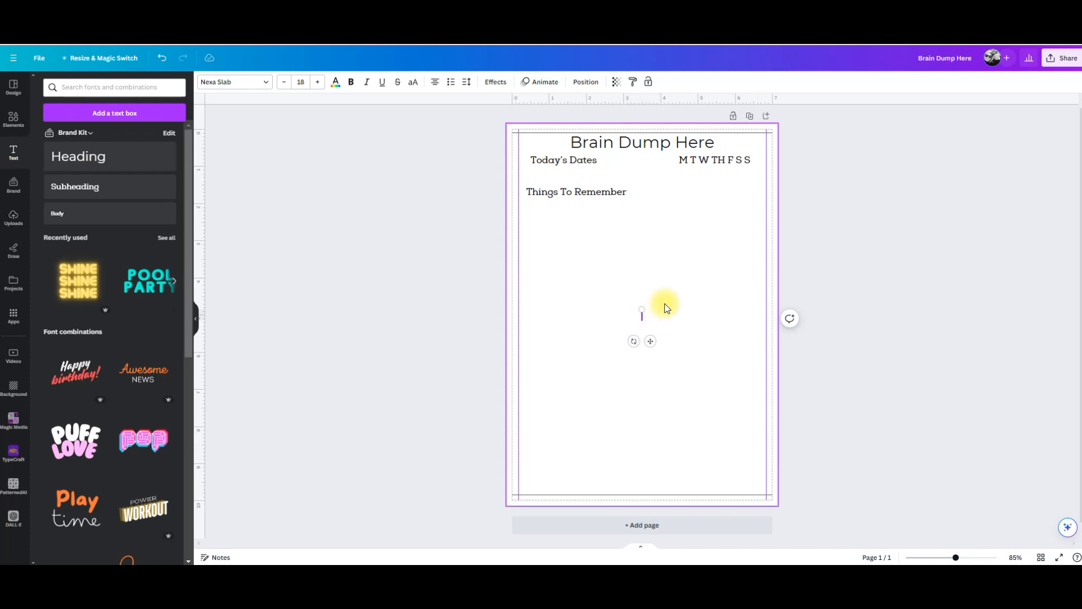
pyautogui.write('What I want')
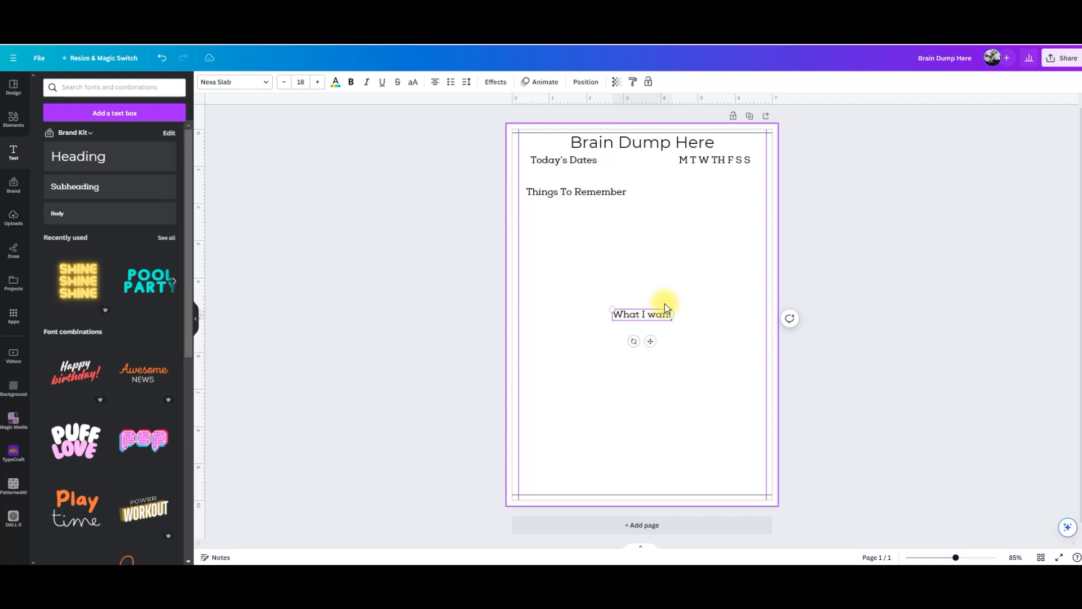
pyautogui.write(' to tackle n')
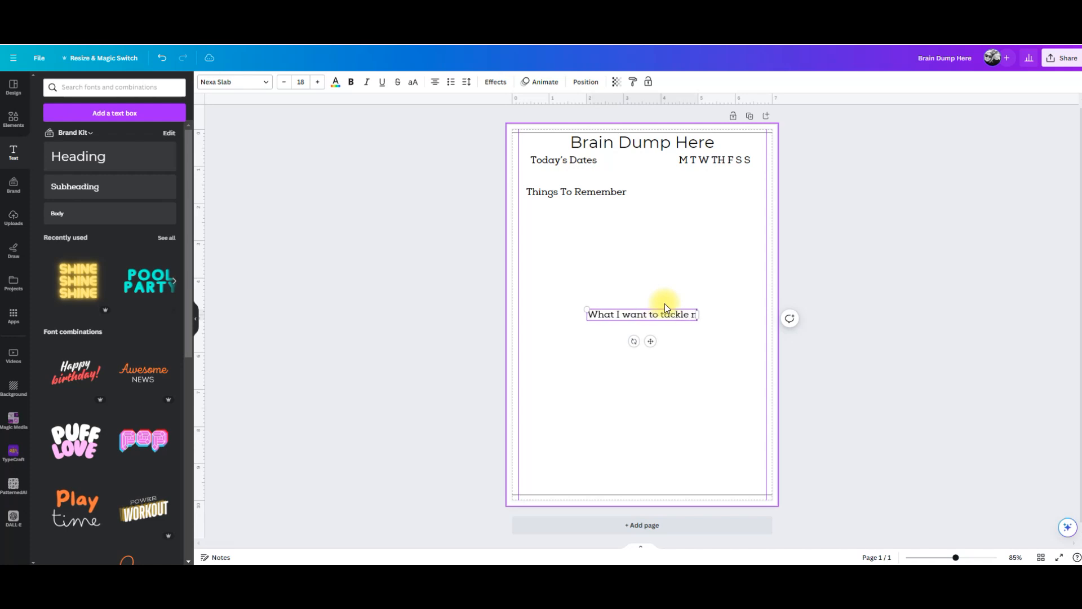
pyautogui.press('BackSpace')
pyautogui.press('BackSpace')
pyautogui.press('BackSpace')
pyautogui.press('BackSpace')
pyautogui.press('BackSpace')
pyautogui.press('BackSpace')
pyautogui.press('BackSpace')
pyautogui.press('BackSpace')
pyautogui.press('BackSpace')
pyautogui.press('BackSpace')
pyautogui.press('BackSpace')
pyautogui.press('BackSpace')
pyautogui.press('BackSpace')
pyautogui.press('BackSpace')
pyautogui.press('BackSpace')
pyautogui.press('BackSpace')
pyautogui.press('BackSpace')
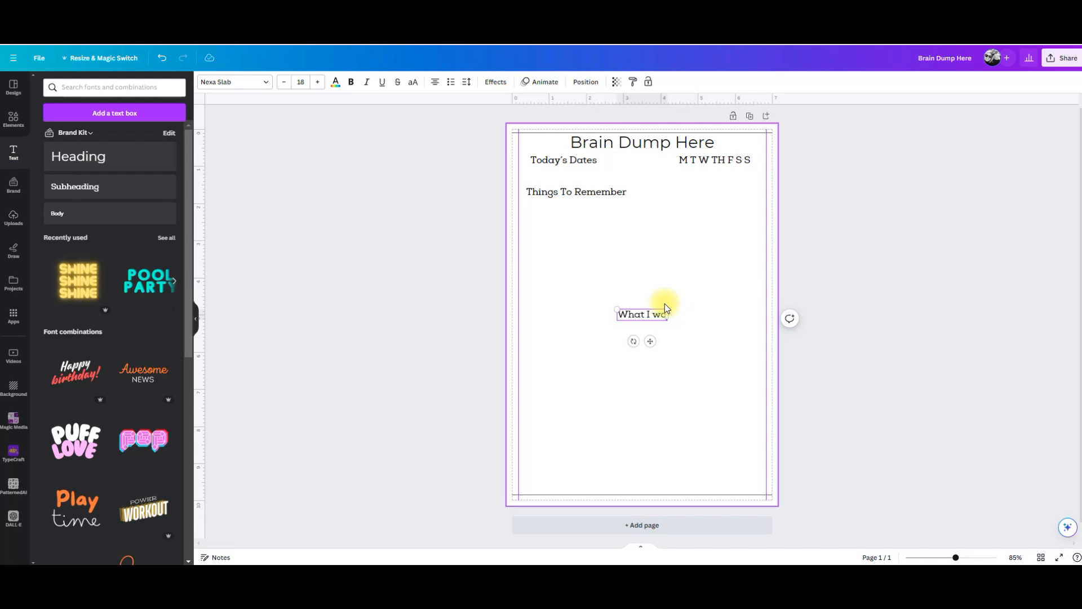
pyautogui.write('Want to Tackle Next')
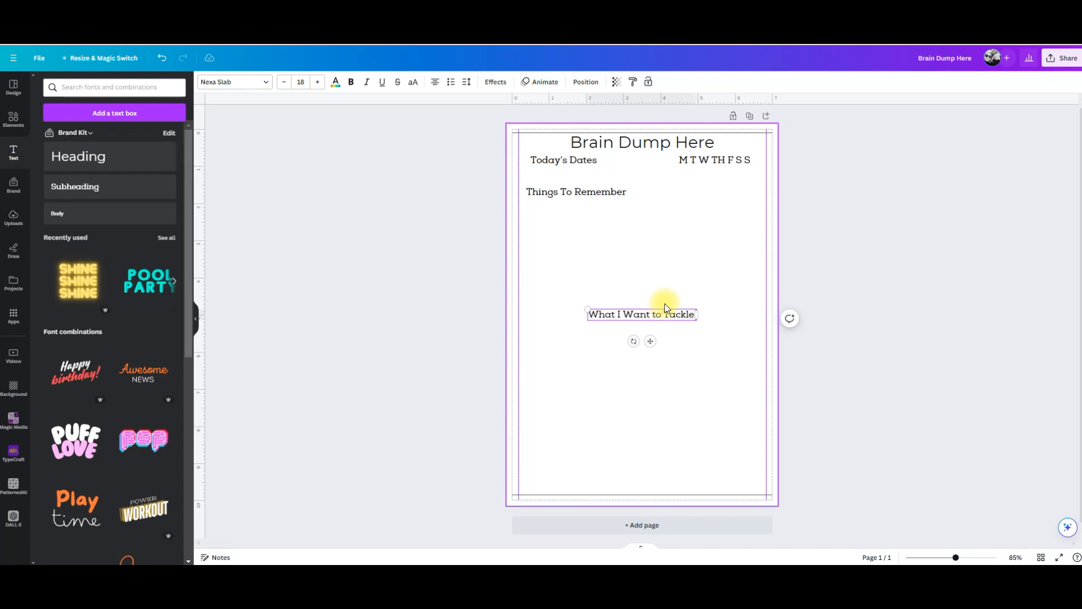
pyautogui.click(749, 356)
pyautogui.moveTo(680, 318); pyautogui.dragTo(625, 426)
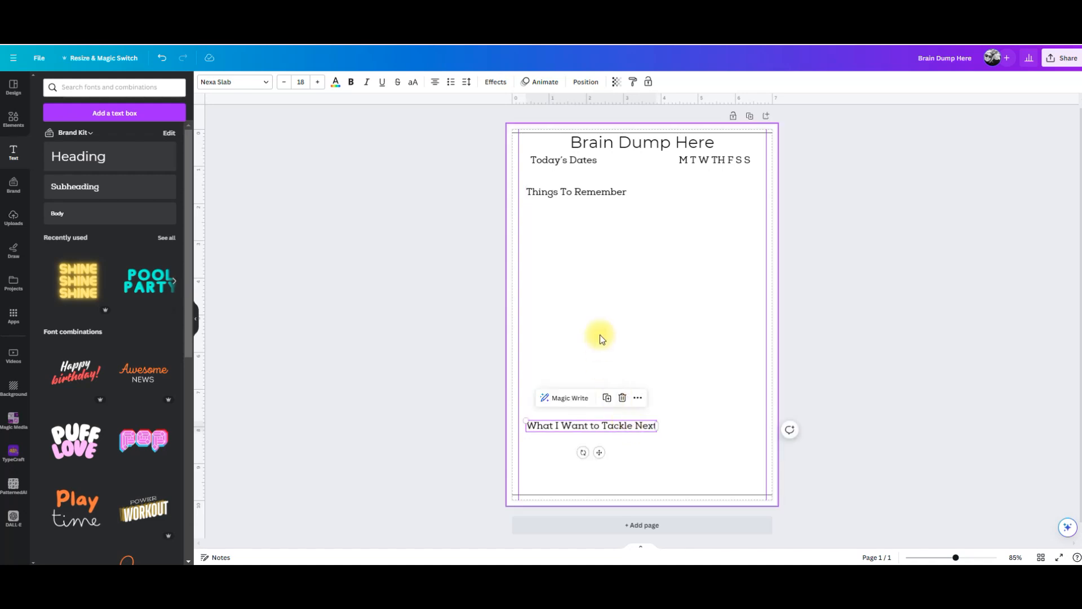
pyautogui.click(583, 279)
# Add a subheading reading "Randon Things on My Mind" mid-page, left-aligned between "Things To Remember" and "What I Want to Tackle Next".
pyautogui.click(107, 187)
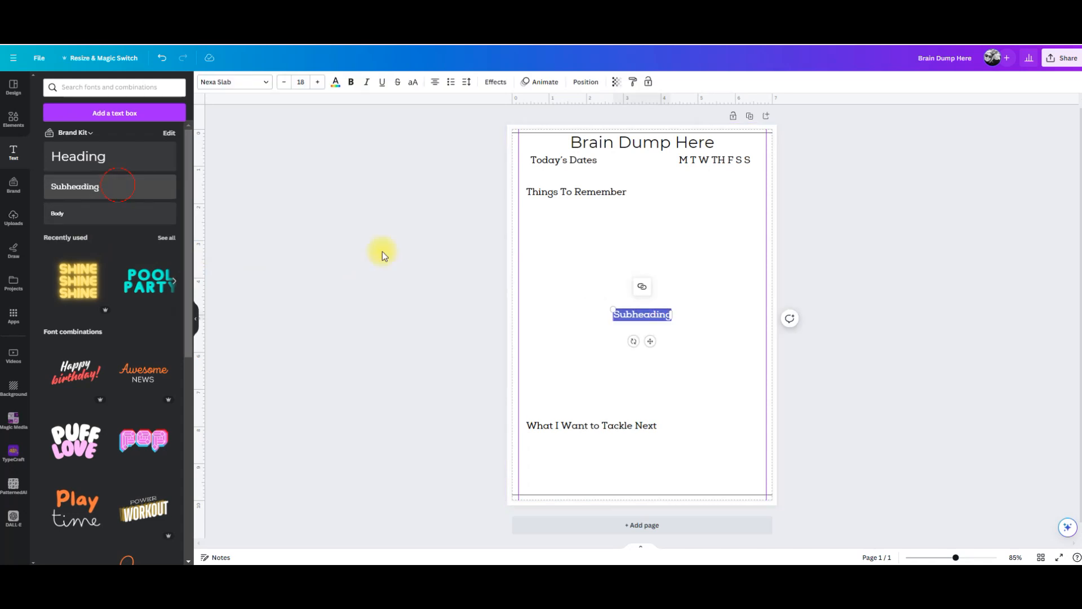
pyautogui.write('R')
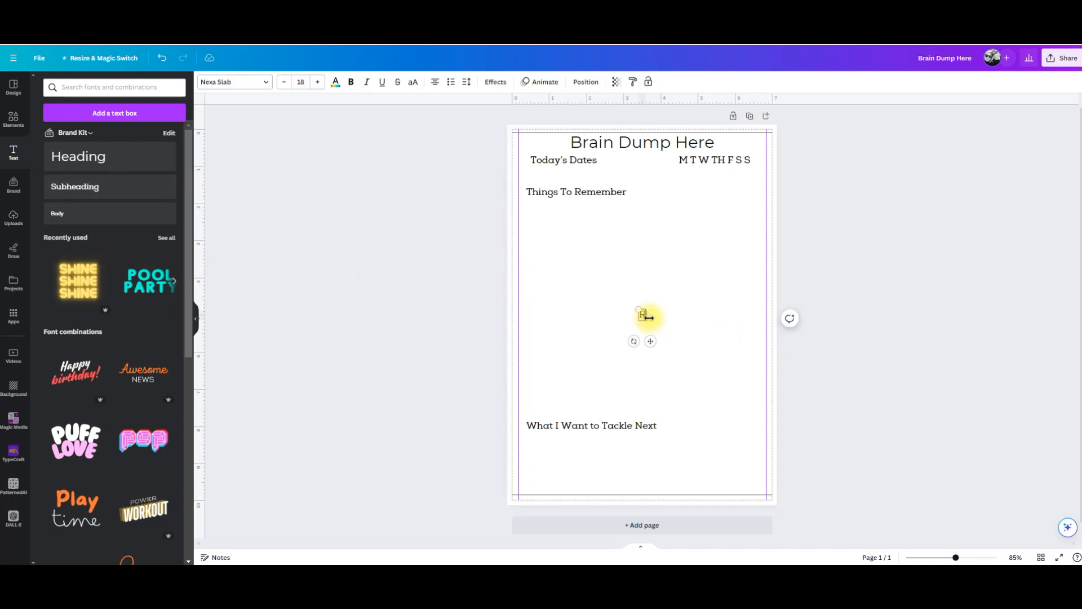
pyautogui.write('ondon Things on My Mind')
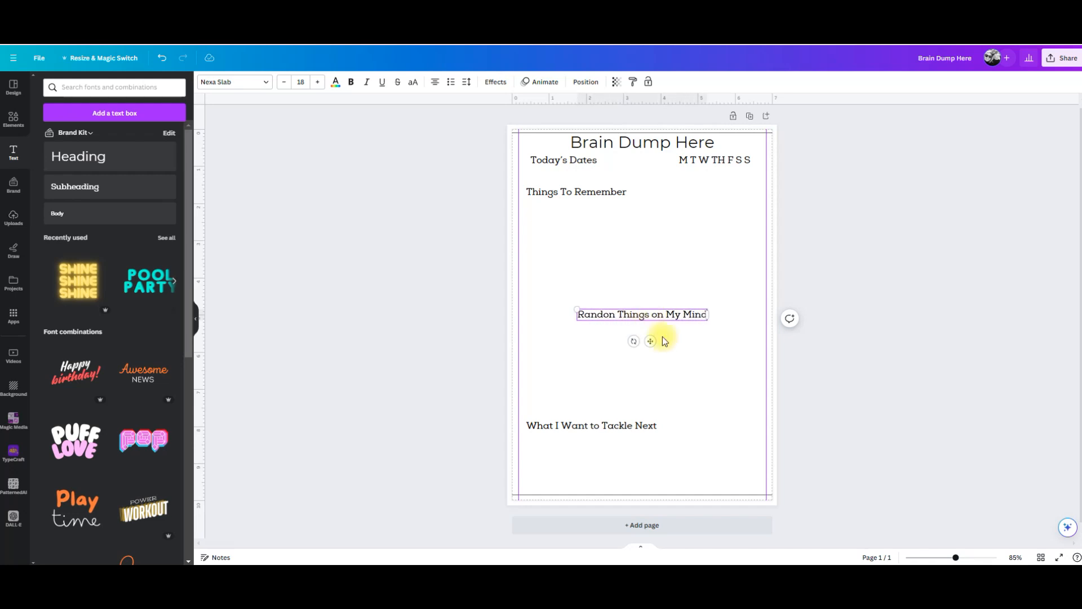
pyautogui.click(719, 369)
pyautogui.moveTo(676, 312); pyautogui.dragTo(624, 288)
pyautogui.click(662, 245)
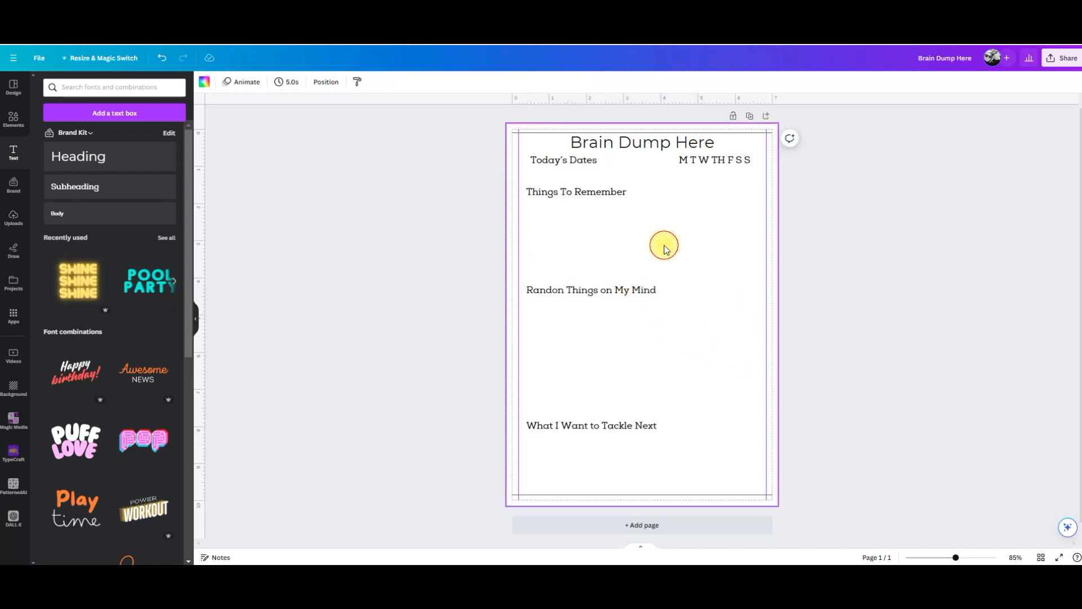
# Add a subheading reading "Events/ Appt" on the page's right side, level with "Things To Remember" and below the weekday letters.
pyautogui.click(74, 186)
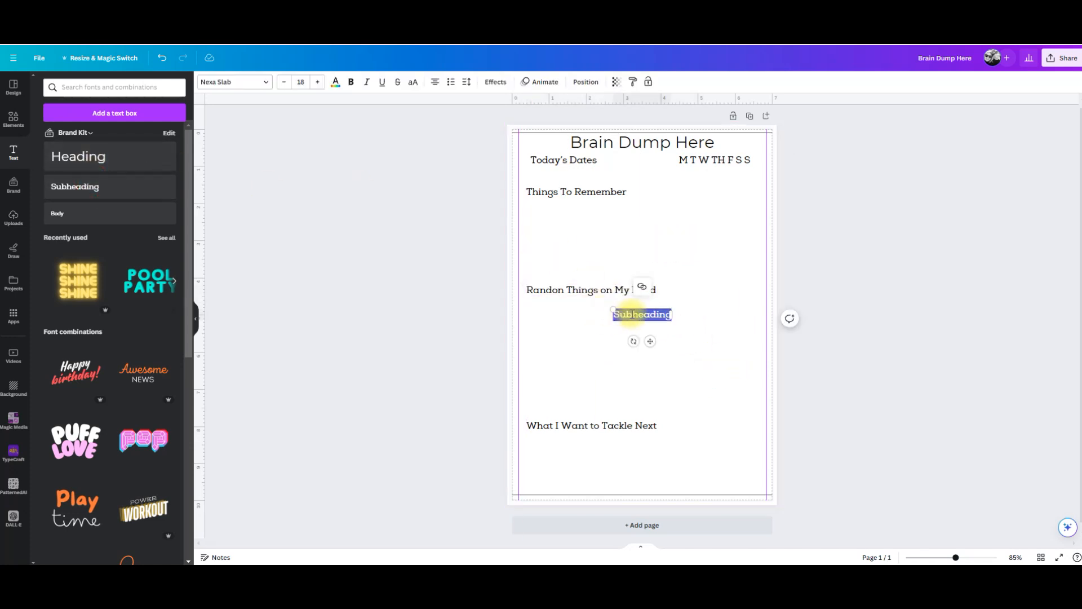
pyautogui.write('Event')
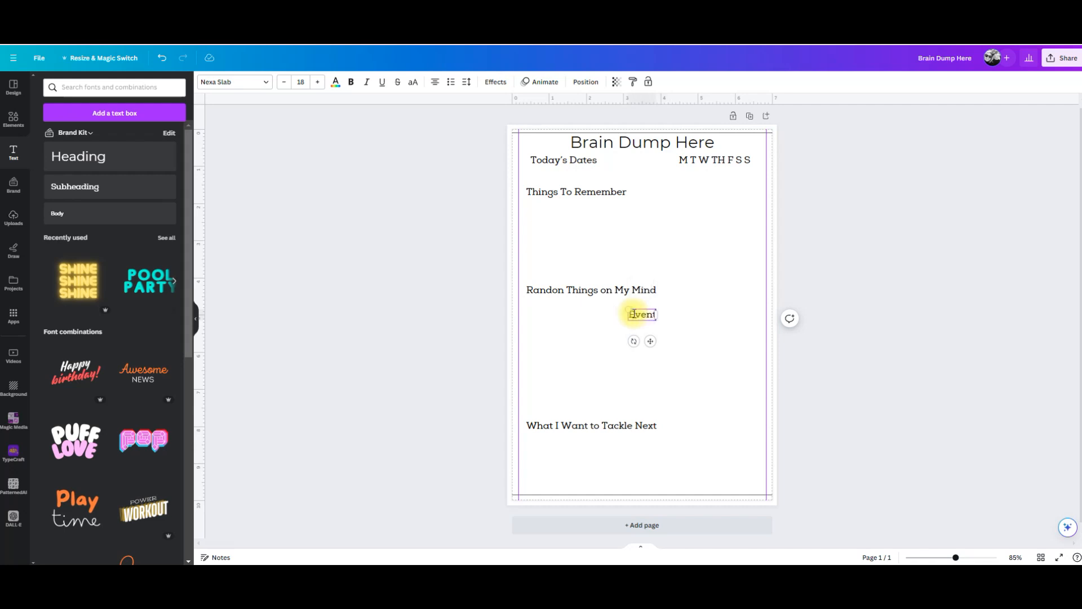
pyautogui.write('s/ Appt')
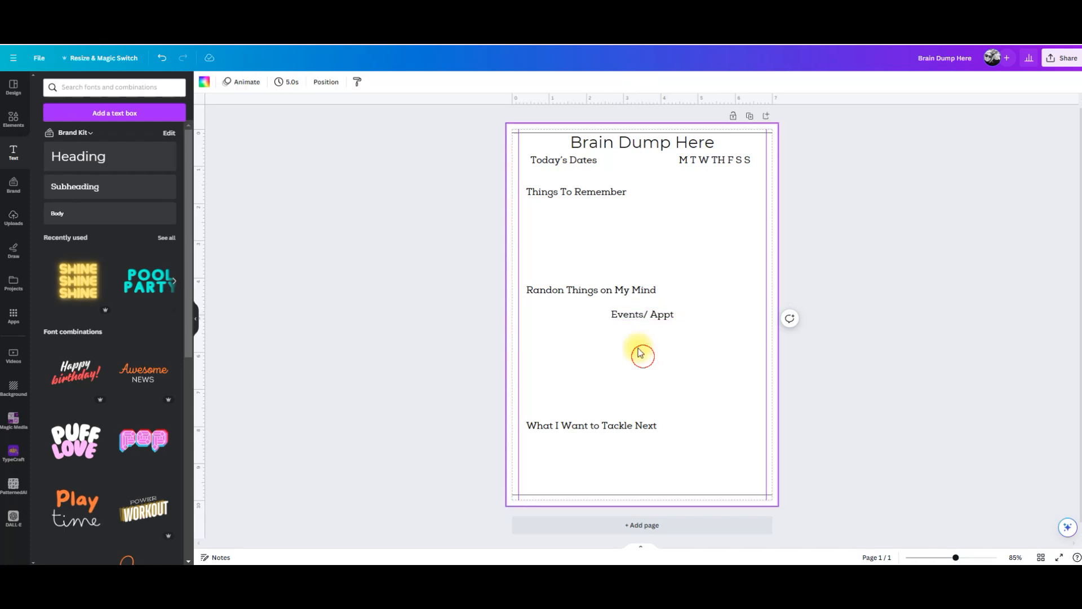
pyautogui.moveTo(633, 314); pyautogui.dragTo(714, 191)
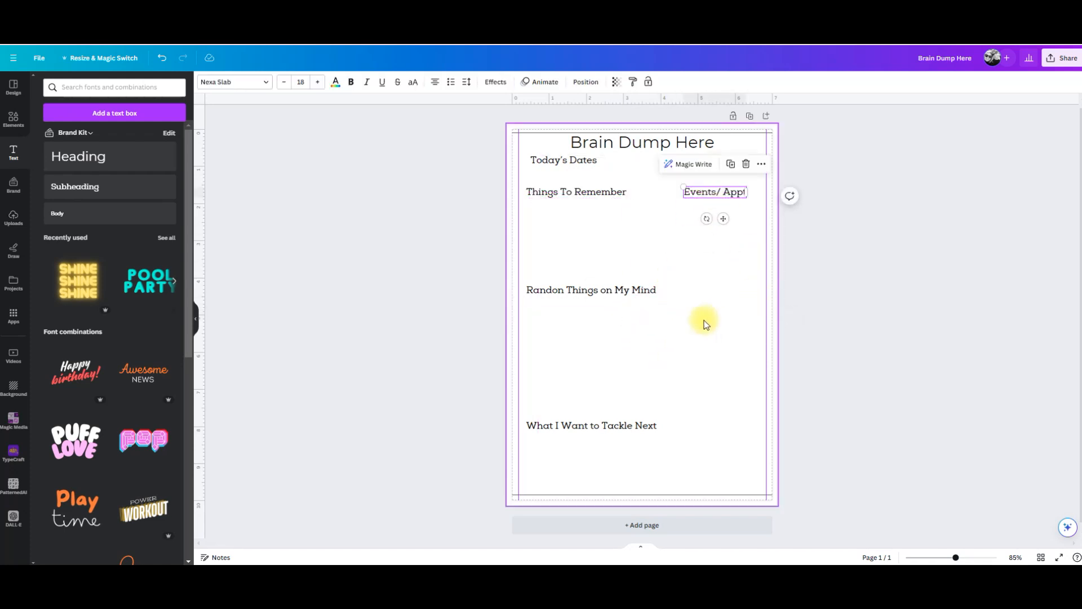
pyautogui.click(565, 359)
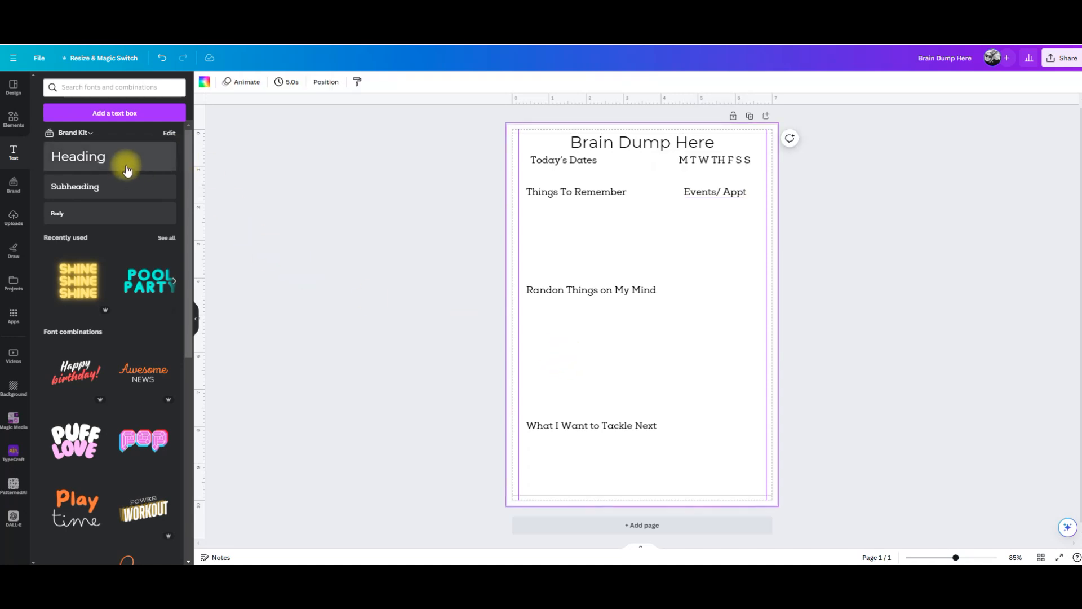
# Add a subheading reading "Projects" on the page's left side, below "Randon Things on My Mind".
pyautogui.click(120, 186)
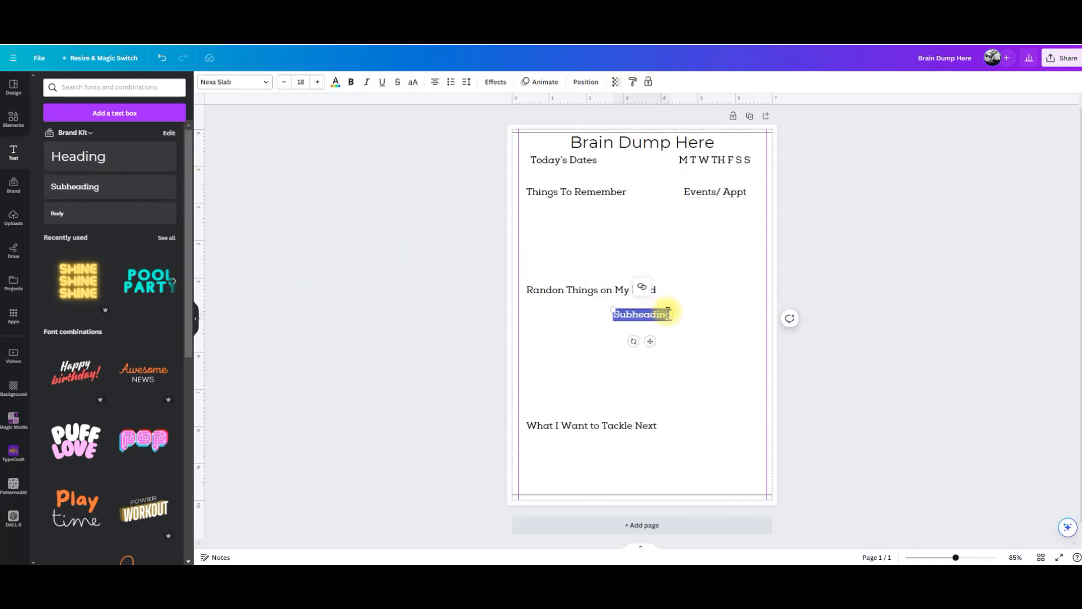
pyautogui.write('Projects')
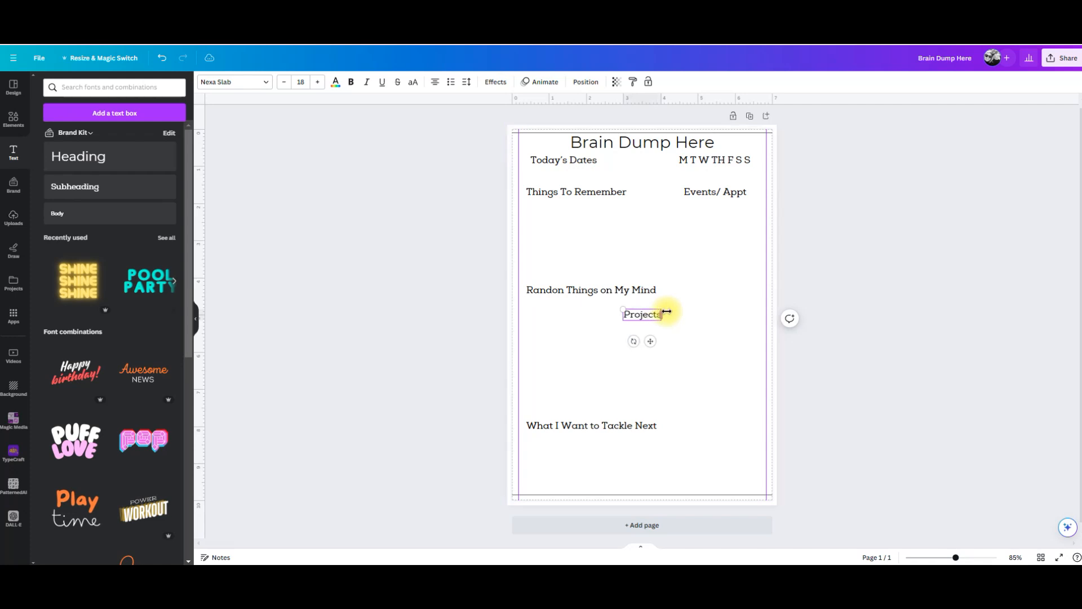
pyautogui.click(666, 316)
pyautogui.click(634, 315)
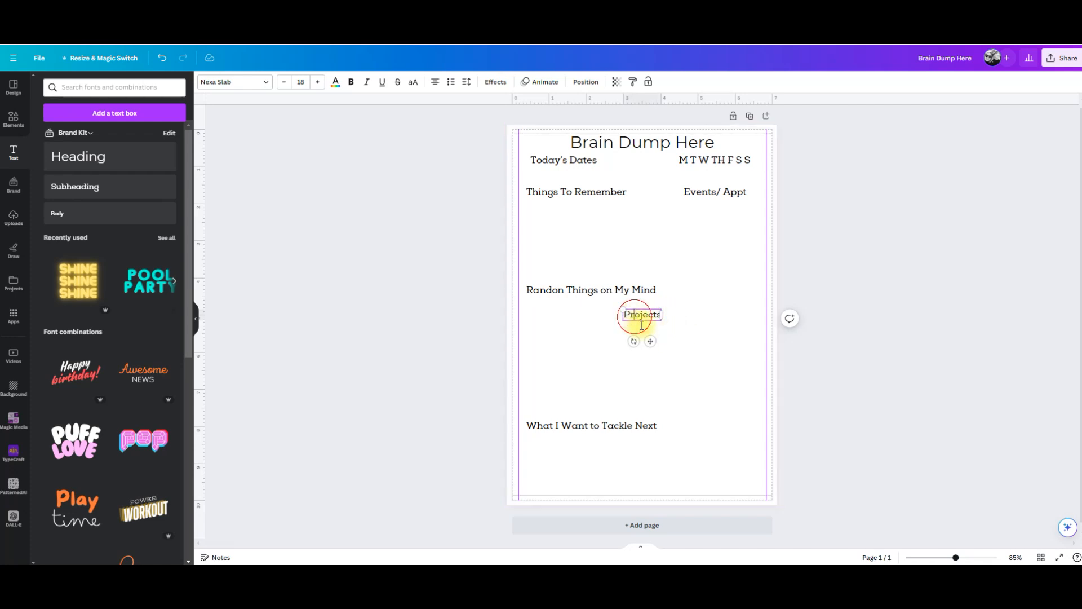
pyautogui.click(694, 336)
pyautogui.moveTo(642, 314); pyautogui.dragTo(557, 354)
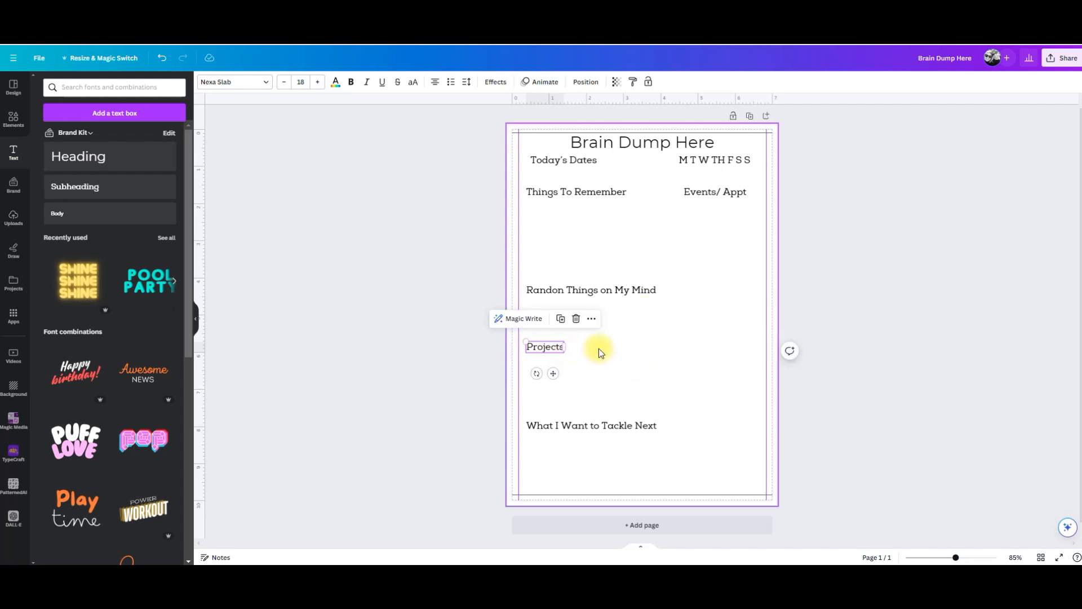
# Add a subheading reading "To Do List" and place it on the page's right side, level with "Projects".
pyautogui.click(137, 186)
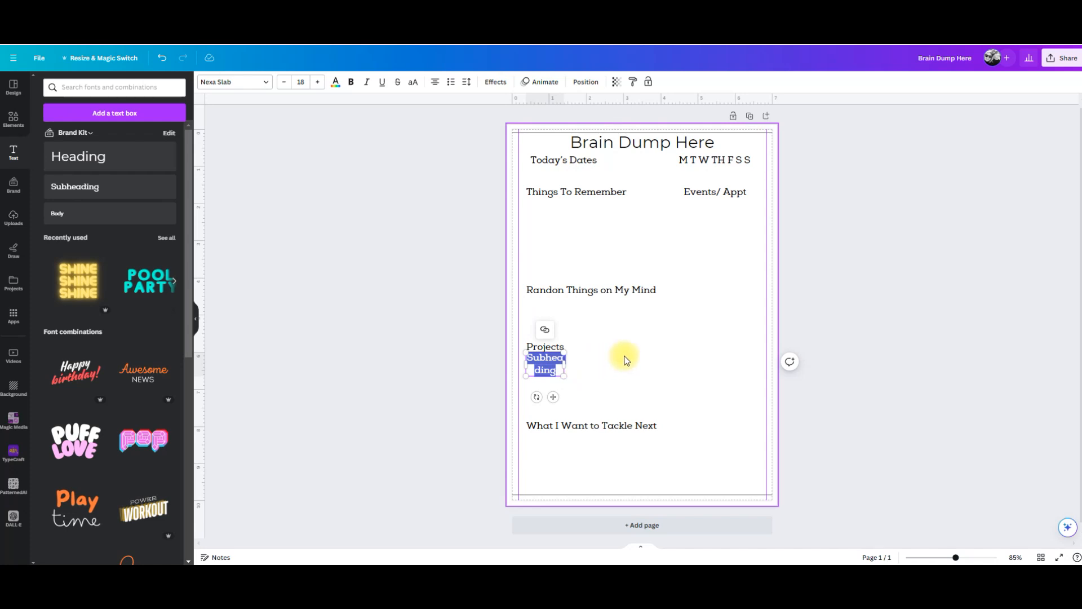
pyautogui.write('To Do List')
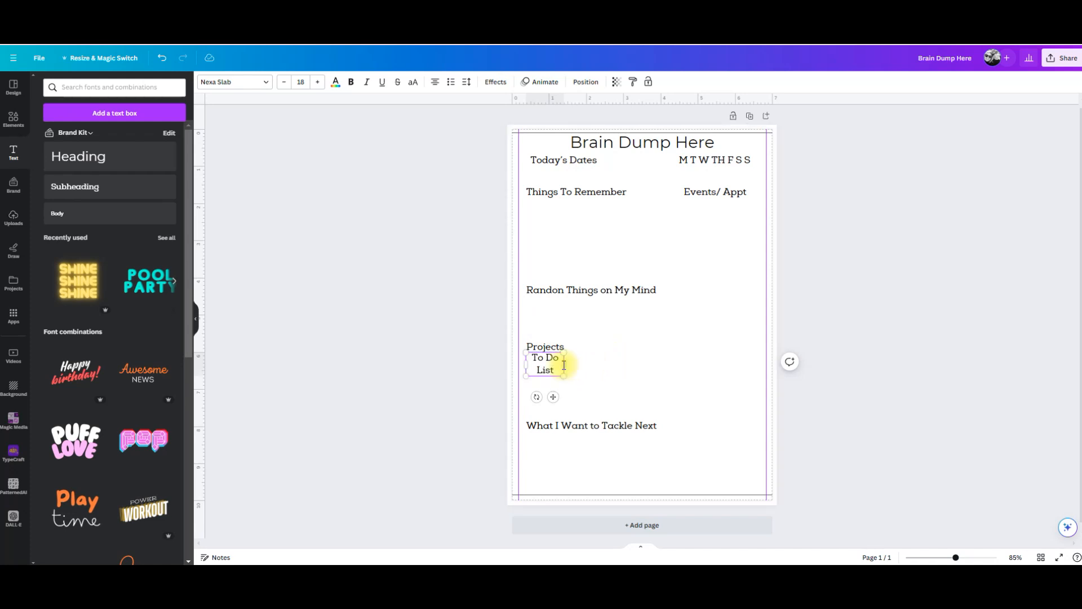
pyautogui.moveTo(565, 363); pyautogui.dragTo(694, 350)
# Set all the page's text to the Allrounder font and shift it slightly to the right.
pyautogui.moveTo(457, 113); pyautogui.dragTo(863, 537)
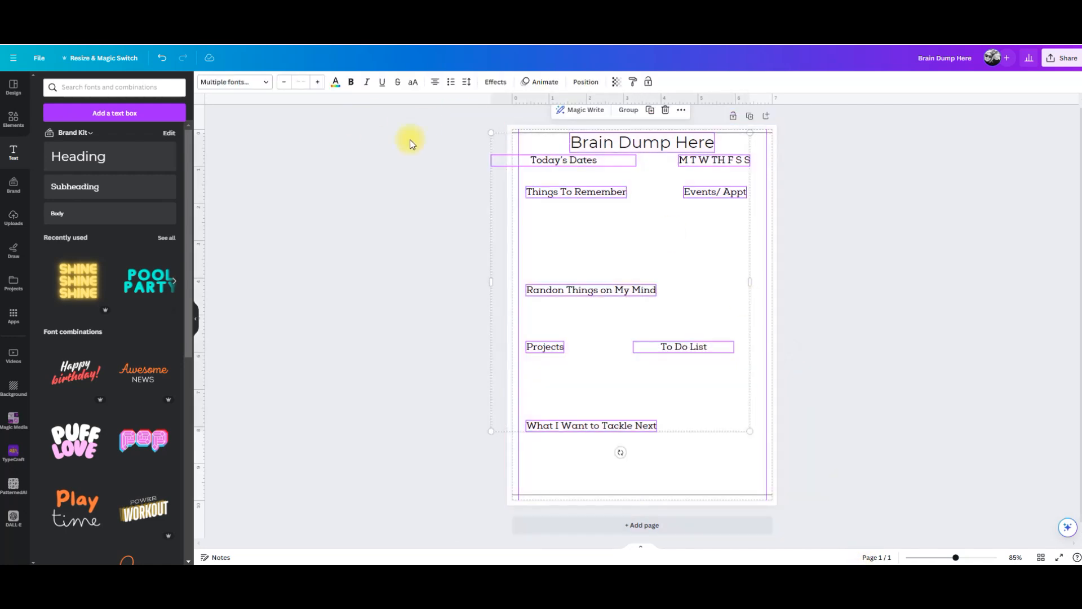
pyautogui.click(268, 85)
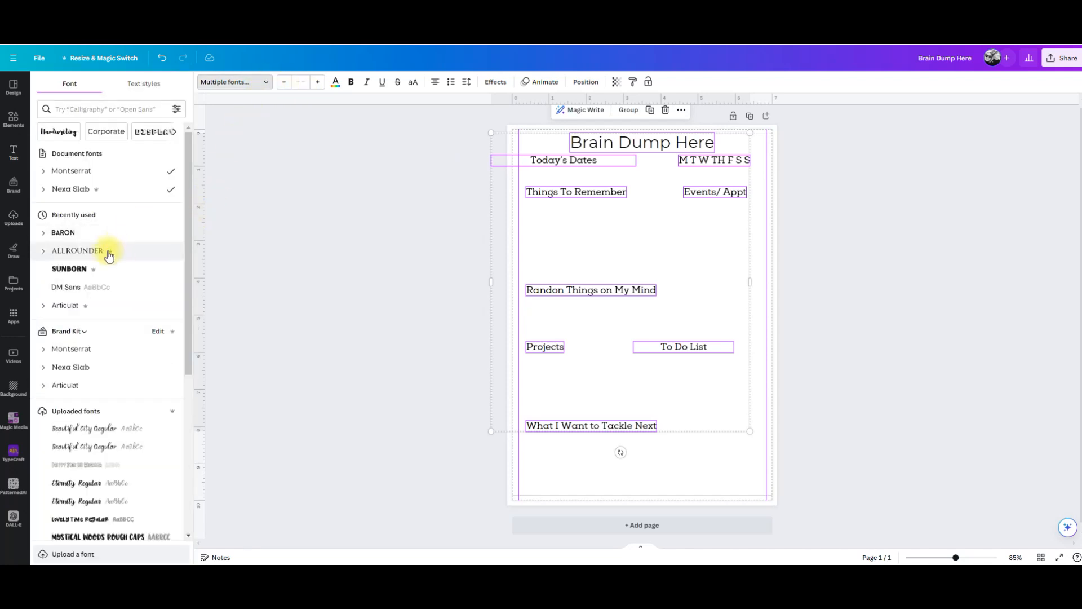
pyautogui.click(109, 251)
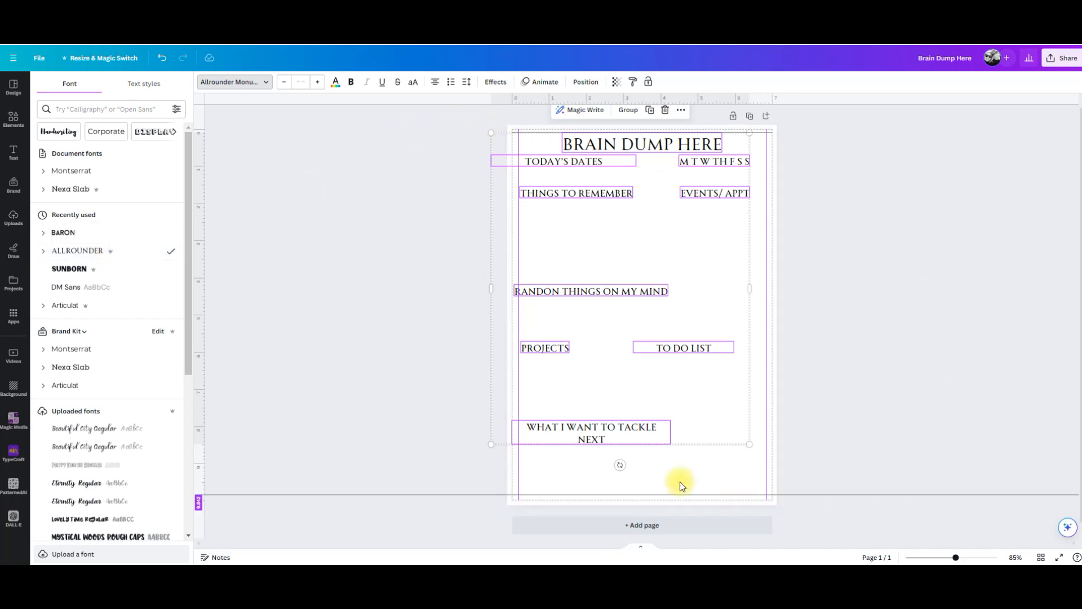
pyautogui.moveTo(683, 413); pyautogui.dragTo(687, 413)
pyautogui.click(719, 472)
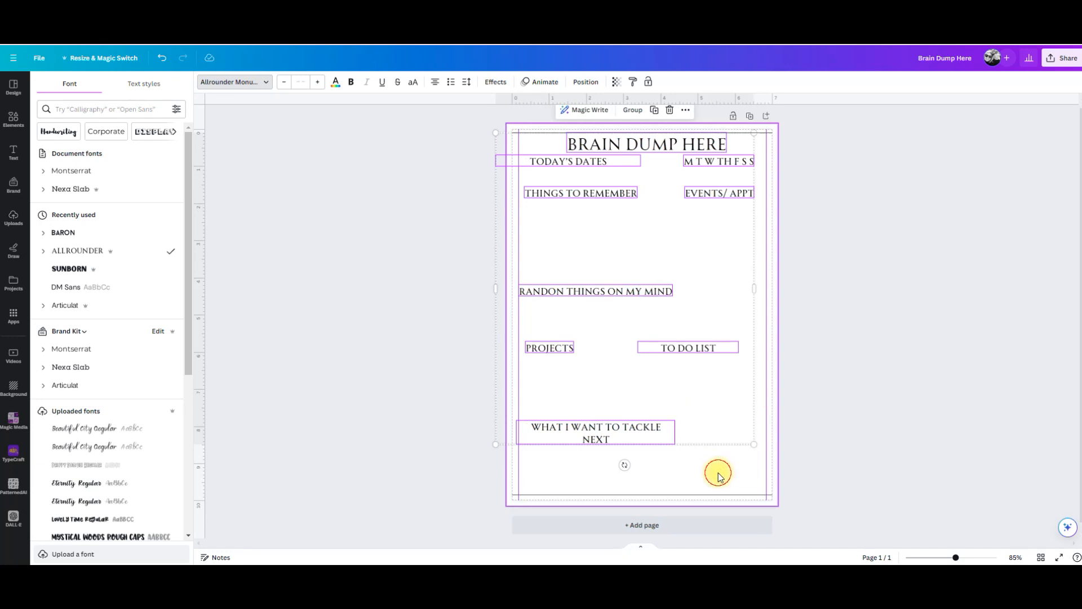
# Select the heading and all the subheadings on the page together.
pyautogui.click(601, 432)
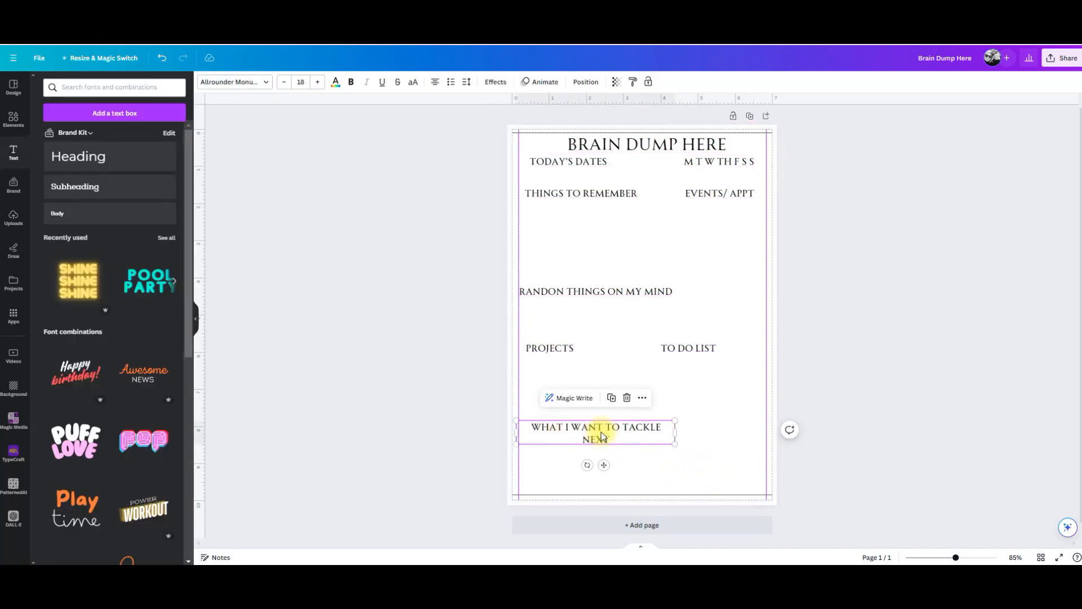
pyautogui.keyDown('shift'); pyautogui.click(712, 348); pyautogui.keyUp('shift')
pyautogui.keyDown('shift'); pyautogui.click(550, 346); pyautogui.keyUp('shift')
pyautogui.keyDown('shift'); pyautogui.click(573, 294); pyautogui.keyUp('shift')
pyautogui.keyDown('shift'); pyautogui.click(556, 194); pyautogui.keyUp('shift')
pyautogui.keyDown('shift'); pyautogui.click(560, 163); pyautogui.keyUp('shift')
pyautogui.keyDown('shift'); pyautogui.click(614, 142); pyautogui.keyUp('shift')
pyautogui.keyDown('shift'); pyautogui.click(731, 161); pyautogui.keyUp('shift')
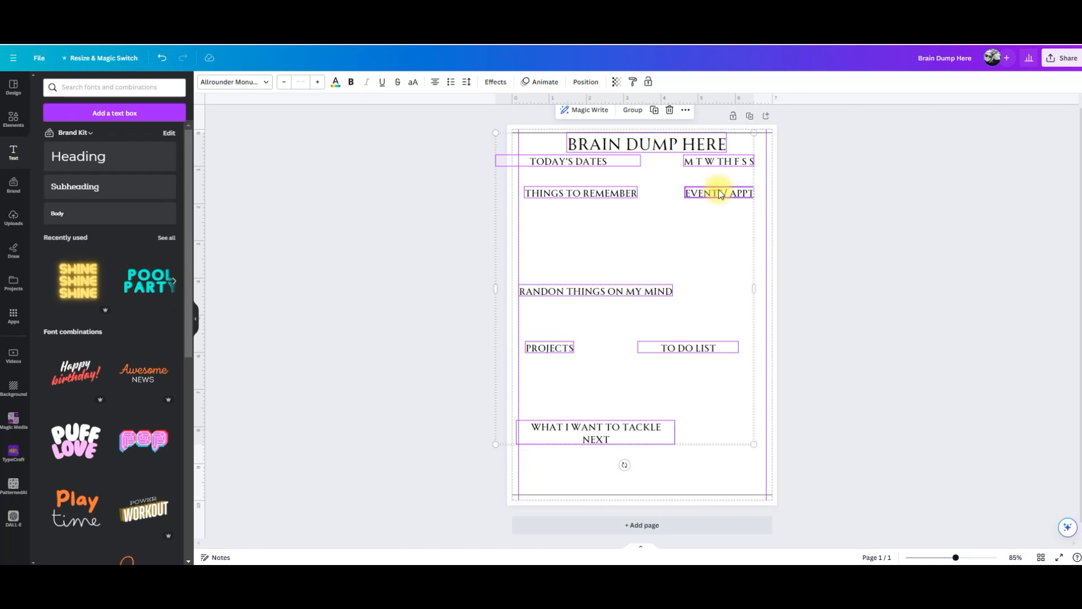
pyautogui.click(693, 196)
pyautogui.keyDown('shift'); pyautogui.click(592, 190); pyautogui.keyUp('shift')
pyautogui.keyDown('shift'); pyautogui.click(580, 162); pyautogui.keyUp('shift')
pyautogui.keyDown('shift'); pyautogui.click(699, 164); pyautogui.keyUp('shift')
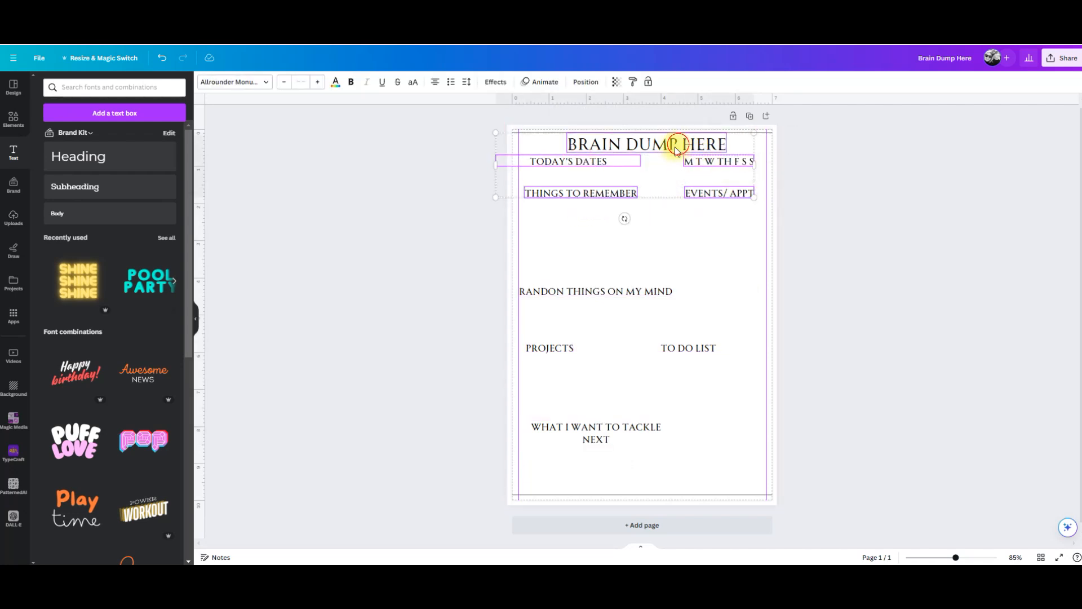
pyautogui.click(594, 290)
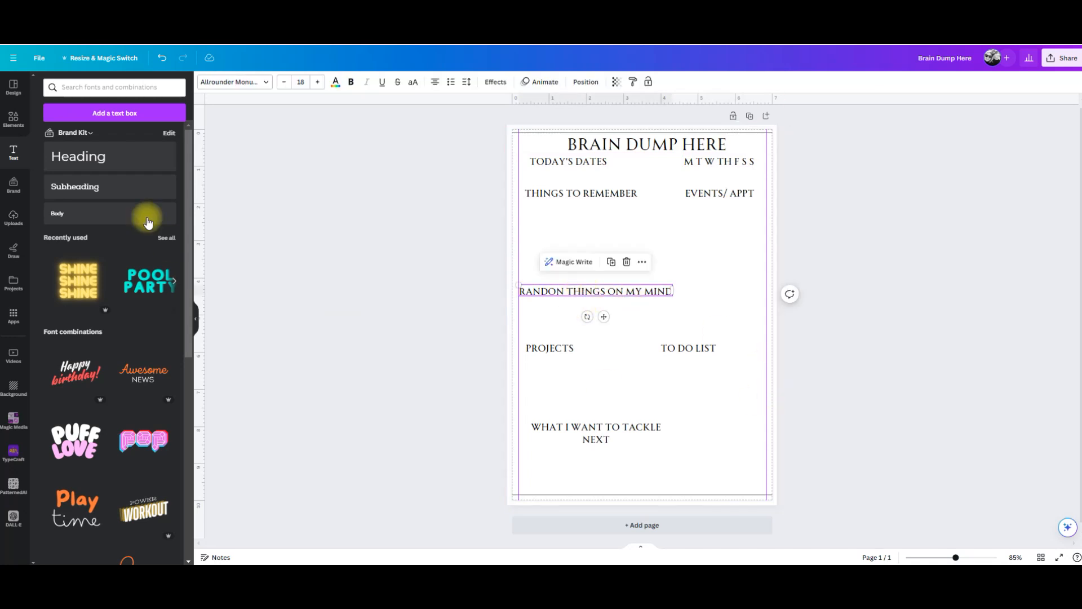
# Select the heading and all the subheadings together and set their font to Bebas Neue.
pyautogui.click(713, 194)
pyautogui.keyDown('shift'); pyautogui.click(696, 167); pyautogui.keyUp('shift')
pyautogui.keyDown('shift'); pyautogui.click(671, 148); pyautogui.keyUp('shift')
pyautogui.keyDown('shift'); pyautogui.click(596, 162); pyautogui.keyUp('shift')
pyautogui.keyDown('shift'); pyautogui.click(544, 197); pyautogui.keyUp('shift')
pyautogui.keyDown('shift'); pyautogui.click(565, 292); pyautogui.keyUp('shift')
pyautogui.keyDown('shift'); pyautogui.click(559, 346); pyautogui.keyUp('shift')
pyautogui.keyDown('shift'); pyautogui.click(681, 350); pyautogui.keyUp('shift')
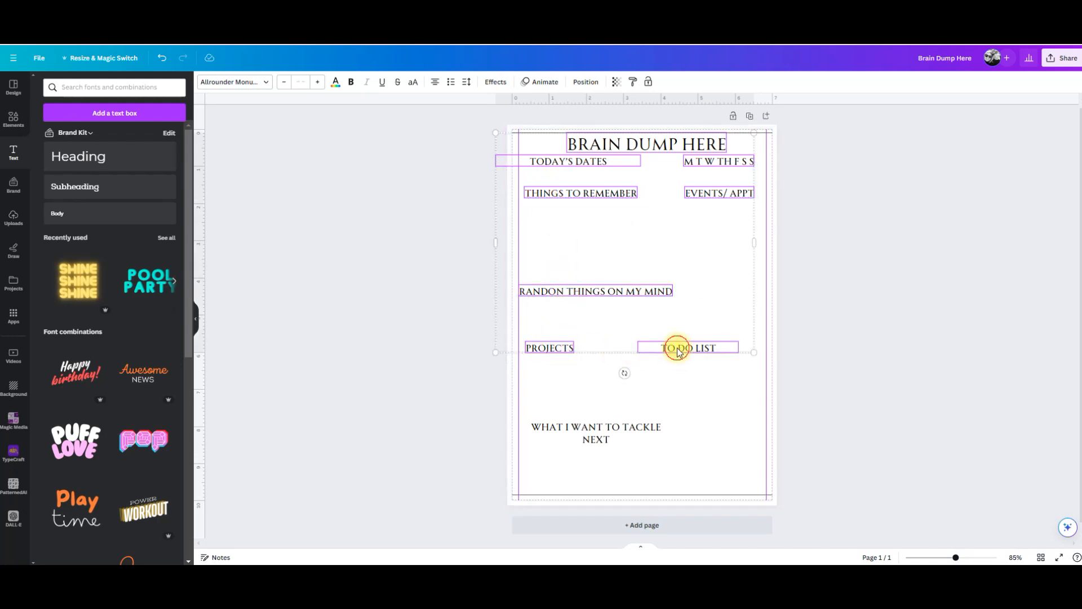
pyautogui.keyDown('shift'); pyautogui.click(617, 430); pyautogui.keyUp('shift')
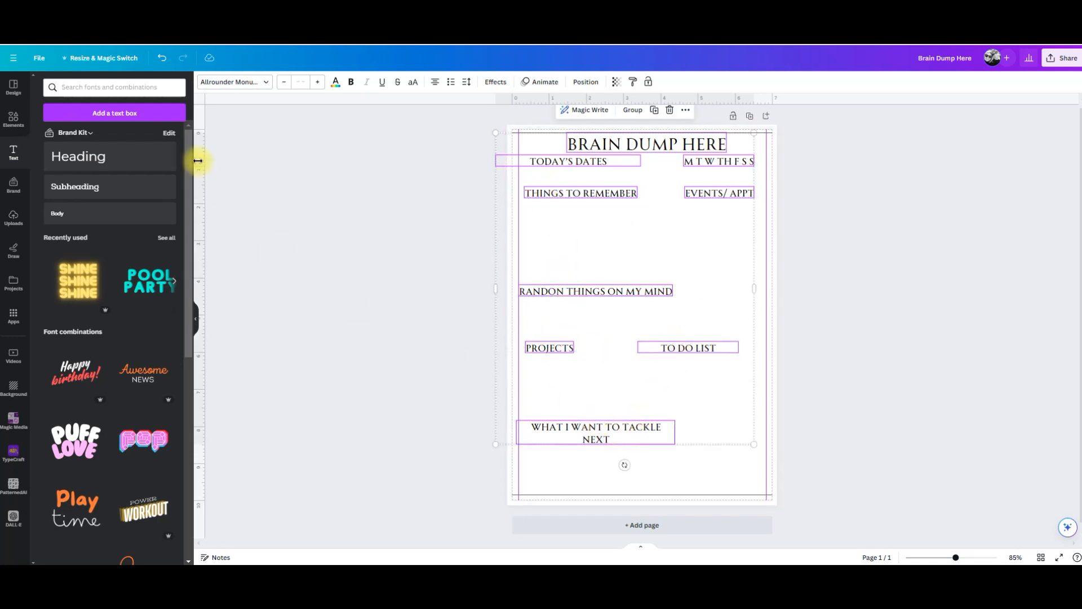
pyautogui.rightClick(533, 160)
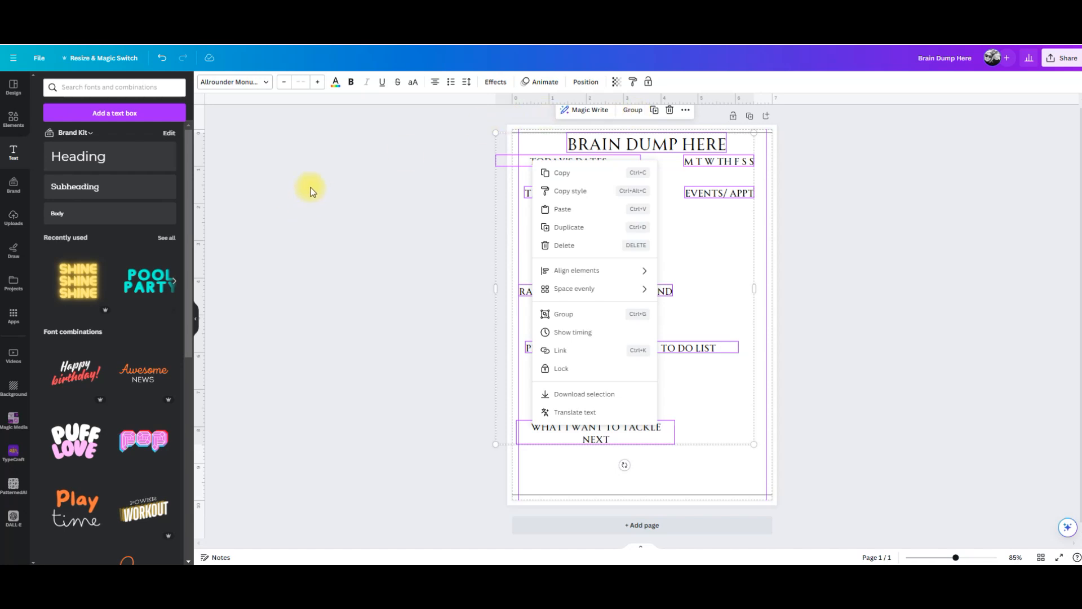
pyautogui.click(245, 87)
pyautogui.click(259, 82)
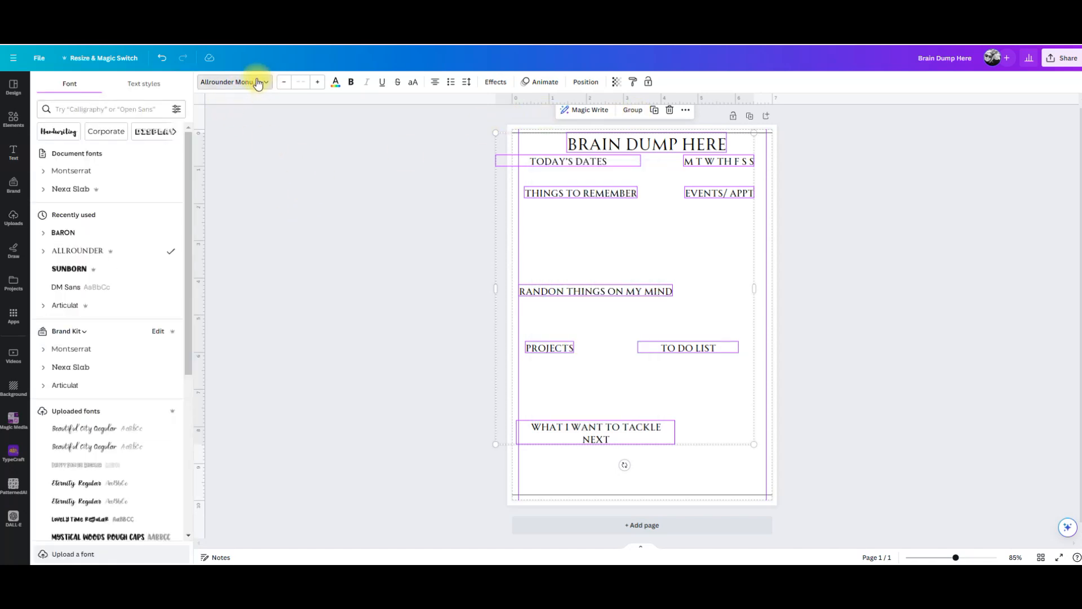
pyautogui.click(94, 291)
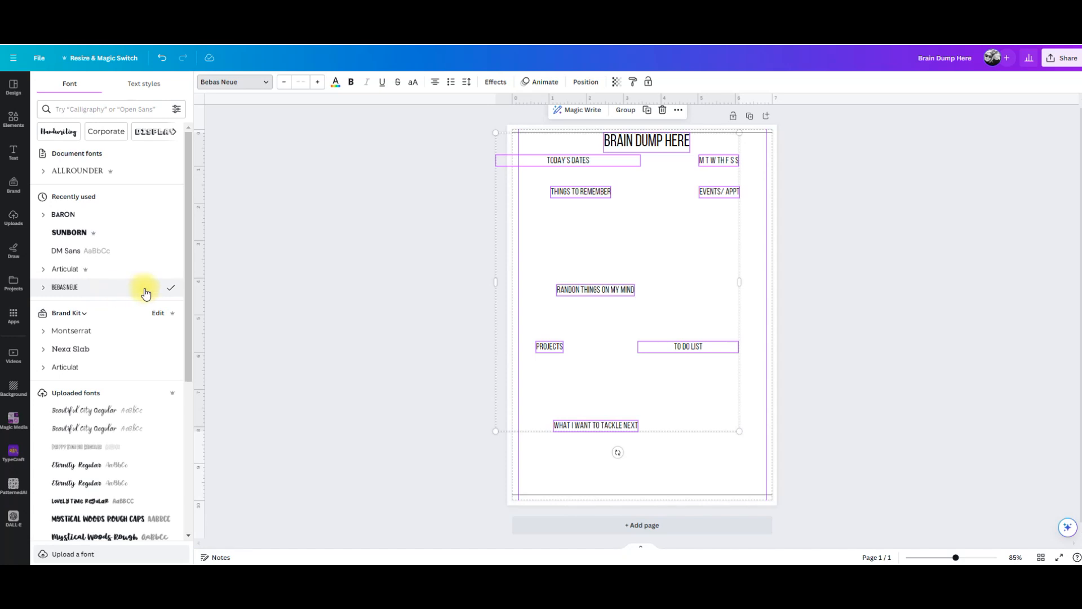
pyautogui.click(392, 290)
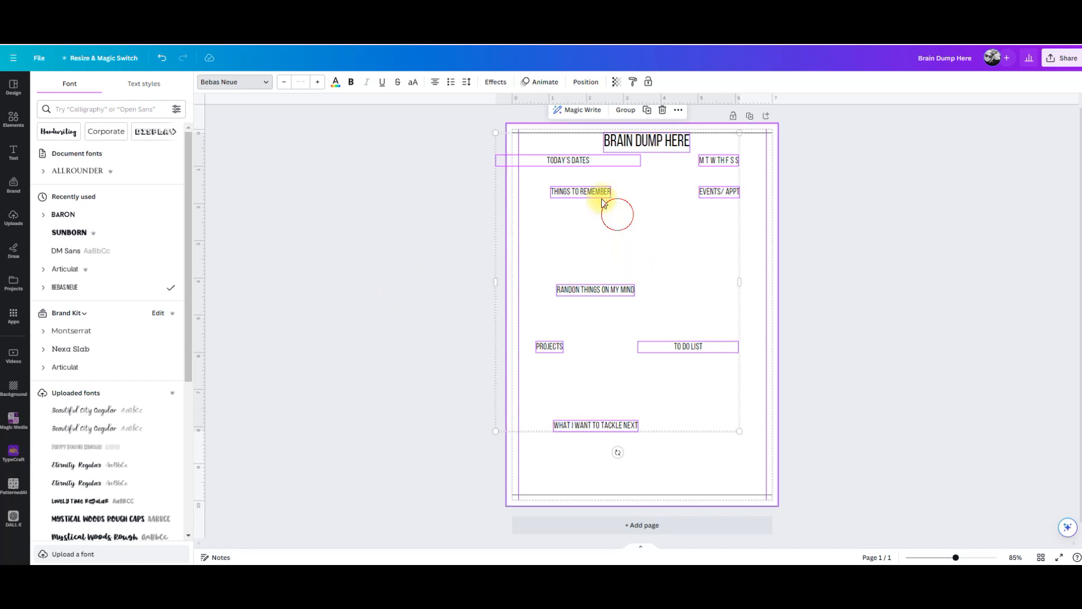
# Move the date label to the page's left margin and the weekday letters slightly right, and shorten the label to "Today's Date".
pyautogui.moveTo(569, 165); pyautogui.dragTo(549, 161)
pyautogui.moveTo(714, 164); pyautogui.dragTo(725, 162)
pyautogui.click(572, 162)
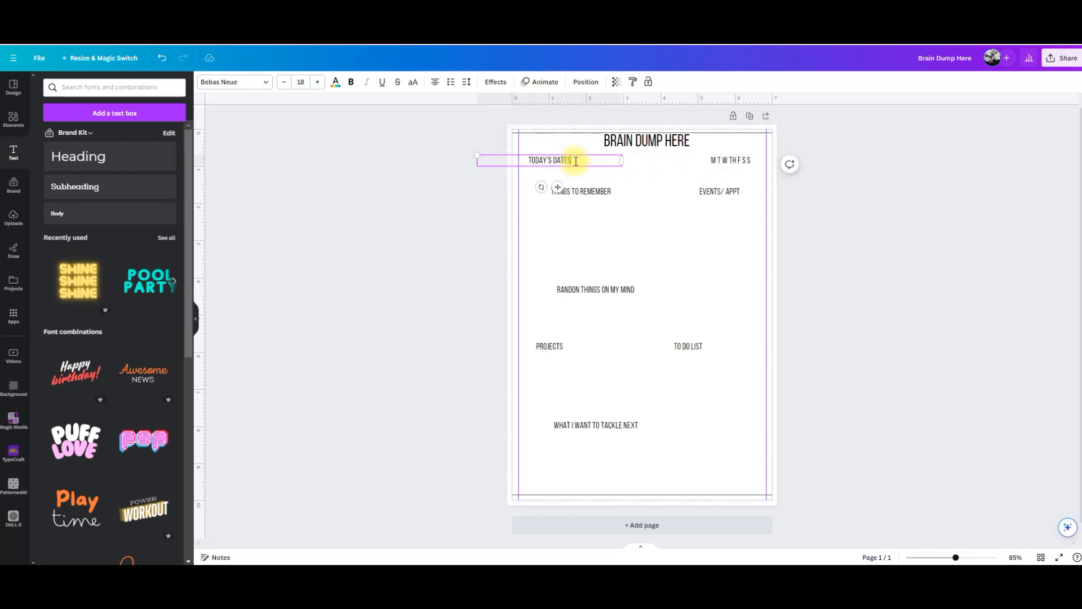
pyautogui.click(575, 161)
pyautogui.press('BackSpace')
pyautogui.click(658, 194)
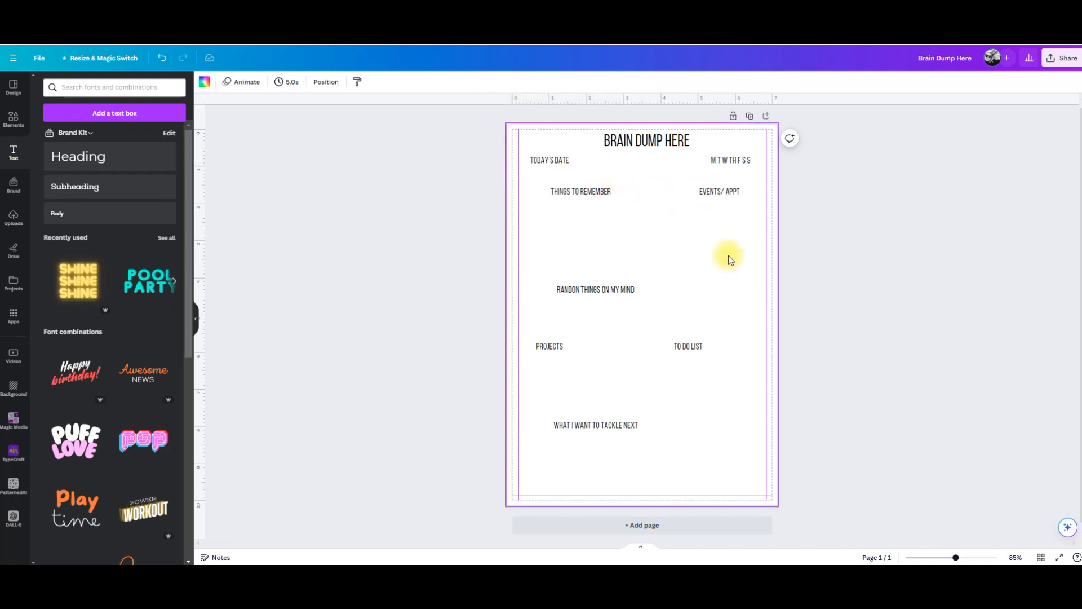
# Move the weekday letters closer to "Today's Date" and align "Things to Remember" directly beneath the date label.
pyautogui.moveTo(729, 160); pyautogui.dragTo(640, 162)
pyautogui.moveTo(580, 194); pyautogui.dragTo(561, 177)
pyautogui.moveTo(956, 558); pyautogui.dragTo(965, 557)
pyautogui.scroll(3, 809, 379)
pyautogui.moveTo(521, 205); pyautogui.dragTo(517, 207)
# Move "Events/ Appt" up level with "Things to Remember", its left edge in line with the end of the main heading.
pyautogui.click(773, 230)
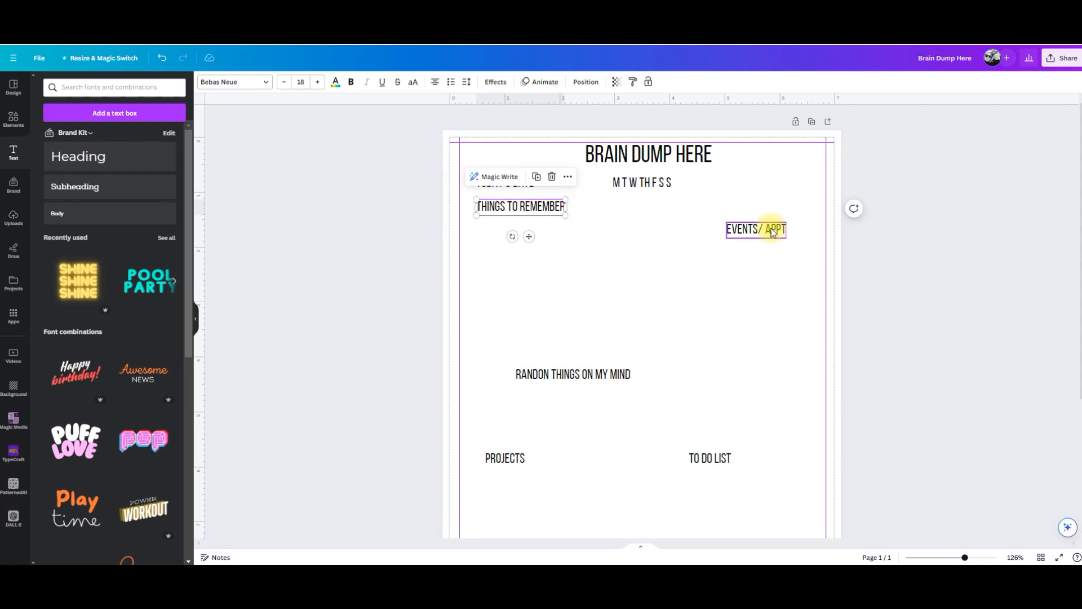
pyautogui.moveTo(773, 230); pyautogui.dragTo(758, 206)
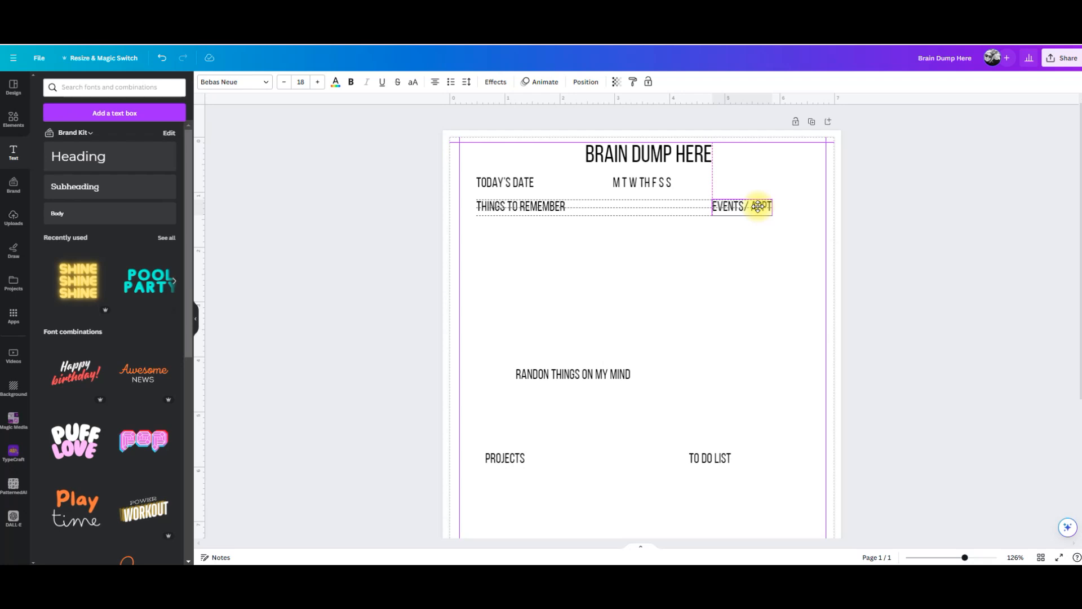
pyautogui.moveTo(758, 206); pyautogui.dragTo(759, 206)
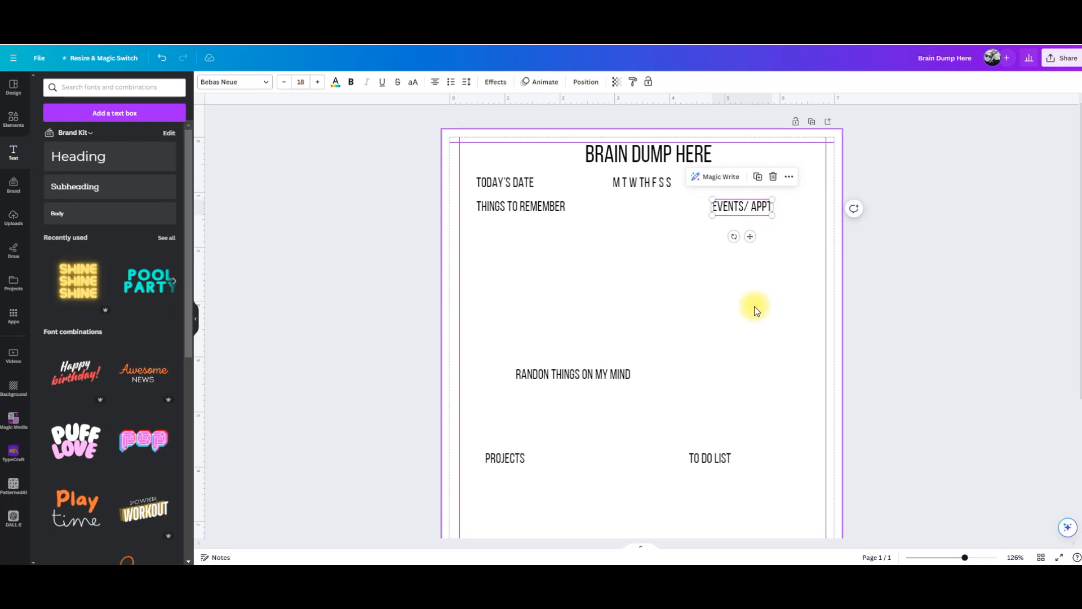
# Move "Randon Things on My Mind" up and align it and "Projects" with the left edge of "Things to Remember".
pyautogui.click(546, 380)
pyautogui.moveTo(562, 377); pyautogui.dragTo(523, 335)
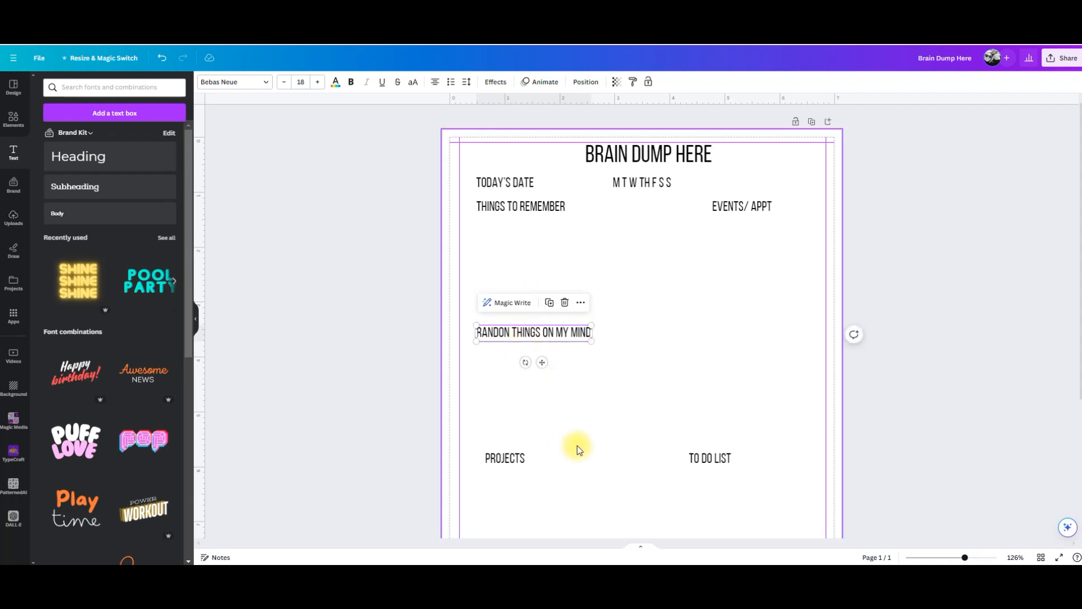
pyautogui.scroll(-3, 576, 445)
pyautogui.click(504, 280)
pyautogui.moveTo(487, 285)
pyautogui.mouseDown()
pyautogui.moveTo(491, 271)
pyautogui.moveTo(490, 291)
pyautogui.mouseUp()
# Place "To Do List" level with "Projects" and align "What I Want to Tackle Next" with the other left-hand subheadings.
pyautogui.click(706, 295)
pyautogui.moveTo(705, 294)
pyautogui.mouseDown()
pyautogui.moveTo(709, 303)
pyautogui.moveTo(702, 296)
pyautogui.mouseUp()
pyautogui.click(558, 423)
pyautogui.moveTo(559, 408); pyautogui.dragTo(525, 415)
pyautogui.scroll(3, 701, 411)
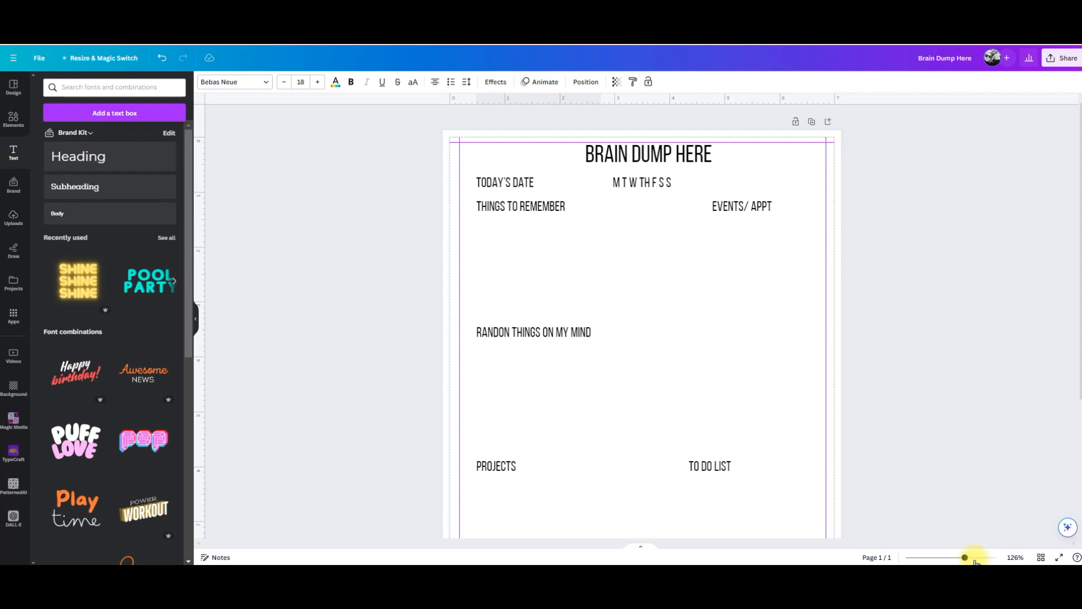
pyautogui.moveTo(975, 559); pyautogui.dragTo(952, 557)
pyautogui.click(974, 381)
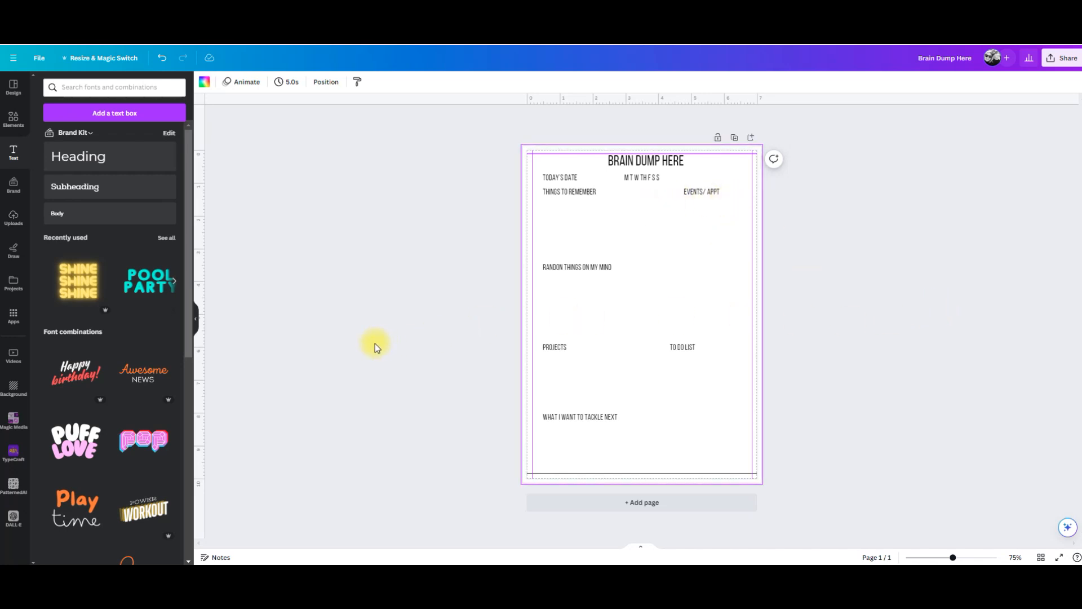
# Insert a straight line on the page, try the dotted style on it and set it back to solid.
pyautogui.click(13, 120)
pyautogui.click(136, 226)
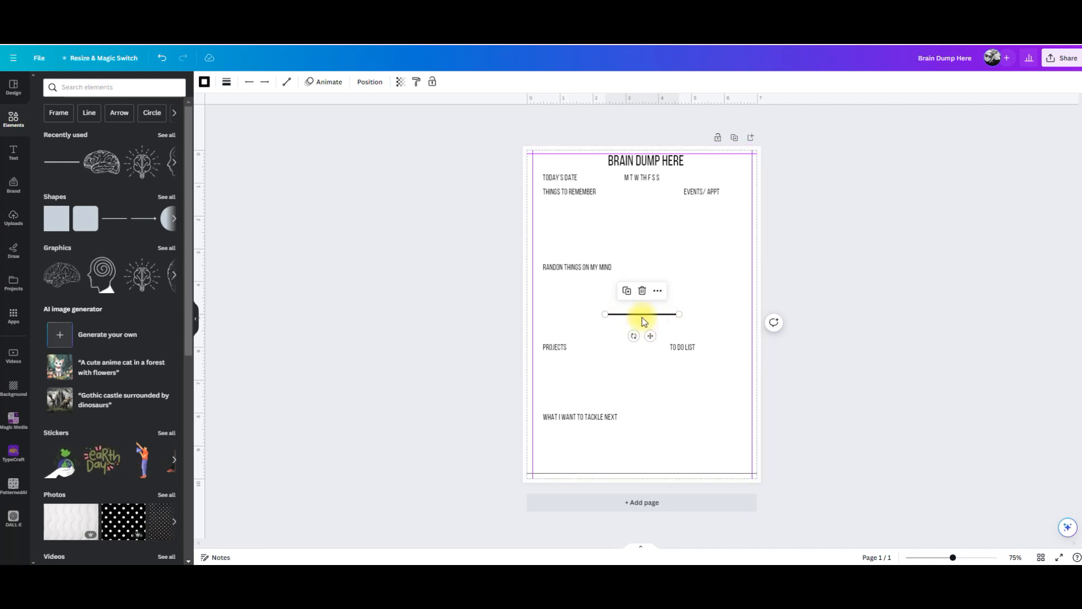
pyautogui.click(227, 83)
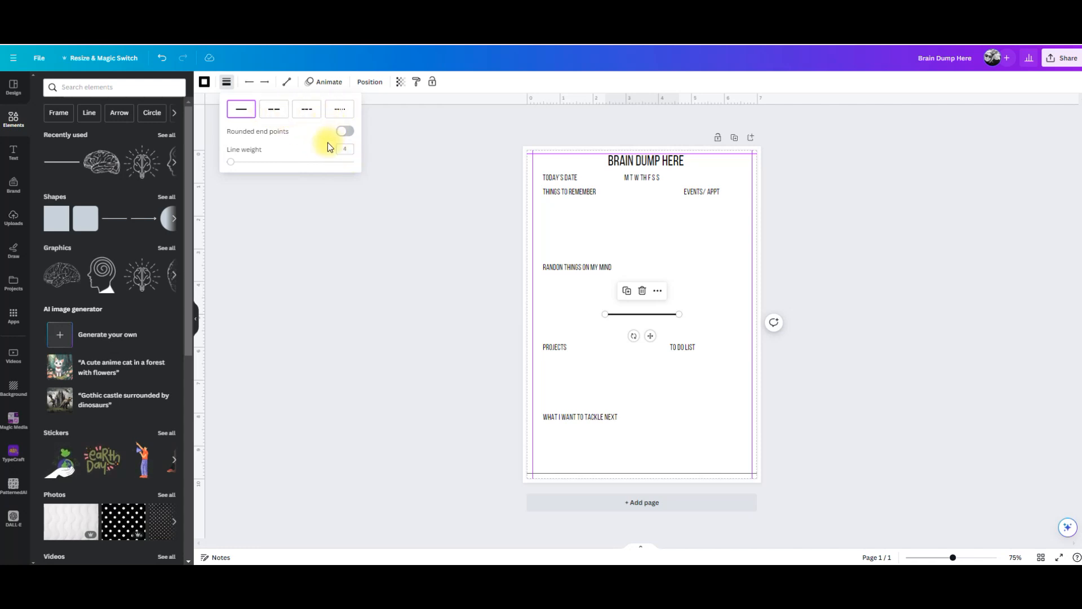
pyautogui.click(332, 109)
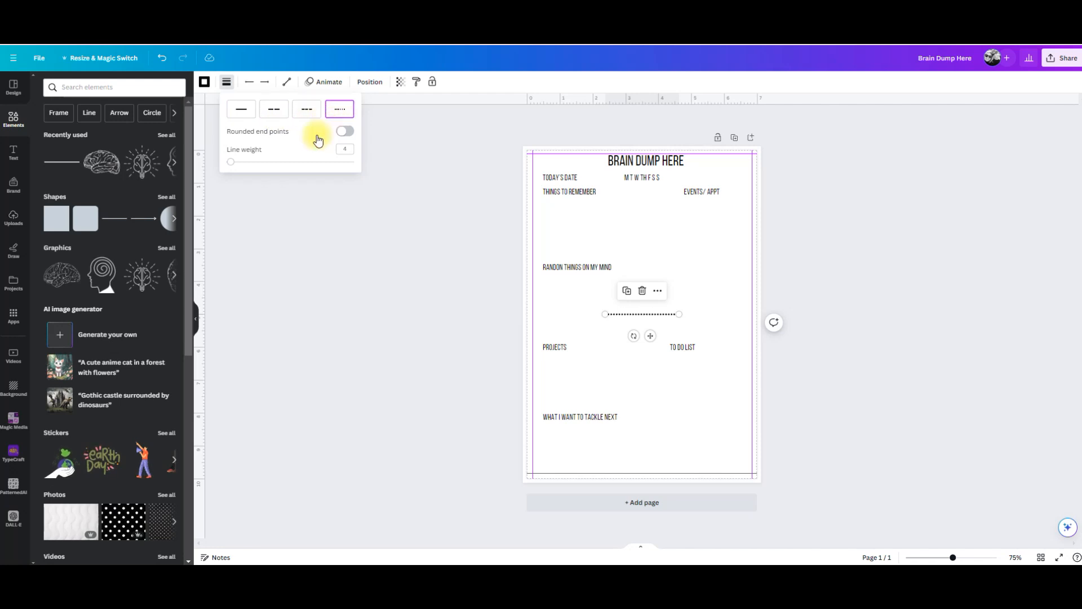
pyautogui.click(242, 111)
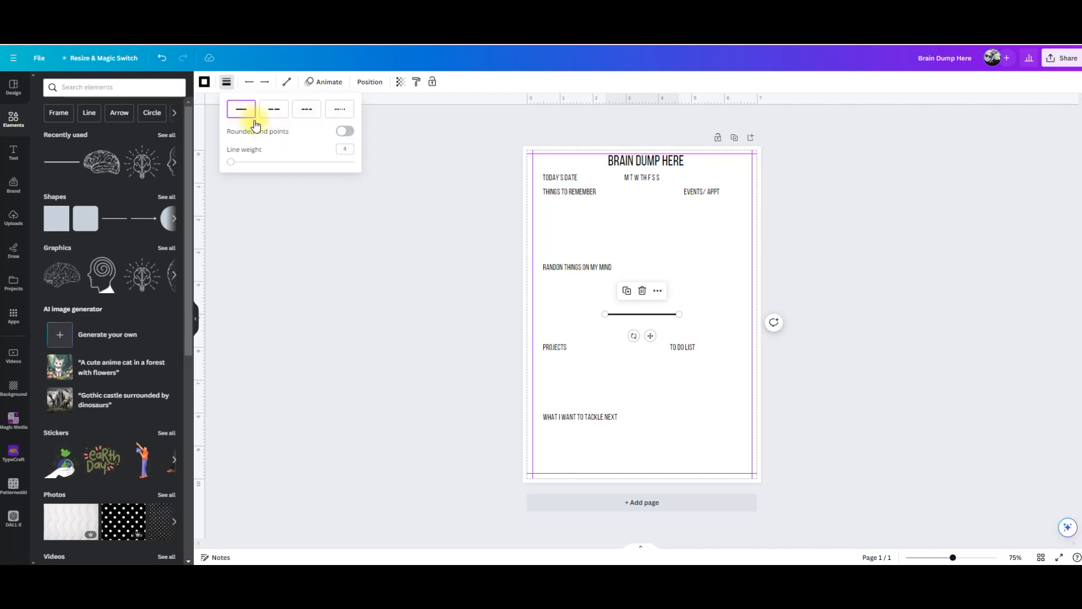
# Set the line's weight to 1 and its color to light gray.
pyautogui.click(343, 150)
pyautogui.click(349, 146)
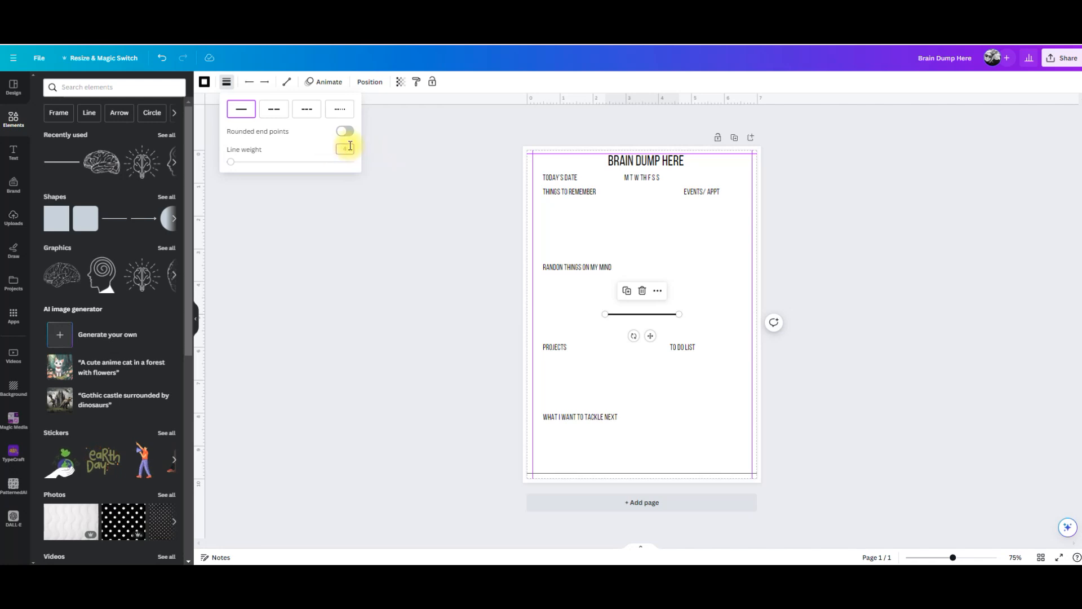
pyautogui.write('2')
pyautogui.press('Tab')
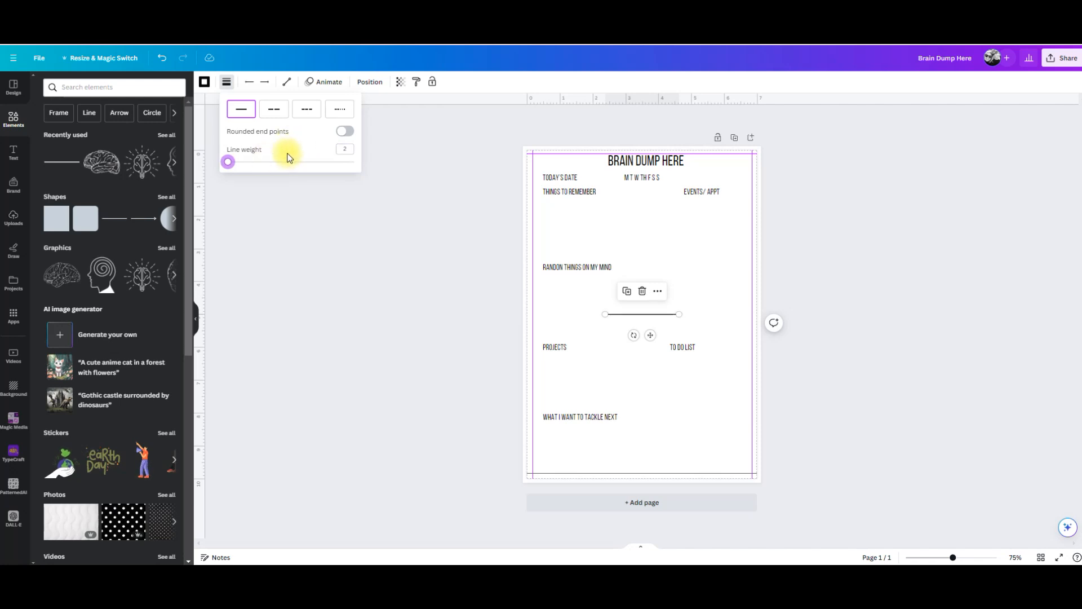
pyautogui.click(343, 149)
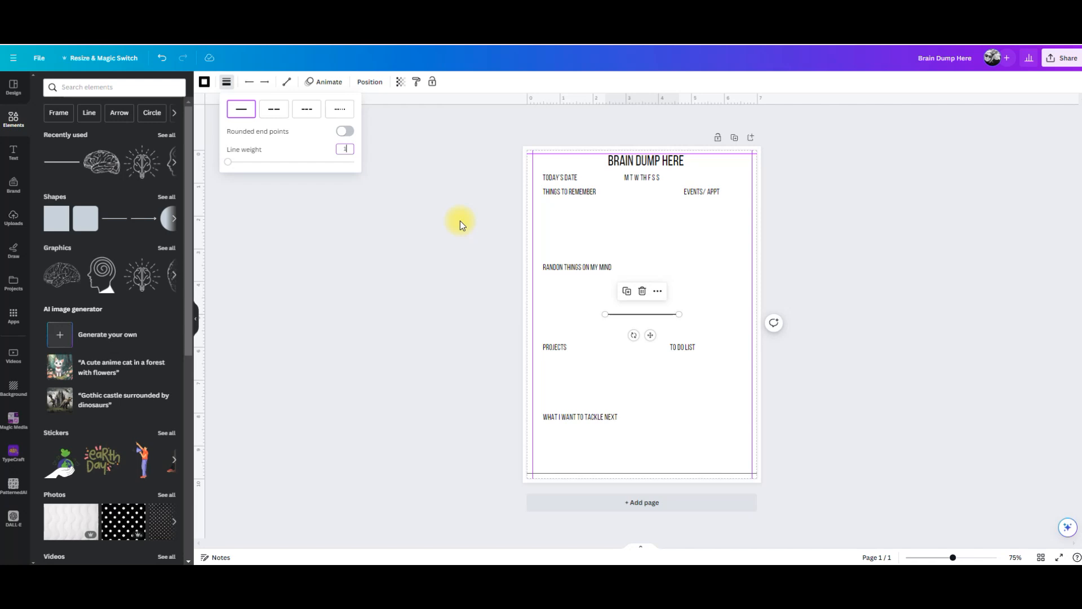
pyautogui.press('Return')
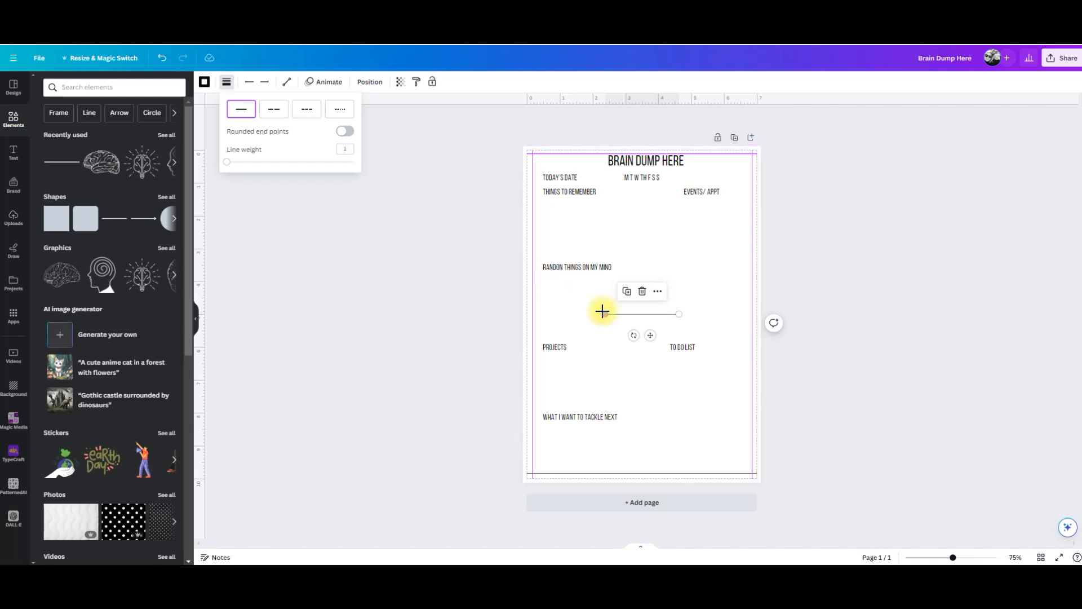
pyautogui.click(204, 83)
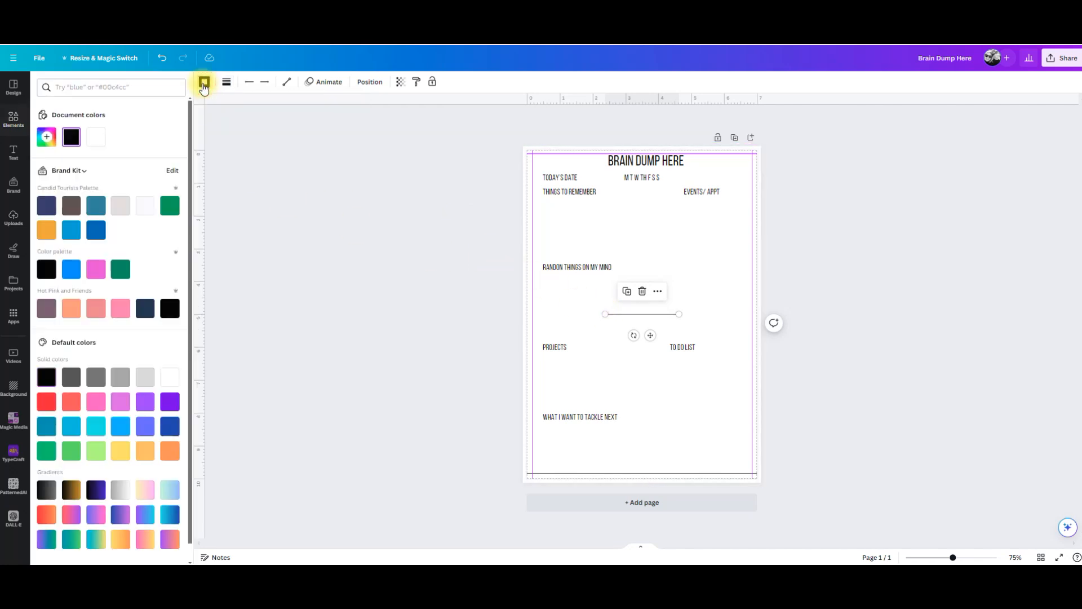
pyautogui.click(144, 379)
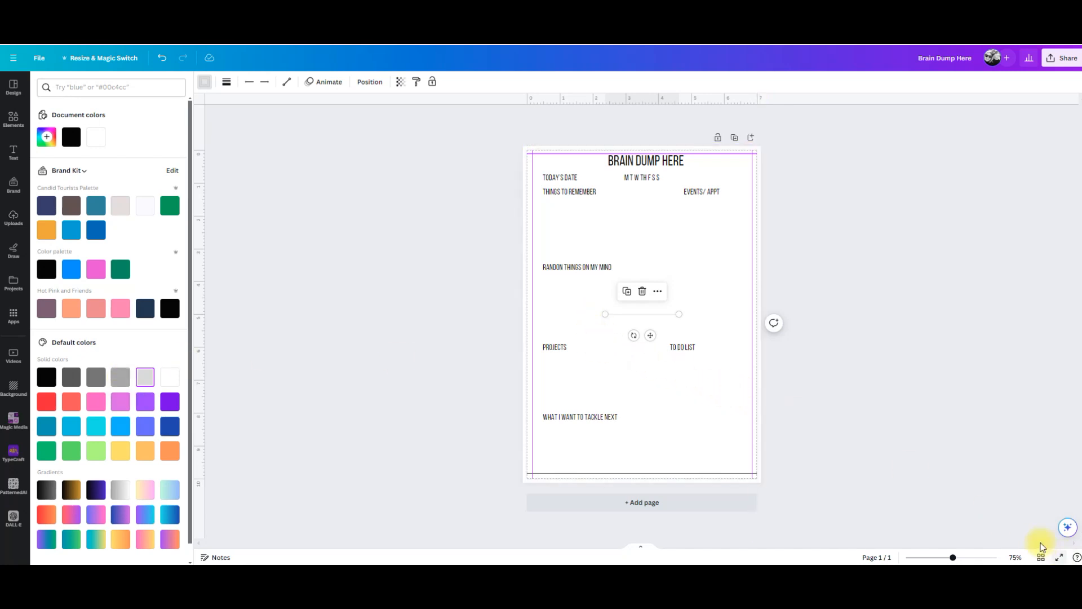
# Move the line beneath "Things to Remember", aligned with its left edge, and extend it to about 3 in long.
pyautogui.moveTo(957, 558); pyautogui.dragTo(974, 558)
pyautogui.scroll(2, 643, 468)
pyautogui.moveTo(634, 495); pyautogui.dragTo(477, 218)
pyautogui.moveTo(580, 214); pyautogui.dragTo(642, 215)
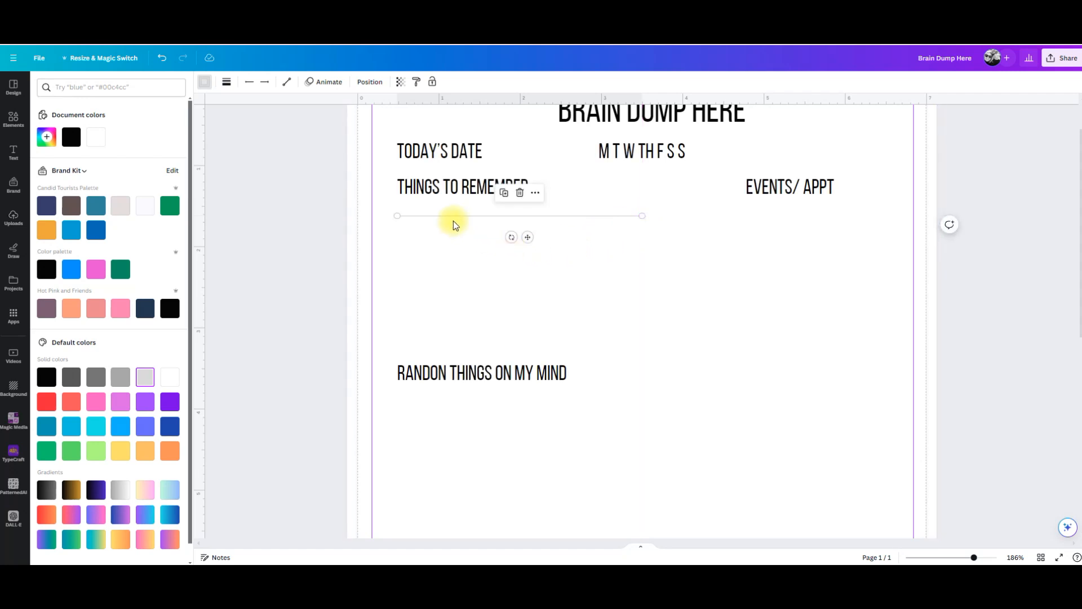
# Paste the copied music credits onto the page and undo the paste.
pyautogui.write('OVERCOME BY JAY SOMEDAY HTTPS://SOUNDCLOUD.COM/JAYSOMEDAY CREATIVE COMMONS — ATTRIBUTION 3.0 UNPORTED — CC BY 3.0 FREE DOWNLOAD / STREAM: HTTPS://BIT.LY/30QC4BR MUSIC PROMOTED BY AUDIO LIBRARY HTTPS://YOUTU.BE/J47STSRUS6A')
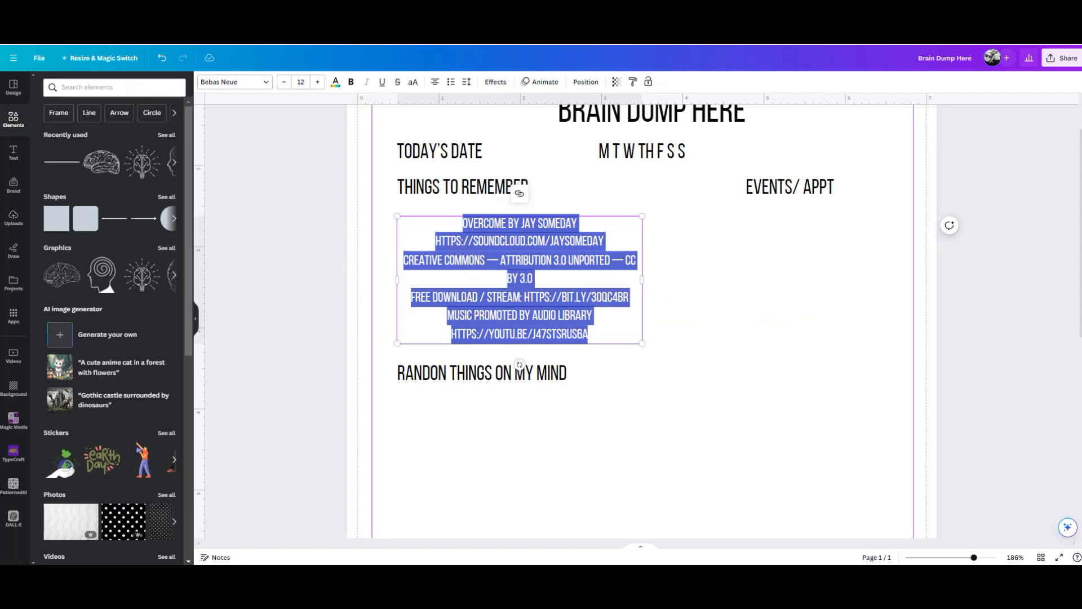
pyautogui.click(162, 58)
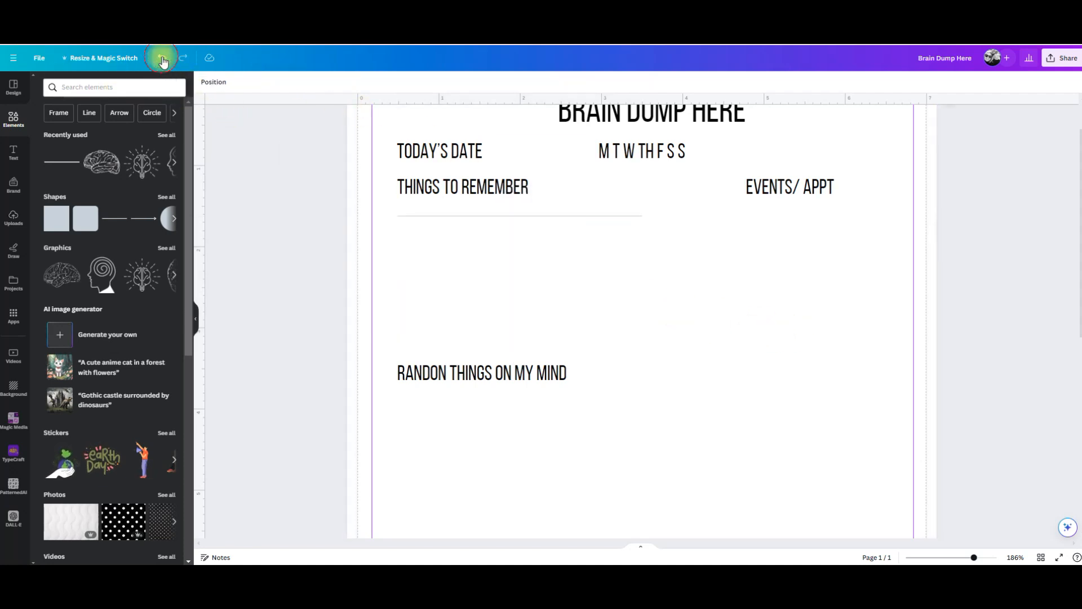
# Copy the gray line six times and stack the copies beneath it, filling the space down to "Randon Things on My Mind".
pyautogui.click(492, 217)
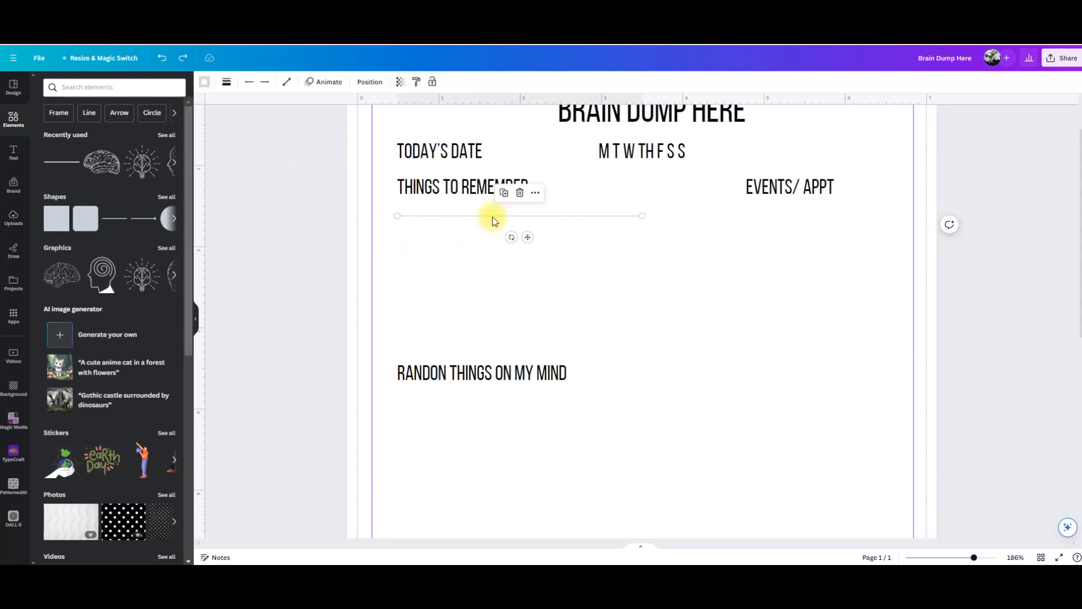
pyautogui.click(497, 250)
pyautogui.hotkey('ctrl', 'v')
pyautogui.moveTo(484, 234); pyautogui.dragTo(470, 274)
pyautogui.hotkey('ctrl', 'd')
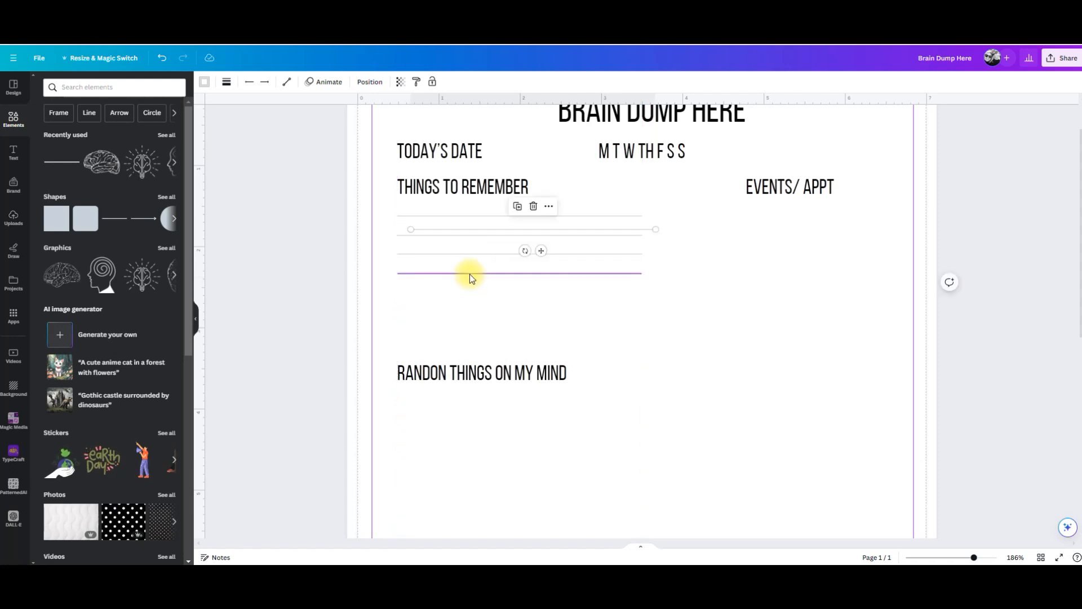
pyautogui.moveTo(480, 230); pyautogui.dragTo(471, 307)
pyautogui.hotkey('ctrl', 'd')
pyautogui.moveTo(472, 230); pyautogui.dragTo(459, 322)
pyautogui.hotkey('ctrl', 'd')
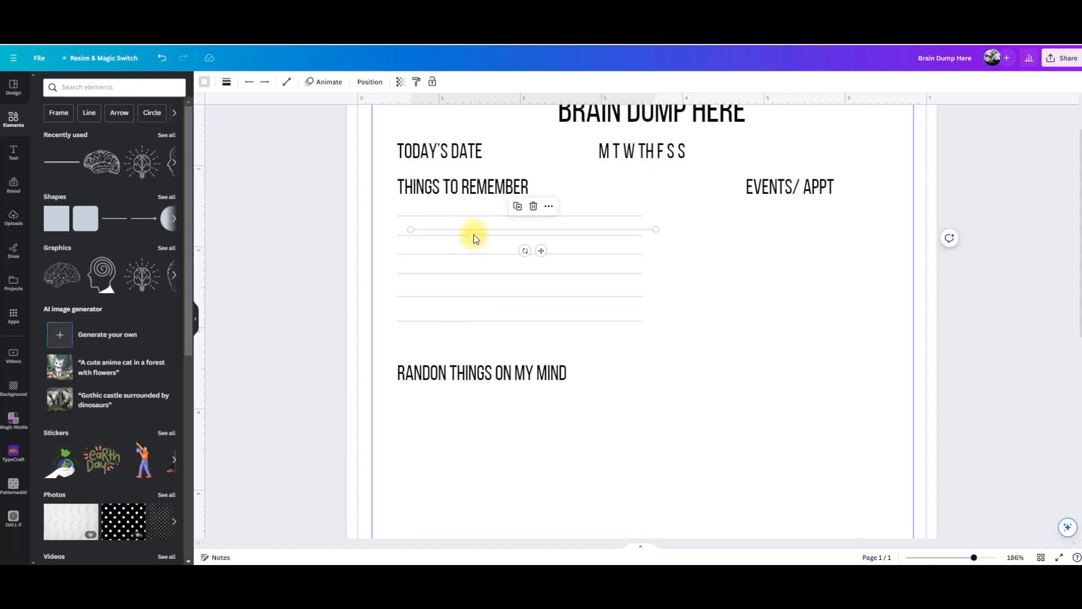
pyautogui.moveTo(472, 231); pyautogui.dragTo(454, 343)
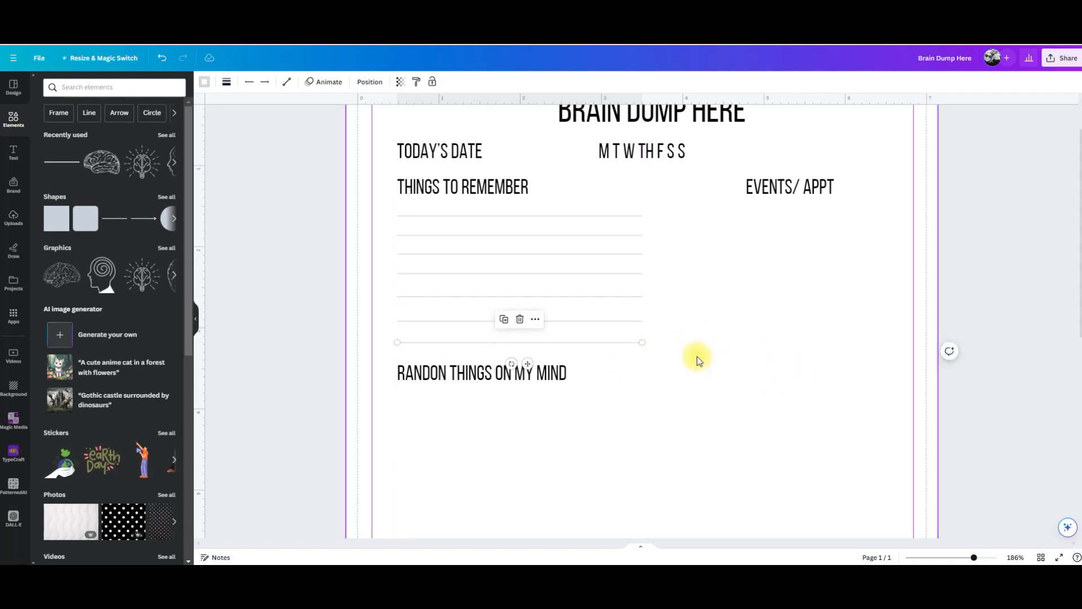
# Space the seven lines beneath "Things to Remember" evenly in the vertical direction and group them.
pyautogui.moveTo(702, 345); pyautogui.dragTo(558, 216)
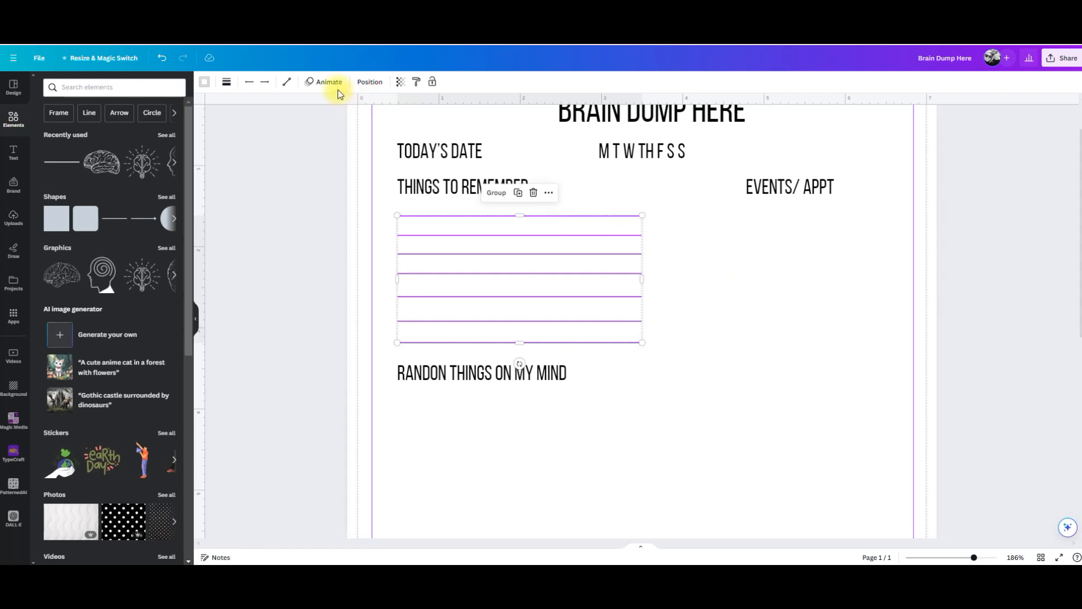
pyautogui.click(371, 83)
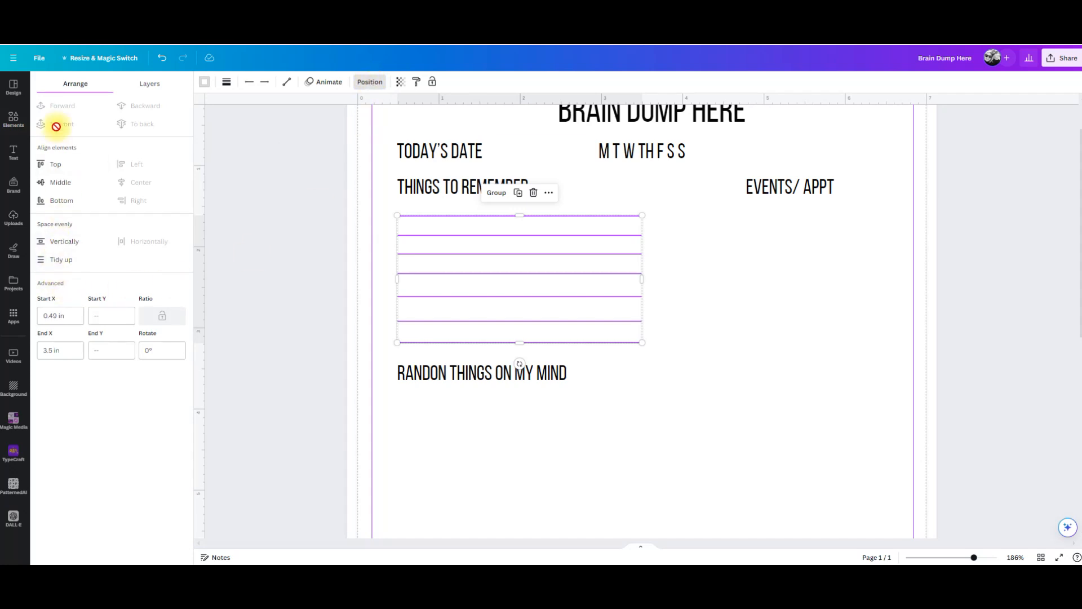
pyautogui.click(62, 244)
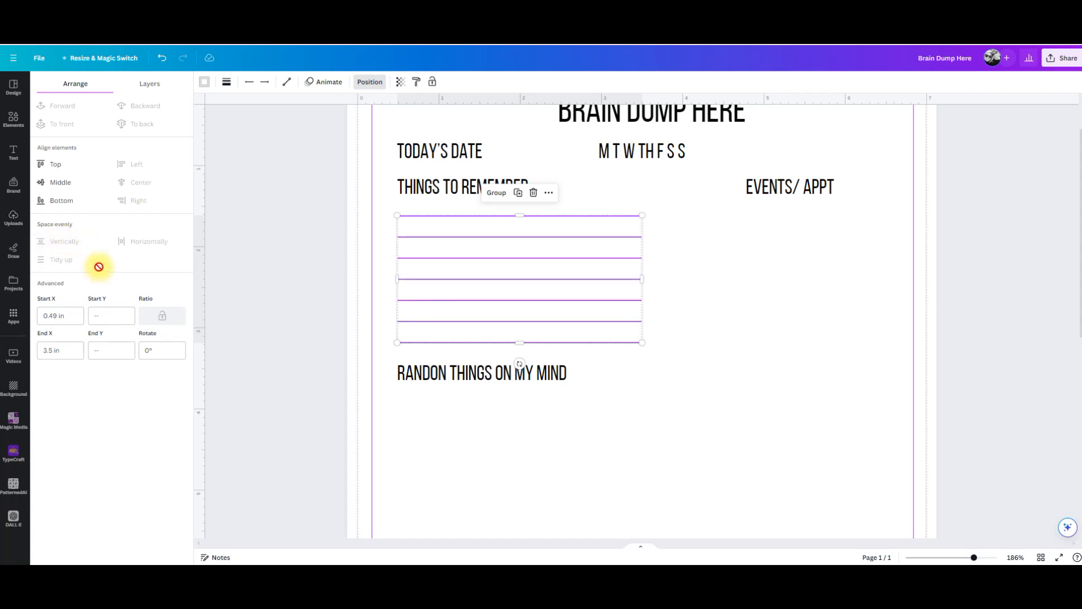
pyautogui.click(495, 193)
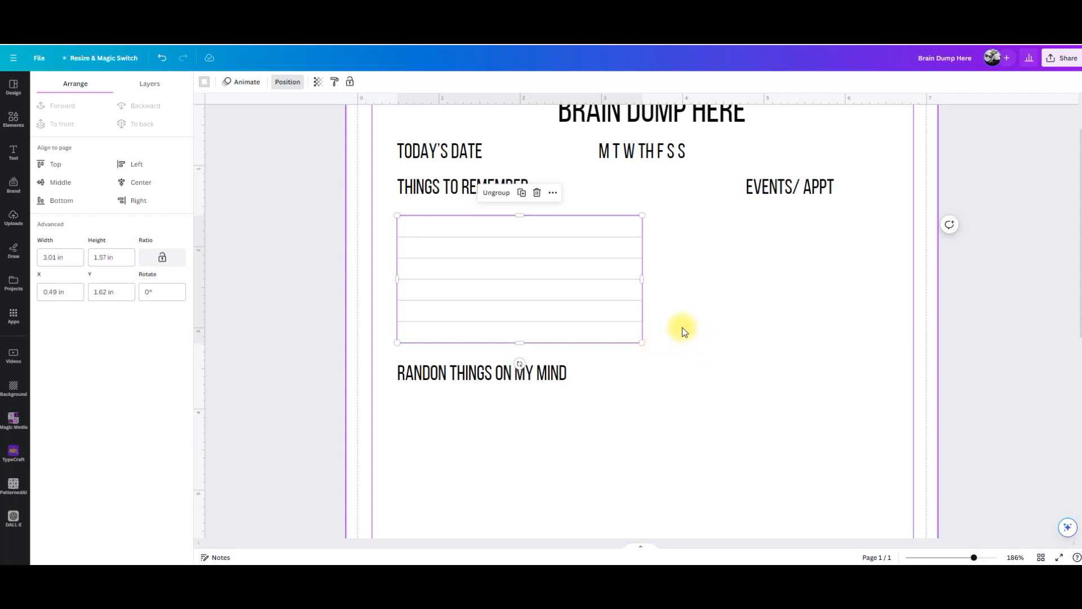
# Paste a copy of the seven-line group beneath "Events/ Appt", level with the "Things to Remember" lines.
pyautogui.click(769, 352)
pyautogui.hotkey('ctrl', 'v')
pyautogui.moveTo(574, 311); pyautogui.dragTo(825, 297)
pyautogui.click(813, 404)
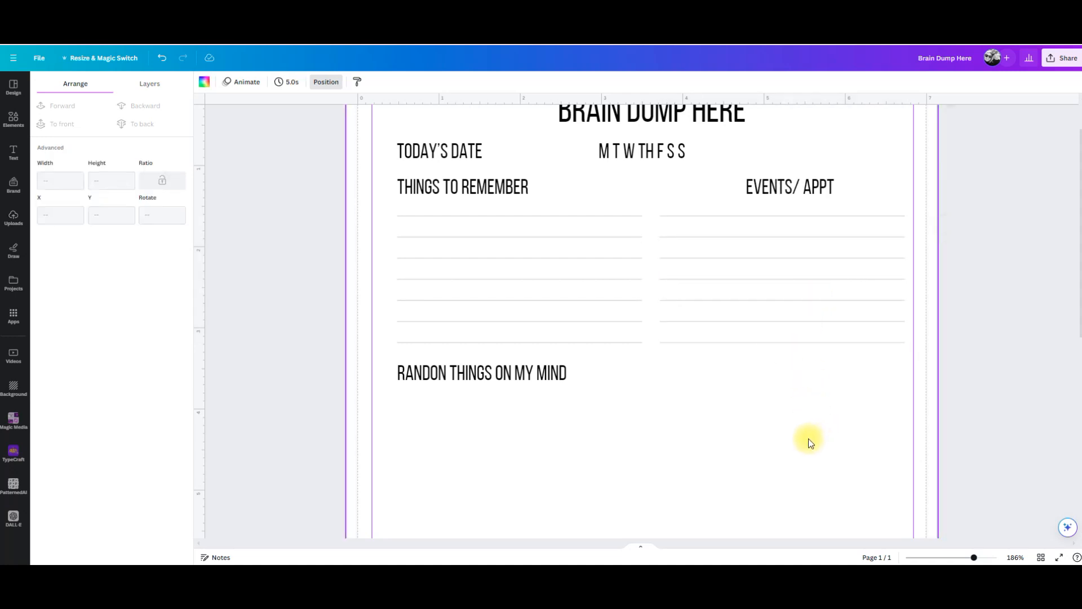
# Place two copies of the line group side by side beneath "Randon Things on My Mind", at about Y 3.91 in.
pyautogui.scroll(-3, 808, 438)
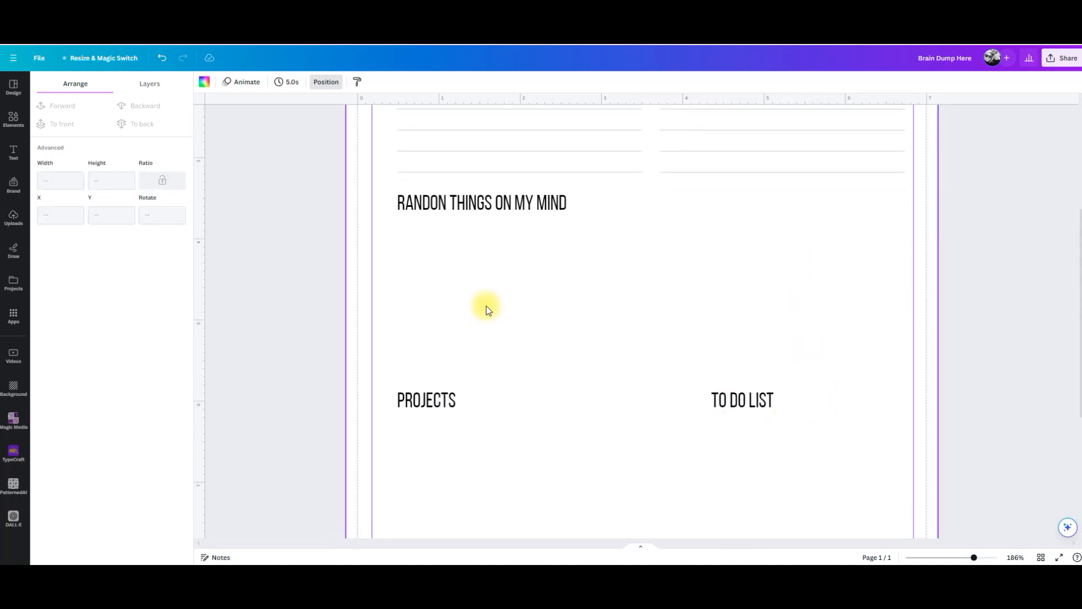
pyautogui.moveTo(499, 152); pyautogui.dragTo(491, 319)
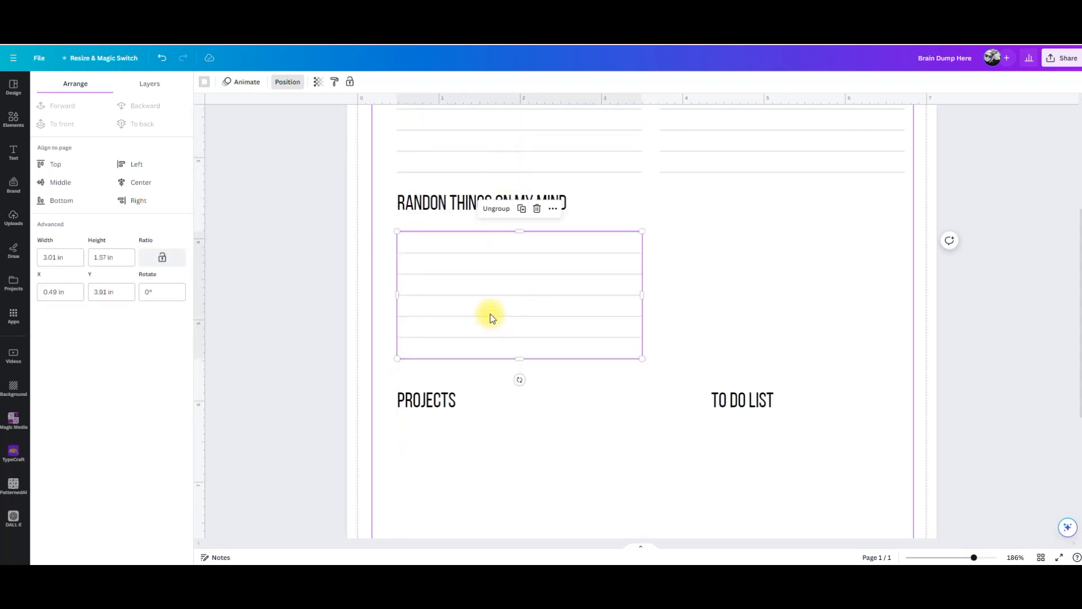
pyautogui.click(828, 307)
pyautogui.hotkey('ctrl', 'v')
pyautogui.moveTo(594, 152); pyautogui.dragTo(848, 322)
pyautogui.click(826, 433)
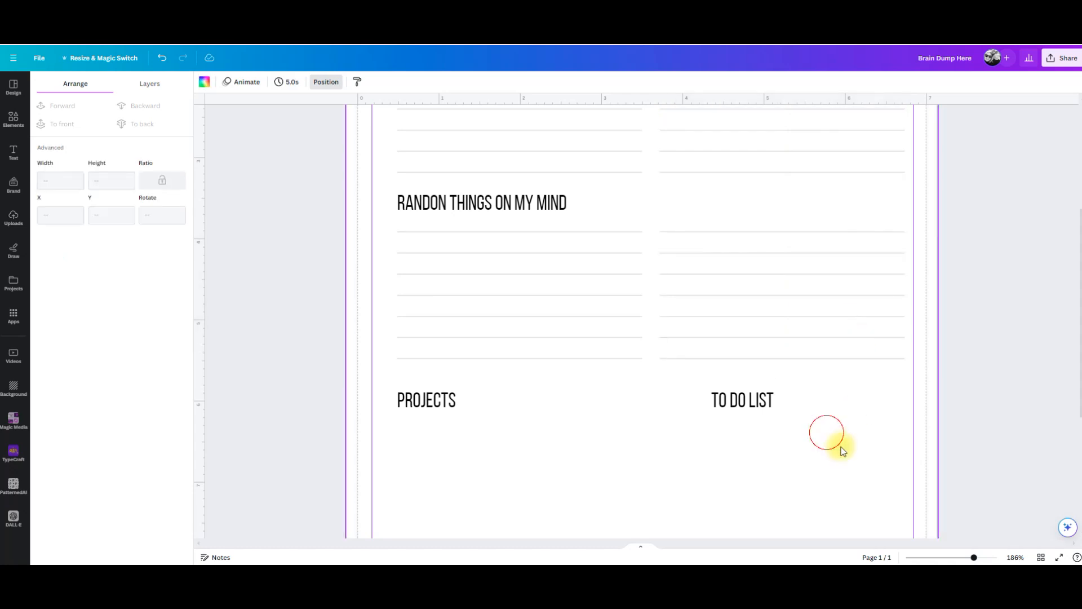
# Correct the misspelled heading to "Random Things on My Mind".
pyautogui.scroll(3, 847, 450)
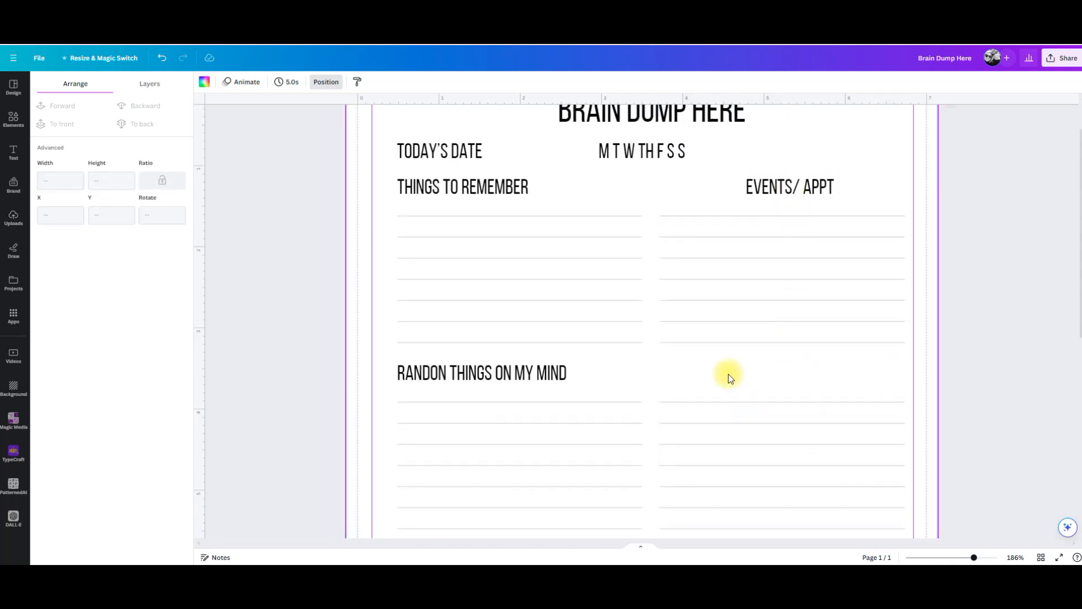
pyautogui.click(433, 376)
pyautogui.press('BackSpace')
pyautogui.write('M')
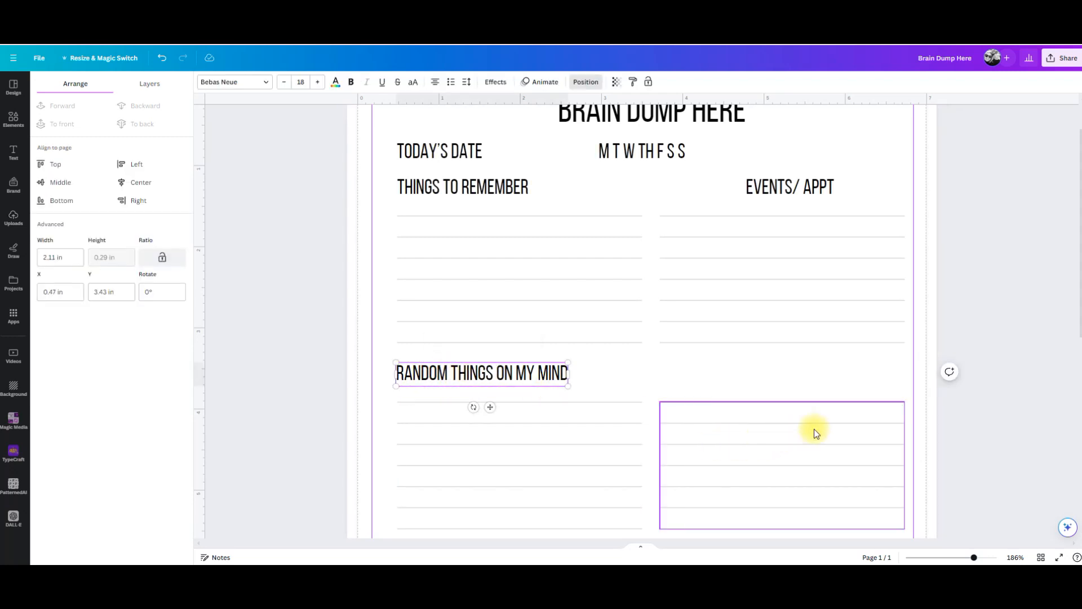
# Place a copy of the seven-line group beneath "Projects" and another beneath "To Do List".
pyautogui.scroll(-2, 812, 402)
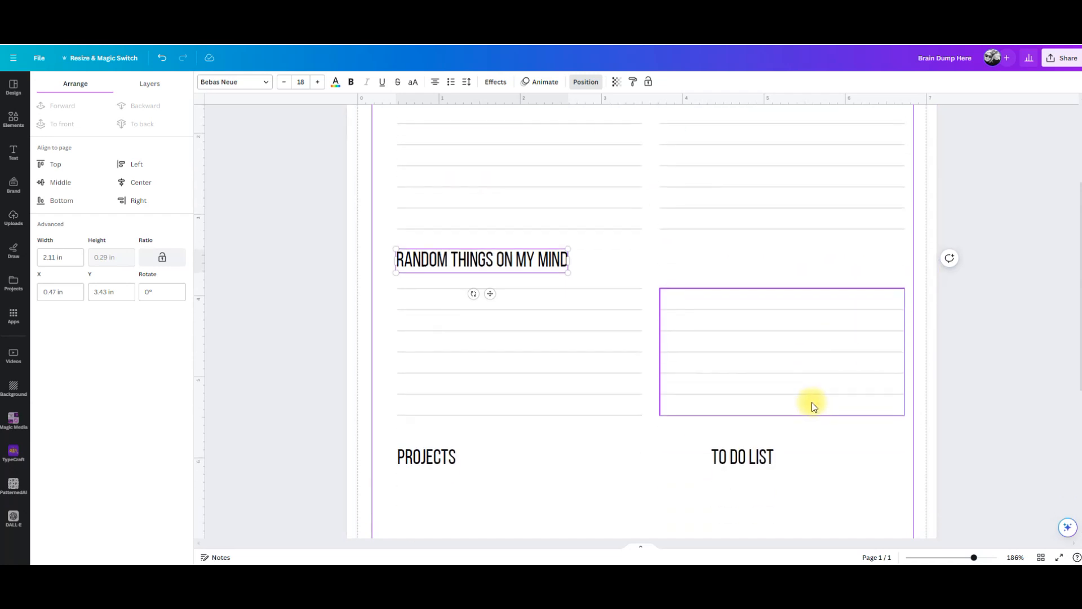
pyautogui.scroll(-2, 812, 401)
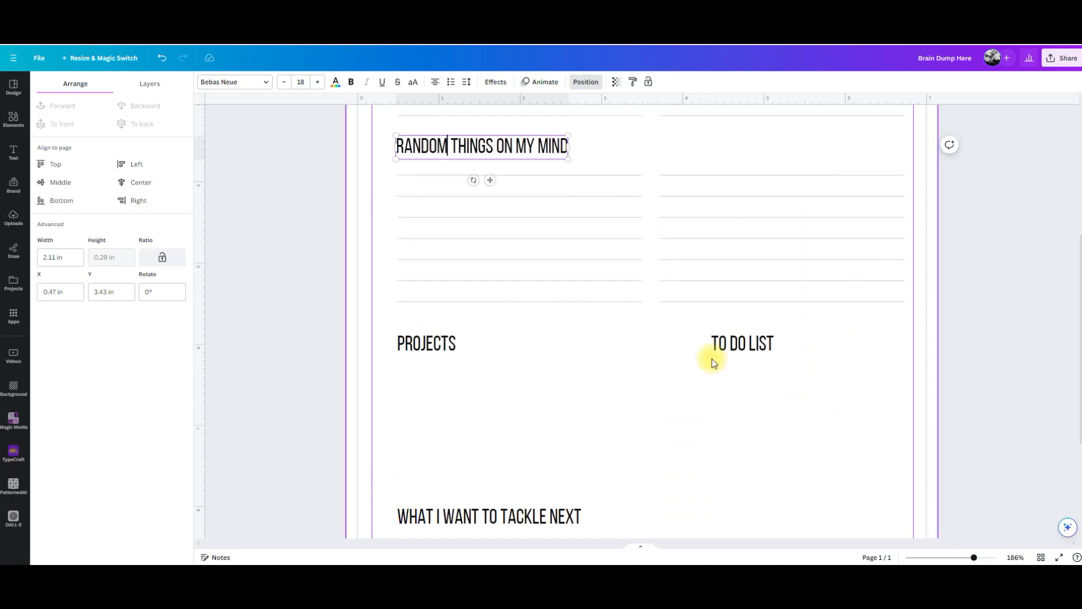
pyautogui.click(445, 411)
pyautogui.click(512, 165)
pyautogui.click(575, 121)
pyautogui.moveTo(575, 122); pyautogui.dragTo(563, 486)
pyautogui.click(758, 467)
pyautogui.click(649, 125)
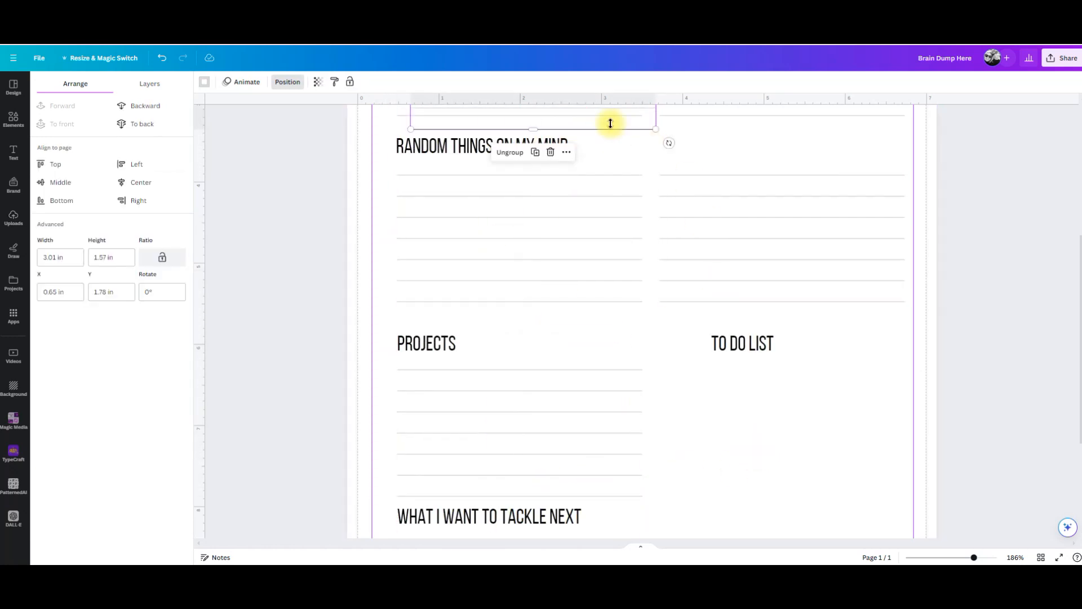
pyautogui.moveTo(604, 111); pyautogui.dragTo(856, 485)
# Paste another seven-line group beneath "What I Want to Tackle Next", at about X 0.49 in and Y 8.42 in.
pyautogui.scroll(-3, 739, 481)
pyautogui.click(553, 426)
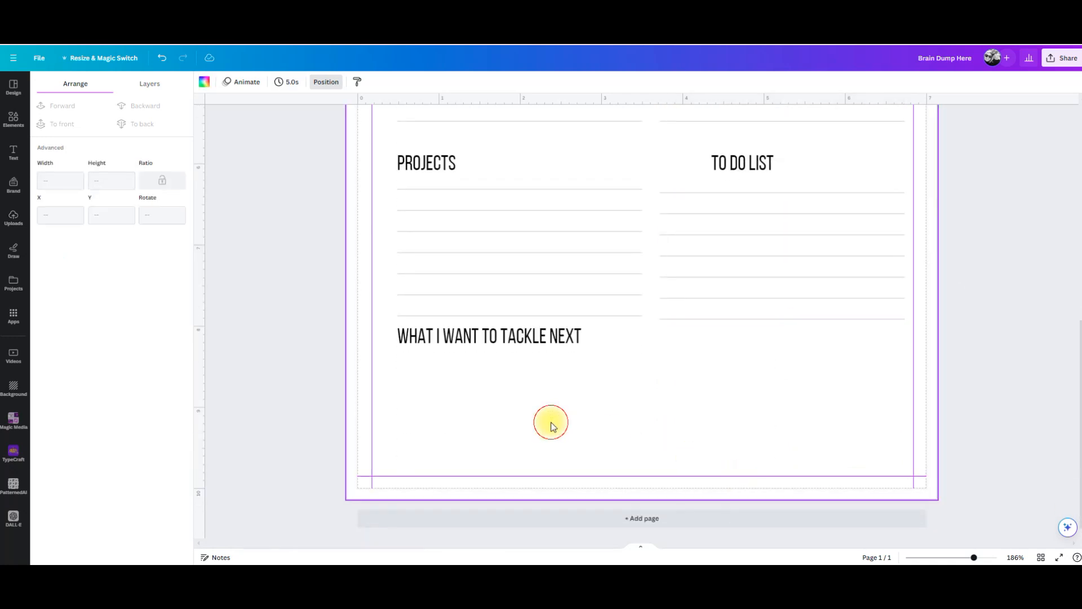
pyautogui.hotkey('ctrl', 'v')
pyautogui.moveTo(613, 295); pyautogui.dragTo(502, 397)
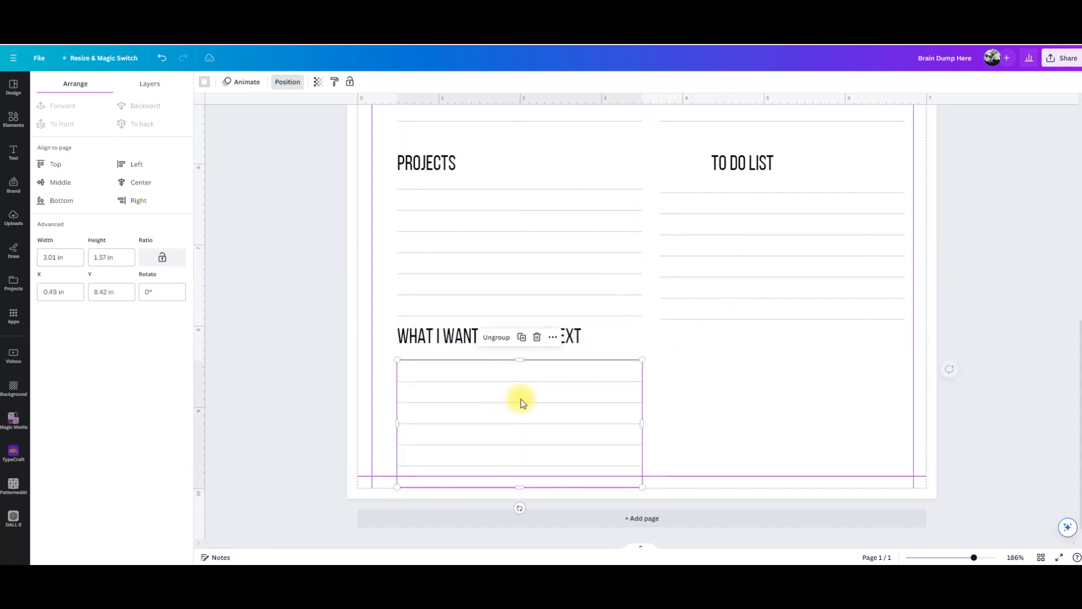
# Ungroup the lines beneath "What I Want to Tackle Next" and delete the bottom two.
pyautogui.click(498, 338)
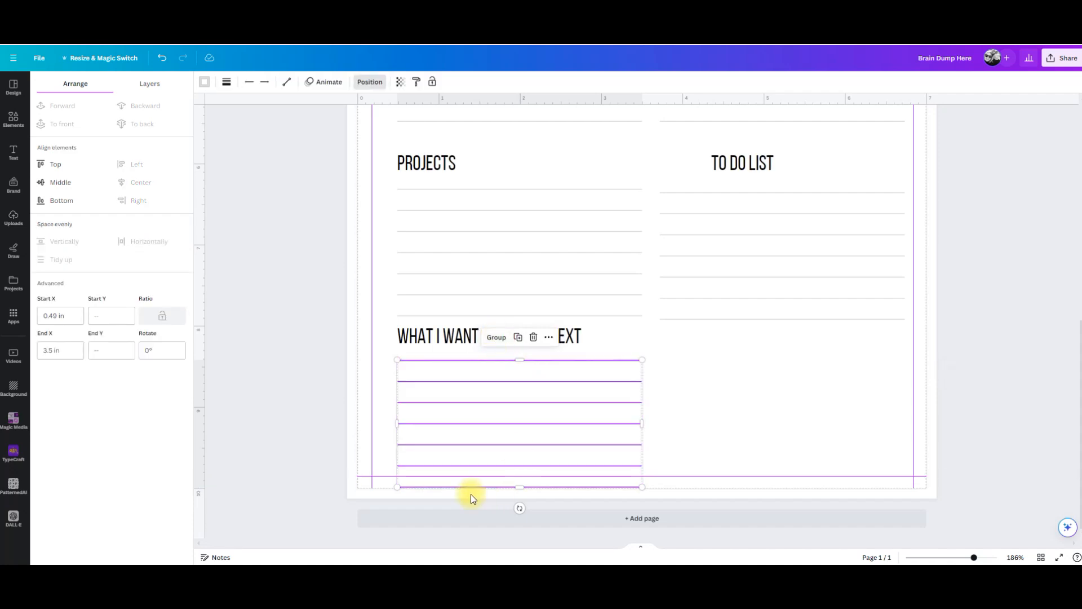
pyautogui.click(604, 495)
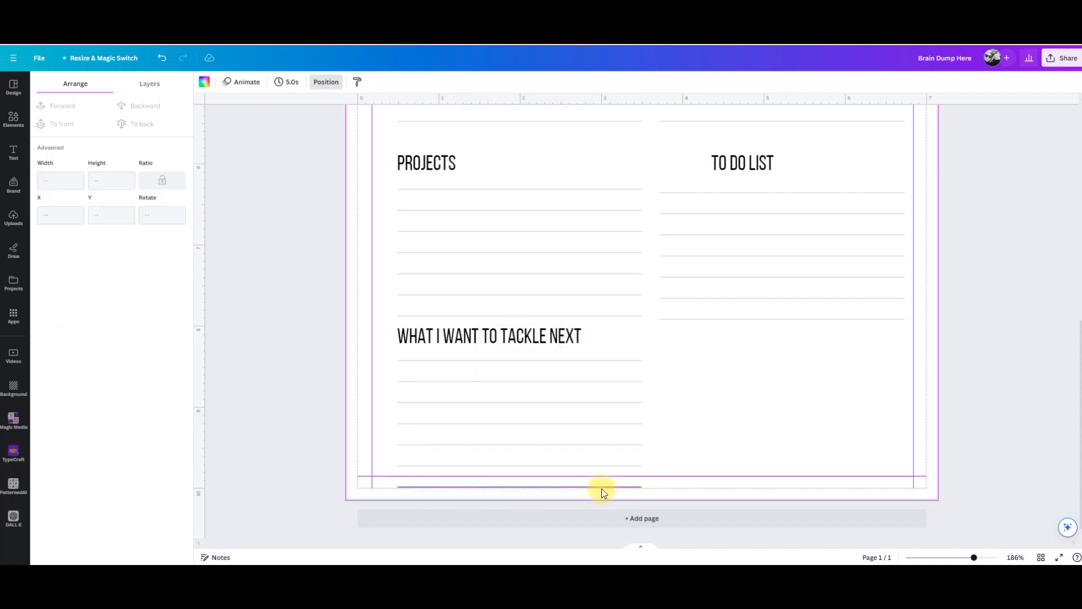
pyautogui.click(601, 488)
pyautogui.press('Delete')
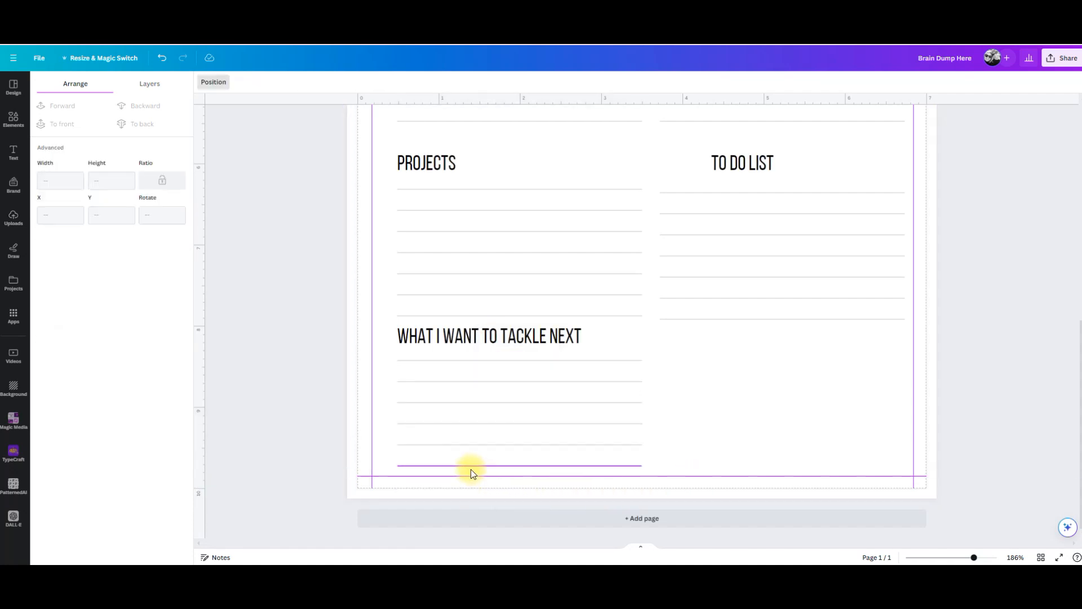
pyautogui.click(471, 468)
pyautogui.press('Delete')
# Group the remaining five lines and move the group down slightly to about Y 8.48 in.
pyautogui.moveTo(688, 449); pyautogui.dragTo(566, 357)
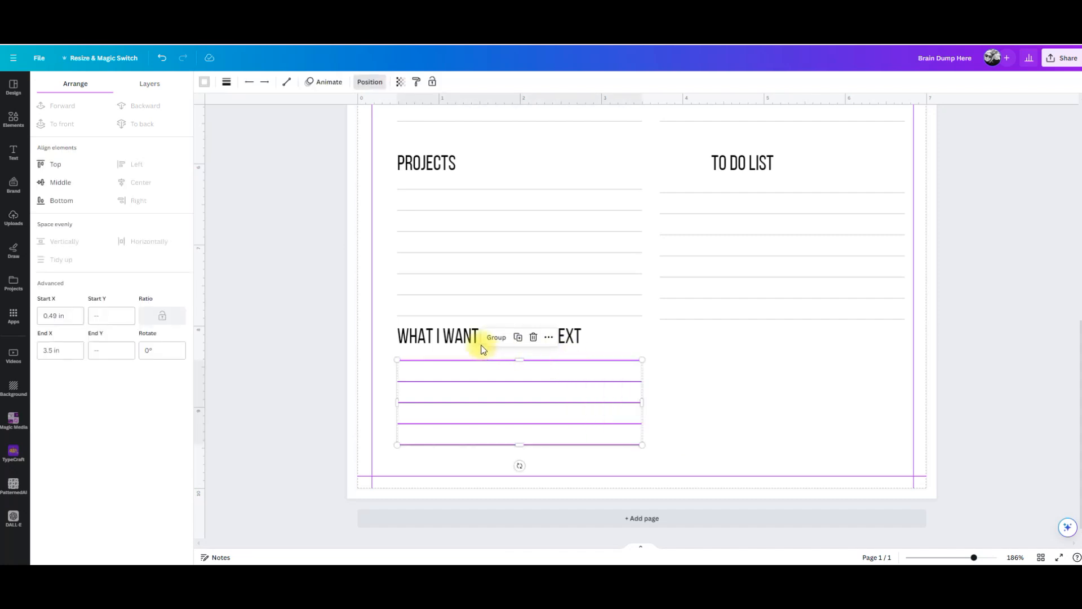
pyautogui.click(496, 339)
pyautogui.moveTo(506, 412); pyautogui.dragTo(505, 418)
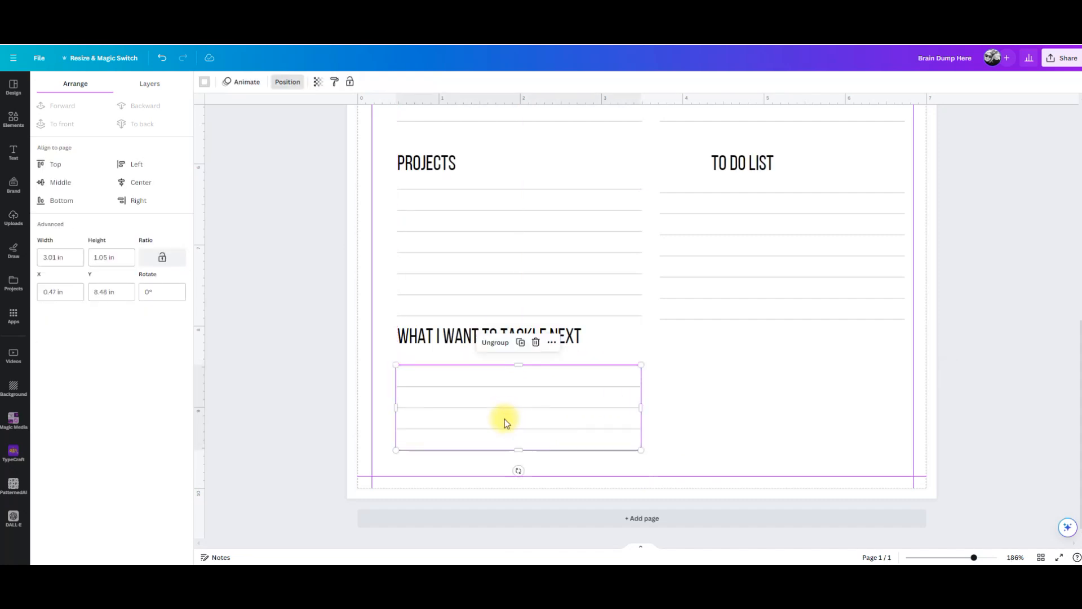
# Place a copy of the five-line group in the second column at about X 3.72 in and Y 8.48 in.
pyautogui.click(804, 421)
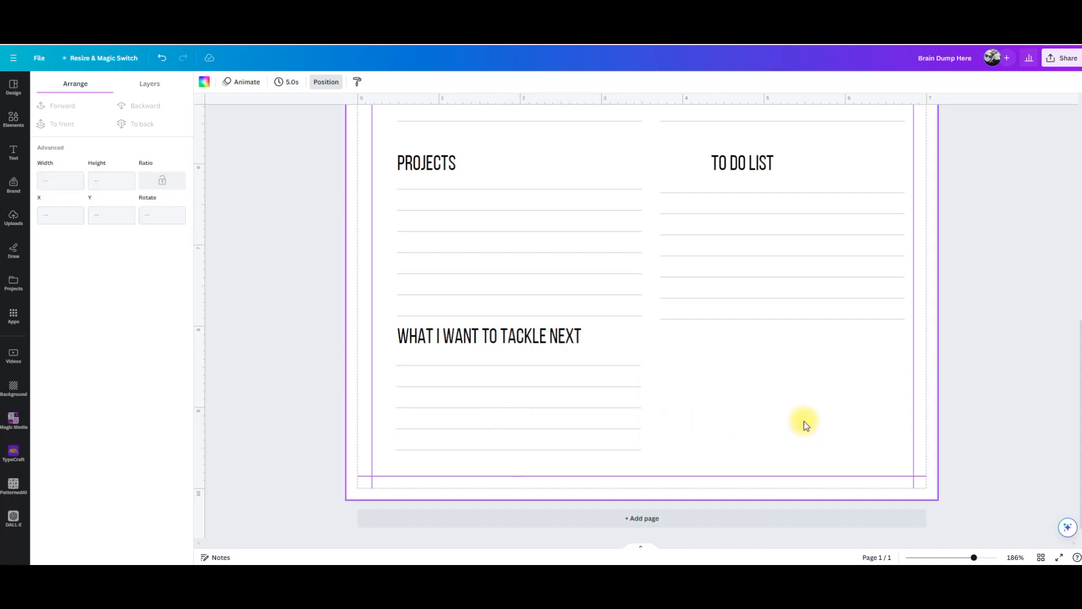
pyautogui.click(580, 427)
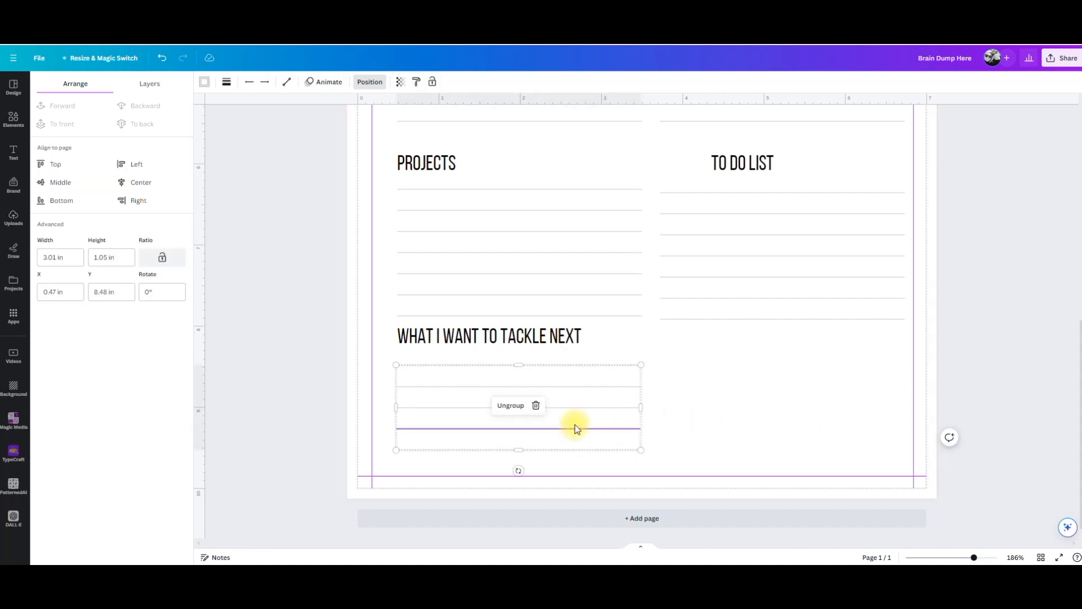
pyautogui.click(753, 414)
pyautogui.hotkey('ctrl', 'v')
pyautogui.moveTo(580, 416); pyautogui.dragTo(824, 401)
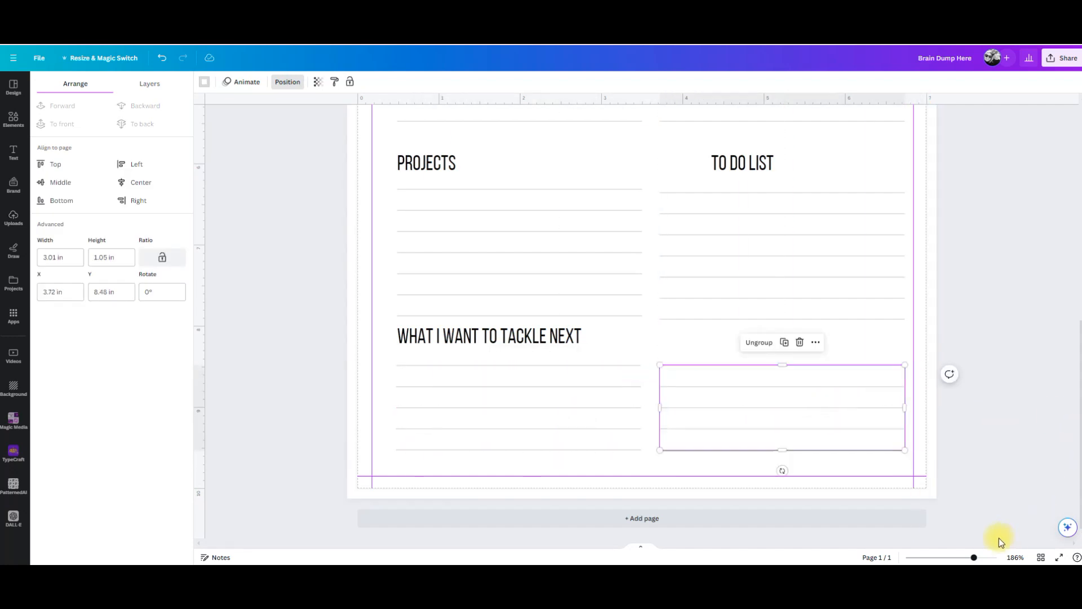
# Shorten the page title to "Brain Dump".
pyautogui.moveTo(974, 559); pyautogui.dragTo(955, 557)
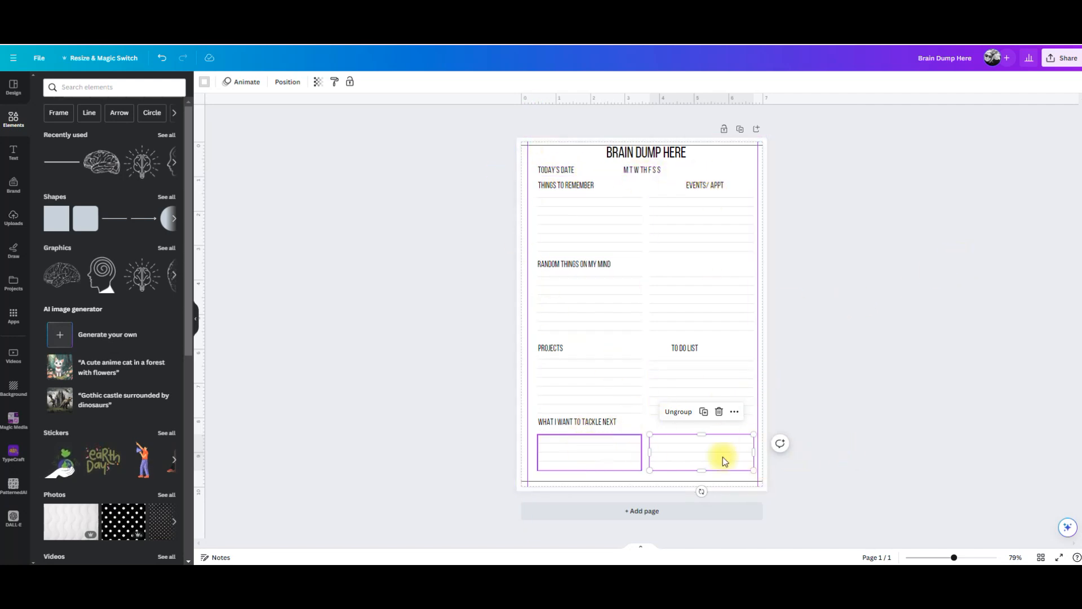
pyautogui.click(865, 446)
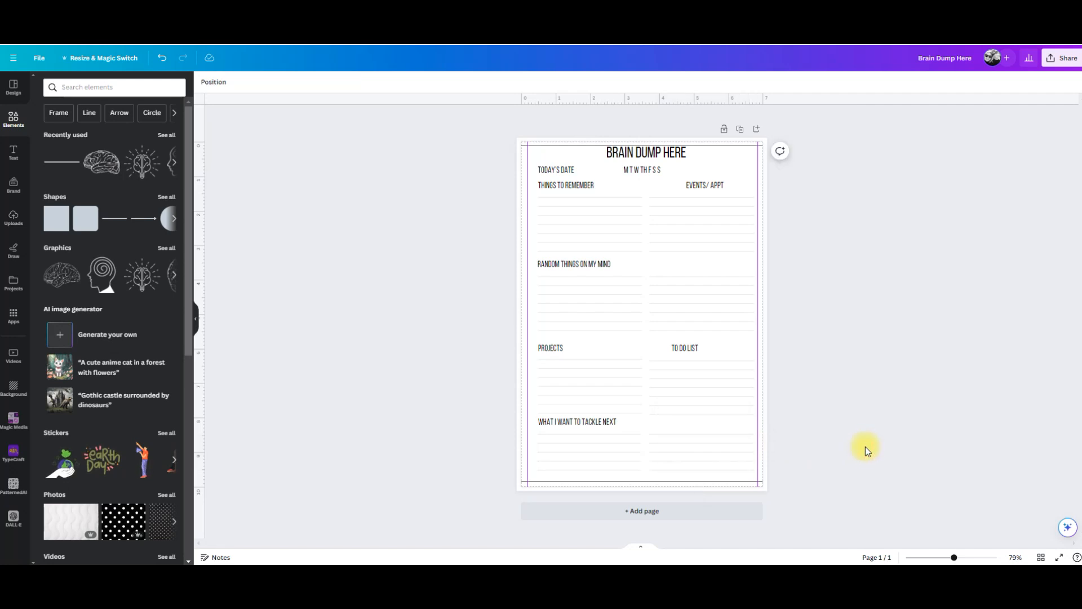
pyautogui.click(650, 155)
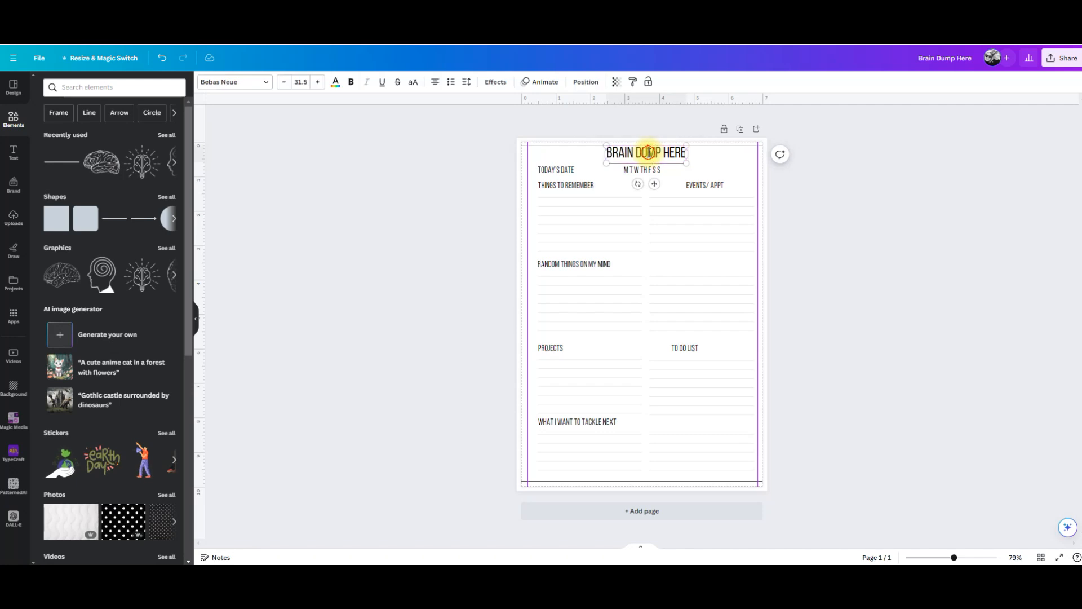
pyautogui.click(649, 153)
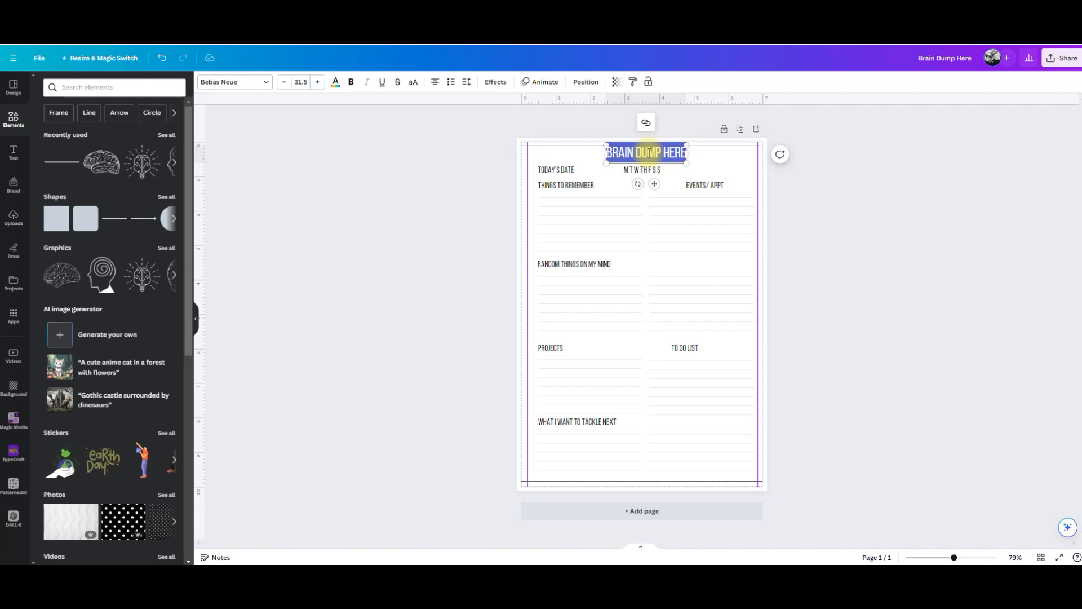
pyautogui.click(683, 155)
pyautogui.press('BackSpace')
pyautogui.press('BackSpace')
pyautogui.press('BackSpace')
pyautogui.press('BackSpace')
pyautogui.press('BackSpace')
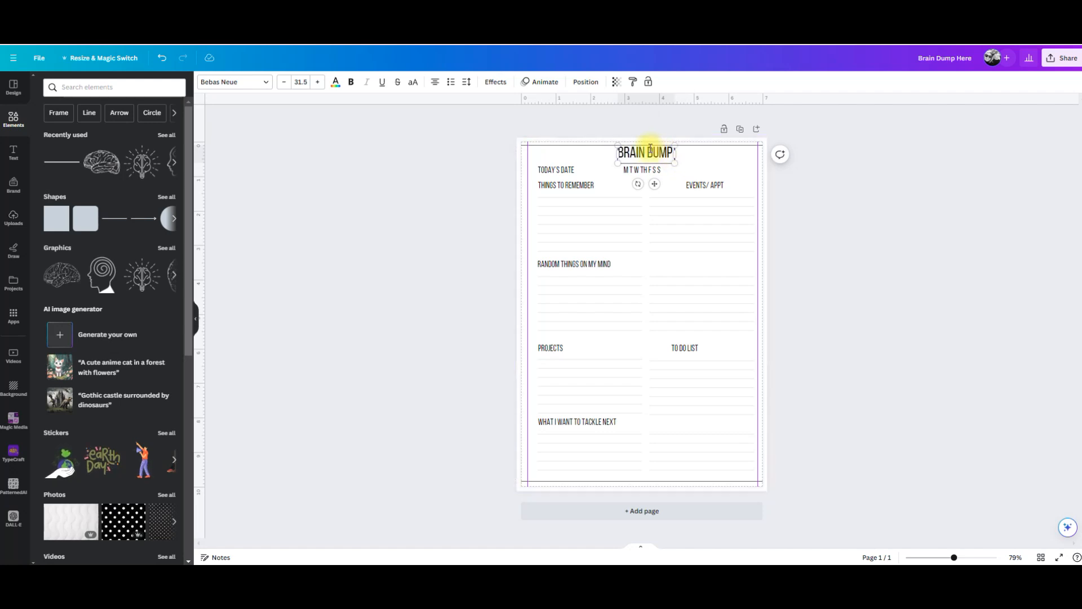
# Reduce the font size of the "Brain Dump" title to 22.5.
pyautogui.moveTo(650, 150); pyautogui.dragTo(618, 151)
pyautogui.click(283, 81)
pyautogui.click(283, 82)
pyautogui.click(283, 82)
pyautogui.click(283, 82)
pyautogui.click(283, 82)
pyautogui.click(283, 82)
pyautogui.click(283, 81)
pyautogui.click(283, 82)
pyautogui.click(283, 82)
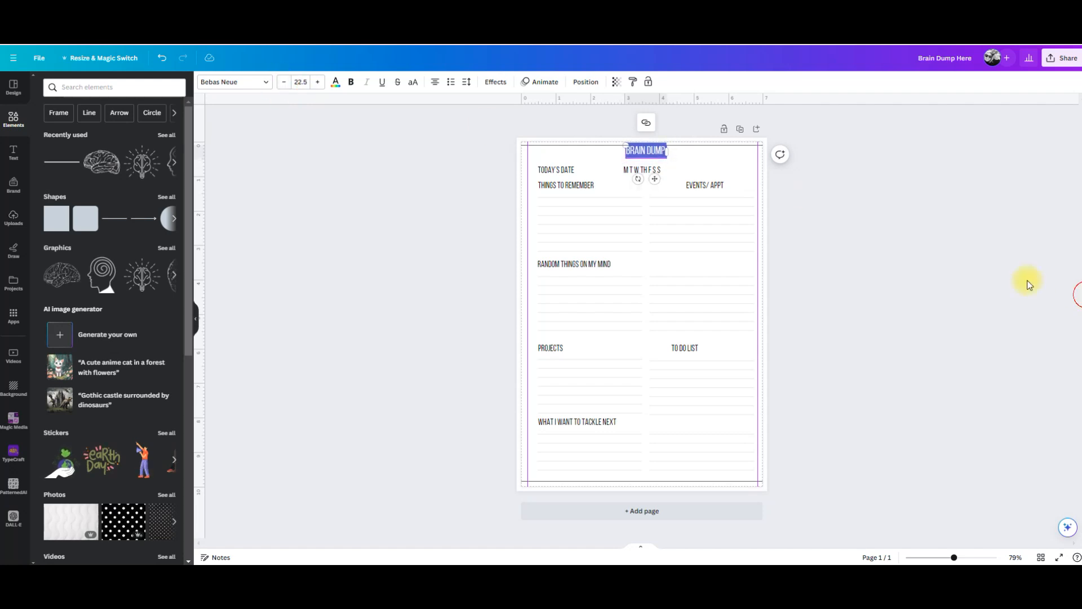
# Delete the "Brain Dump" title from the page.
pyautogui.click(705, 162)
pyautogui.click(661, 157)
pyautogui.press('Delete')
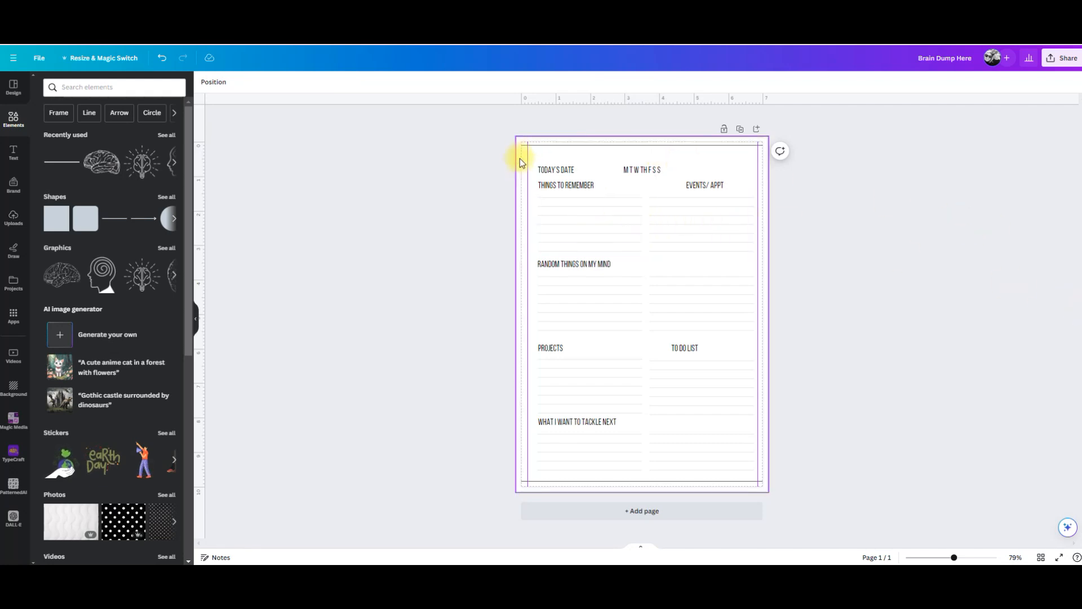
# Move "Today's Date" and the weekday initials slightly upward and line them up in one row.
pyautogui.moveTo(550, 171); pyautogui.dragTo(552, 169)
pyautogui.click(633, 171)
pyautogui.moveTo(632, 170); pyautogui.dragTo(632, 167)
pyautogui.moveTo(957, 558); pyautogui.dragTo(971, 557)
pyautogui.scroll(3, 962, 445)
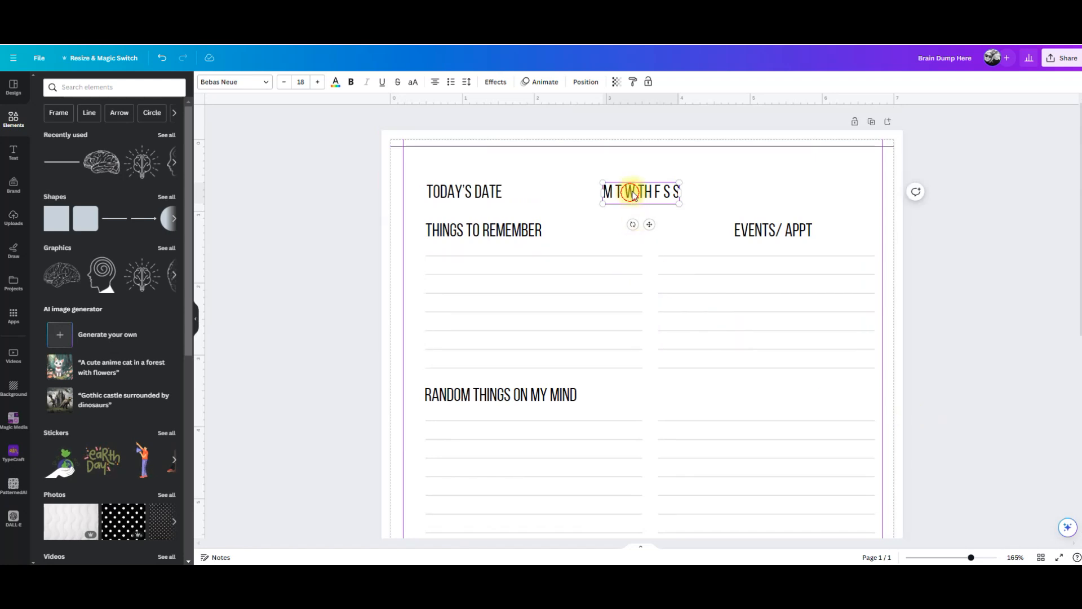
pyautogui.moveTo(633, 190); pyautogui.dragTo(632, 188)
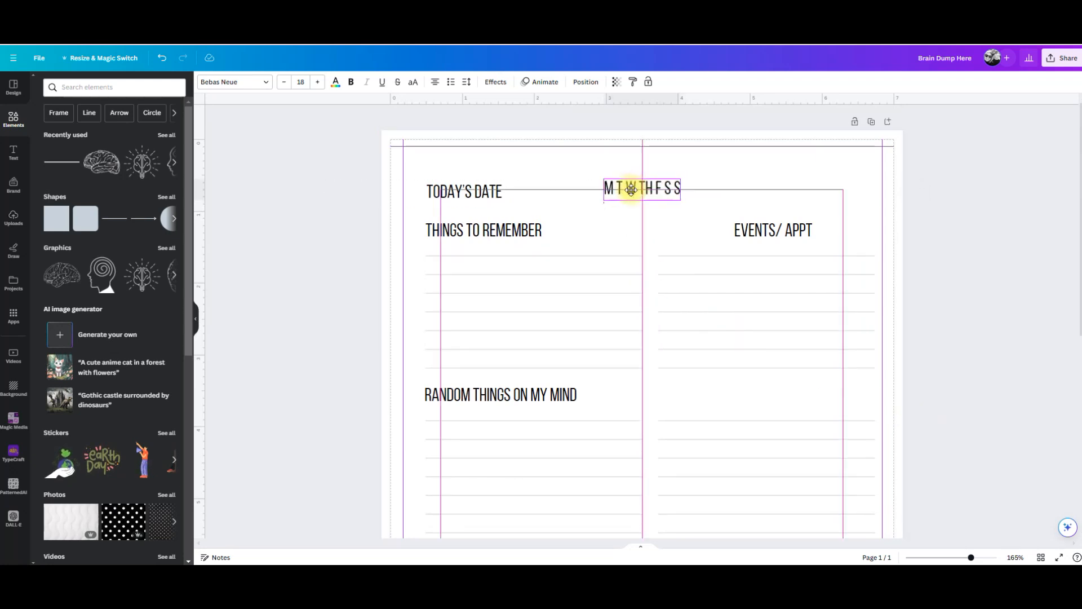
pyautogui.moveTo(631, 189); pyautogui.dragTo(635, 192)
pyautogui.click(829, 189)
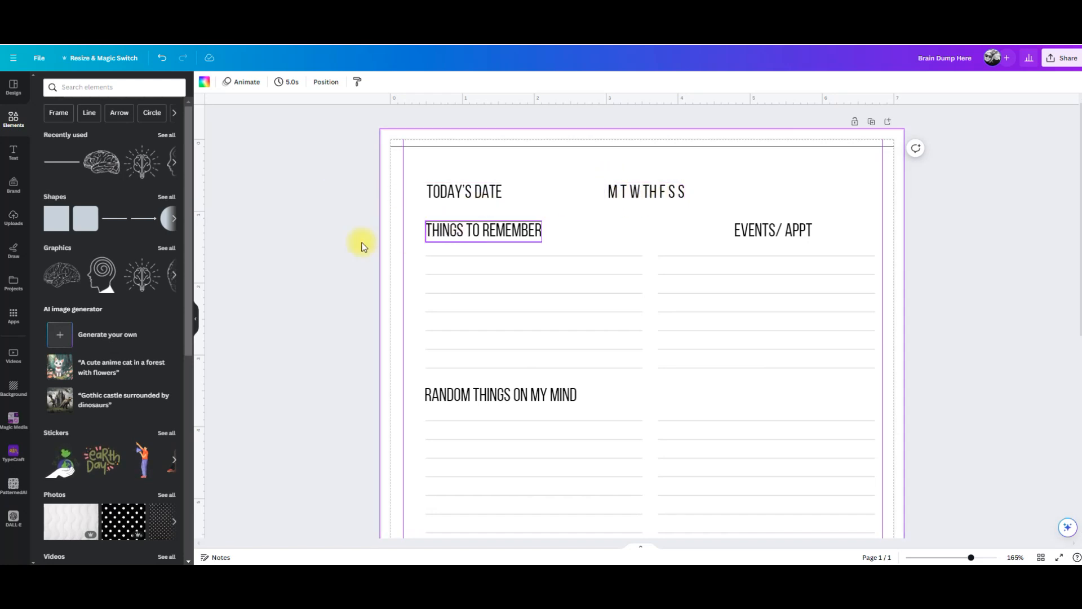
# Try adding a short line after "Today's Date" and delete it.
pyautogui.click(62, 162)
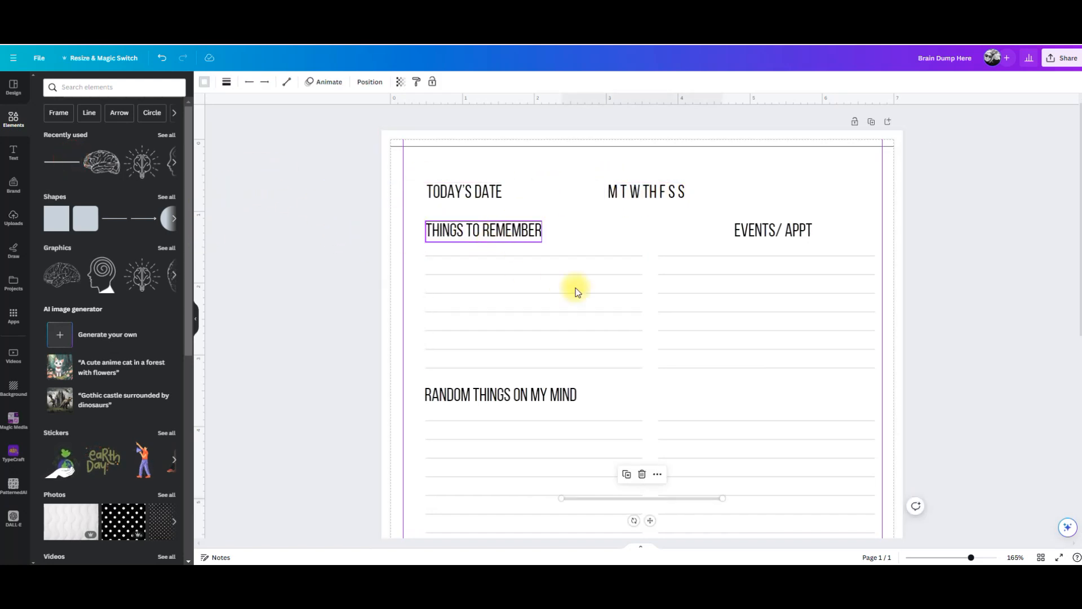
pyautogui.moveTo(617, 500); pyautogui.dragTo(559, 198)
pyautogui.moveTo(664, 202); pyautogui.dragTo(576, 209)
pyautogui.press('Delete')
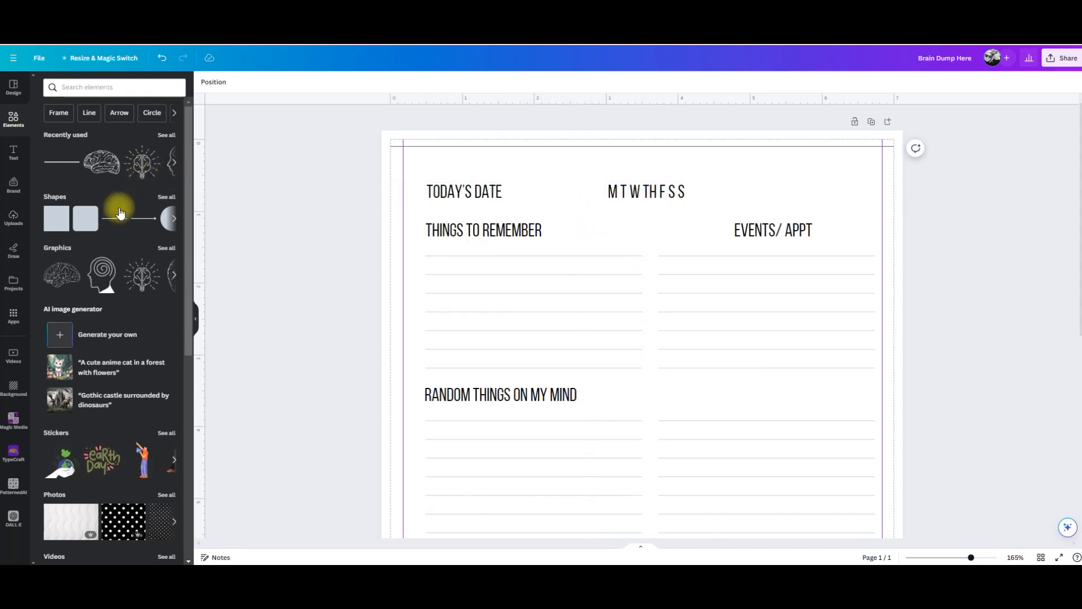
# Add a thin line of weight 1 and shorten it to fit between "Today's Date" and the weekday initials.
pyautogui.click(114, 218)
pyautogui.moveTo(583, 498); pyautogui.dragTo(514, 188)
pyautogui.click(226, 82)
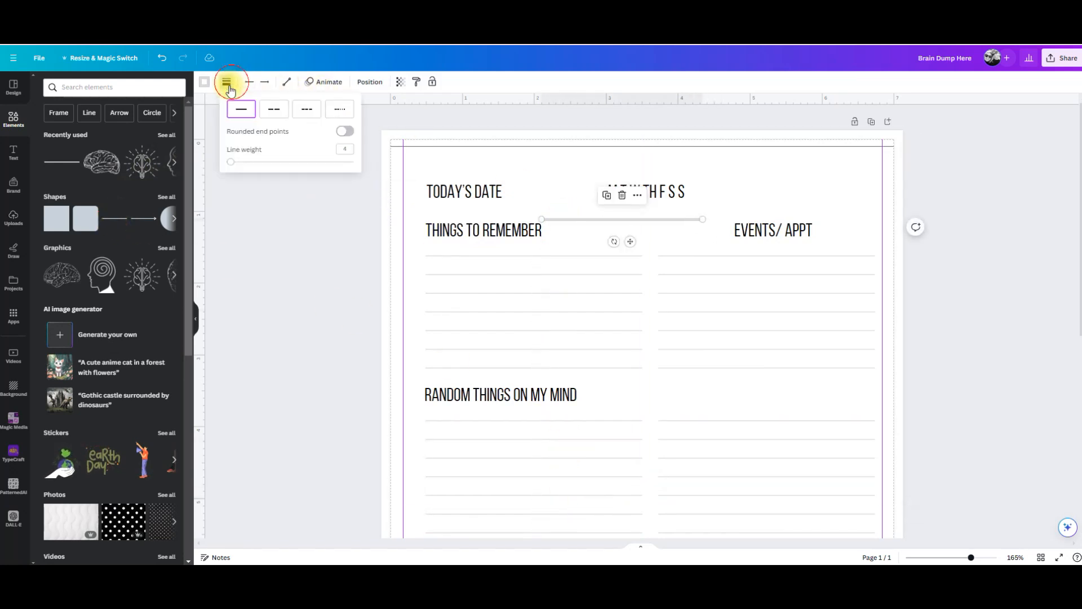
pyautogui.click(351, 150)
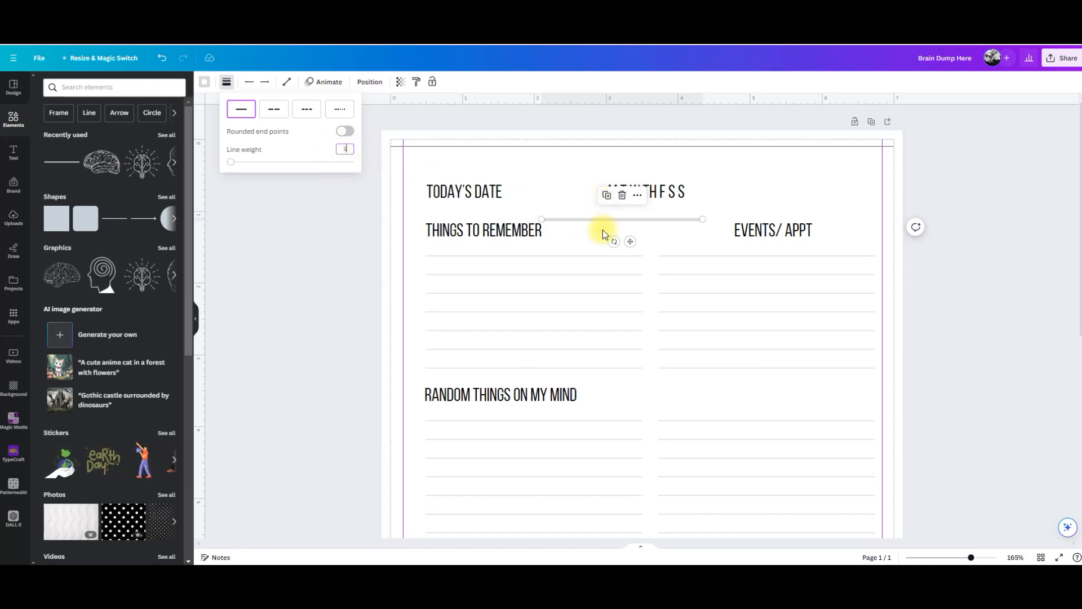
pyautogui.press('Return')
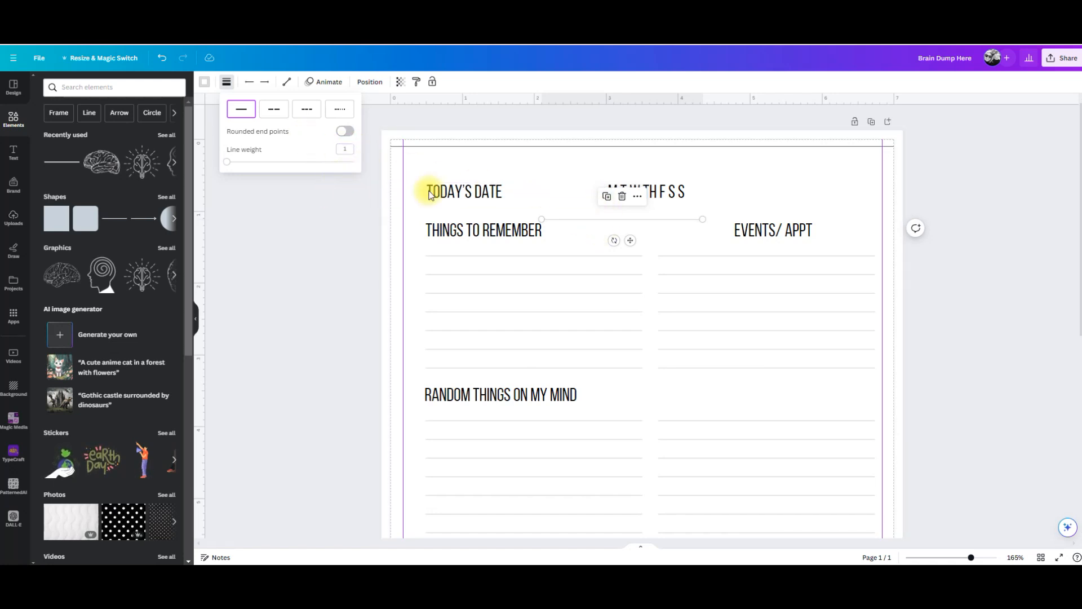
pyautogui.moveTo(702, 217); pyautogui.dragTo(597, 199)
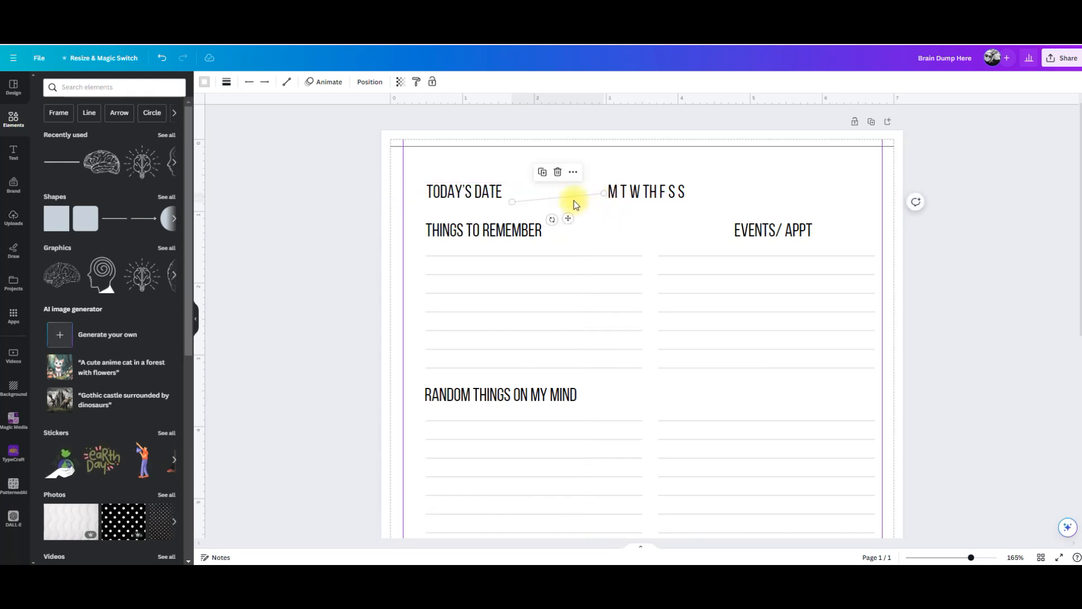
# Level the line to 0° at about 0.89 in from the page top and lower "Today's Date" beside it.
pyautogui.click(370, 82)
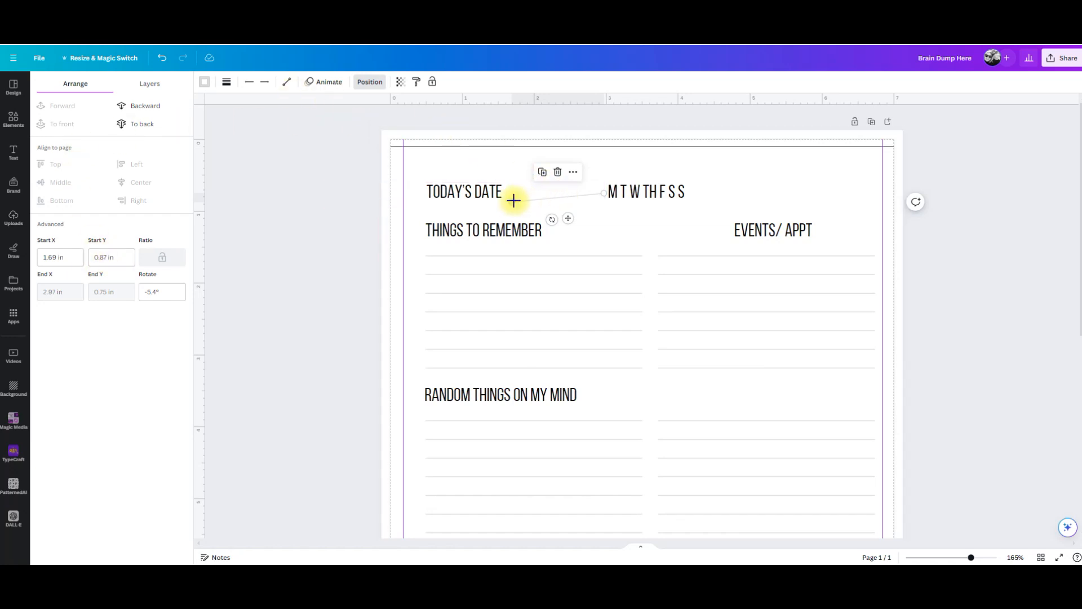
pyautogui.moveTo(513, 200); pyautogui.dragTo(560, 202)
pyautogui.click(763, 169)
pyautogui.click(474, 205)
pyautogui.moveTo(474, 205); pyautogui.dragTo(479, 204)
pyautogui.click(568, 161)
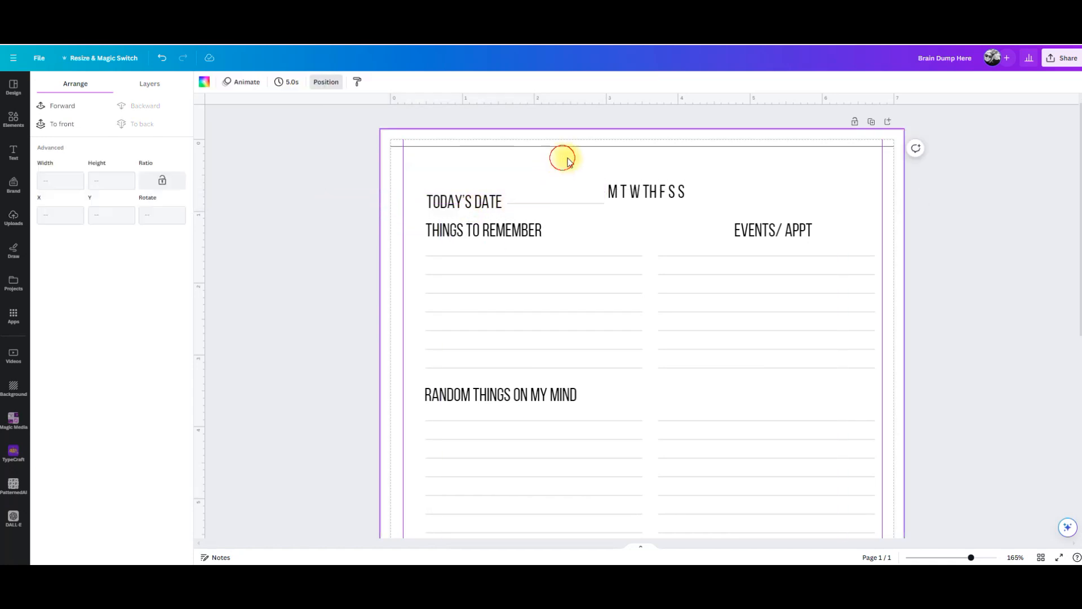
pyautogui.click(486, 203)
pyautogui.click(602, 205)
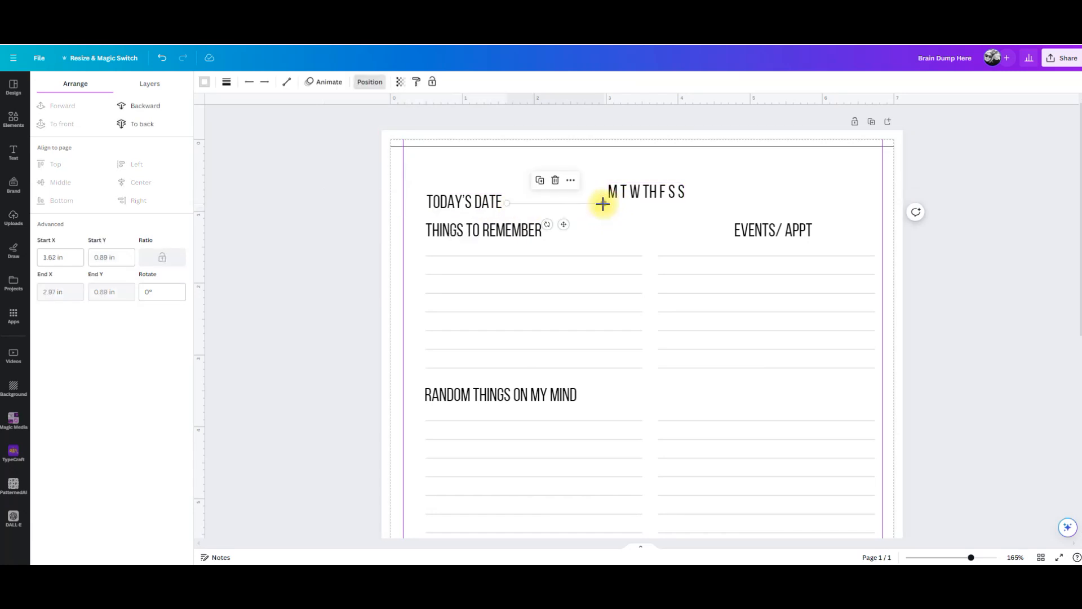
# Remove the line and move "Today's Date" out of the way, above "Events/ Appt".
pyautogui.click(503, 202)
pyautogui.moveTo(602, 204); pyautogui.dragTo(488, 194)
pyautogui.moveTo(478, 188); pyautogui.dragTo(766, 164)
pyautogui.click(507, 200)
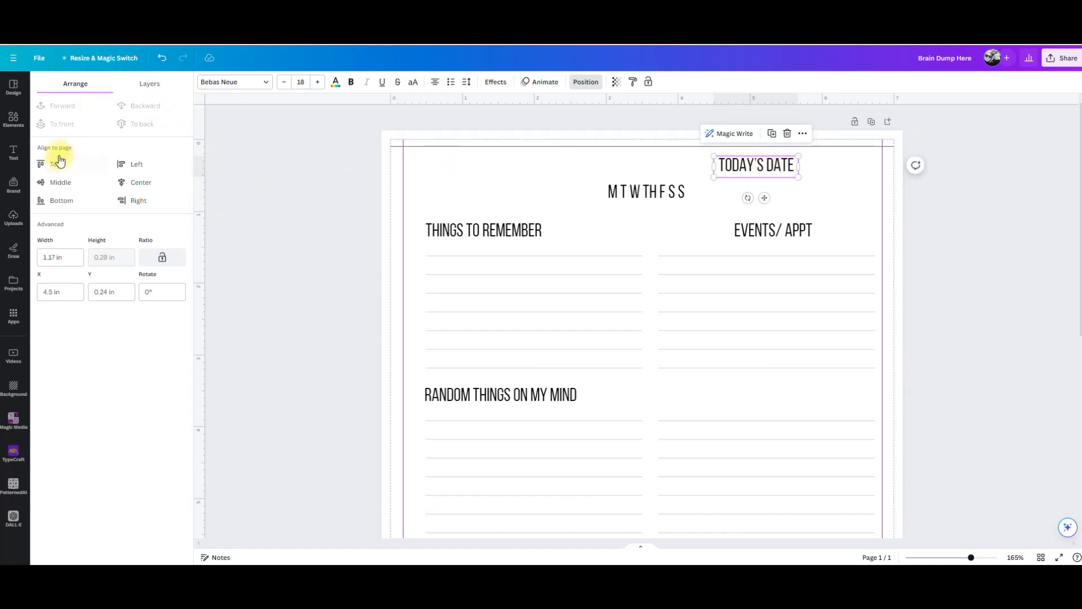
# Add a new horizontal line above "Things to Remember" and set its weight to 1.
pyautogui.click(13, 119)
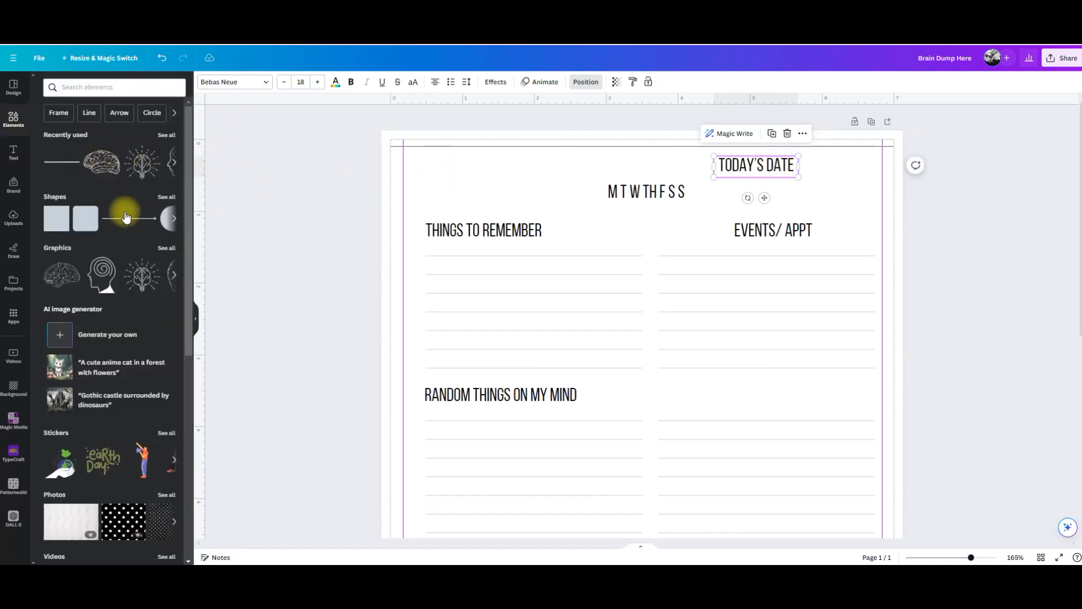
pyautogui.moveTo(115, 218); pyautogui.dragTo(509, 208)
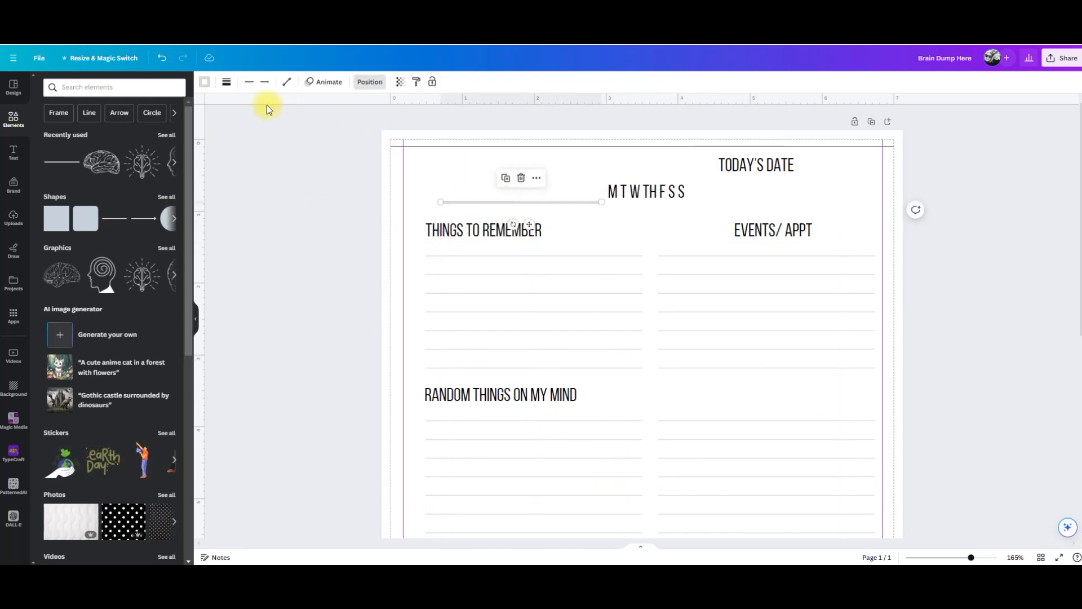
pyautogui.click(227, 85)
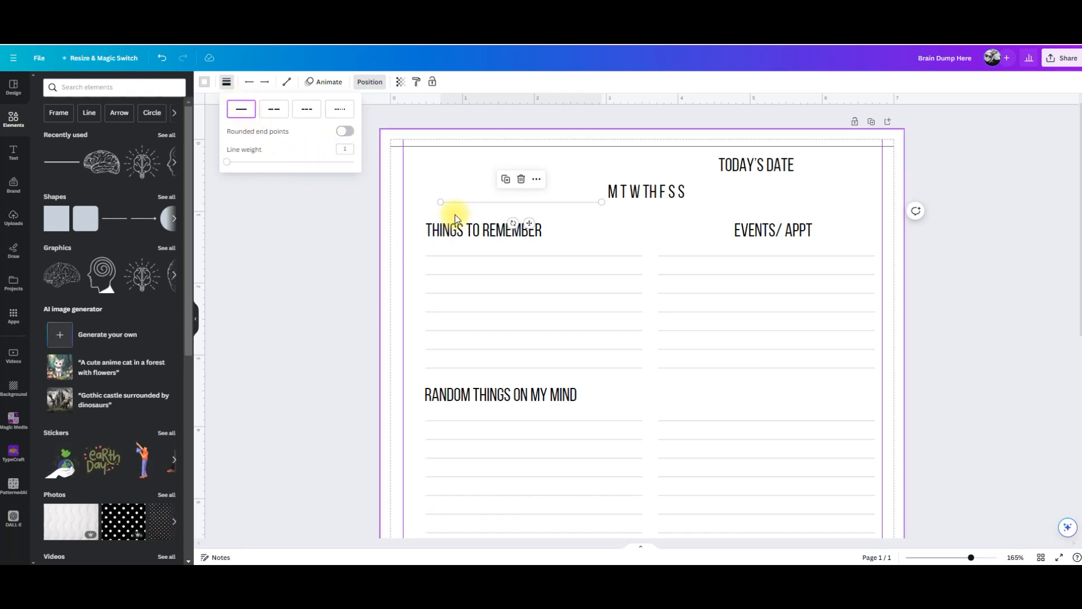
# Try moving both ends of the new line up toward the weekday initials and undo the changes.
pyautogui.moveTo(441, 202); pyautogui.dragTo(518, 197)
pyautogui.moveTo(601, 203); pyautogui.dragTo(560, 194)
pyautogui.click(564, 189)
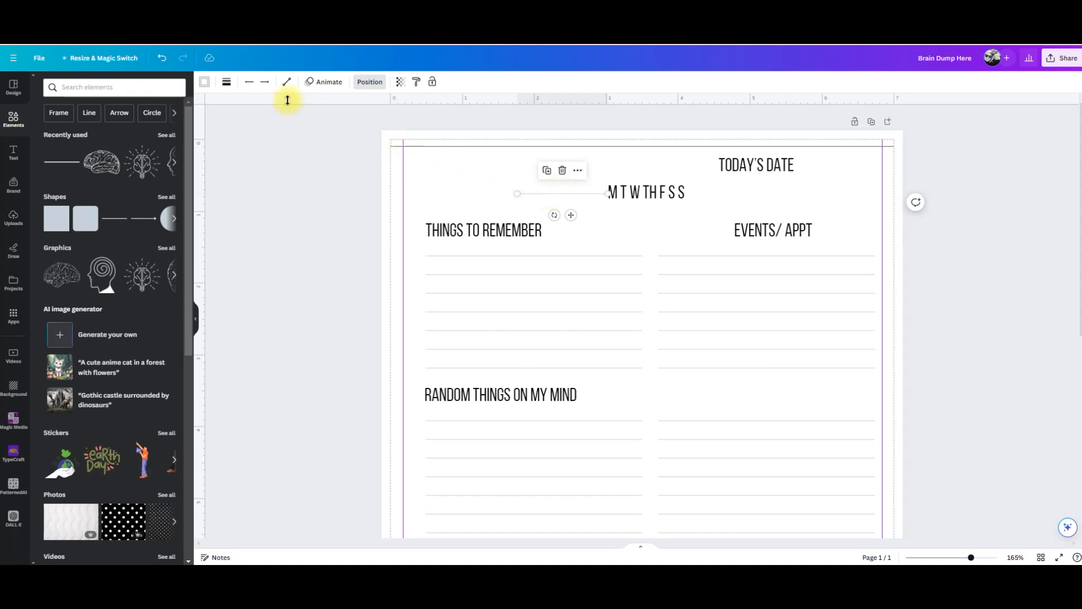
pyautogui.click(164, 55)
pyautogui.click(164, 54)
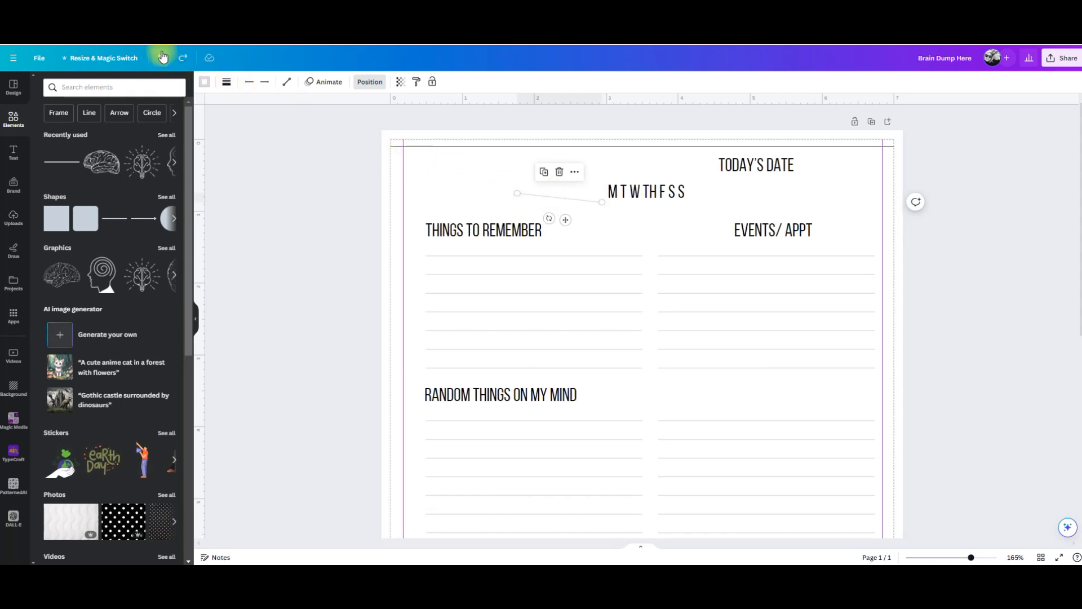
pyautogui.click(161, 56)
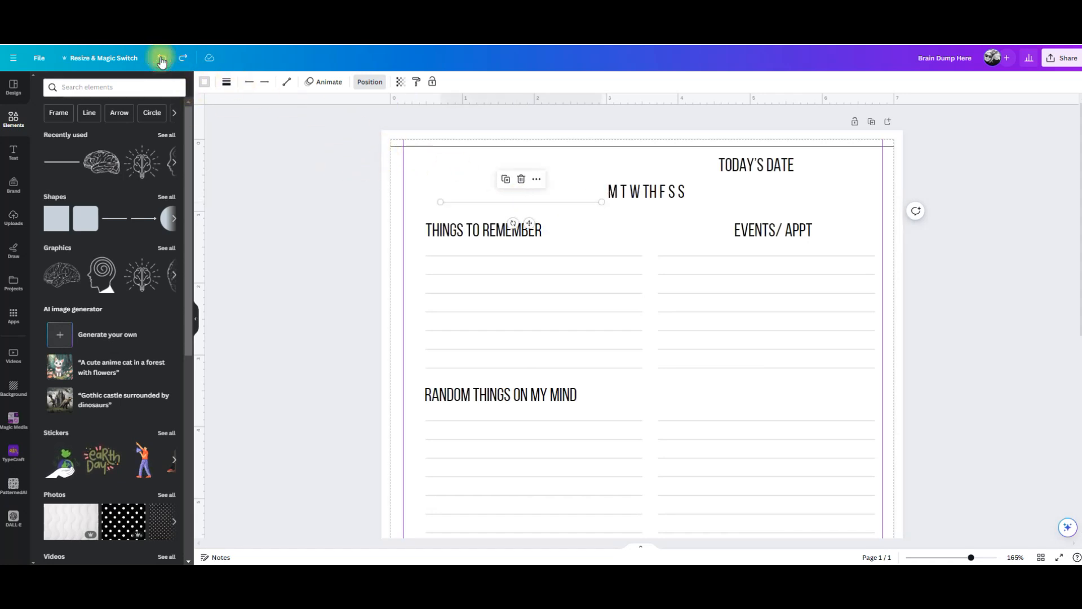
# Shorten the line to about 1.4 in, keep it horizontal, and shift it to end just before the weekday initials.
pyautogui.moveTo(602, 202); pyautogui.dragTo(541, 200)
pyautogui.moveTo(441, 203); pyautogui.dragTo(555, 201)
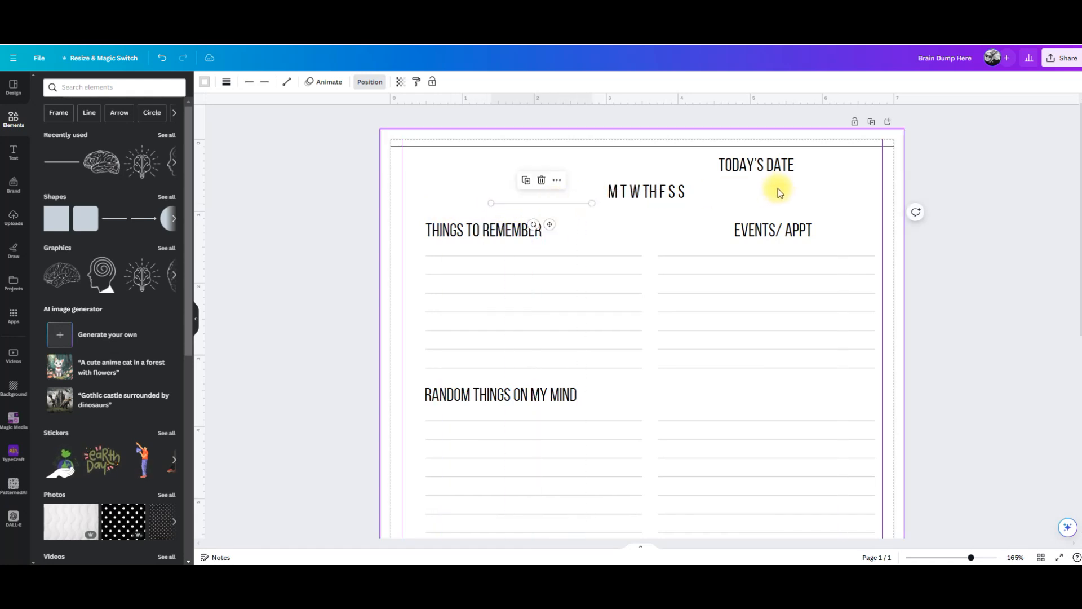
pyautogui.moveTo(769, 165)
pyautogui.mouseDown()
pyautogui.moveTo(471, 191)
pyautogui.moveTo(471, 170)
pyautogui.moveTo(772, 169)
pyautogui.mouseUp()
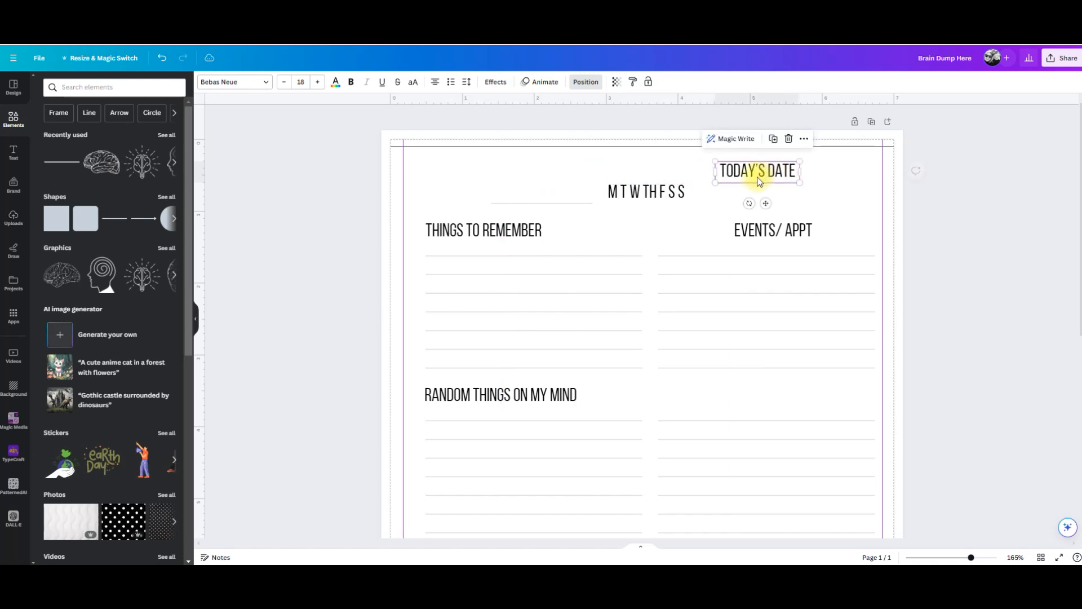
pyautogui.moveTo(536, 204); pyautogui.dragTo(565, 202)
pyautogui.click(756, 169)
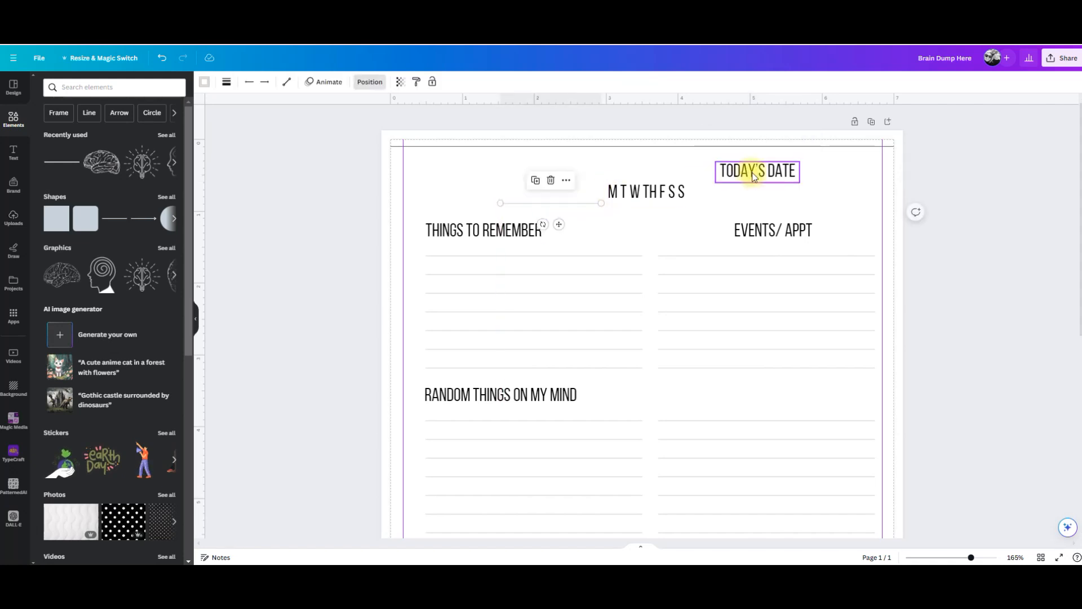
# Move "Today's Date" back in front of the line, level with the weekday initials and aligned with "Things to Remember".
pyautogui.moveTo(757, 176); pyautogui.dragTo(464, 193)
pyautogui.click(431, 191)
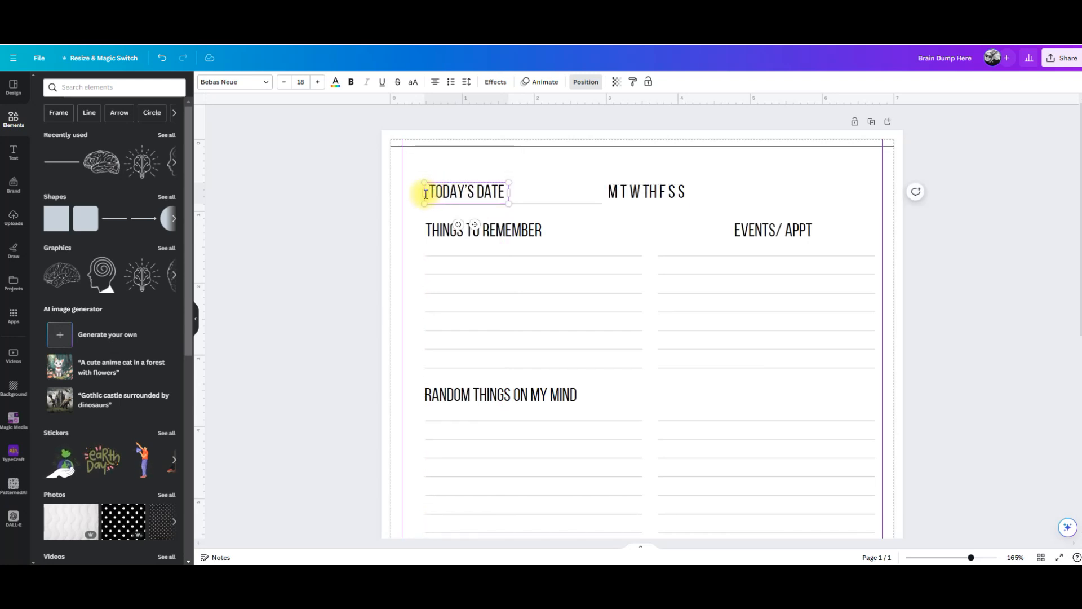
pyautogui.moveTo(425, 193); pyautogui.dragTo(483, 187)
pyautogui.click(534, 169)
pyautogui.click(820, 173)
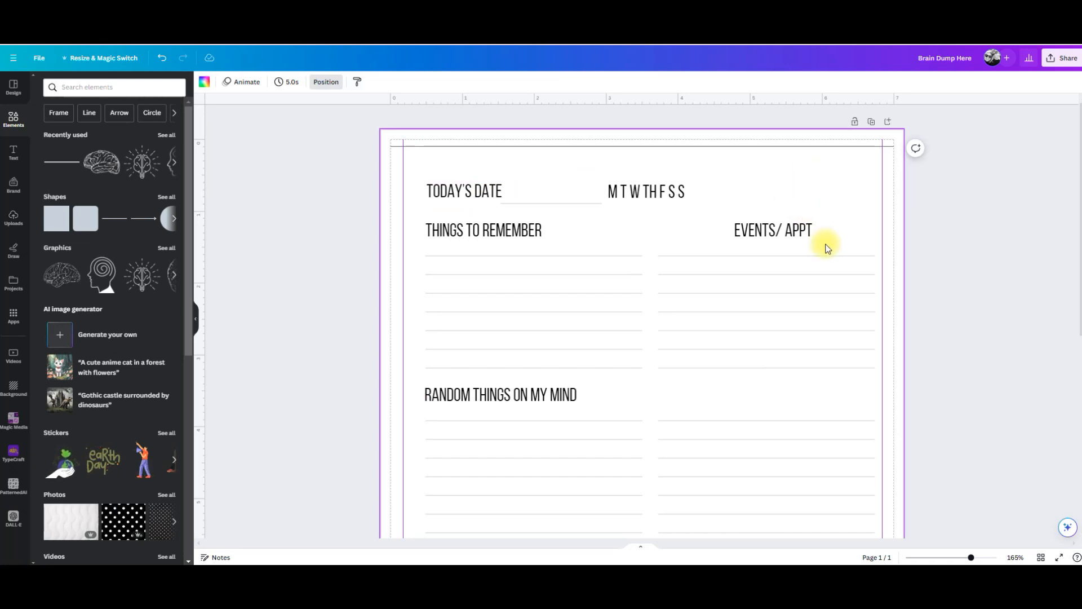
# Review the whole page at 75% zoom, try duplicating it once, and delete the copy.
pyautogui.scroll(-6, 920, 275)
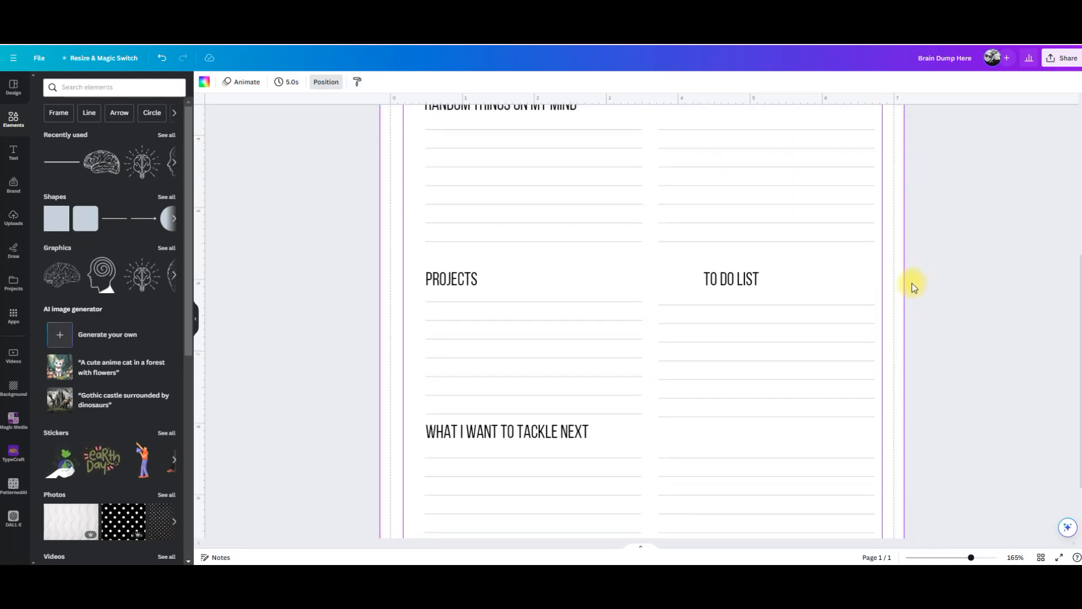
pyautogui.scroll(10, 914, 284)
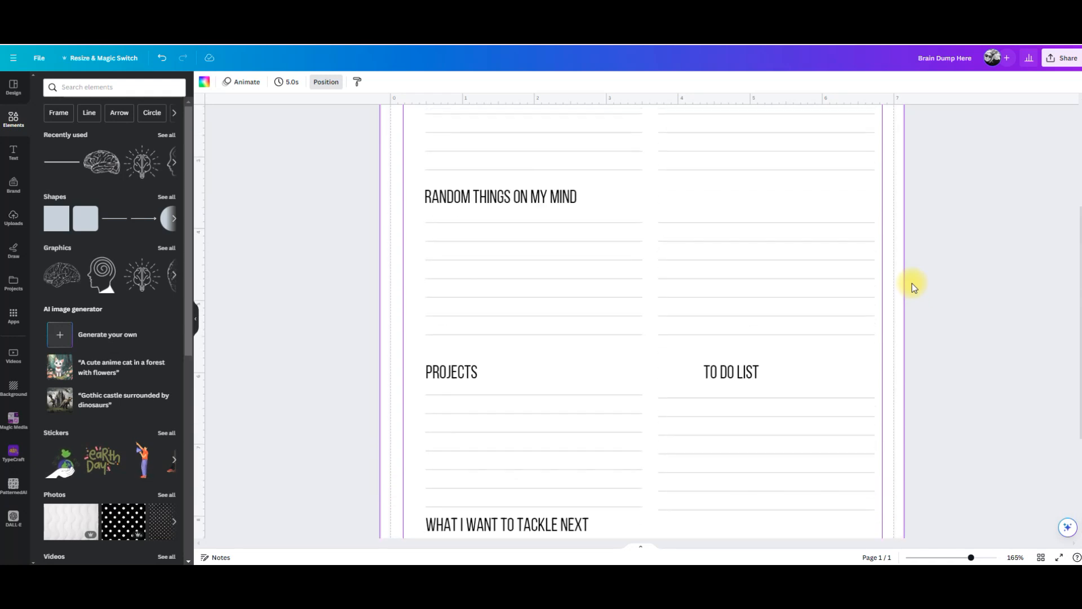
pyautogui.moveTo(972, 557); pyautogui.dragTo(952, 557)
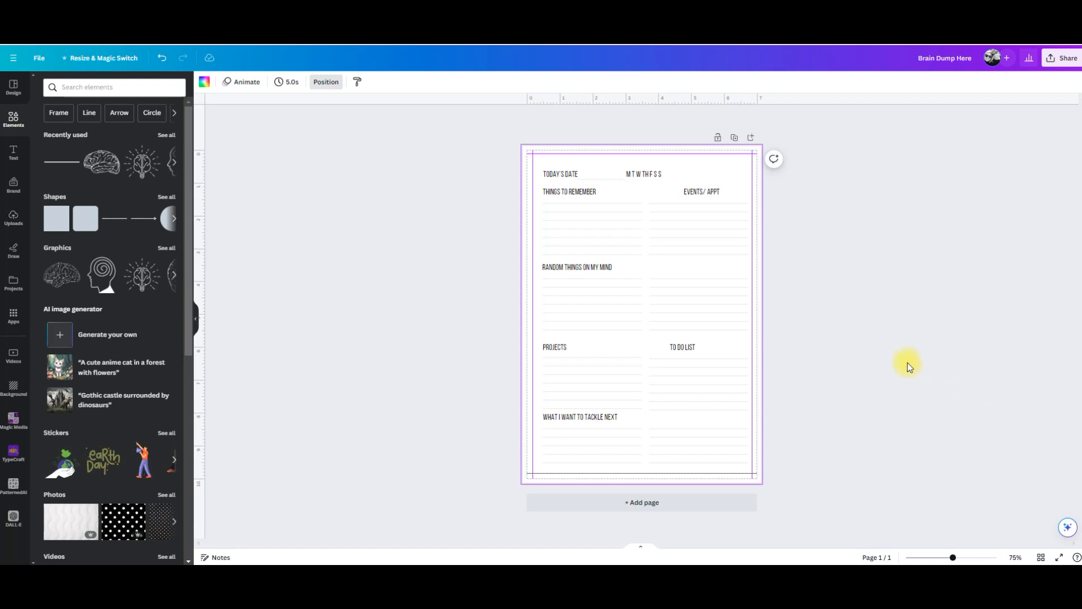
pyautogui.click(735, 139)
pyautogui.click(734, 155)
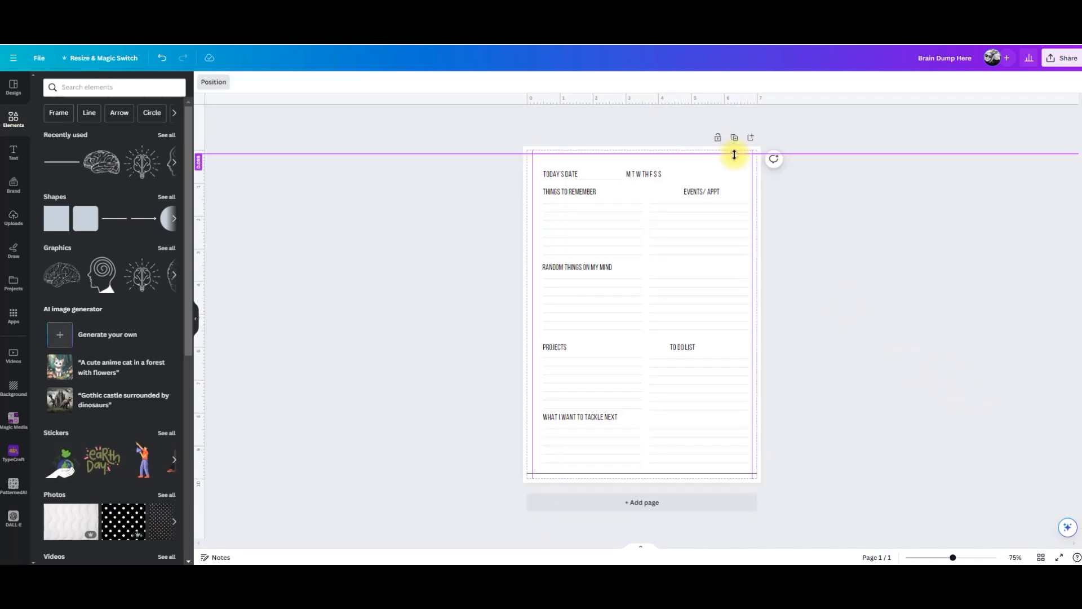
pyautogui.click(736, 139)
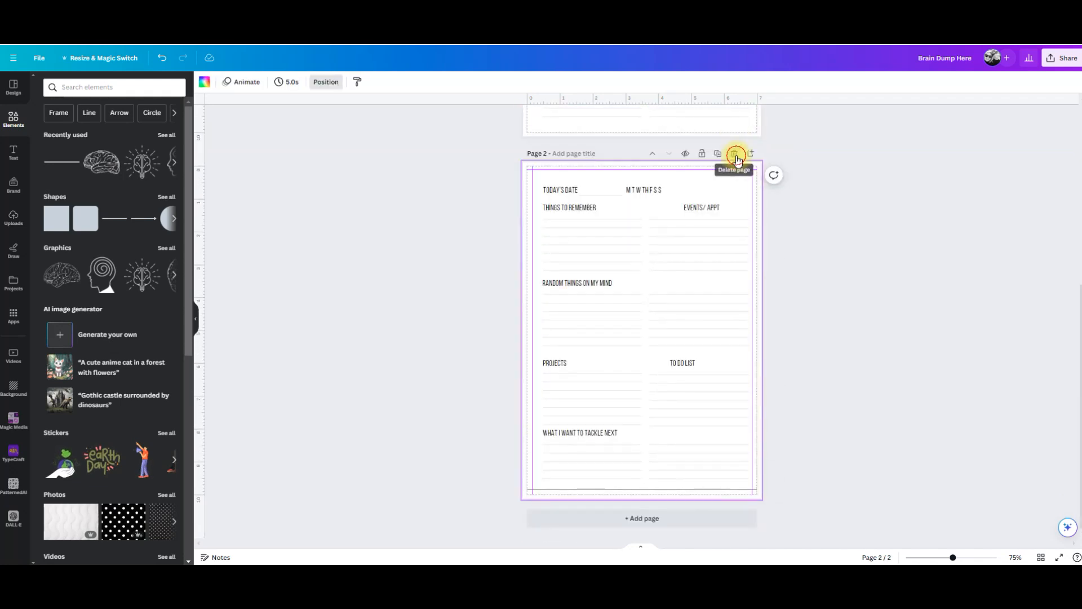
pyautogui.click(735, 155)
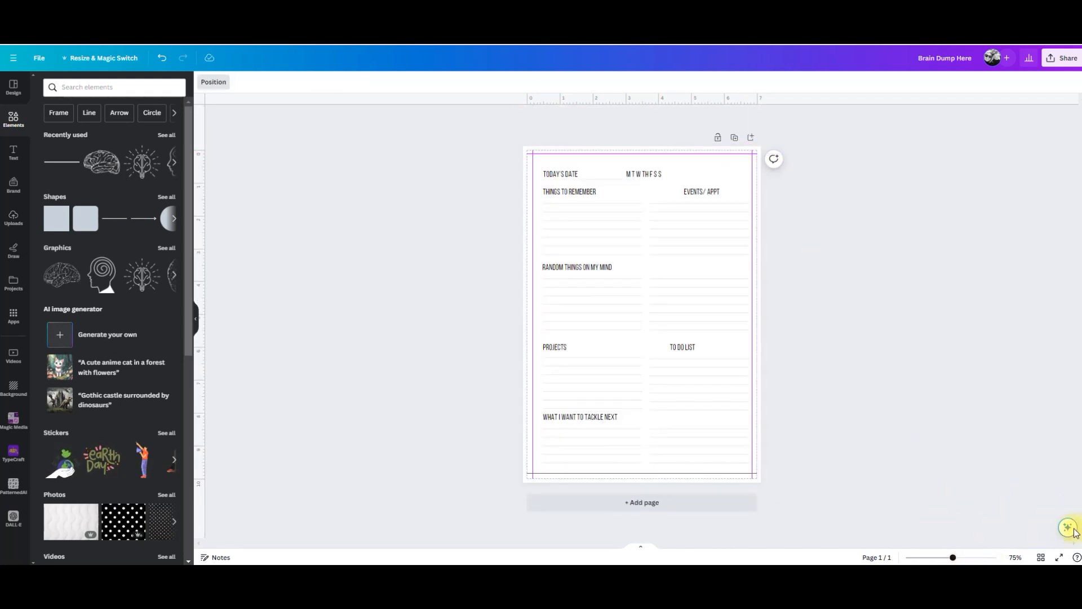
# Duplicate the finished page in the grid view until the design has 68 pages.
pyautogui.click(1041, 558)
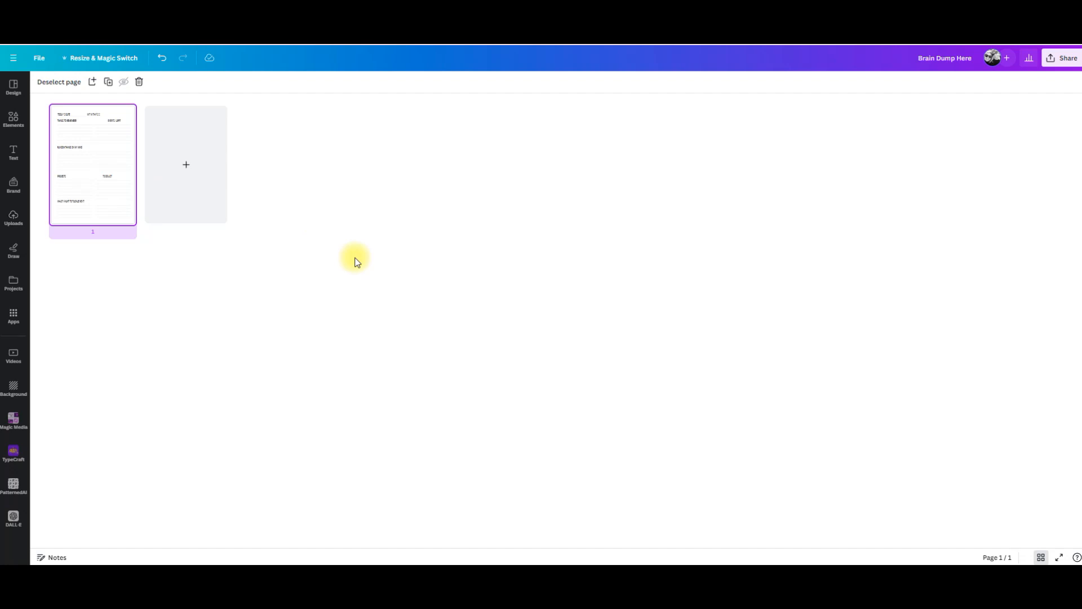
pyautogui.hotkey('ctrl', 'd')
pyautogui.hotkey('ctrl', 'd')
pyautogui.hotkey('ctrl', 'd')
pyautogui.hotkey('ctrl', 'd')
pyautogui.hotkey('ctrl', 'd')
pyautogui.hotkey('ctrl', 'd')
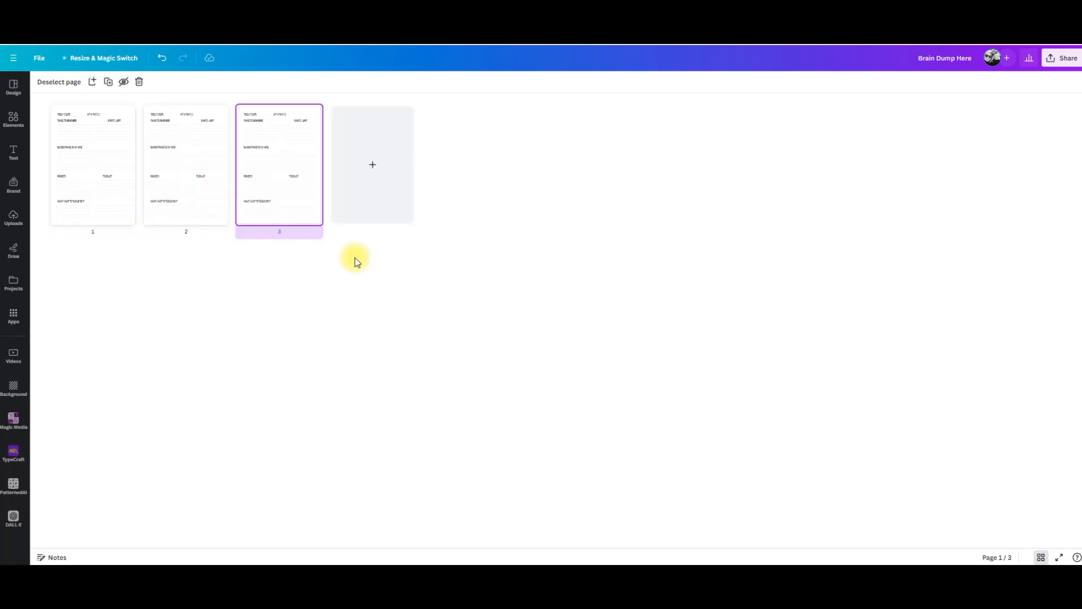
pyautogui.hotkey('ctrl', 'd')
pyautogui.hotkey('ctrl', 'd')
pyautogui.hotkey('ctrl', 'd')
pyautogui.hotkey('ctrl', 'd')
pyautogui.hotkey('ctrl', 'd')
pyautogui.hotkey('ctrl', 'd')
pyautogui.hotkey('ctrl', 'd')
pyautogui.hotkey('ctrl', 'd')
pyautogui.hotkey('ctrl', 'd')
pyautogui.hotkey('ctrl', 'd')
pyautogui.hotkey('ctrl', 'd')
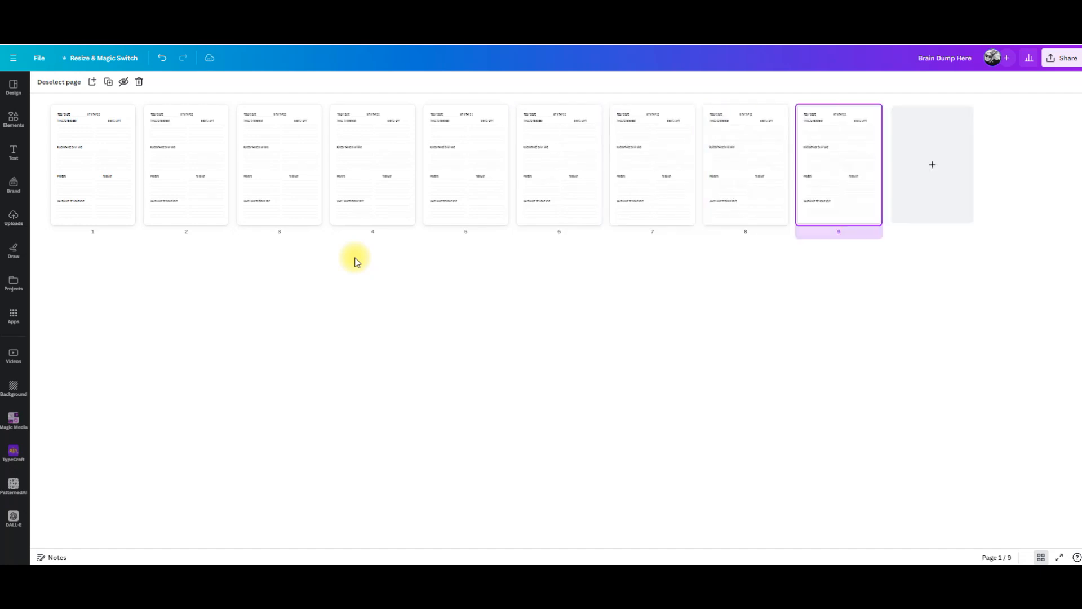
pyautogui.hotkey('ctrl', 'd')
pyautogui.hotkey('ctrl', 'd')
pyautogui.hotkey('ctrl', 'd')
pyautogui.hotkey('ctrl', 'd')
pyautogui.hotkey('ctrl', 'd')
pyautogui.hotkey('ctrl', 'd')
pyautogui.hotkey('ctrl', 'd')
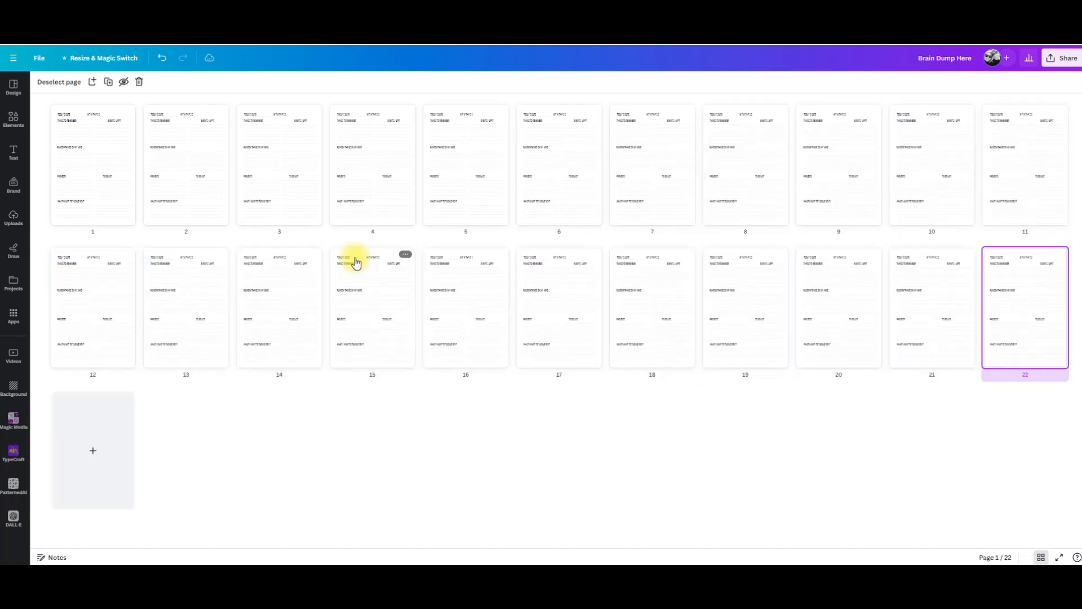
pyautogui.hotkey('ctrl', 'd')
pyautogui.hotkey('ctrl', 'd')
pyautogui.hotkey('ctrl', 'd')
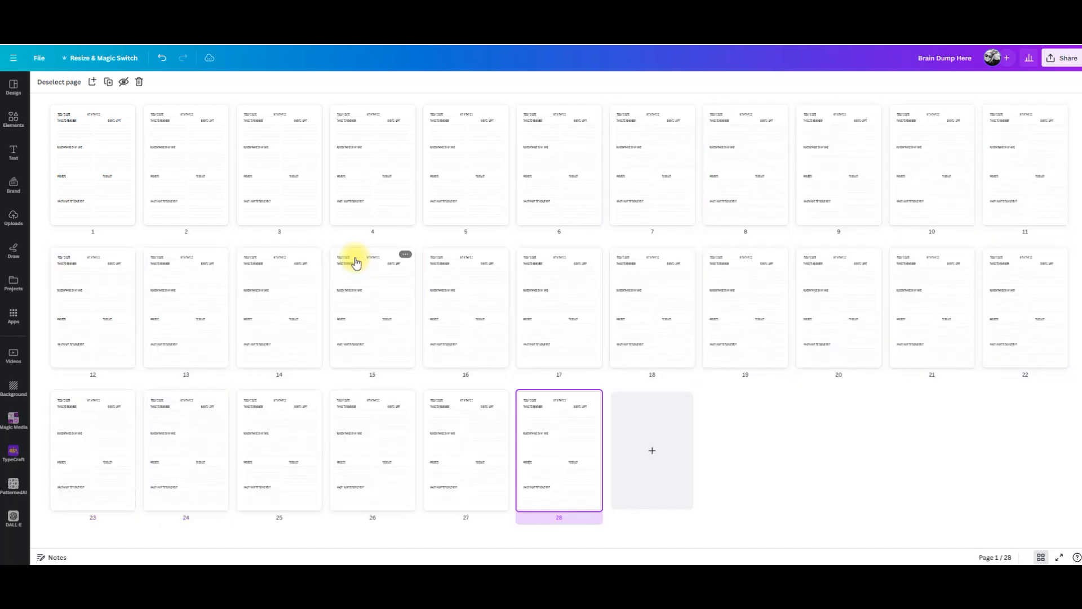
pyautogui.hotkey('ctrl', 'd')
pyautogui.hotkey('ctrl', 'd')
pyautogui.hotkey('ctrl', 'd')
pyautogui.hotkey('ctrl', 'd')
pyautogui.hotkey('ctrl', 'd')
pyautogui.hotkey('ctrl', 'd')
pyautogui.hotkey('ctrl', 'd')
pyautogui.hotkey('ctrl', 'd')
pyautogui.hotkey('ctrl', 'd')
pyautogui.hotkey('ctrl', 'd')
pyautogui.hotkey('ctrl', 'd')
pyautogui.hotkey('ctrl', 'd')
pyautogui.hotkey('ctrl', 'd')
pyautogui.hotkey('ctrl', 'd')
pyautogui.hotkey('ctrl', 'd')
pyautogui.hotkey('ctrl', 'd')
pyautogui.hotkey('ctrl', 'd')
pyautogui.hotkey('ctrl', 'd')
pyautogui.hotkey('ctrl', 'd')
pyautogui.hotkey('ctrl', 'd')
pyautogui.hotkey('ctrl', 'd')
pyautogui.hotkey('ctrl', 'd')
pyautogui.hotkey('ctrl', 'd')
pyautogui.hotkey('ctrl', 'd')
pyautogui.hotkey('ctrl', 'd')
pyautogui.hotkey('ctrl', 'd')
pyautogui.hotkey('ctrl', 'd')
pyautogui.hotkey('ctrl', 'd')
pyautogui.hotkey('ctrl', 'd')
pyautogui.hotkey('ctrl', 'd')
pyautogui.hotkey('ctrl', 'd')
pyautogui.hotkey('ctrl', 'd')
pyautogui.hotkey('ctrl', 'd')
pyautogui.hotkey('ctrl', 'd')
pyautogui.hotkey('ctrl', 'd')
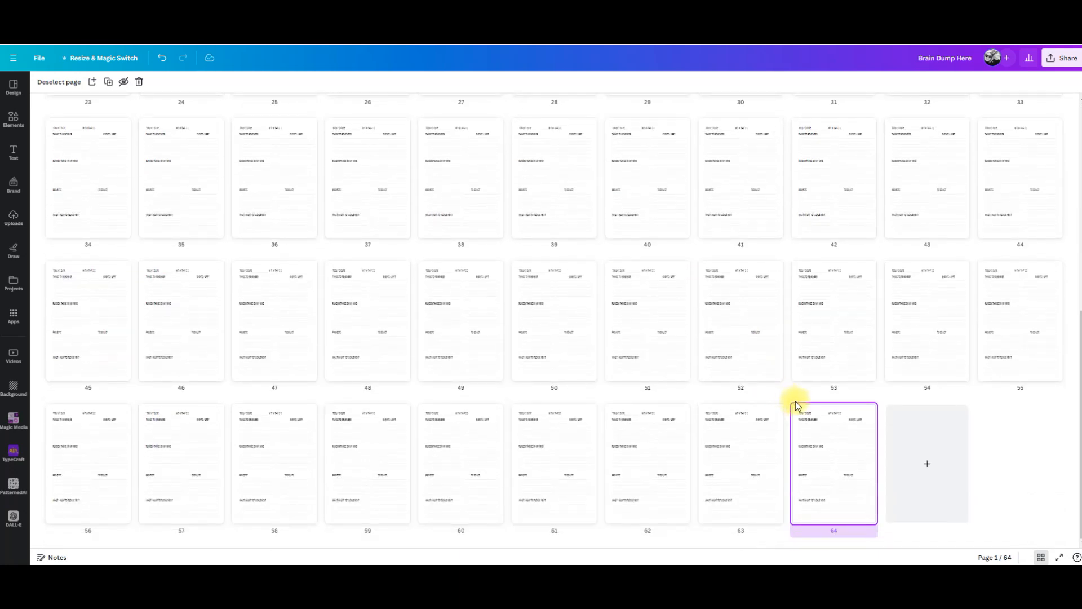
pyautogui.hotkey('ctrl', 'd')
pyautogui.hotkey('ctrl', 'd')
pyautogui.hotkey('ctrl', 'd')
pyautogui.hotkey('ctrl', 'd')
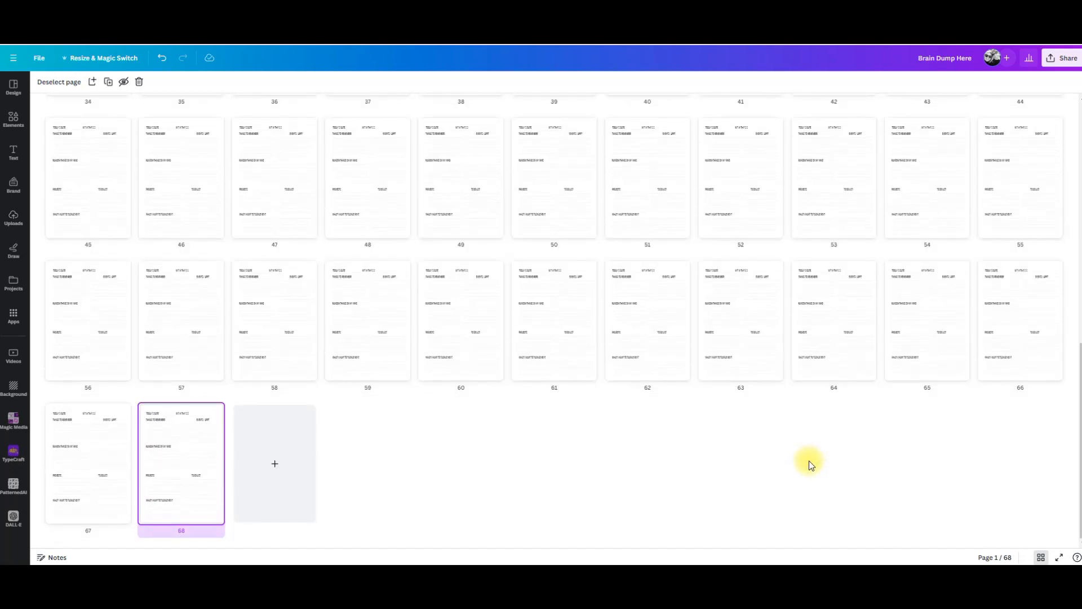
# Download all 68 pages of the design as a PDF Print file.
pyautogui.scroll(10, 810, 461)
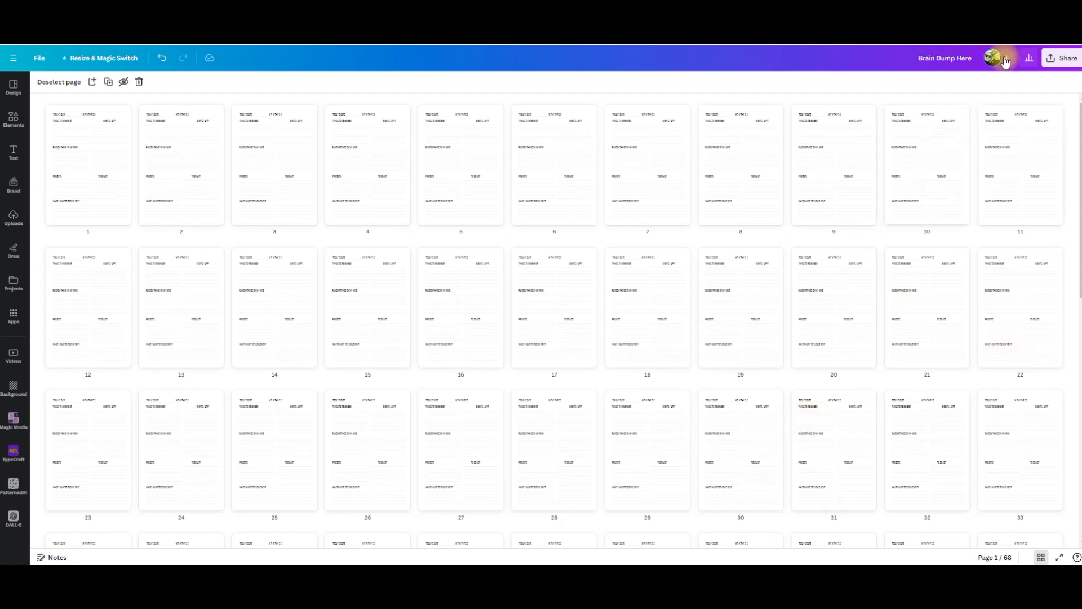
pyautogui.click(1061, 61)
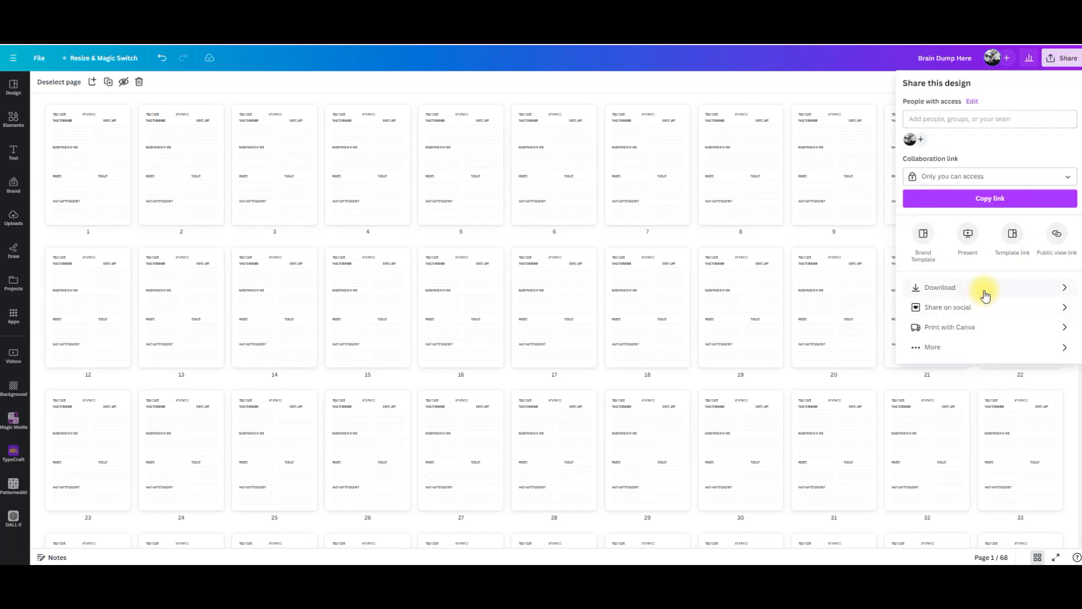
pyautogui.click(985, 296)
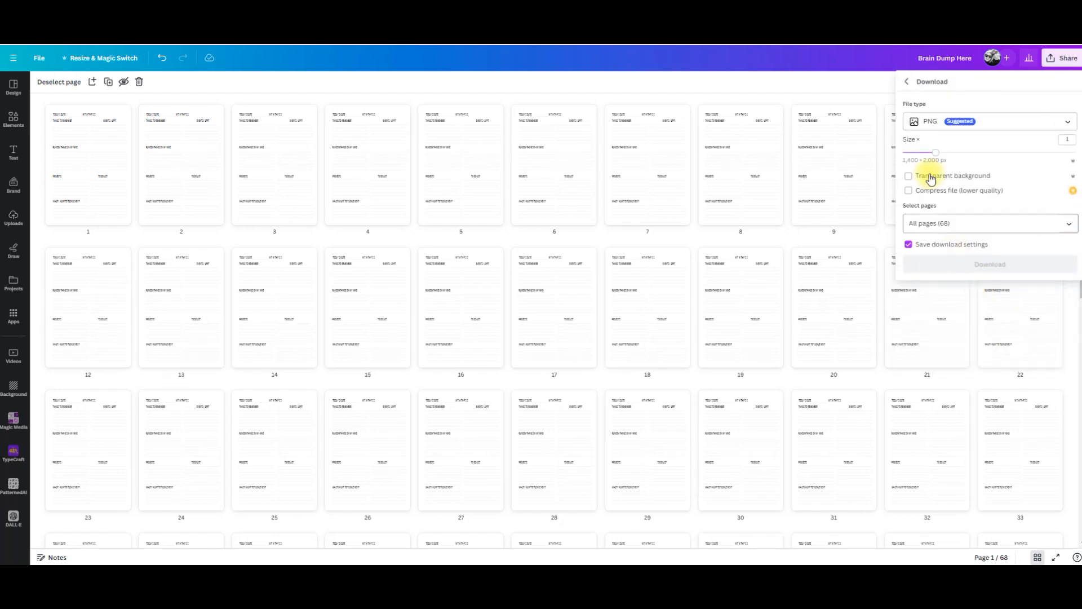
pyautogui.click(986, 122)
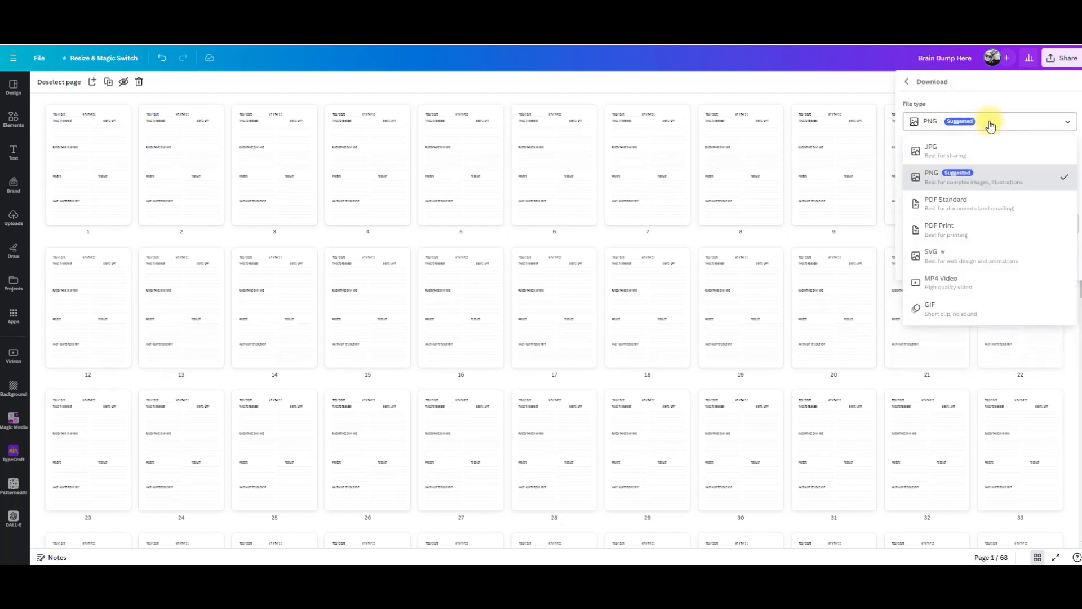
pyautogui.click(951, 228)
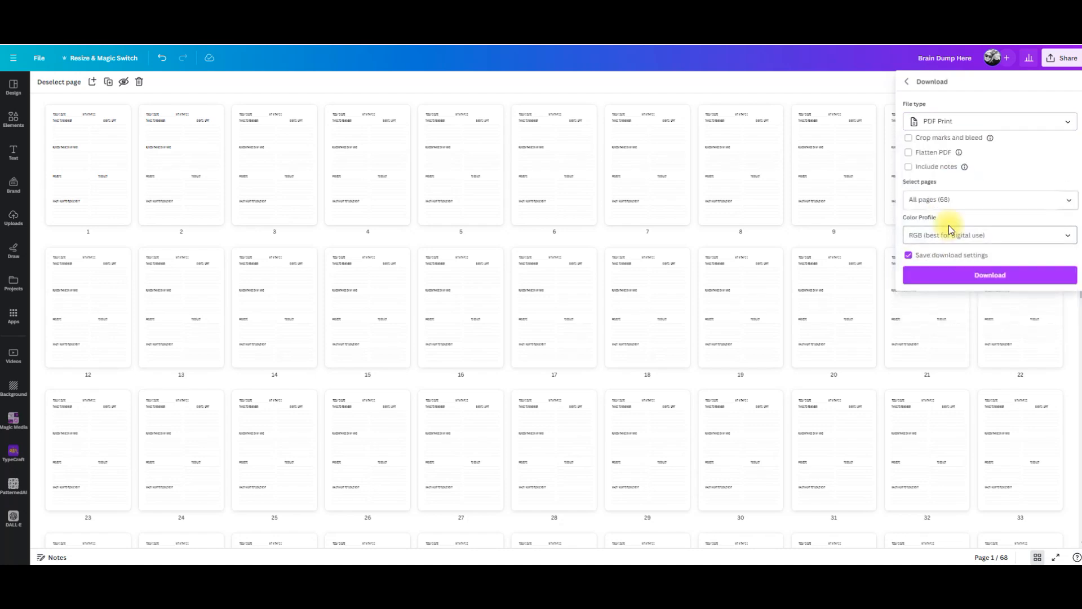
pyautogui.click(977, 278)
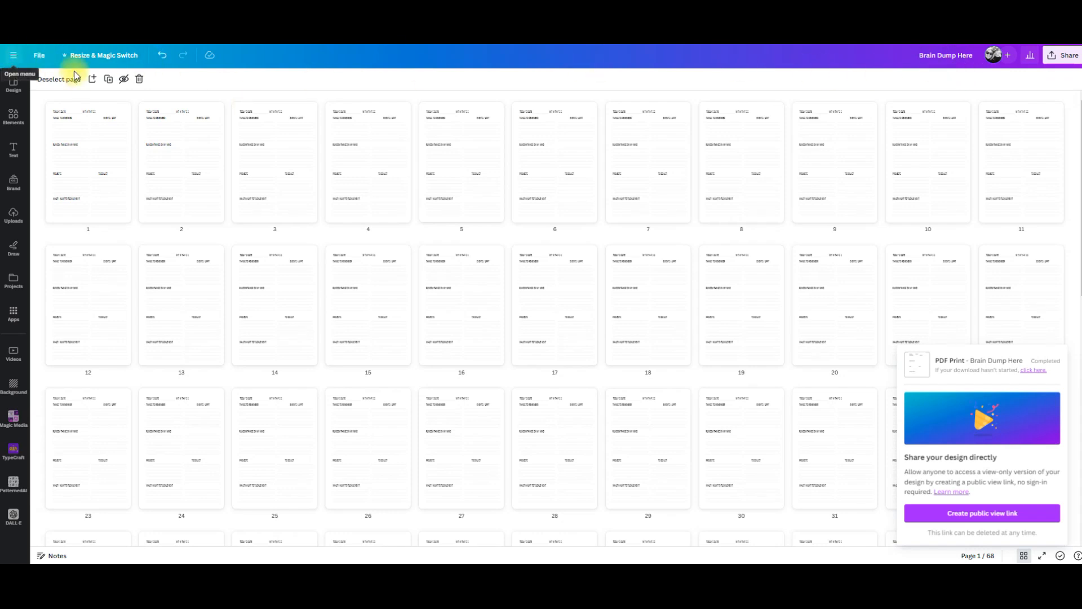
# Begin a new design and open the paperback cover template PNG from the Downloads folder to check its overall dimensions.
pyautogui.click(37, 54)
pyautogui.click(11, 56)
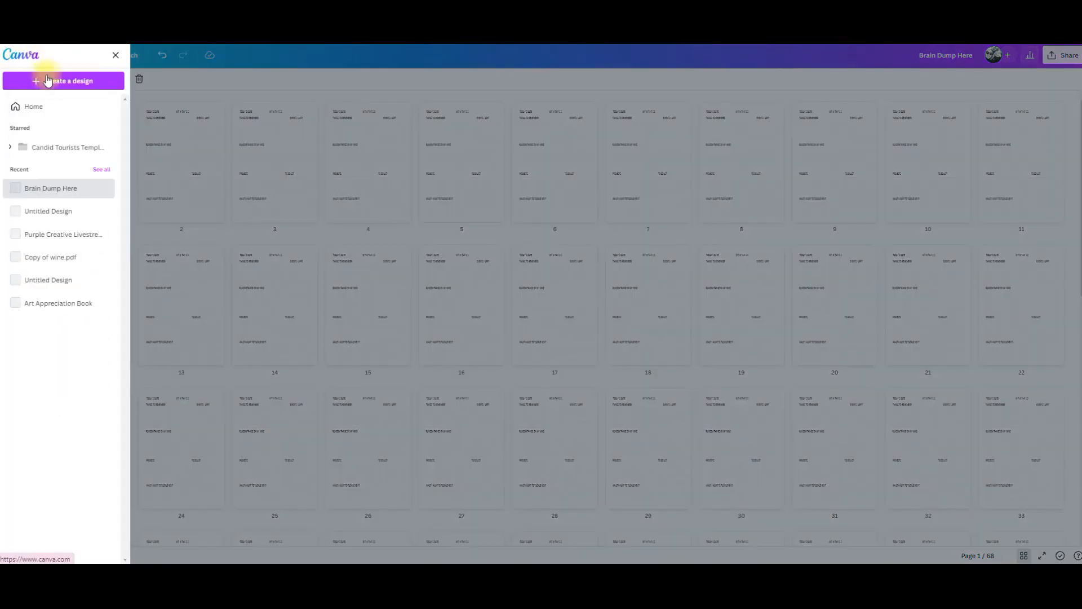
pyautogui.click(58, 81)
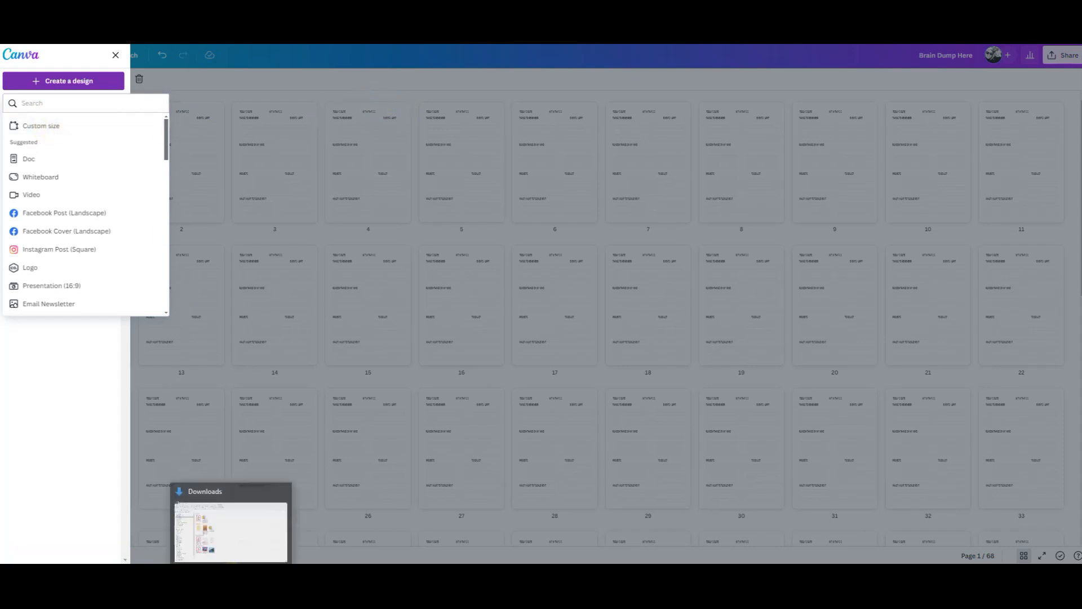
pyautogui.click(231, 572)
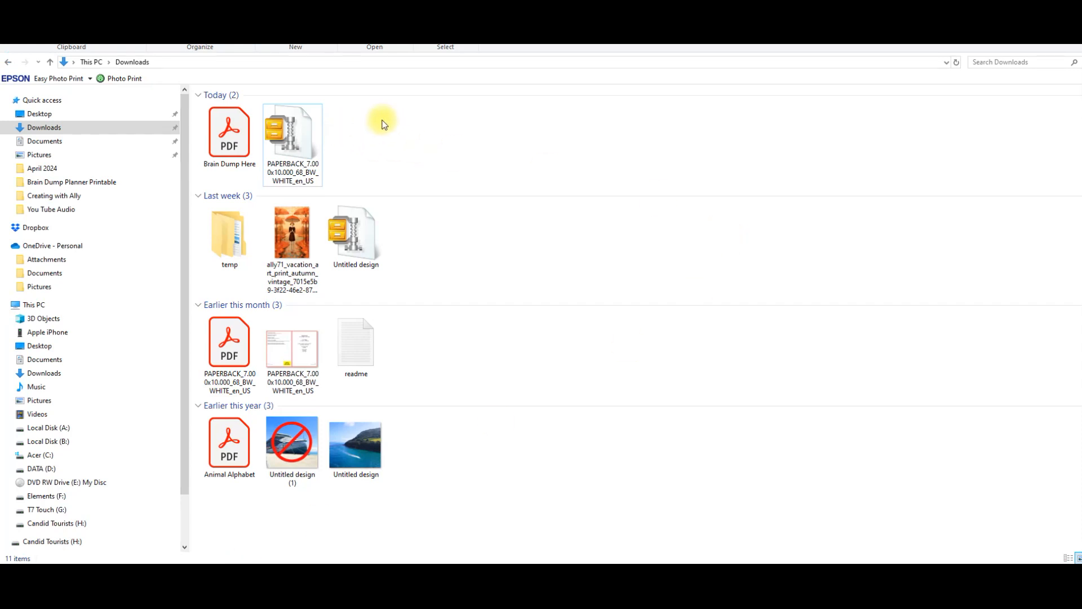
pyautogui.moveTo(288, 147)
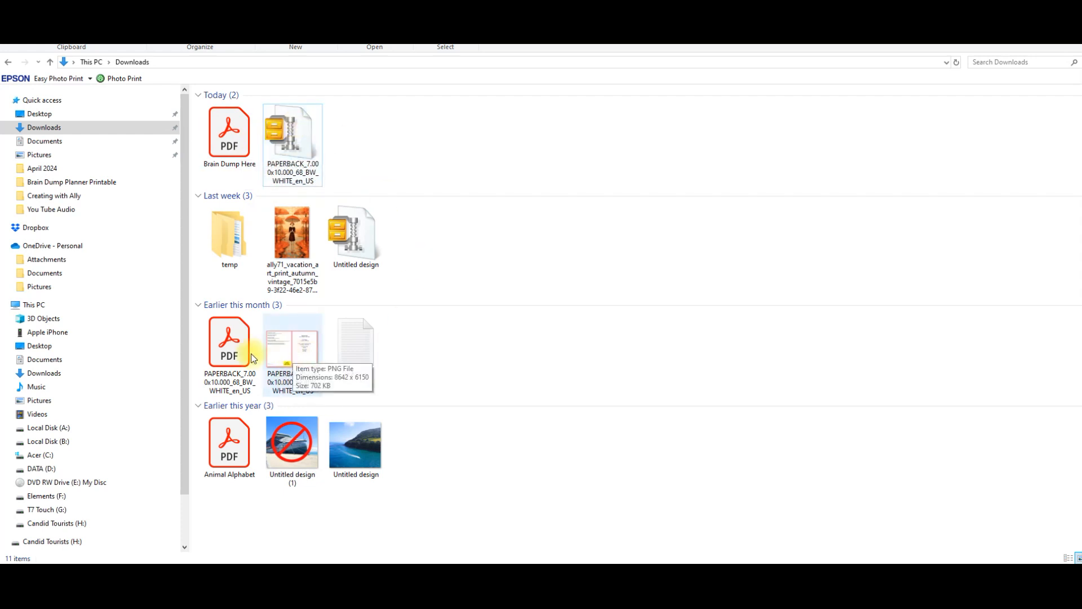
pyautogui.click(296, 354)
pyautogui.doubleClick(297, 354)
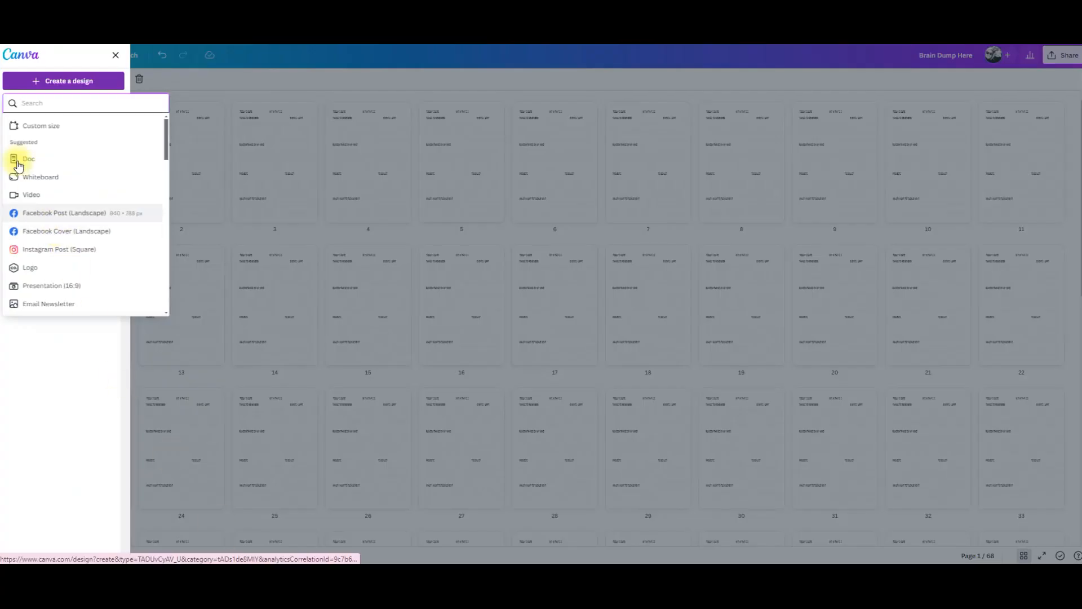
# Create a new custom-size design measuring 14.403 x 10.250 in.
pyautogui.click(34, 124)
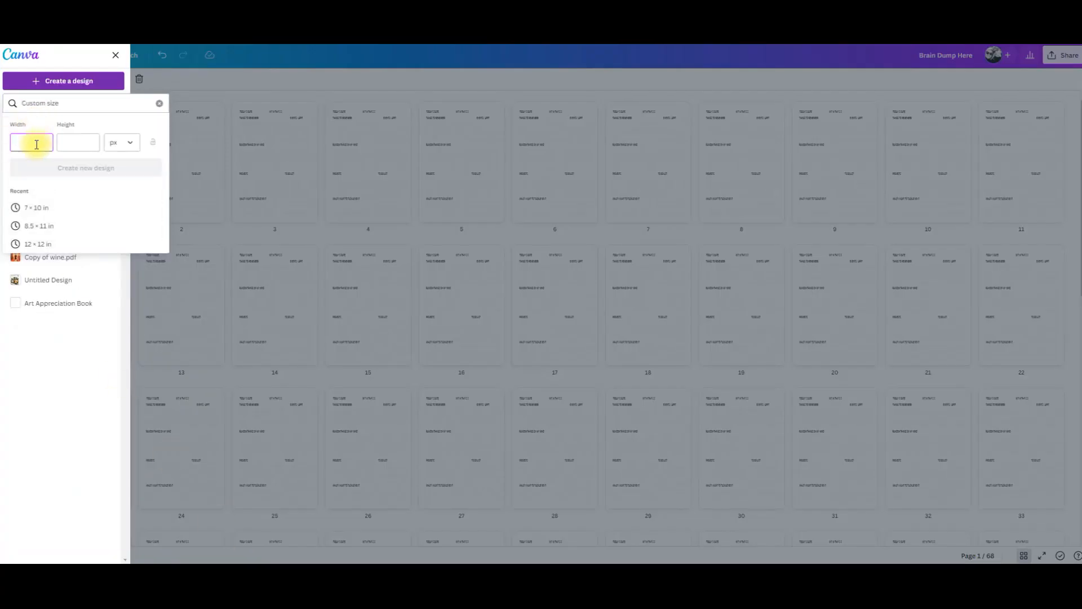
pyautogui.click(130, 141)
pyautogui.click(119, 188)
pyautogui.click(34, 142)
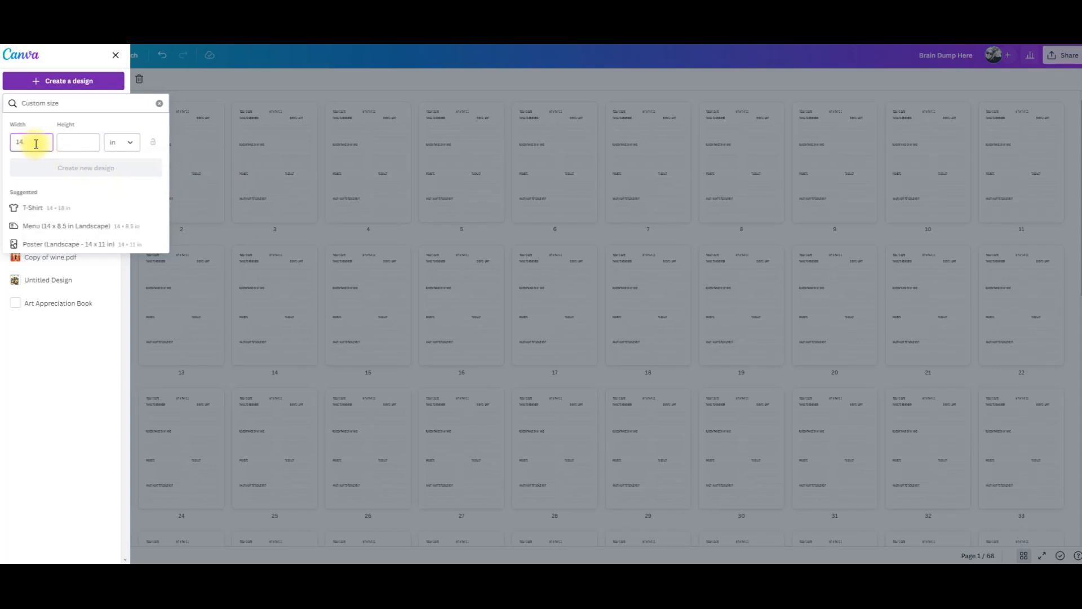
pyautogui.write('14.403')
pyautogui.click(67, 144)
pyautogui.write('10.250')
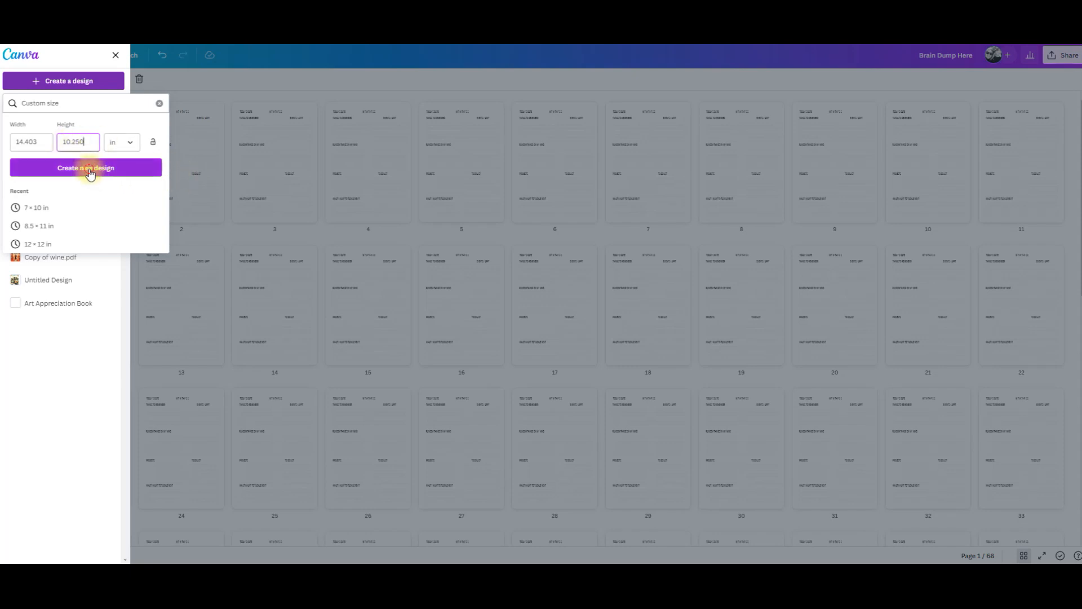
pyautogui.click(89, 173)
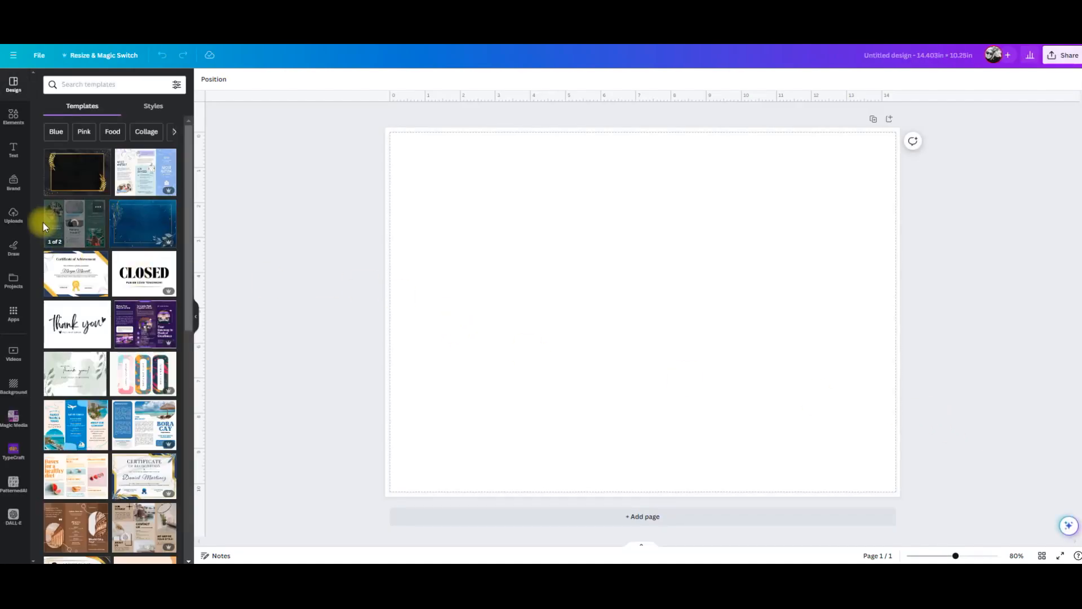
# Upload the PAPERBACK_7.000x10.000_68_BW_WHITE_en_US template image and place it on the blank page.
pyautogui.click(14, 217)
pyautogui.click(126, 107)
pyautogui.click(279, 283)
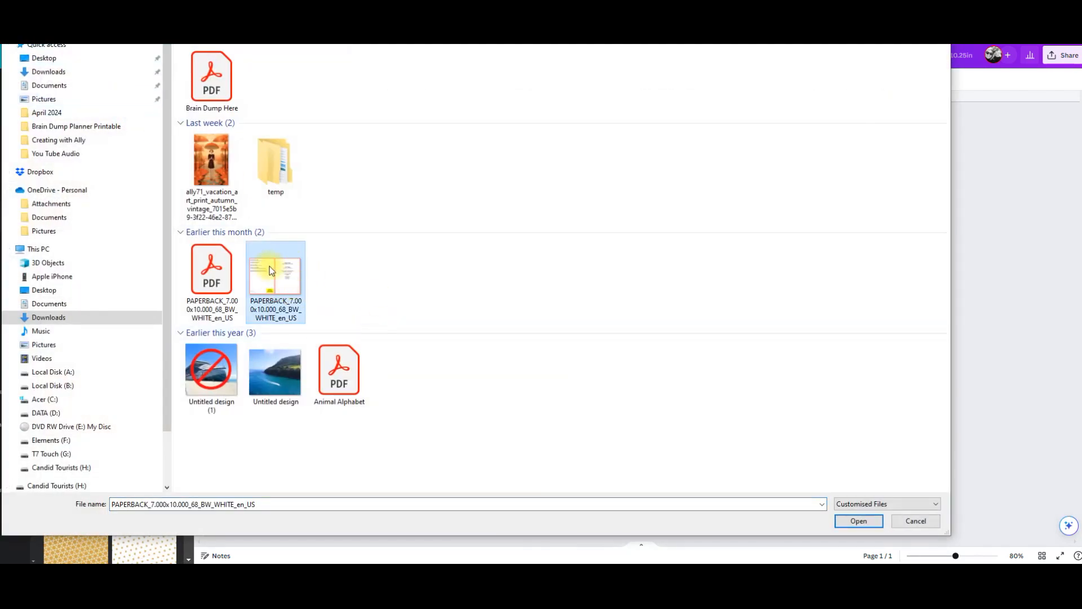
pyautogui.click(858, 521)
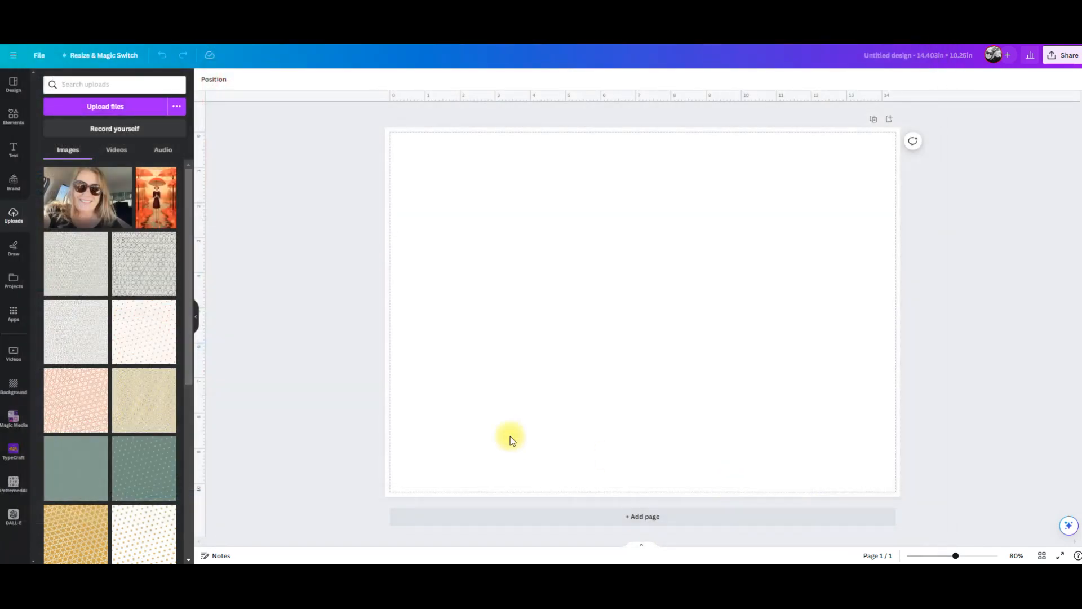
pyautogui.click(79, 196)
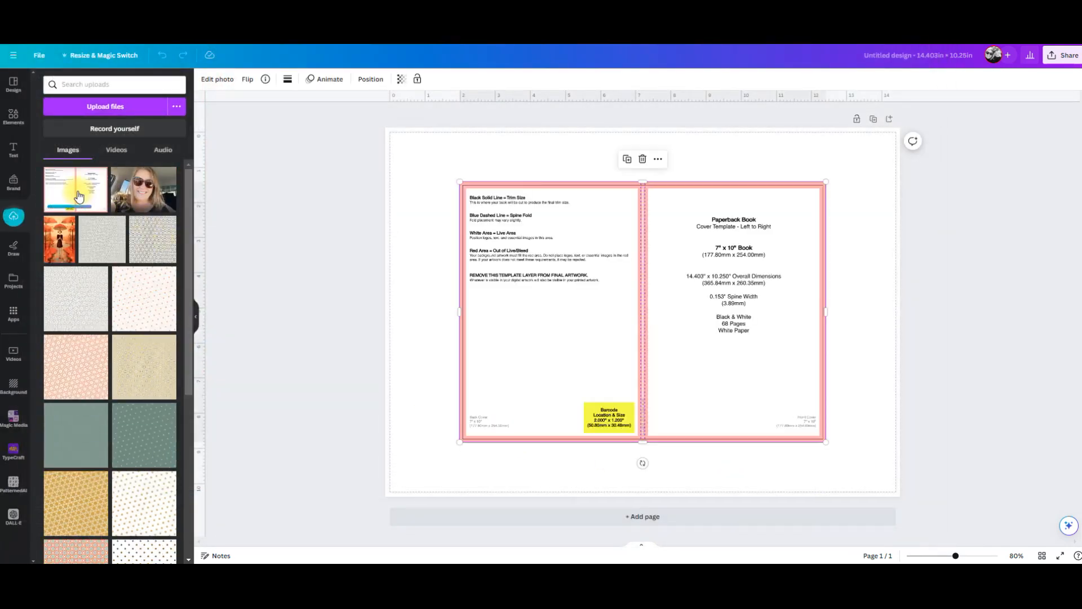
# Align the cover template with the page's upper-left corner and enlarge it until it fills the whole page.
pyautogui.moveTo(580, 363); pyautogui.dragTo(468, 307)
pyautogui.click(14, 117)
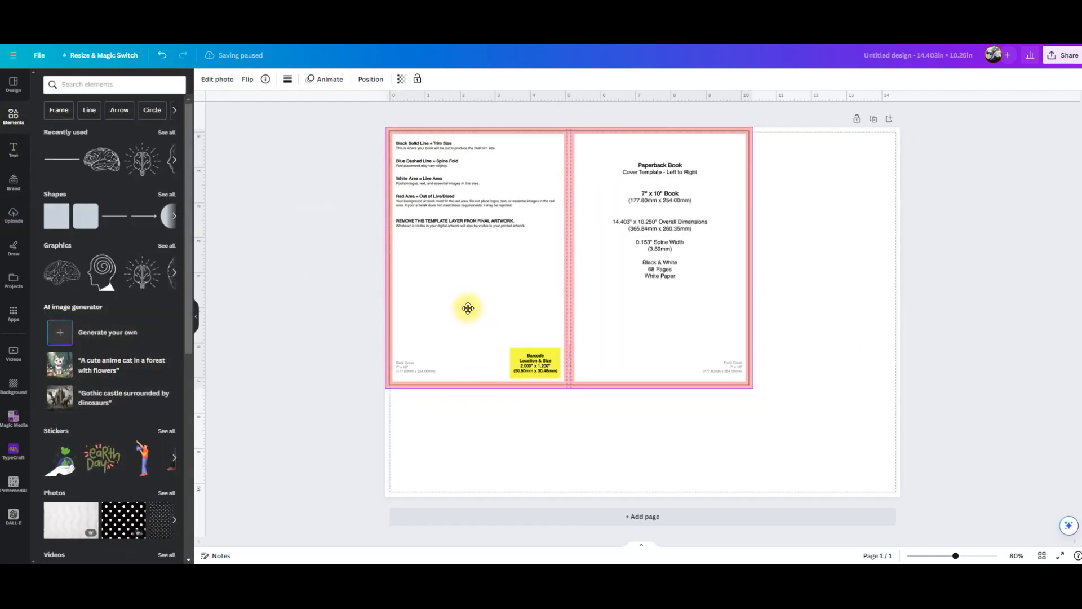
pyautogui.moveTo(751, 387); pyautogui.dragTo(901, 490)
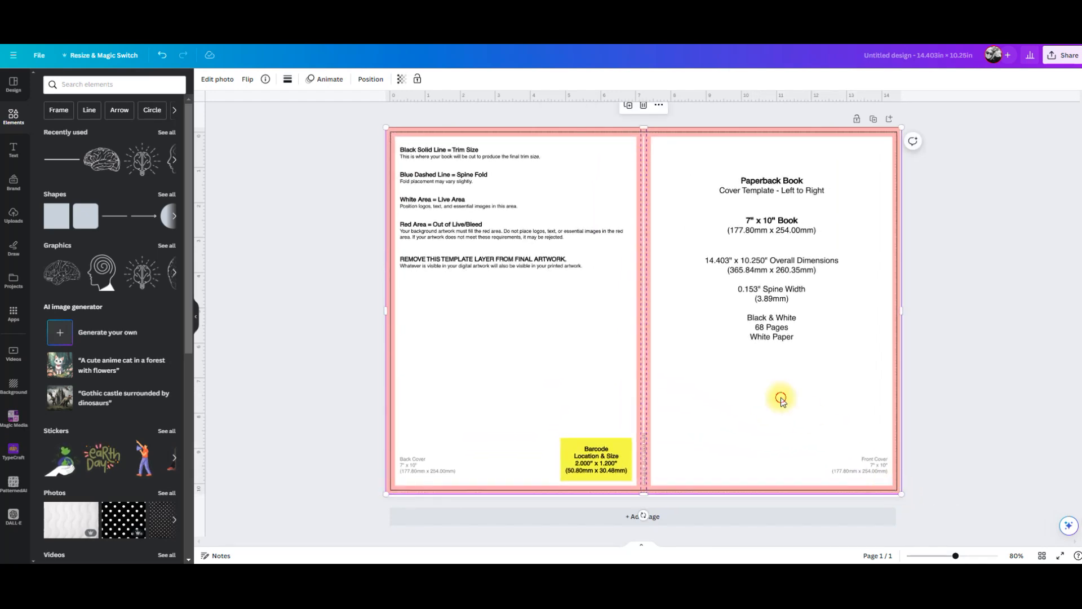
pyautogui.moveTo(780, 401); pyautogui.dragTo(782, 399)
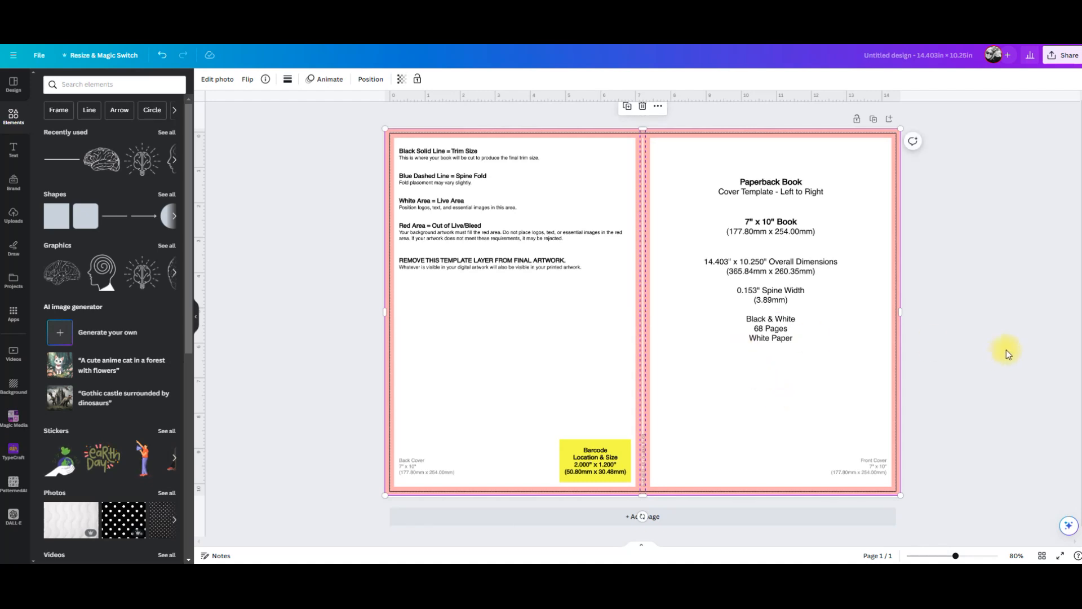
pyautogui.moveTo(643, 129); pyautogui.dragTo(643, 126)
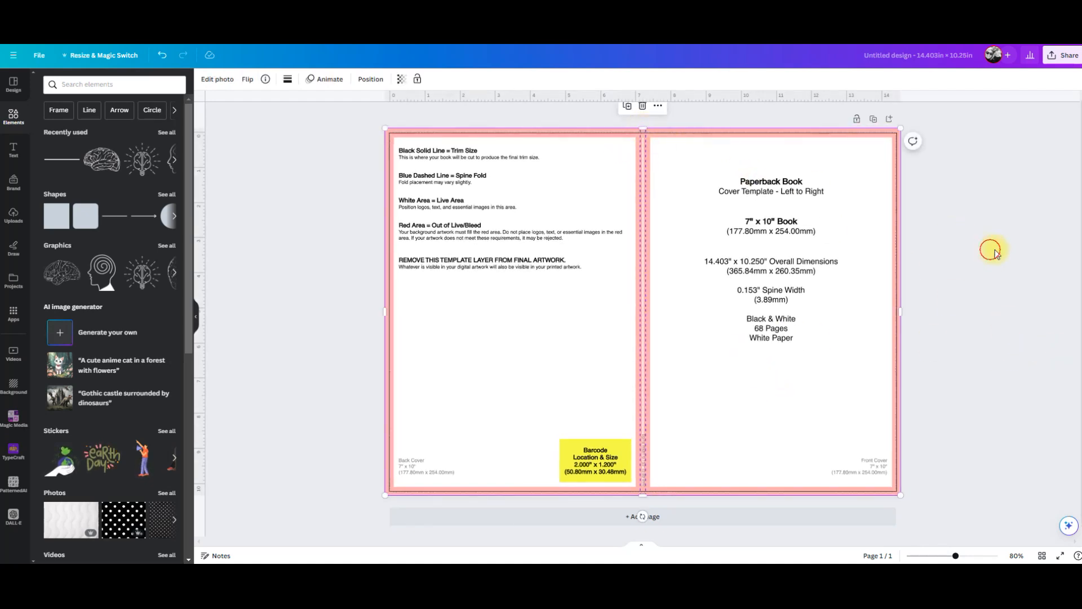
pyautogui.click(991, 252)
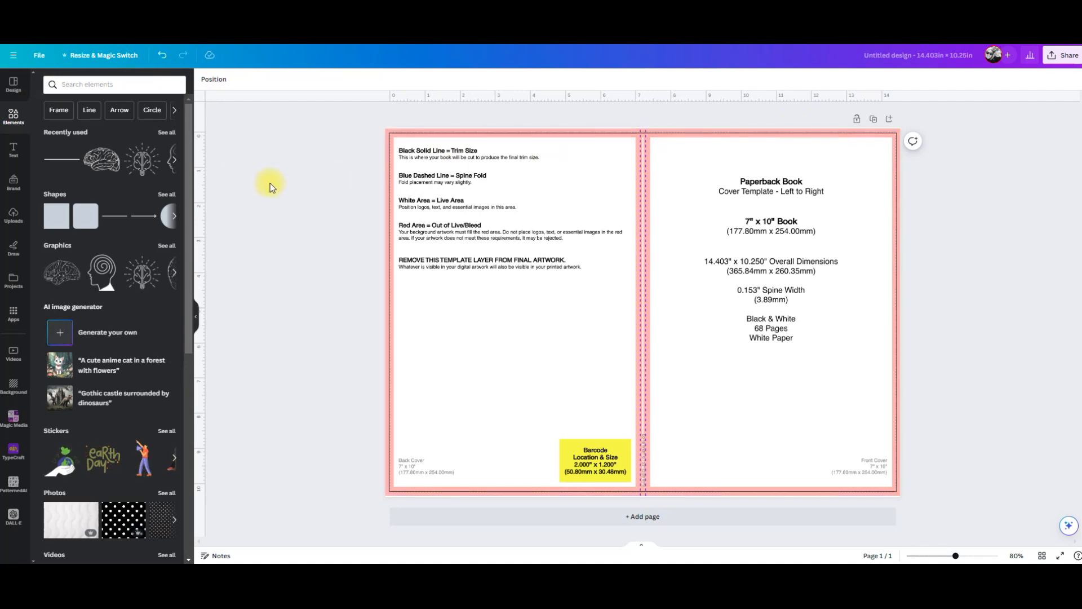
# Set the cover template's transparency to 27.
pyautogui.click(553, 240)
pyautogui.click(401, 79)
pyautogui.moveTo(401, 115); pyautogui.dragTo(339, 121)
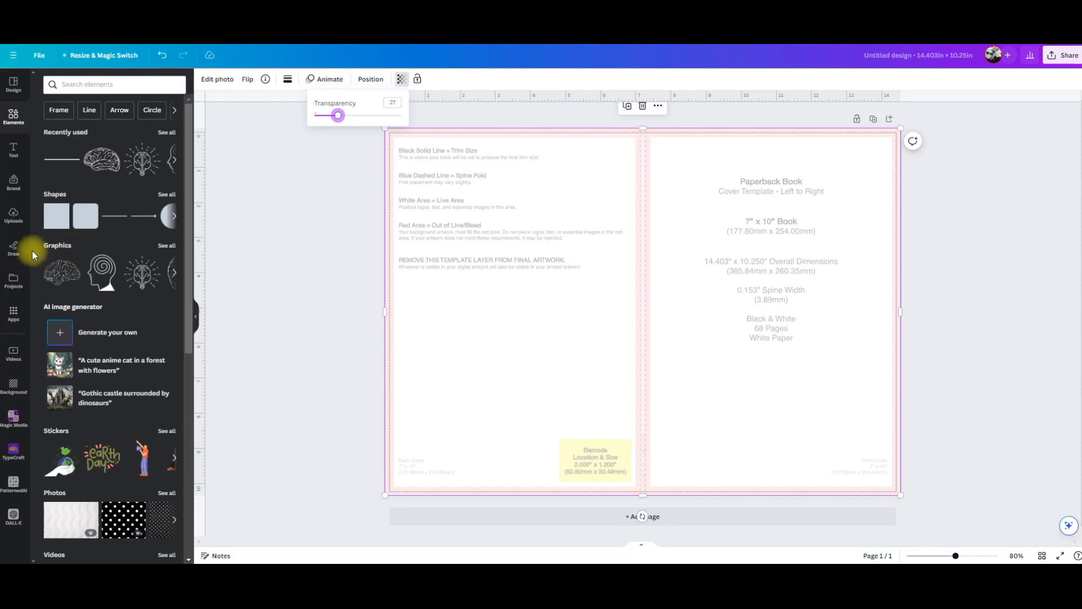
# Add a square shape and stretch it from the upper-left corner to cover the entire page.
pyautogui.click(53, 225)
pyautogui.moveTo(640, 295); pyautogui.dragTo(448, 174)
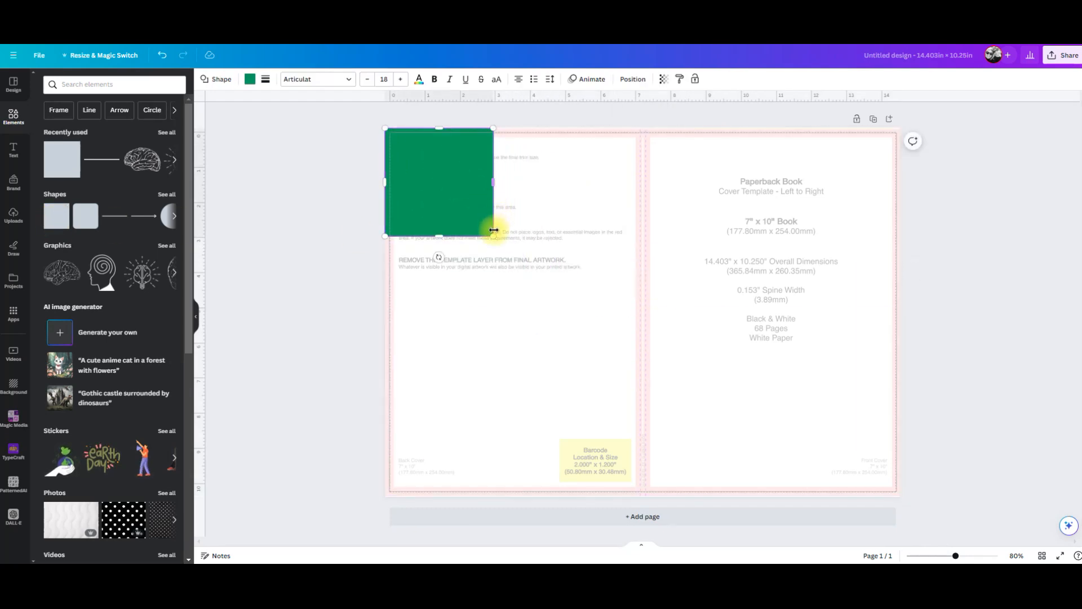
pyautogui.moveTo(494, 236); pyautogui.dragTo(897, 500)
# Recolor the full-page shape with a custom soft pink, #E47C92.
pyautogui.click(250, 80)
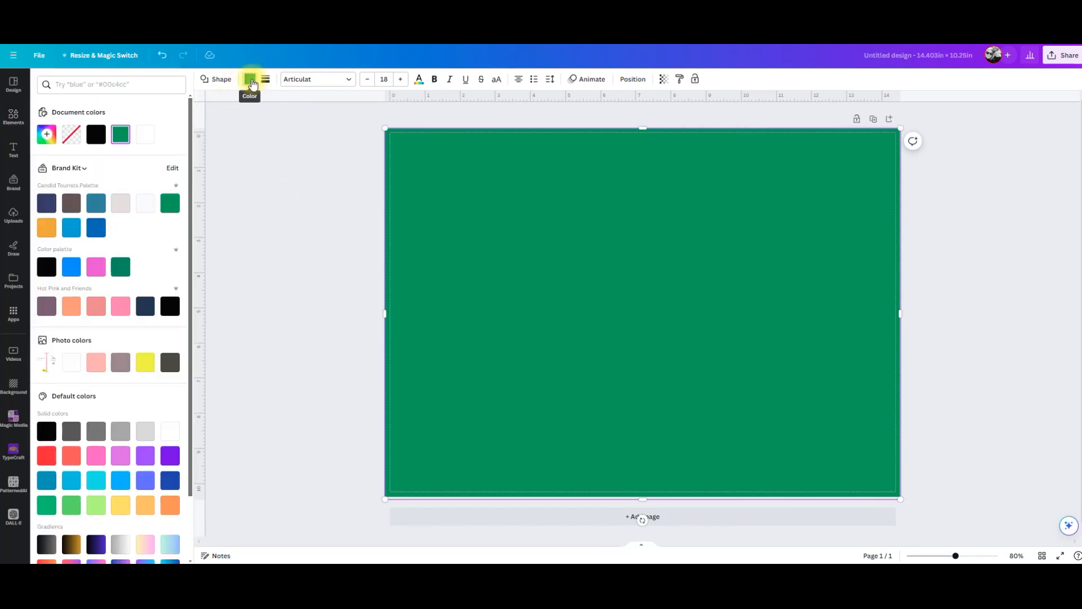
pyautogui.click(46, 134)
pyautogui.click(164, 235)
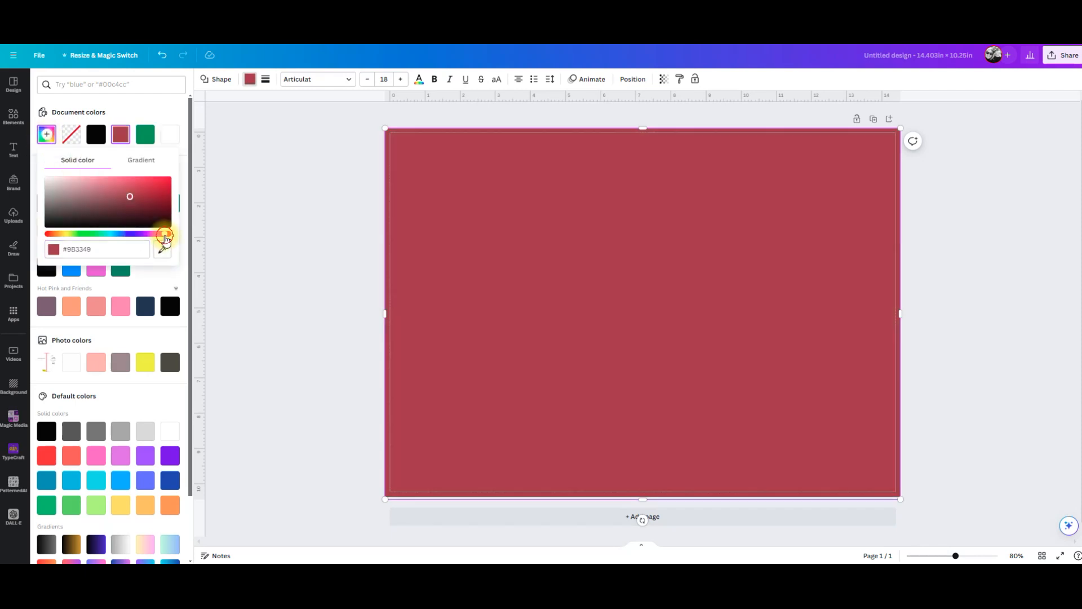
pyautogui.click(125, 179)
pyautogui.moveTo(125, 179); pyautogui.dragTo(150, 188)
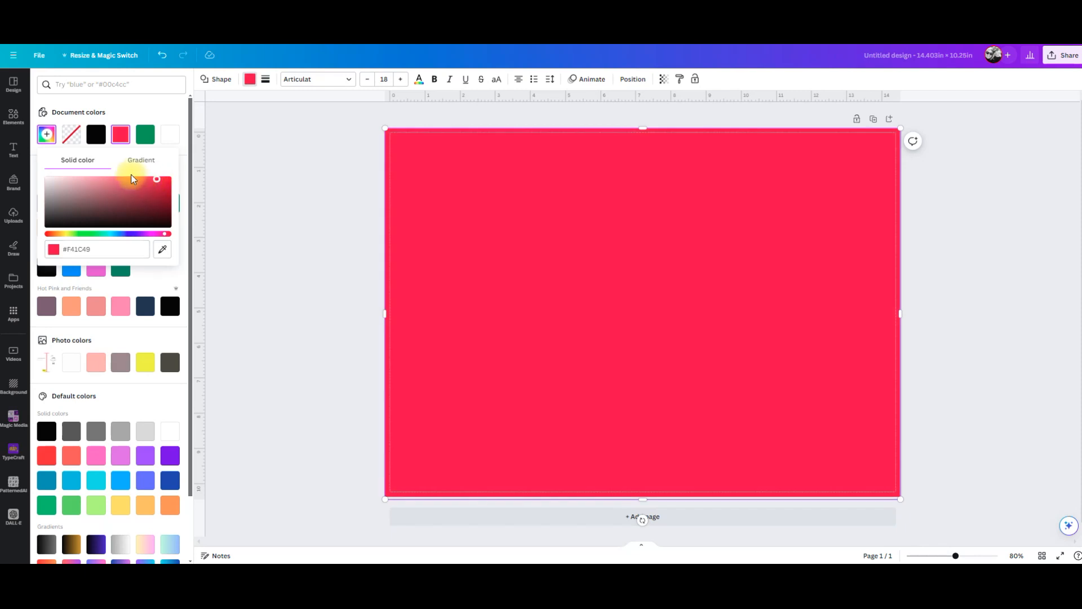
pyautogui.click(102, 182)
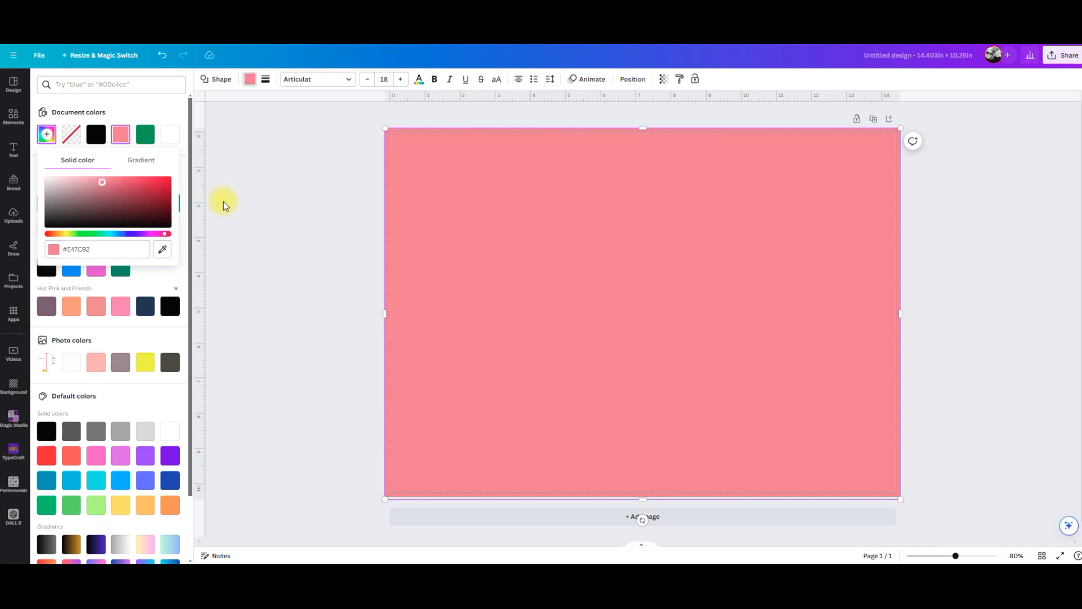
# Search the elements for "brain" and show all matching graphics.
pyautogui.click(12, 118)
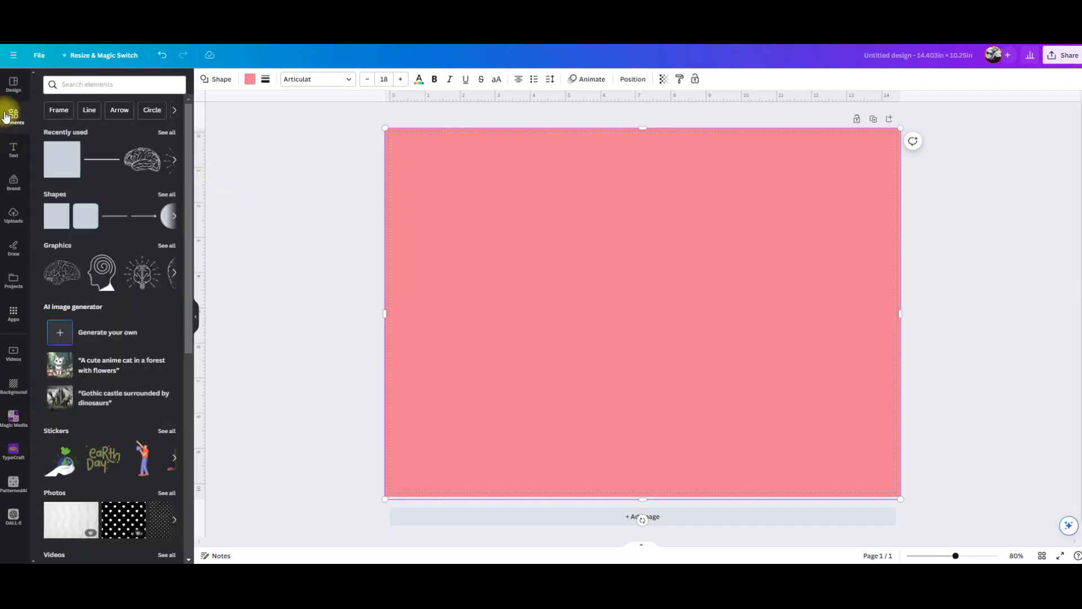
pyautogui.click(93, 83)
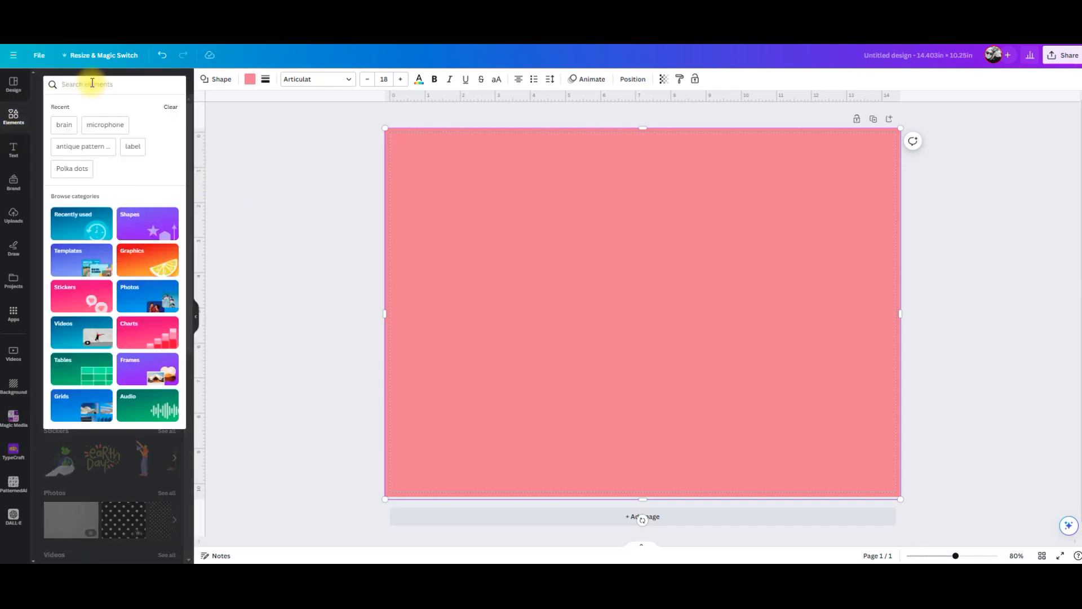
pyautogui.write('brian')
pyautogui.press('BackSpace')
pyautogui.press('BackSpace')
pyautogui.press('BackSpace')
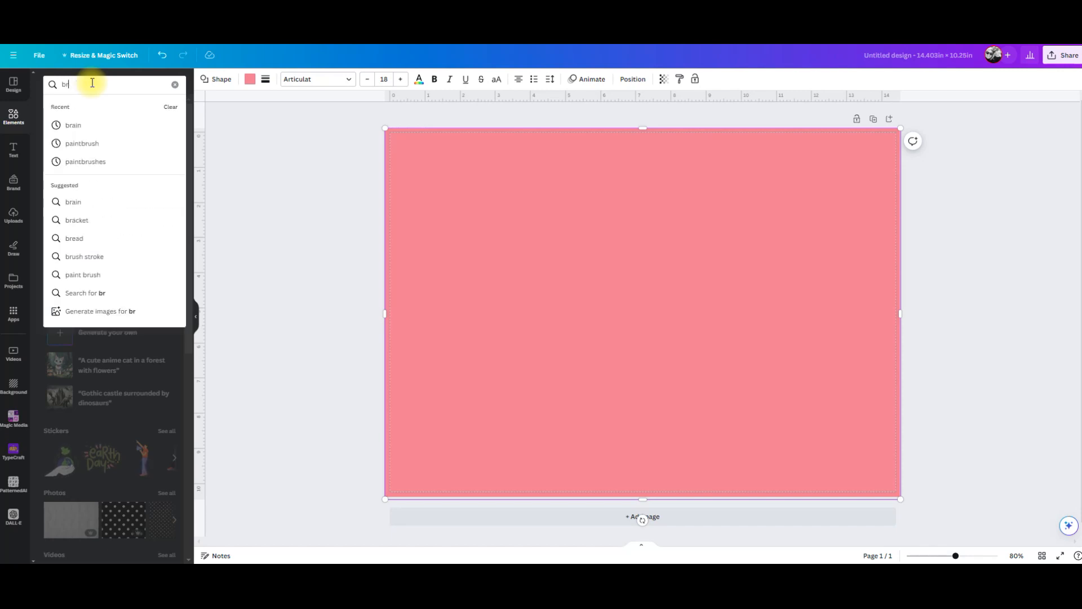
pyautogui.write('ain')
pyautogui.press('Return')
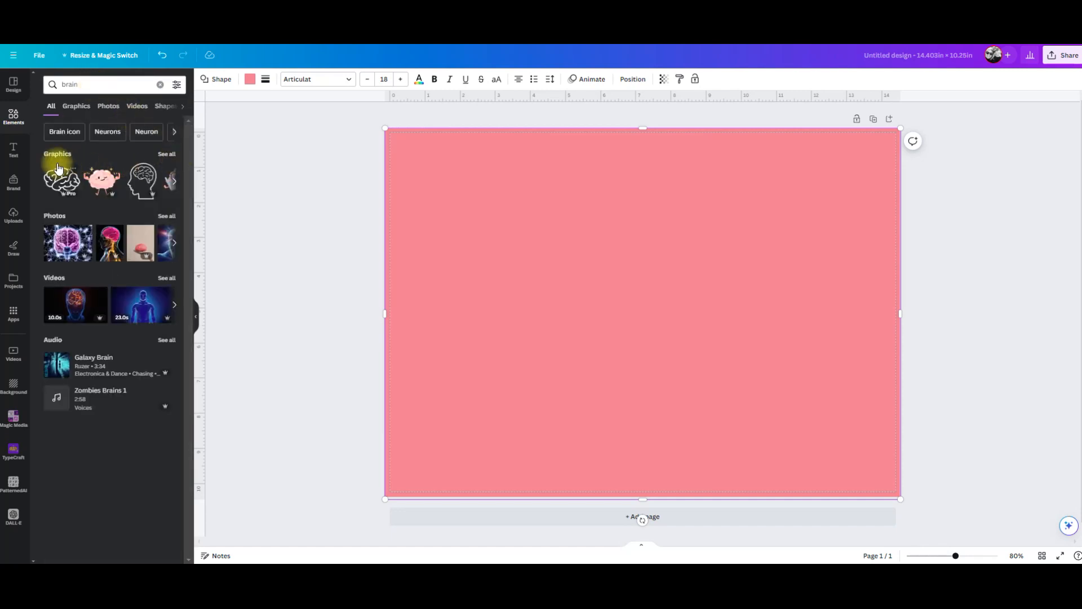
pyautogui.click(167, 155)
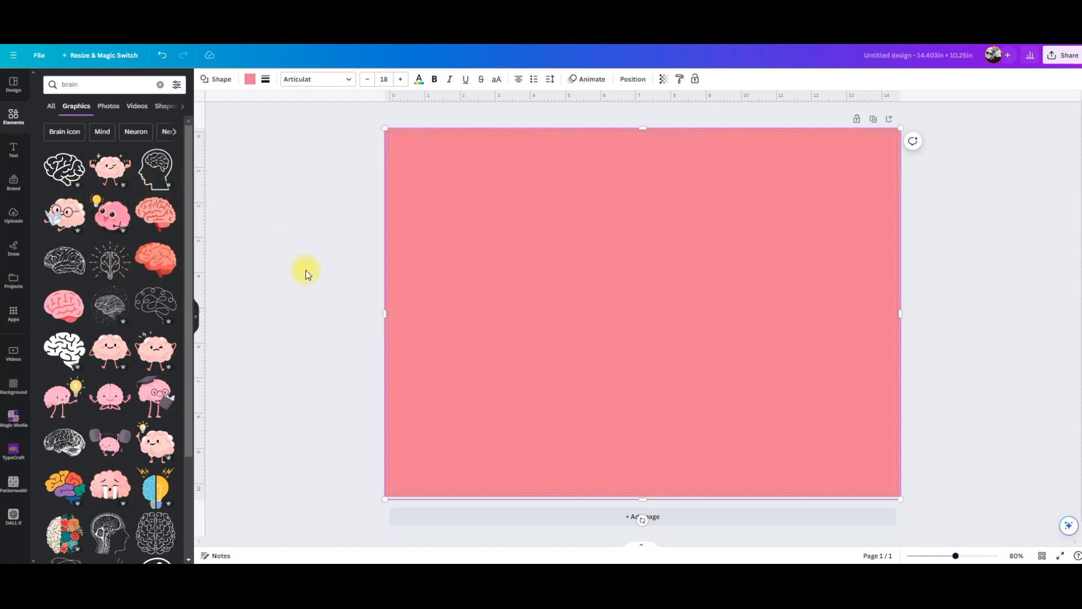
# Add the light-bulb brain graphic with rays to the upper front cover and shrink it to about 3.6 x 3.2 in.
pyautogui.click(107, 270)
pyautogui.click(669, 324)
pyautogui.moveTo(669, 326); pyautogui.dragTo(796, 255)
pyautogui.moveTo(847, 311); pyautogui.dragTo(823, 271)
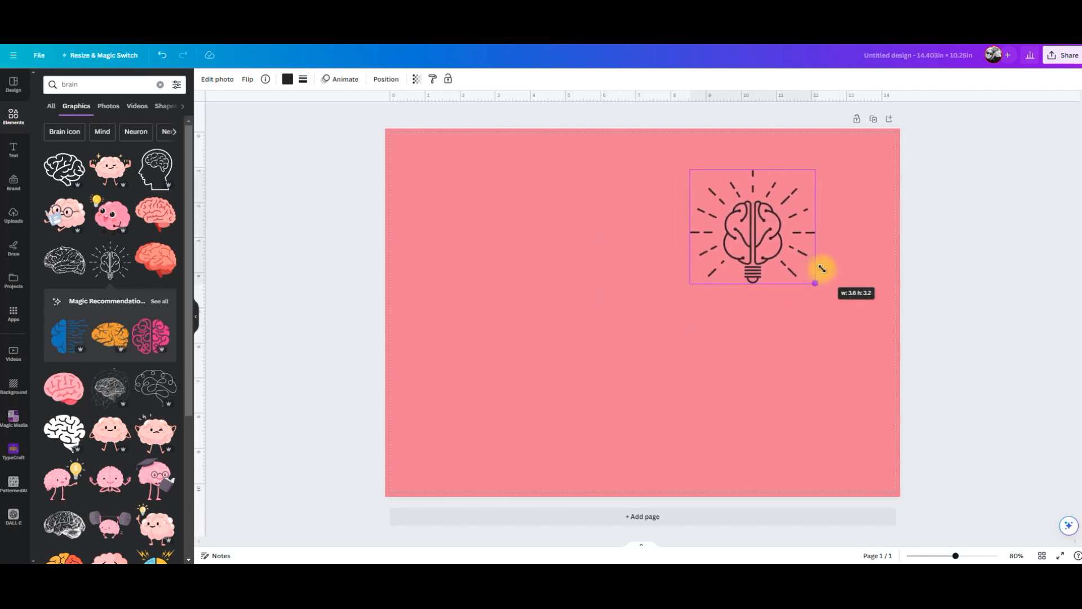
# Move the brain light-bulb graphic to the middle of the front cover's upper half and shrink it a little.
pyautogui.moveTo(778, 235); pyautogui.dragTo(814, 259)
pyautogui.moveTo(850, 302); pyautogui.dragTo(809, 266)
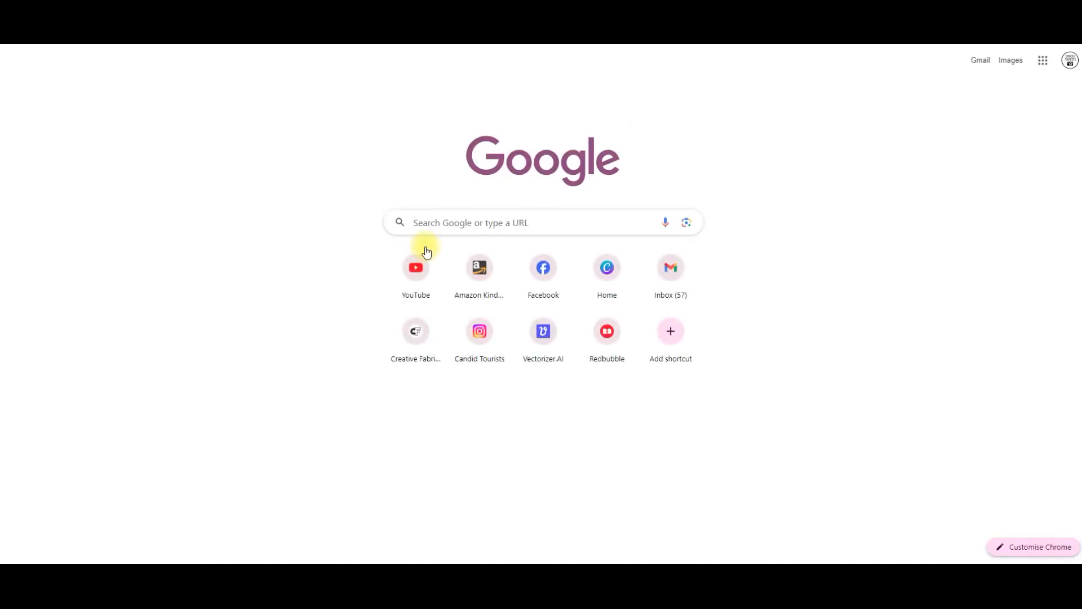
# Search the web for "hex code for gold" and copy the metallic gold code #d4af37.
pyautogui.click(468, 215)
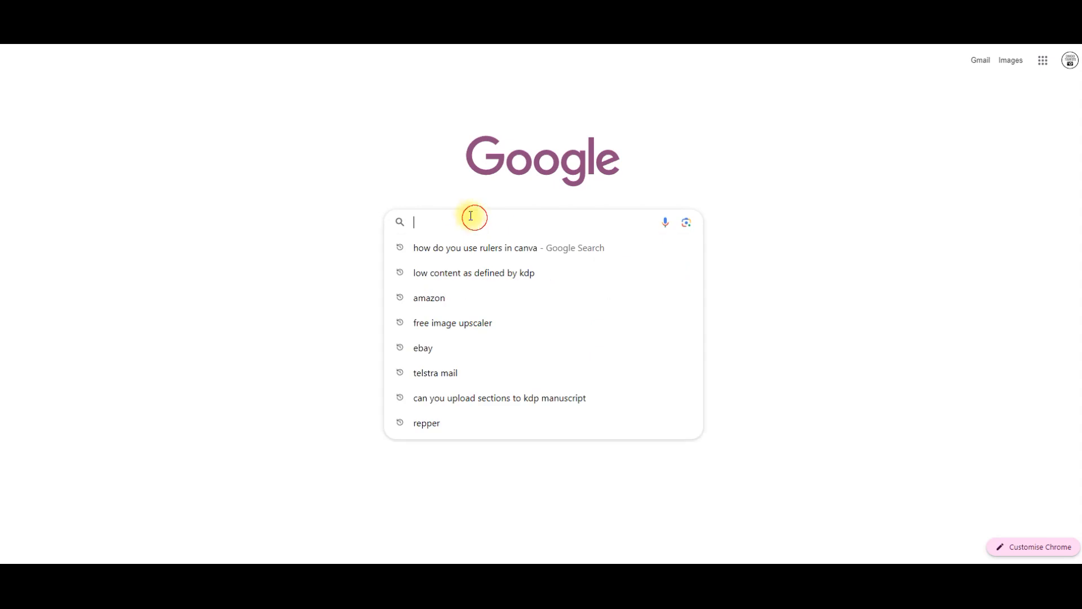
pyautogui.write('hex')
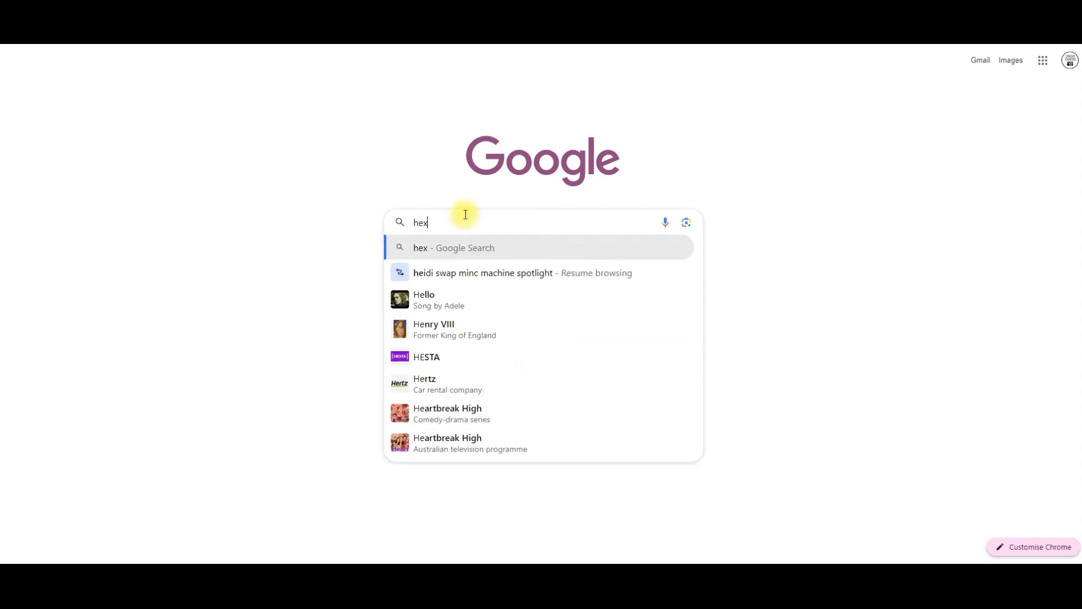
pyautogui.write(' code for gold')
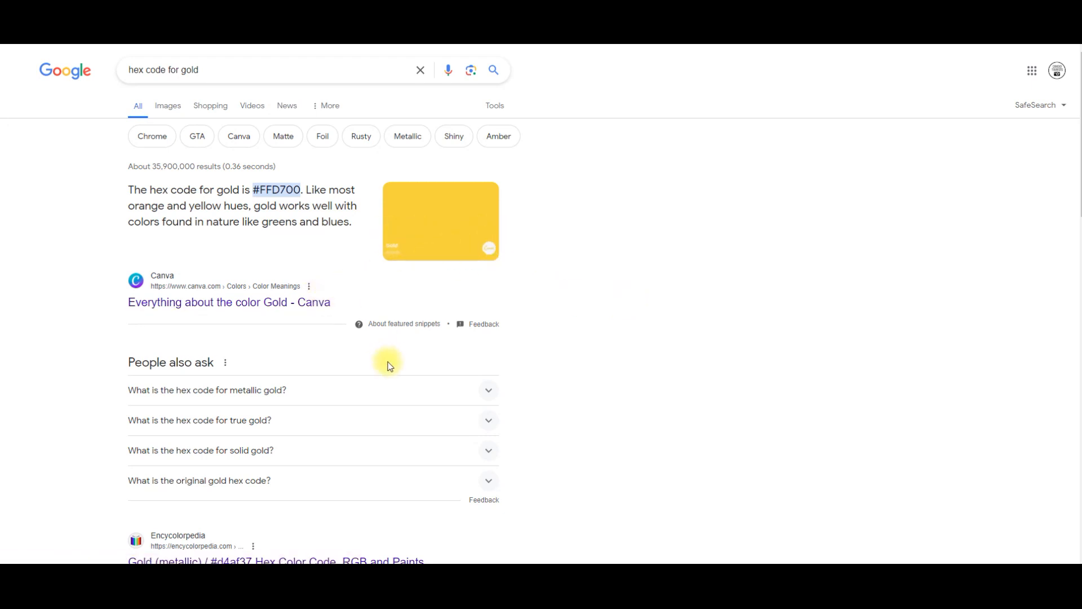
pyautogui.click(371, 388)
pyautogui.scroll(-3, 344, 418)
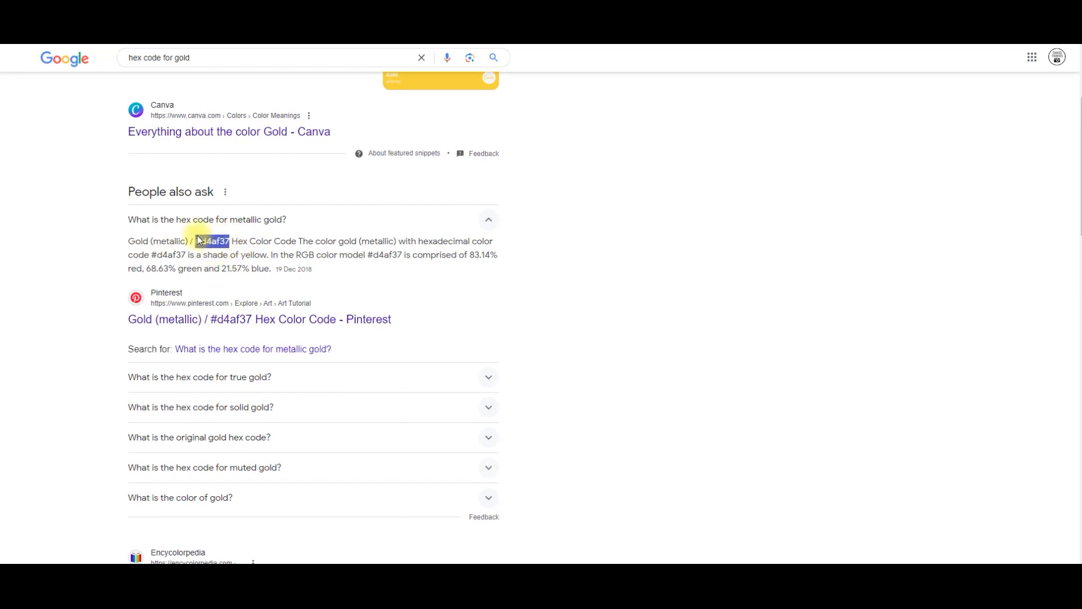
pyautogui.rightClick(200, 241)
pyautogui.click(218, 251)
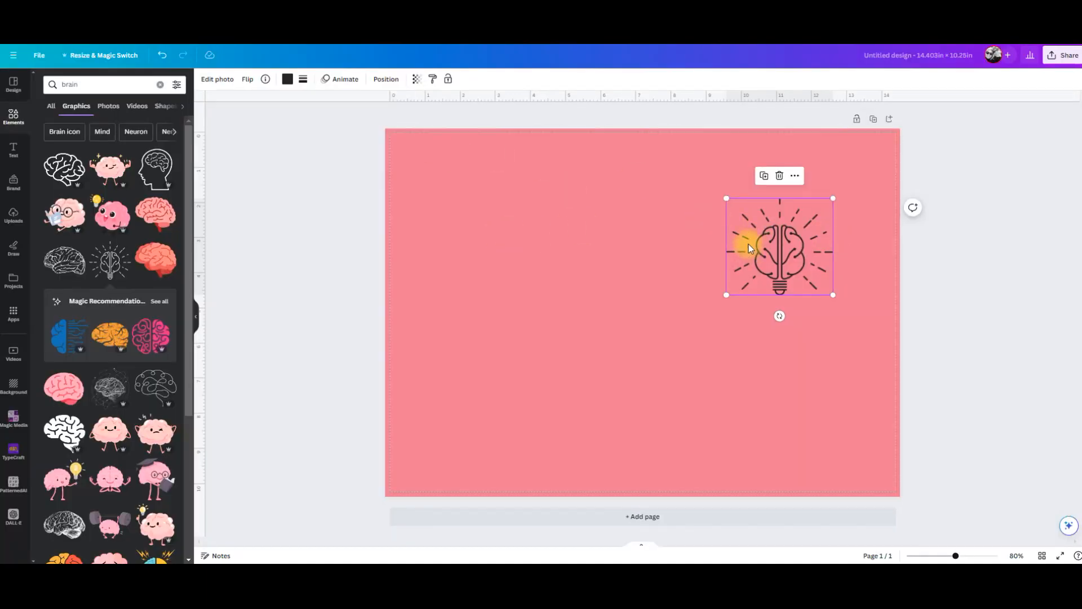
# Recolor the brain light-bulb graphic with the copied metallic gold, #D4AF37.
pyautogui.click(287, 80)
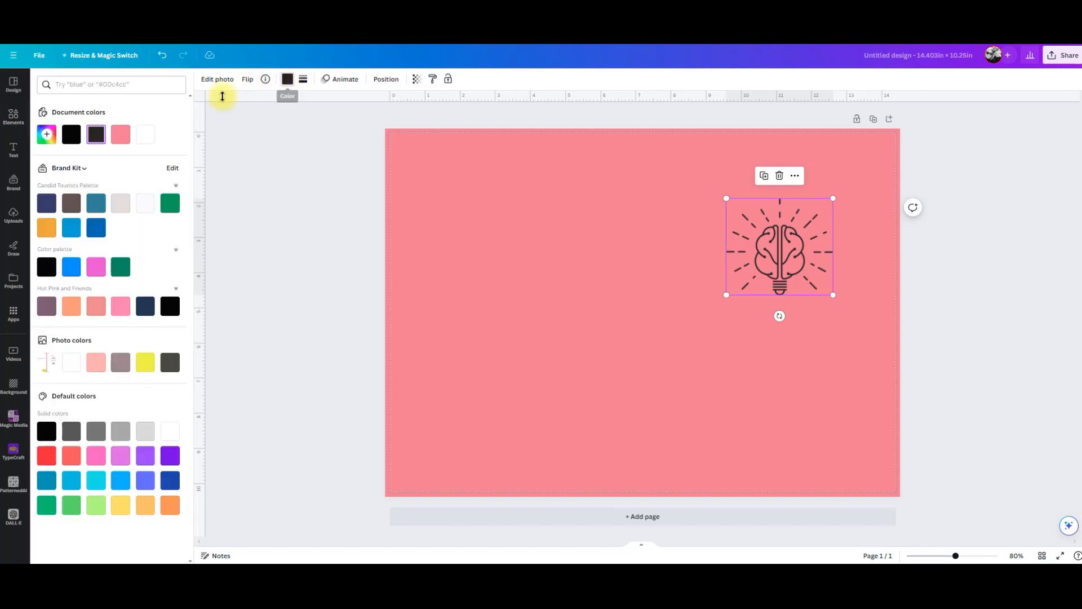
pyautogui.click(47, 135)
pyautogui.click(97, 229)
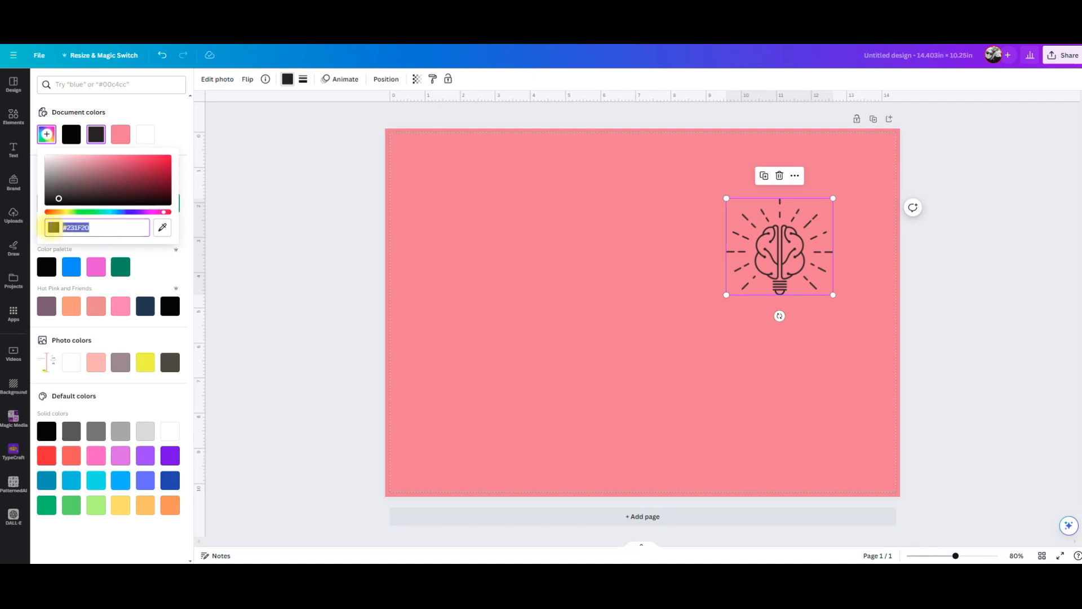
pyautogui.hotkey('ctrl', 'v')
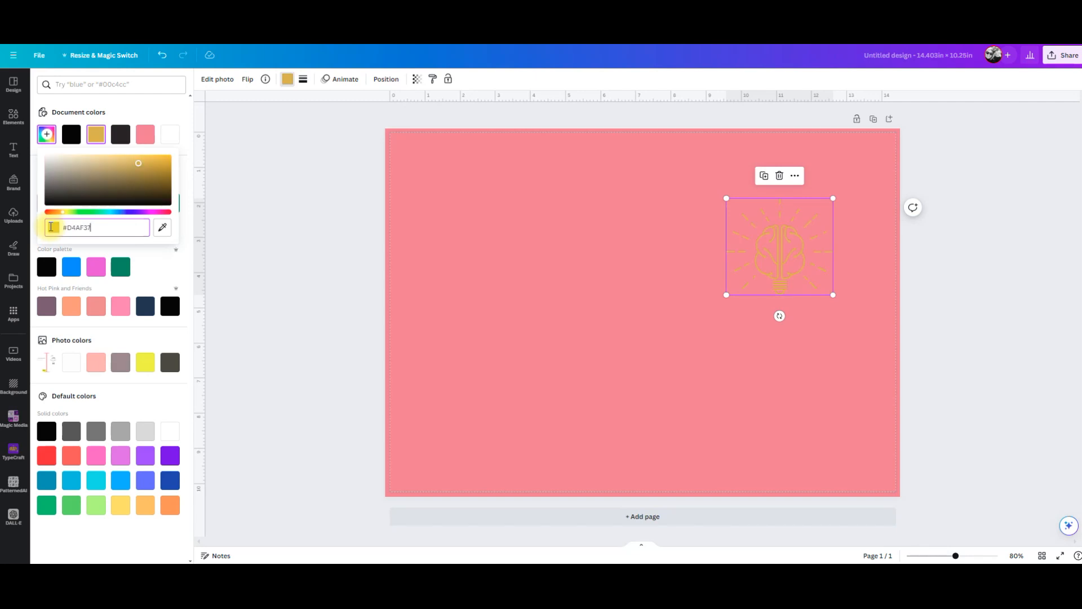
# Shrink the gold brain graphic further and keep it centered on the upper front cover.
pyautogui.click(769, 273)
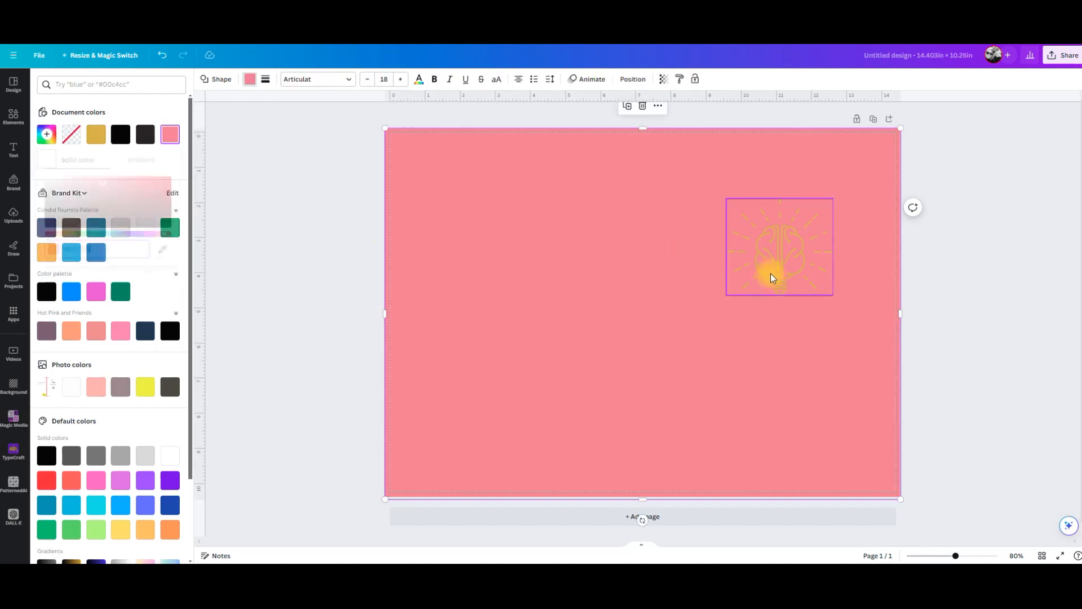
pyautogui.moveTo(776, 270); pyautogui.dragTo(779, 246)
pyautogui.click(646, 309)
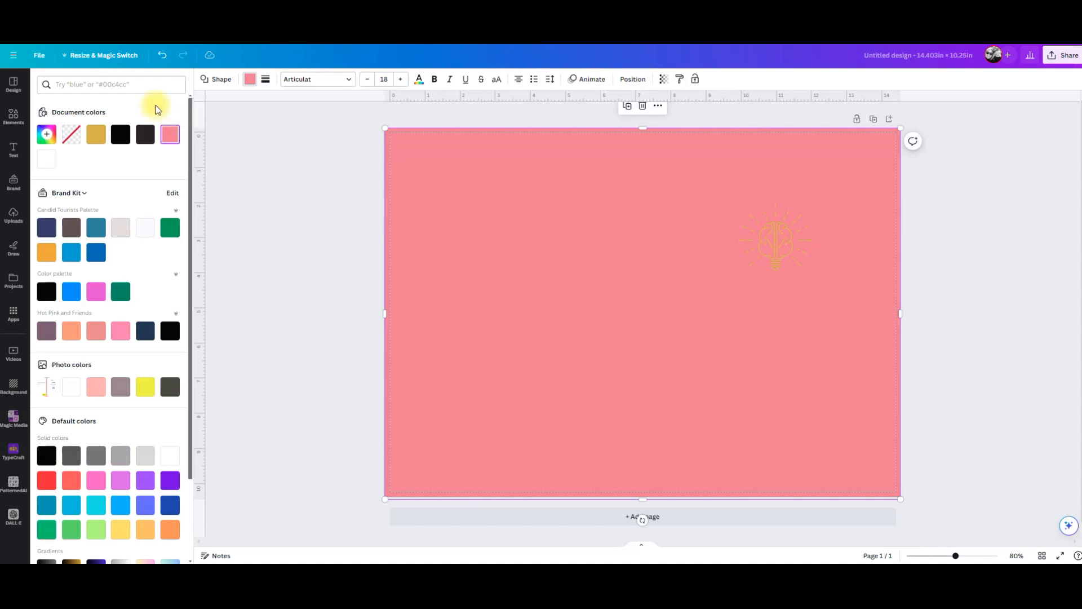
# Search the elements for "diagonal lines" and show all matching graphics.
pyautogui.click(13, 116)
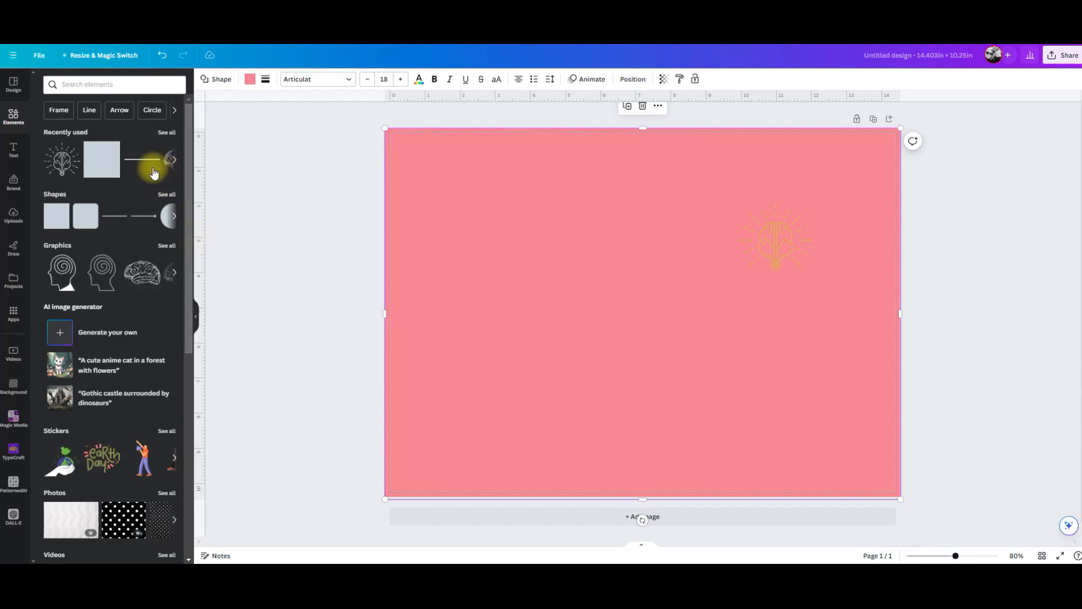
pyautogui.click(155, 109)
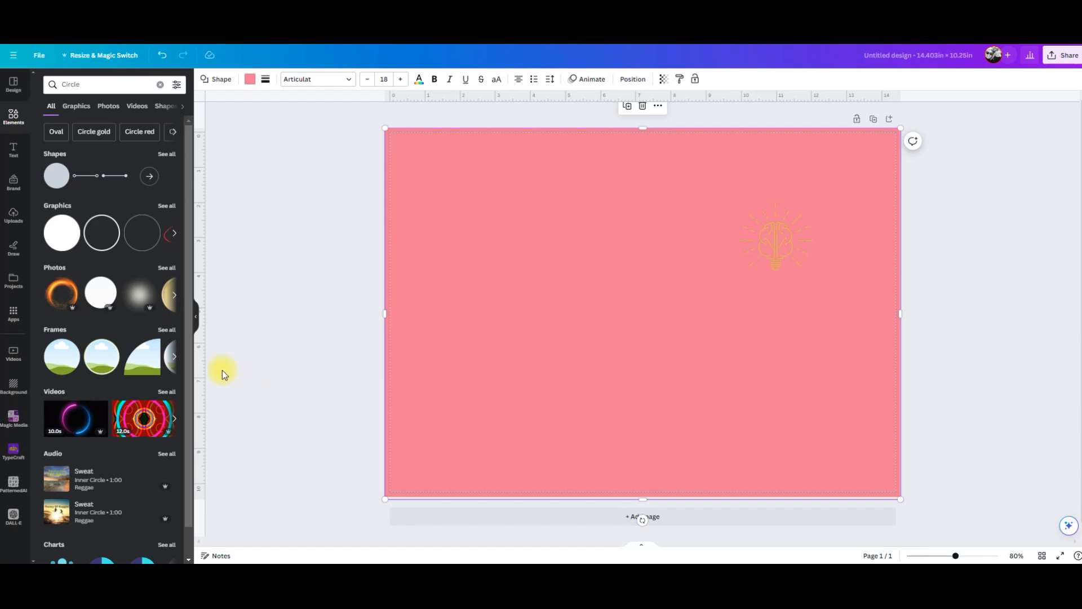
pyautogui.click(89, 84)
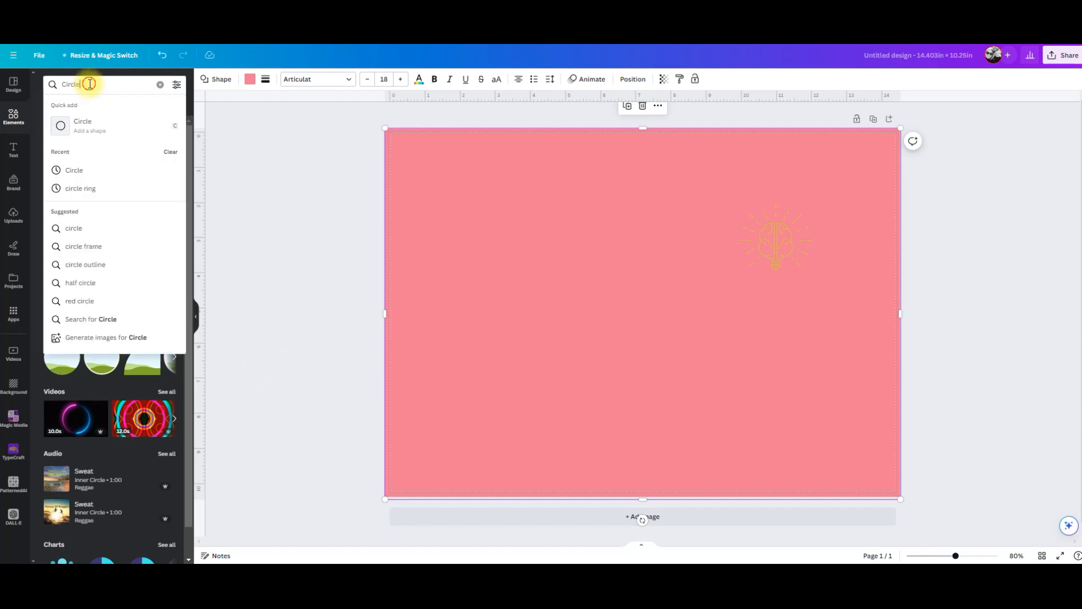
pyautogui.moveTo(90, 83); pyautogui.dragTo(55, 80)
pyautogui.write('diag')
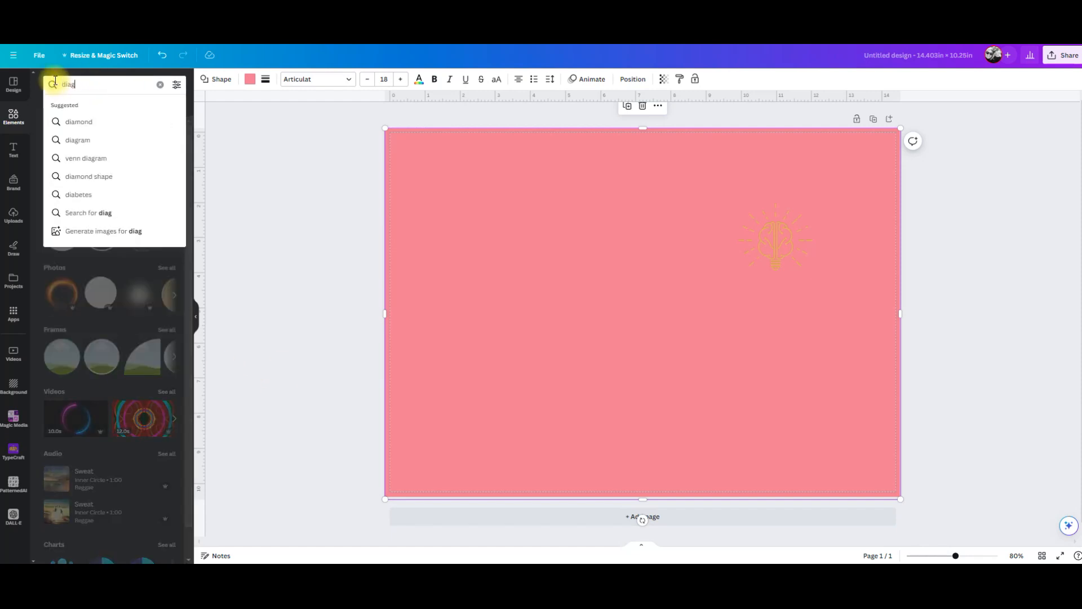
pyautogui.write('ona')
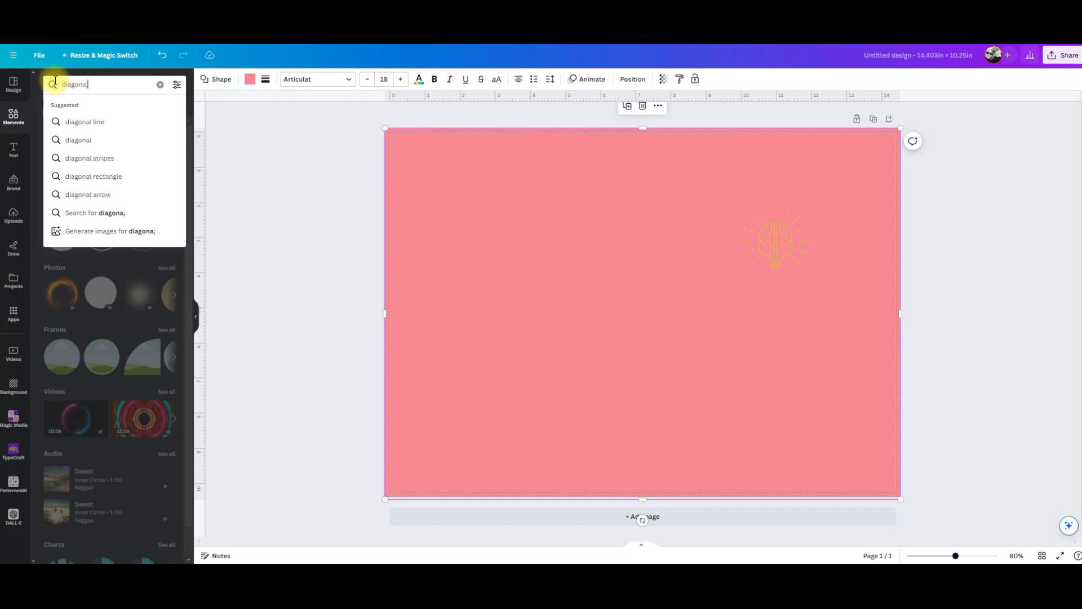
pyautogui.write('l lines')
pyautogui.press('Return')
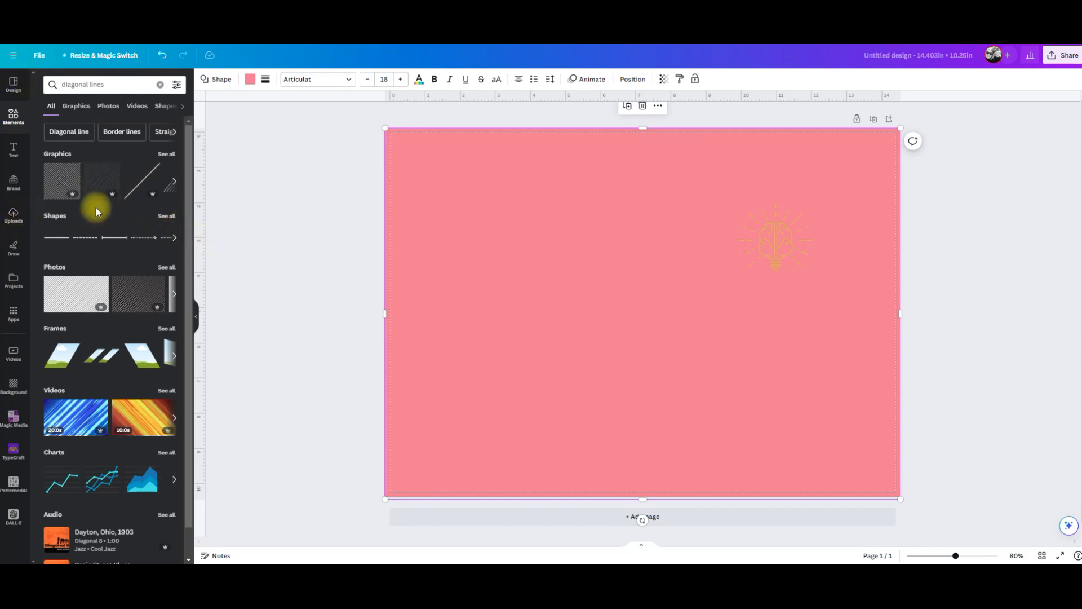
pyautogui.click(166, 154)
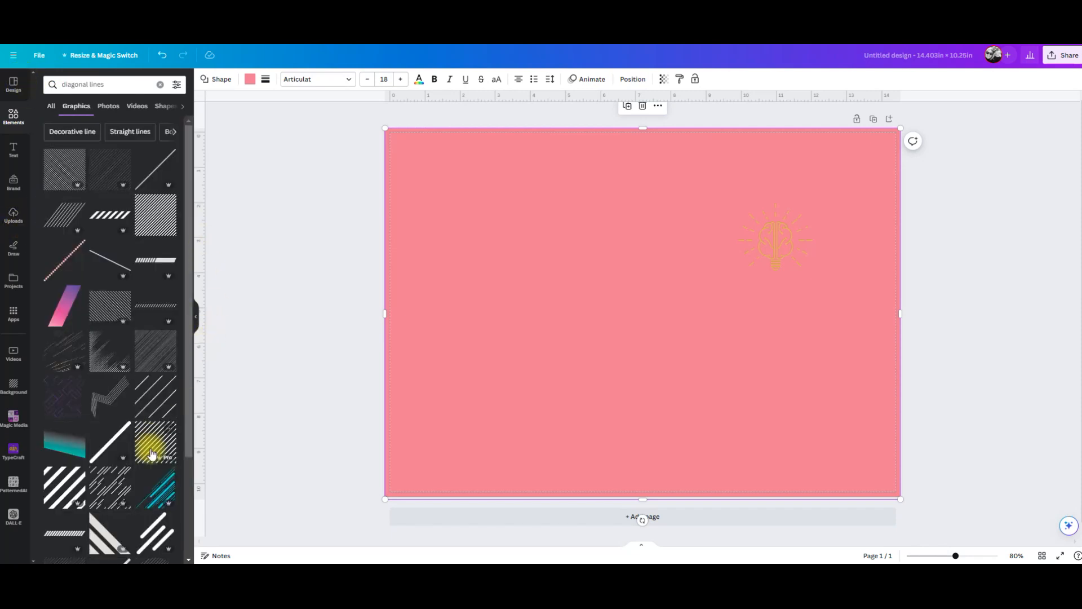
# Add the thin, widely spaced diagonal-lines graphic, align it with the page's upper-left corner and enlarge it slightly.
pyautogui.click(160, 406)
pyautogui.moveTo(597, 338); pyautogui.dragTo(444, 217)
pyautogui.moveTo(530, 272); pyautogui.dragTo(512, 300)
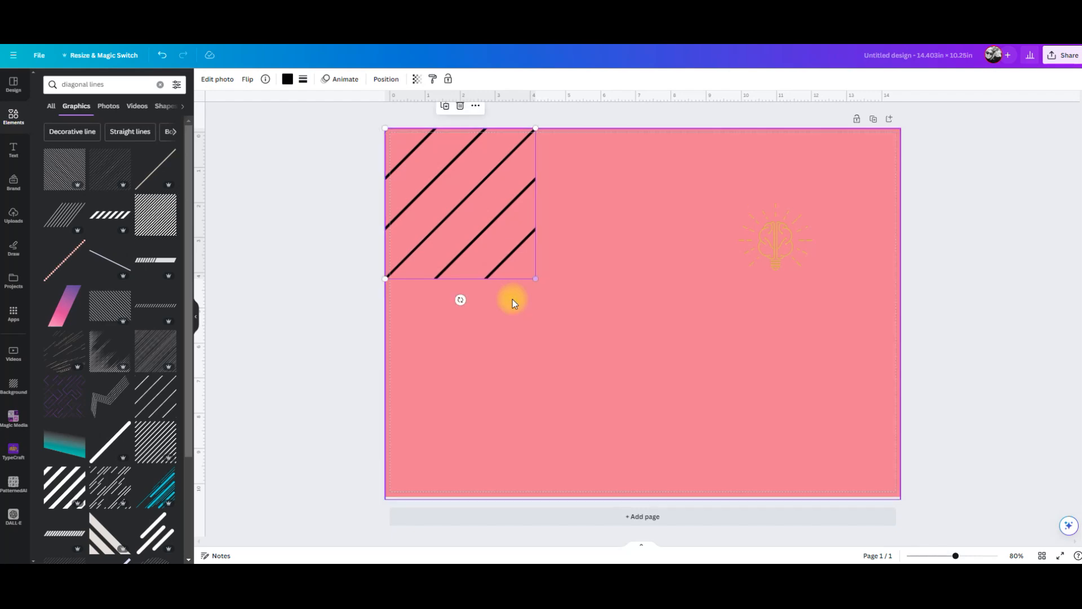
pyautogui.moveTo(535, 279)
pyautogui.mouseDown()
pyautogui.moveTo(527, 273)
pyautogui.moveTo(537, 285)
pyautogui.mouseUp()
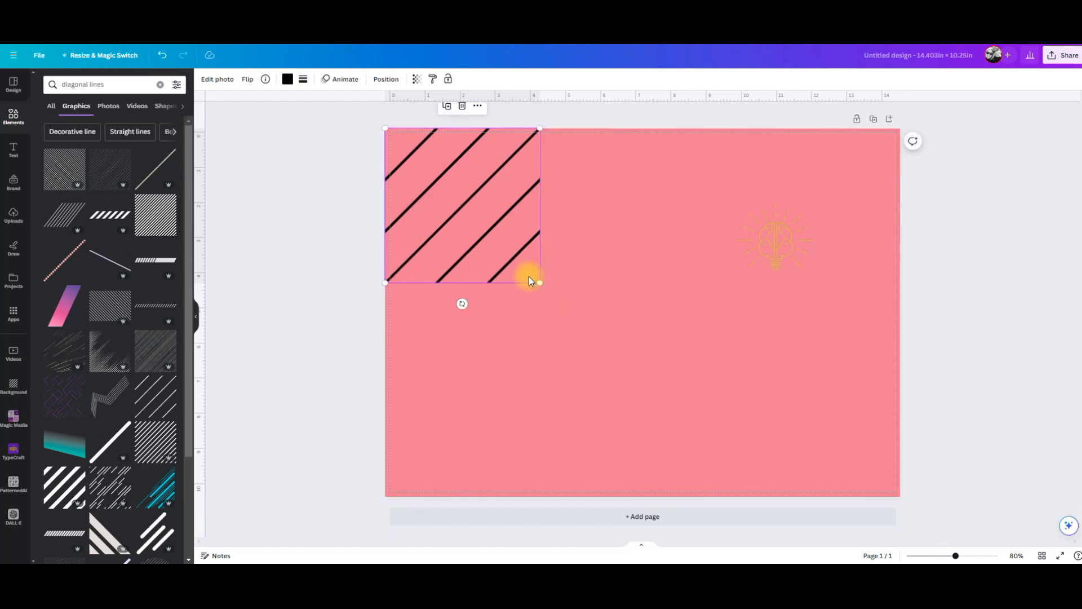
# Tile copies of the diagonal-lines graphic edge to edge along the upper part of the page so the stripes continue.
pyautogui.hotkey('ctrl', 'd')
pyautogui.moveTo(524, 239); pyautogui.dragTo(648, 228)
pyautogui.click(669, 334)
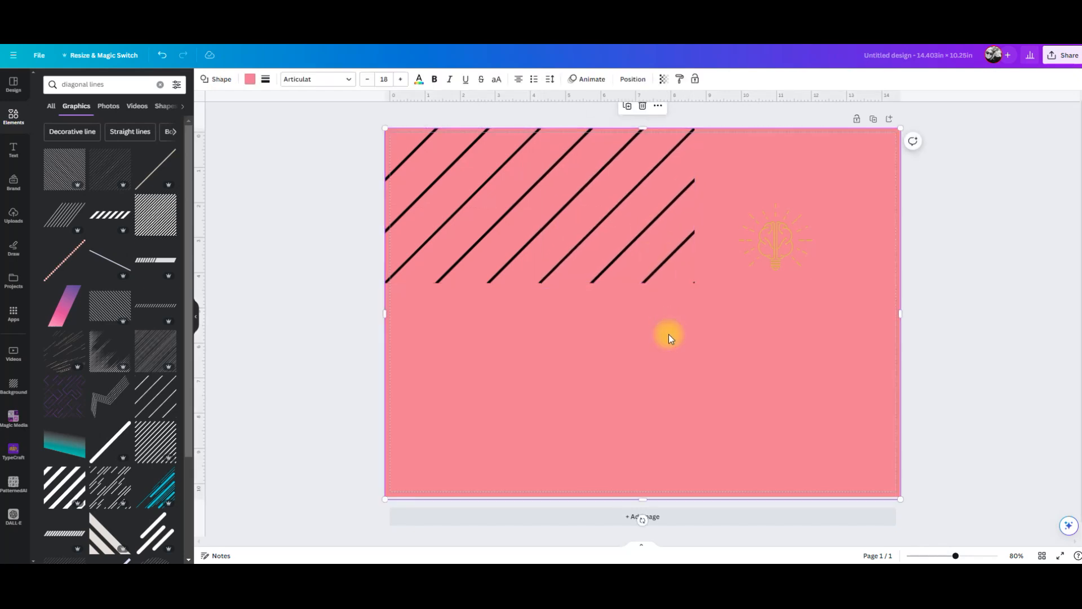
pyautogui.hotkey('ctrl', 'v')
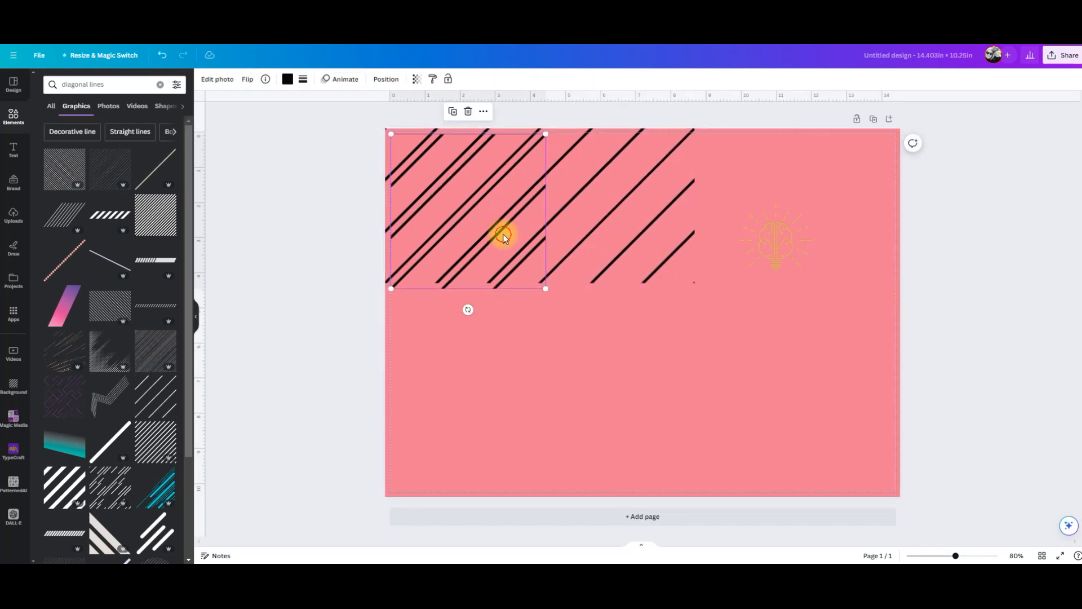
# Complete the top row by placing two more diagonal-line tiles edge to edge across the full page width.
pyautogui.moveTo(504, 233); pyautogui.dragTo(804, 230)
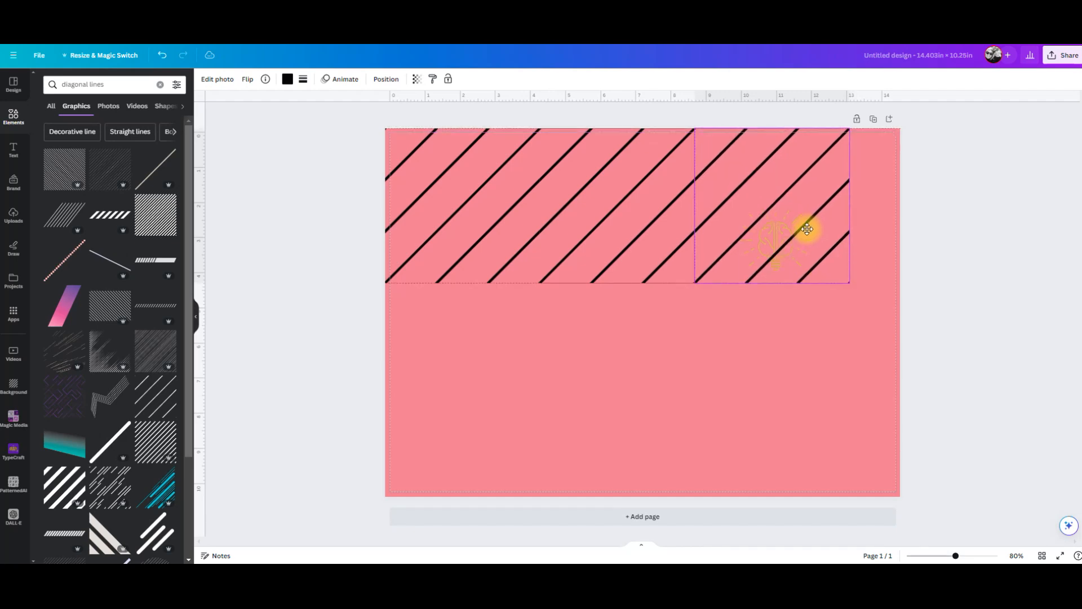
pyautogui.hotkey('ctrl', 'v')
pyautogui.moveTo(505, 285); pyautogui.dragTo(942, 227)
pyautogui.click(1020, 374)
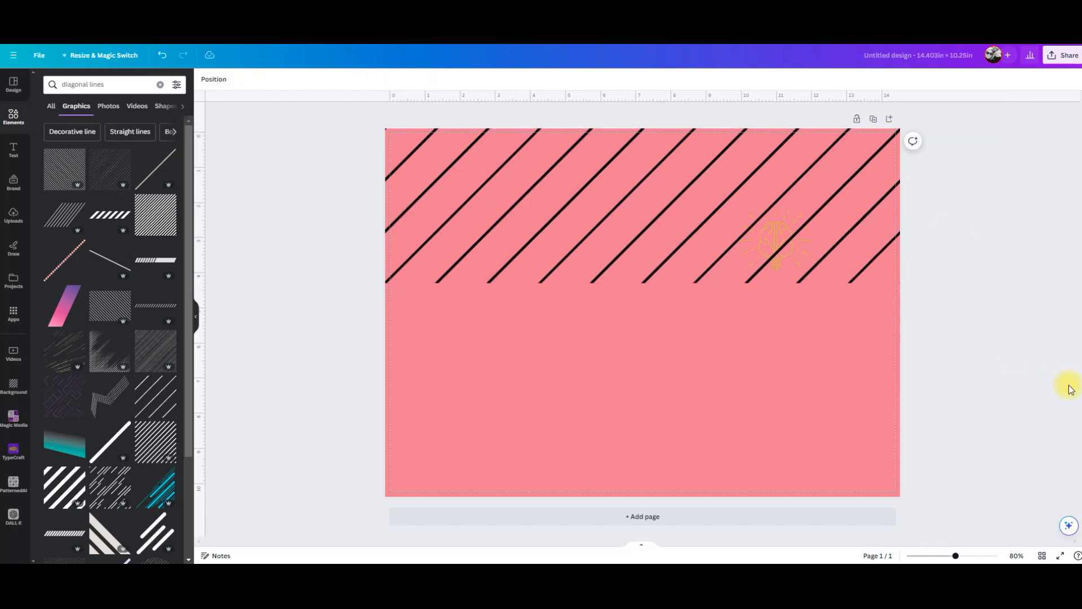
# Group the four diagonal-line tiles of the top row.
pyautogui.click(449, 195)
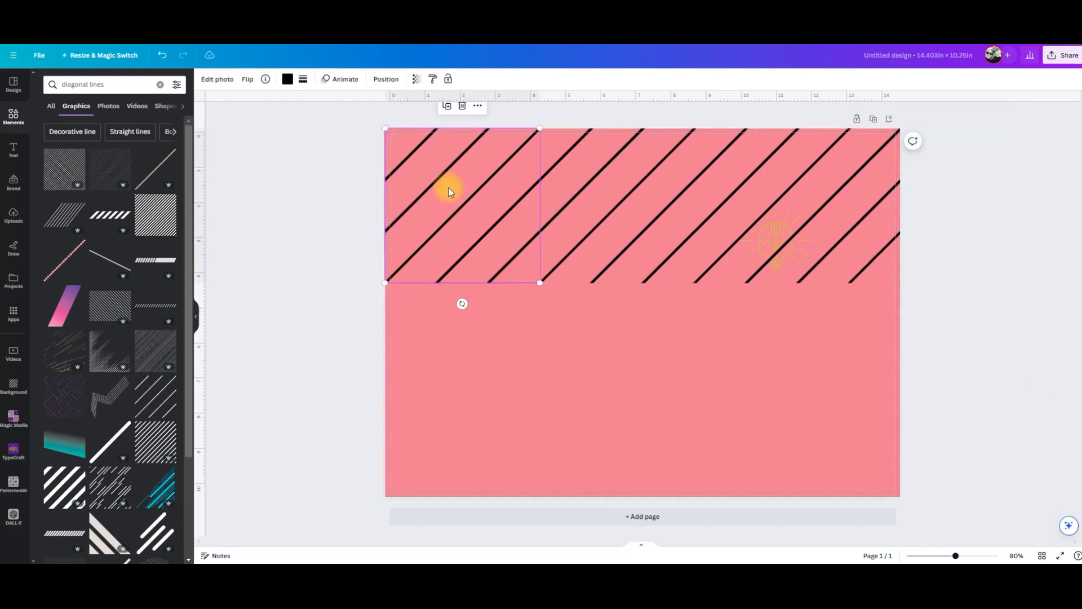
pyautogui.keyDown('shift'); pyautogui.click(615, 191); pyautogui.keyUp('shift')
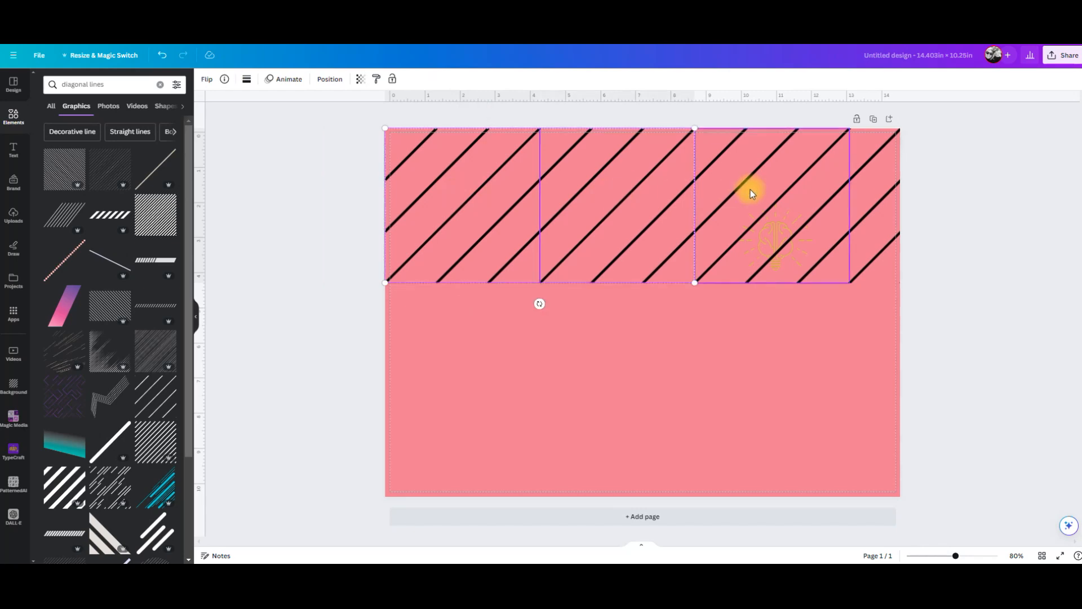
pyautogui.keyDown('shift'); pyautogui.click(749, 189); pyautogui.keyUp('shift')
pyautogui.keyDown('shift'); pyautogui.click(869, 205); pyautogui.keyUp('shift')
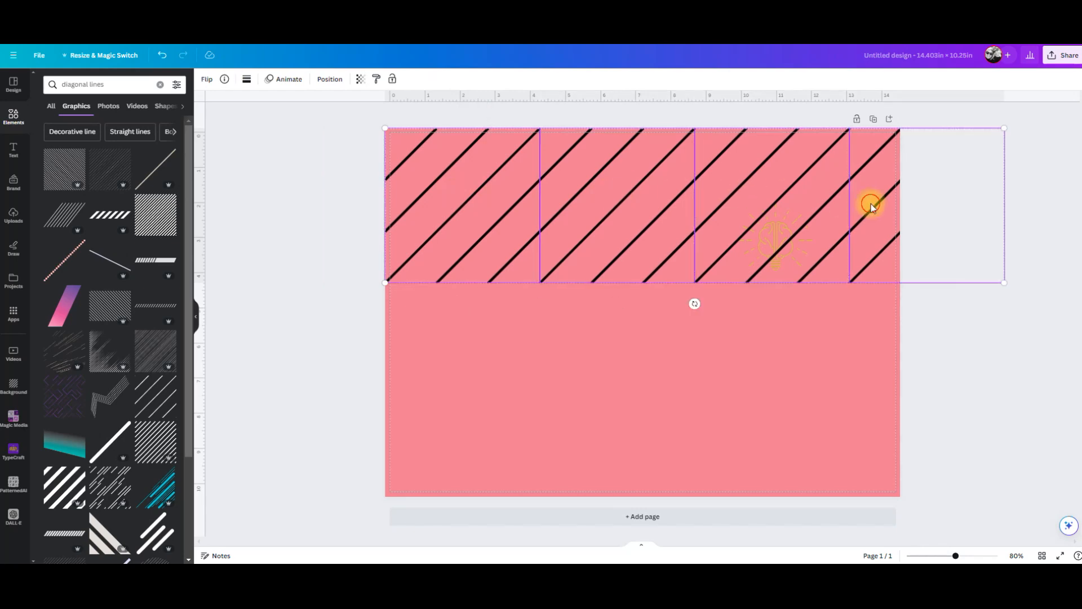
pyautogui.click(672, 106)
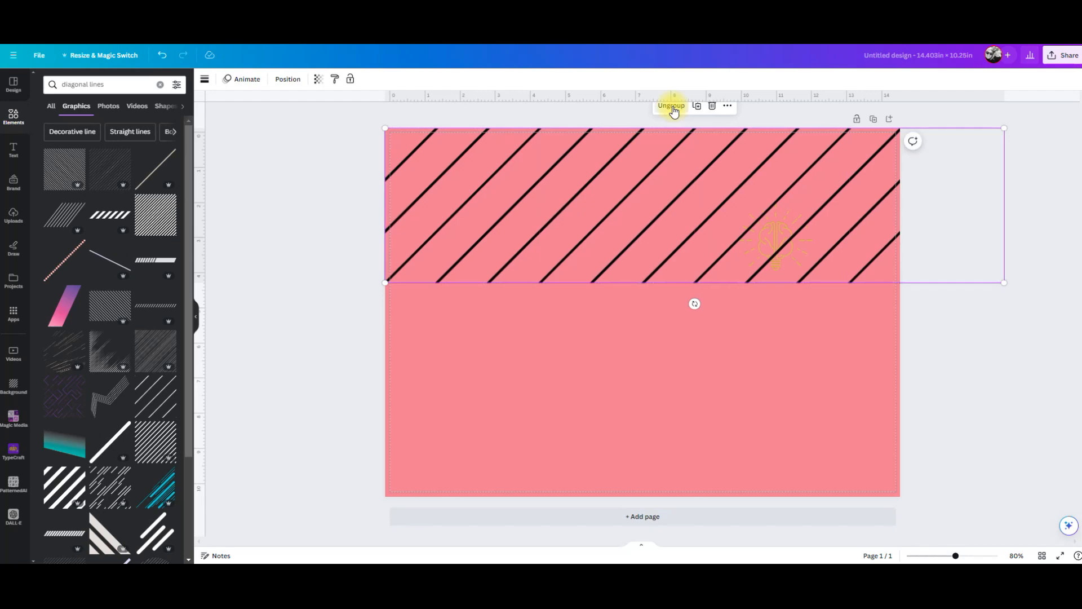
# Shift the grouped row slightly left and place a copy directly beneath it so the diagonal lines continue unbroken.
pyautogui.moveTo(578, 225); pyautogui.dragTo(542, 225)
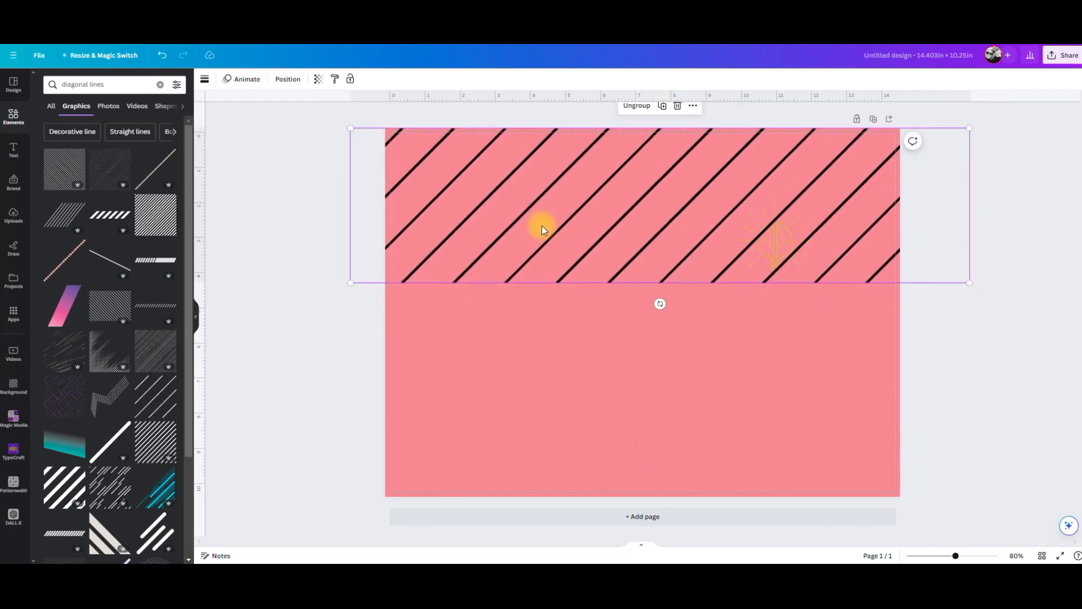
pyautogui.moveTo(543, 226); pyautogui.dragTo(522, 355)
pyautogui.click(979, 316)
pyautogui.doubleClick(848, 338)
pyautogui.moveTo(846, 338); pyautogui.dragTo(850, 334)
pyautogui.click(1049, 350)
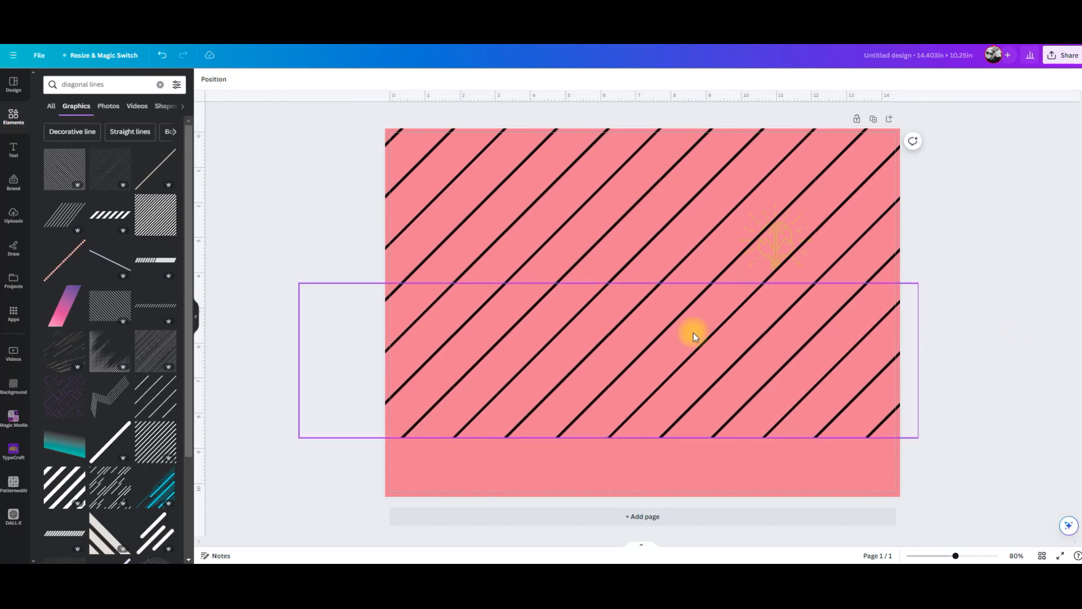
# Group the upper and lower rows of diagonal lines together.
pyautogui.click(571, 231)
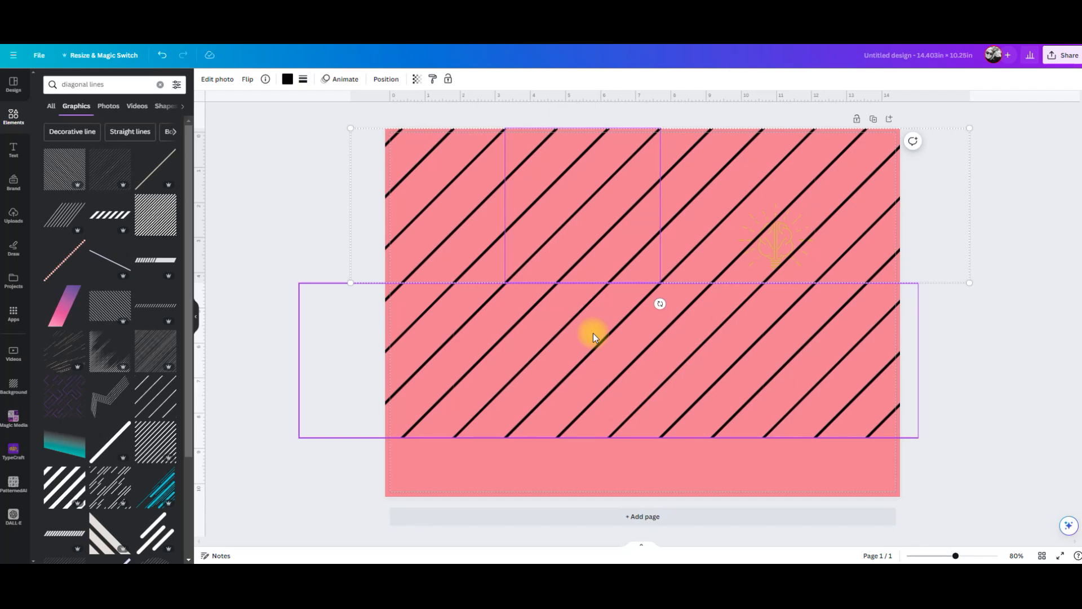
pyautogui.keyDown('shift'); pyautogui.click(593, 335); pyautogui.keyUp('shift')
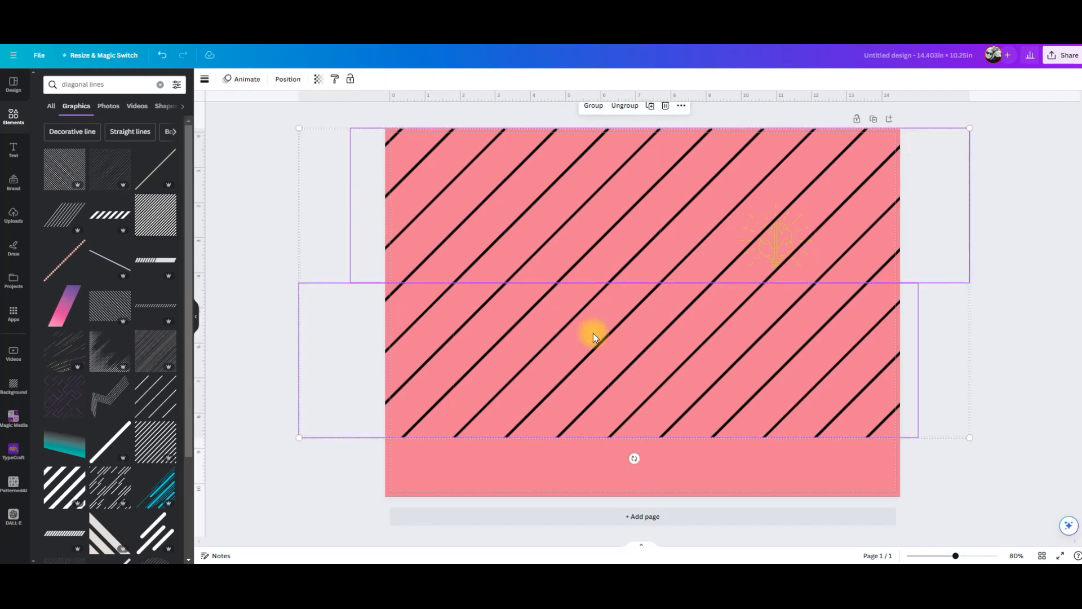
pyautogui.click(593, 106)
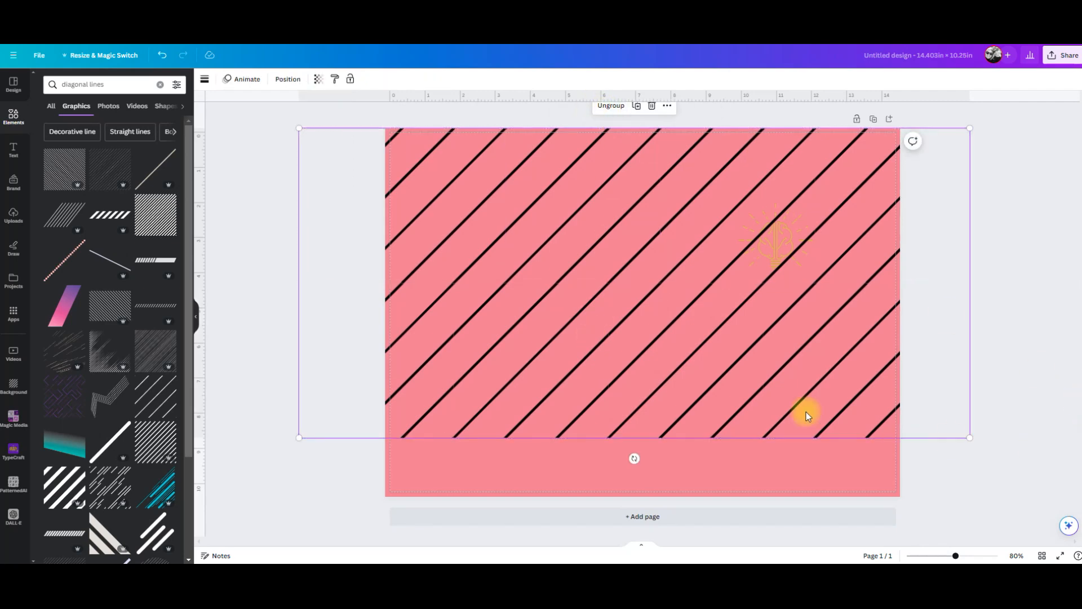
# Place another copy of the line row beneath the grouped rows, covering the remaining pink strip with aligned lines.
pyautogui.click(553, 483)
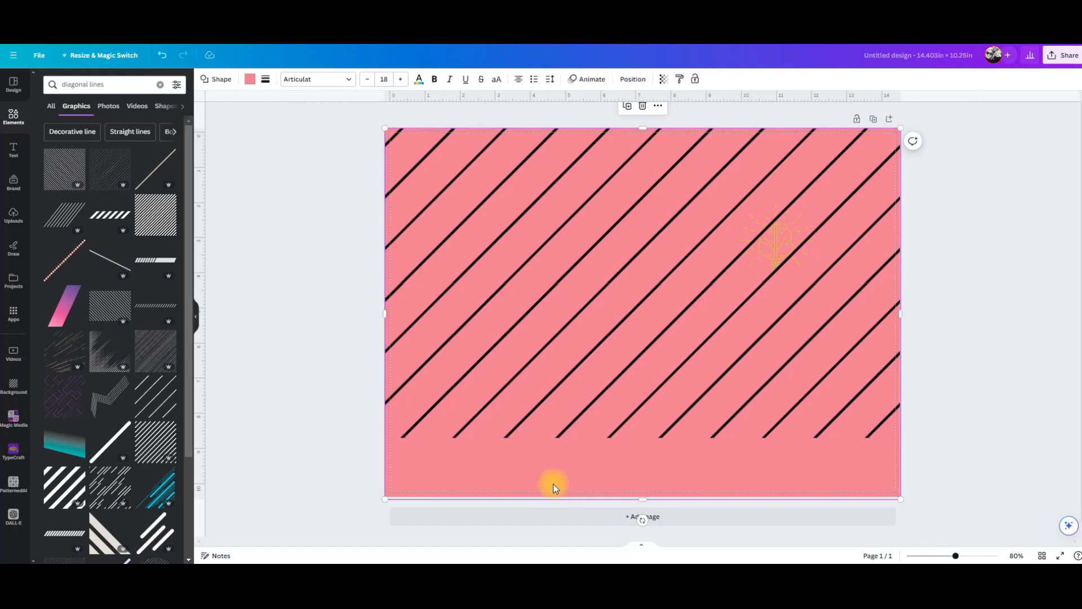
pyautogui.hotkey('ctrl', 'v')
pyautogui.moveTo(574, 165); pyautogui.dragTo(522, 475)
pyautogui.click(990, 321)
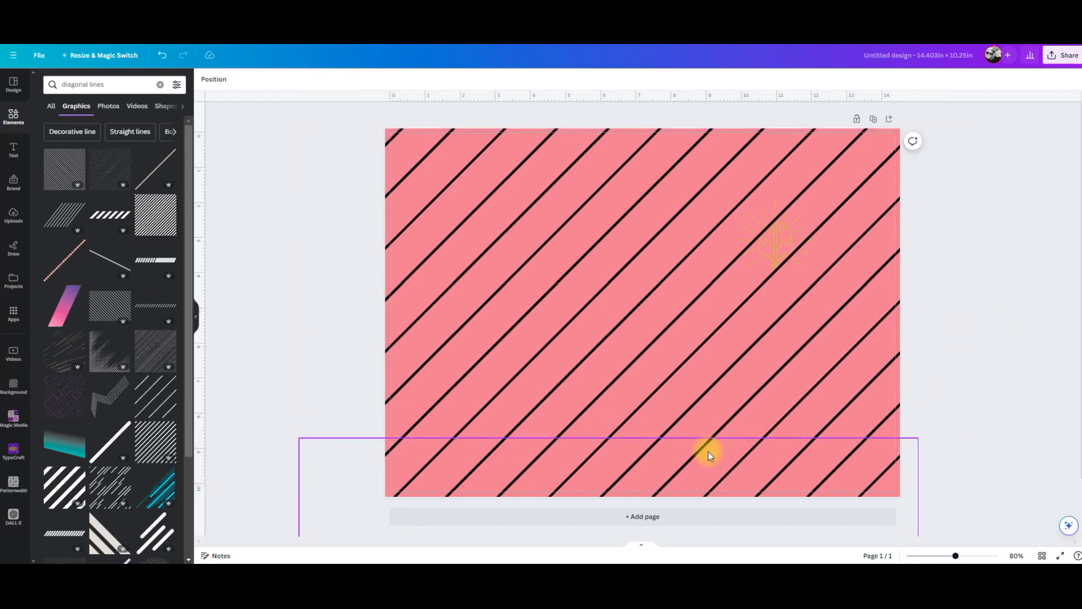
# Group the bottom row with the rows above and move the combined pattern up and left, vertically centred on the page.
pyautogui.click(684, 466)
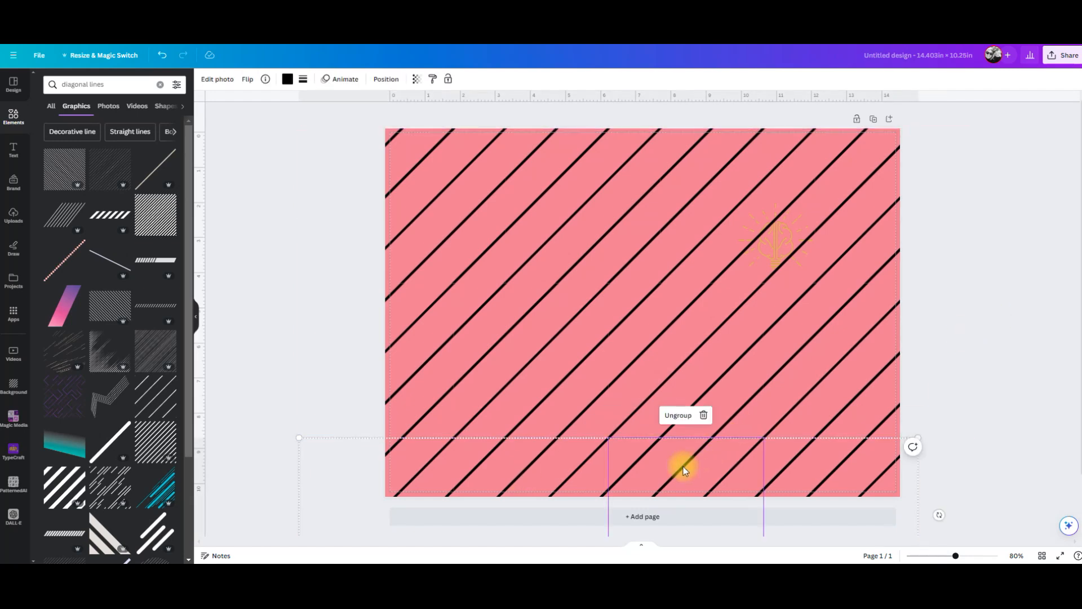
pyautogui.keyDown('shift'); pyautogui.click(636, 321); pyautogui.keyUp('shift')
pyautogui.click(594, 105)
pyautogui.moveTo(701, 344); pyautogui.dragTo(668, 291)
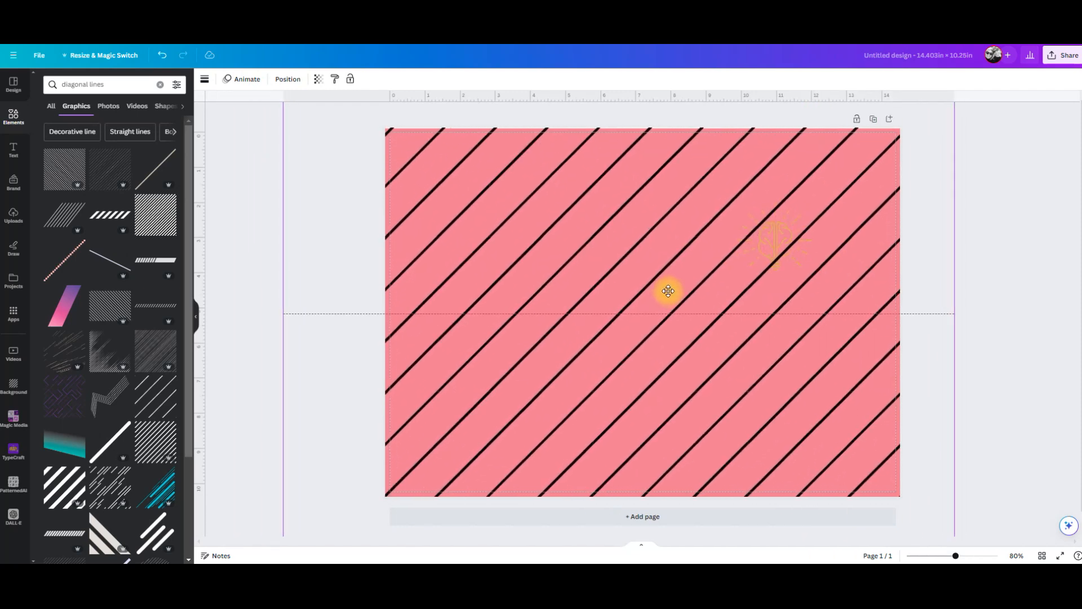
pyautogui.moveTo(668, 291); pyautogui.dragTo(667, 291)
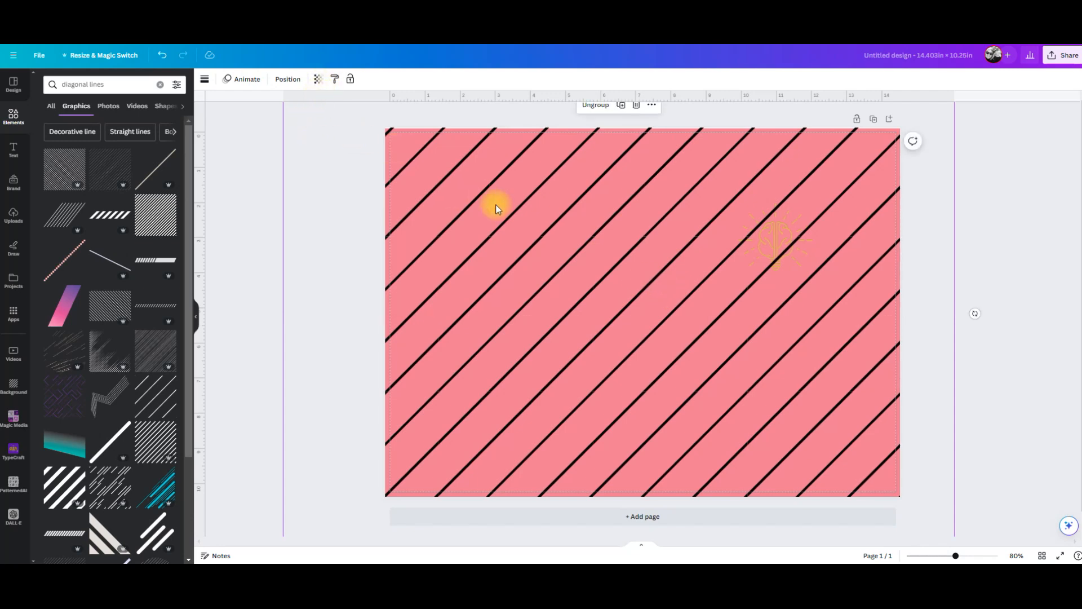
pyautogui.click(206, 83)
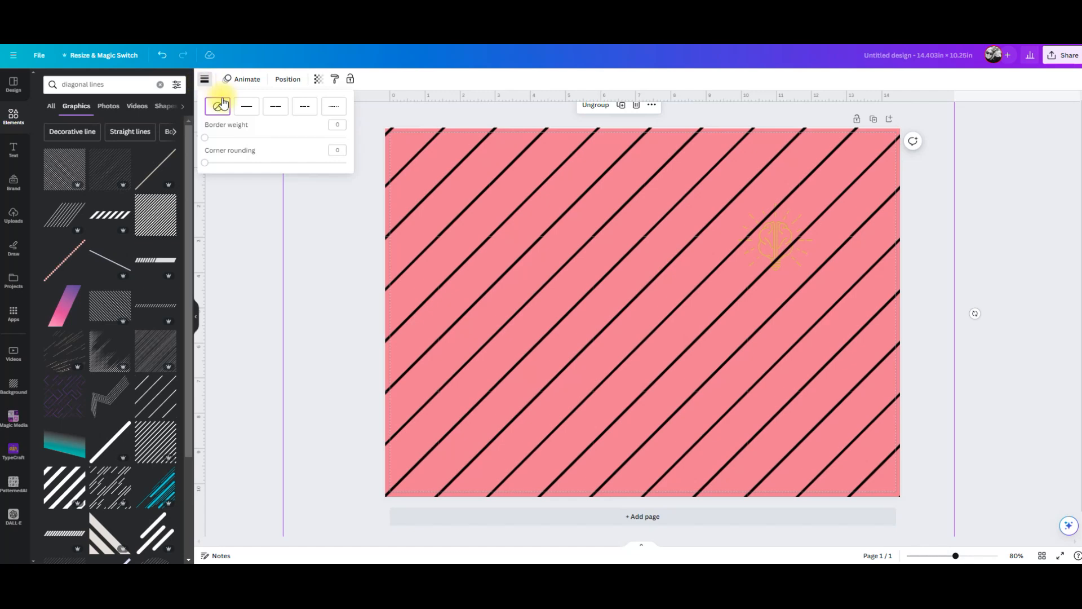
pyautogui.click(251, 113)
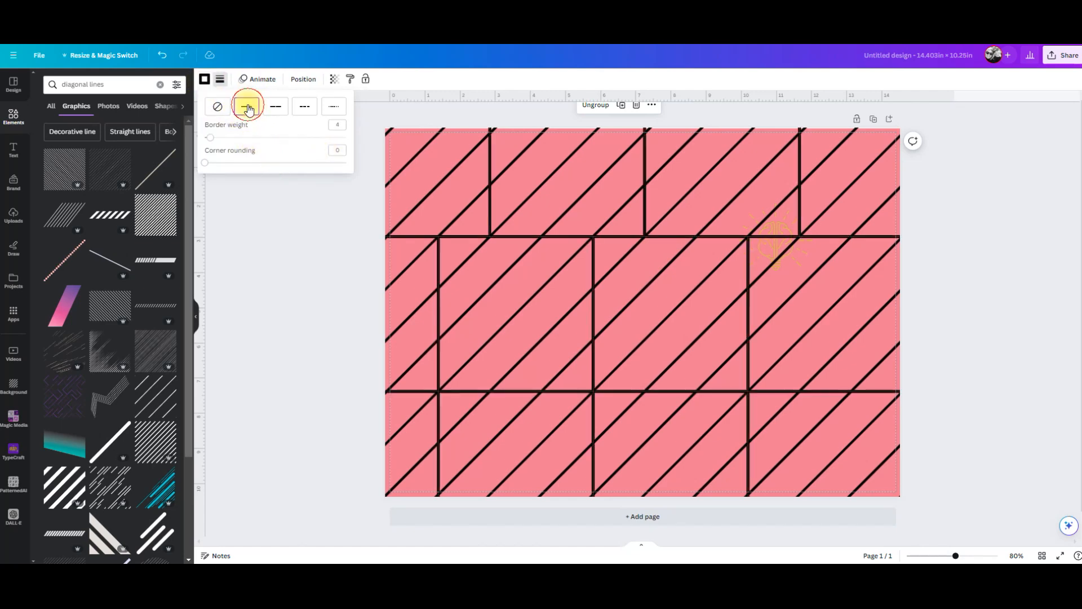
pyautogui.click(163, 56)
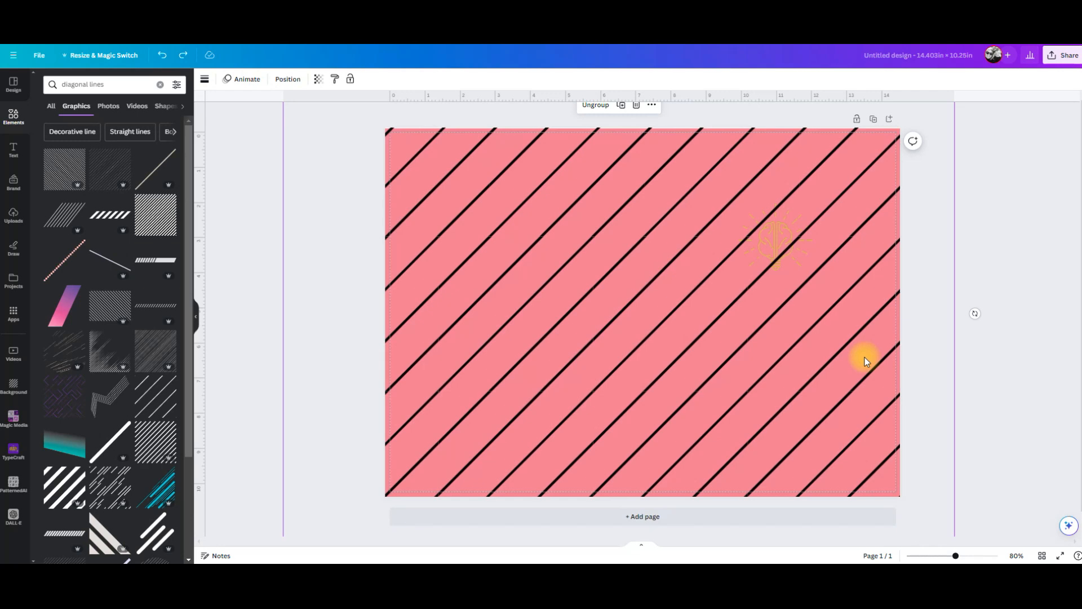
# Recolour the lines of one middle-row tile from black to the document's gold colour.
pyautogui.click(616, 382)
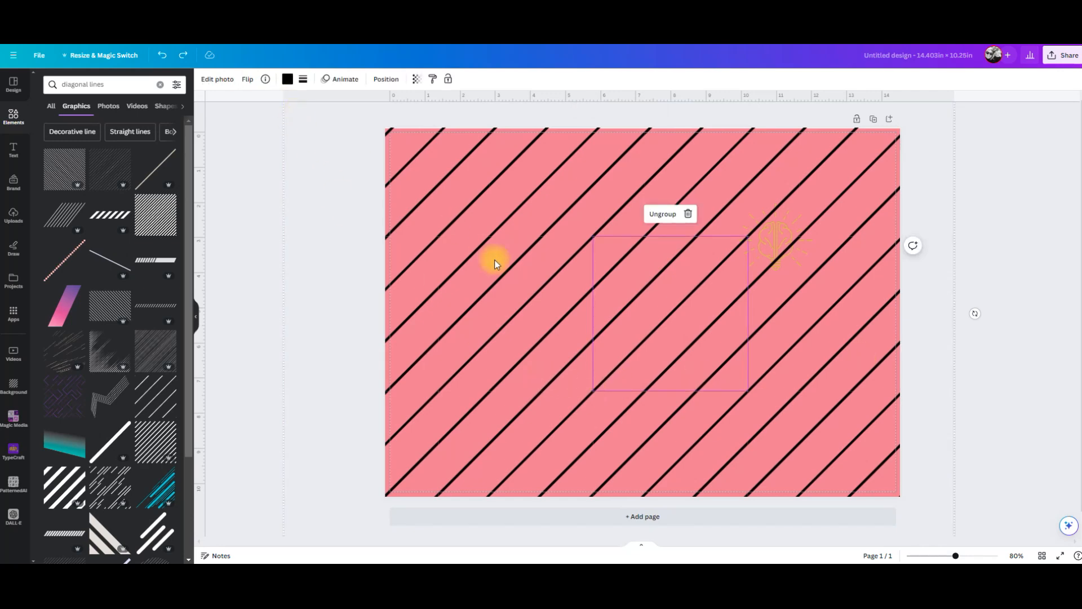
pyautogui.click(286, 81)
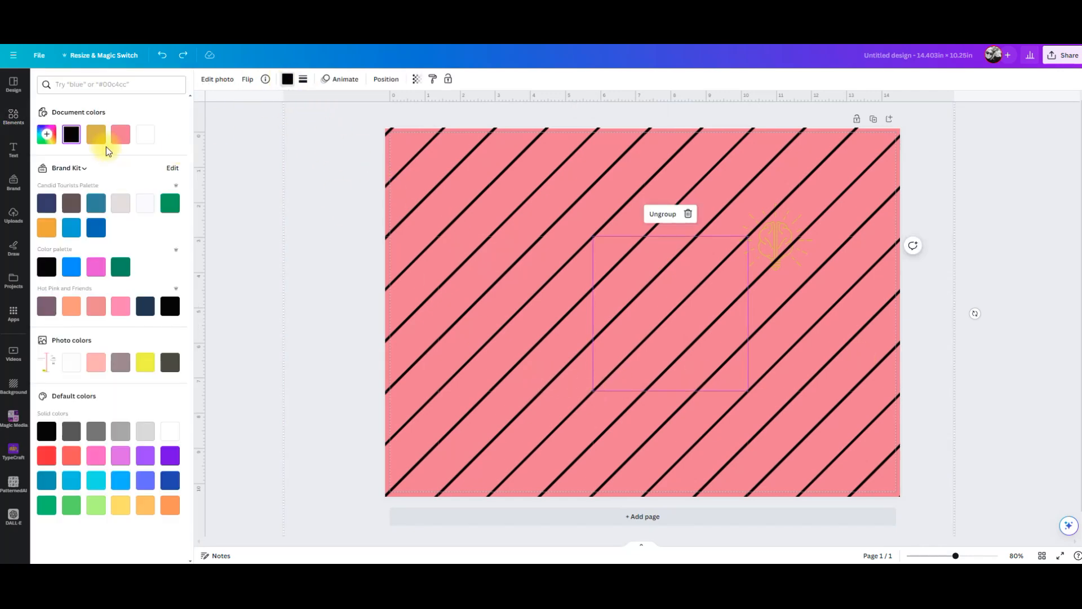
pyautogui.click(97, 135)
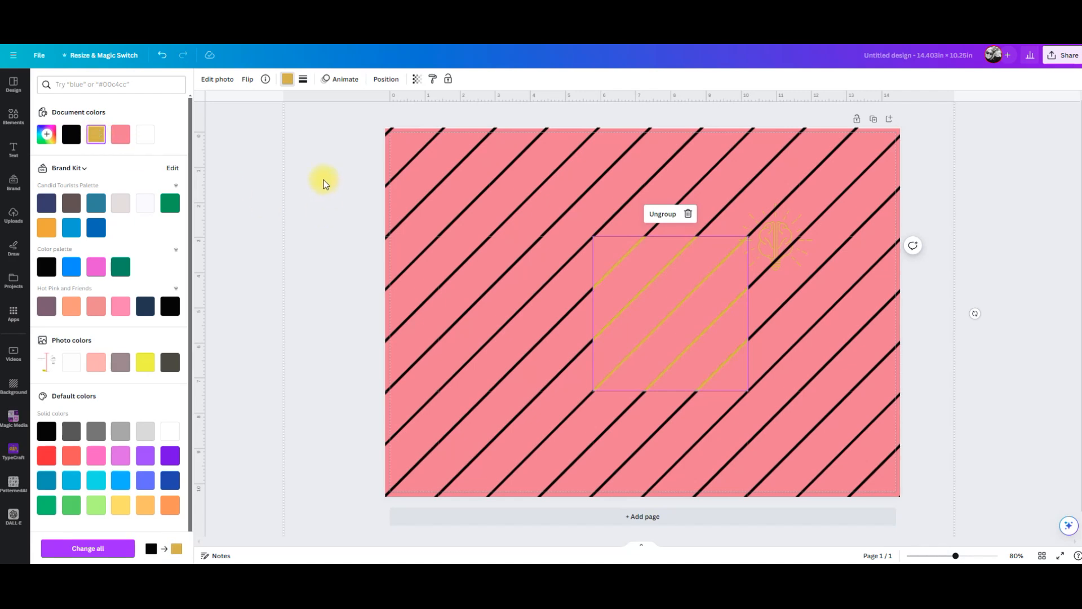
# Nudge the pattern group slightly and recolour the lines of all four top-row tiles to the document's gold colour.
pyautogui.click(311, 214)
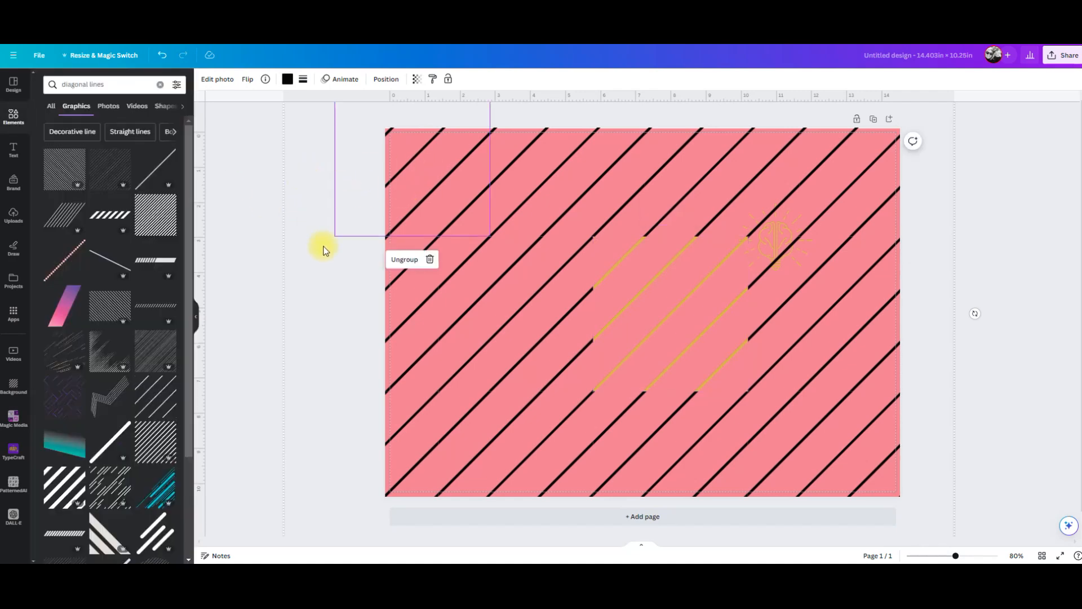
pyautogui.click(485, 214)
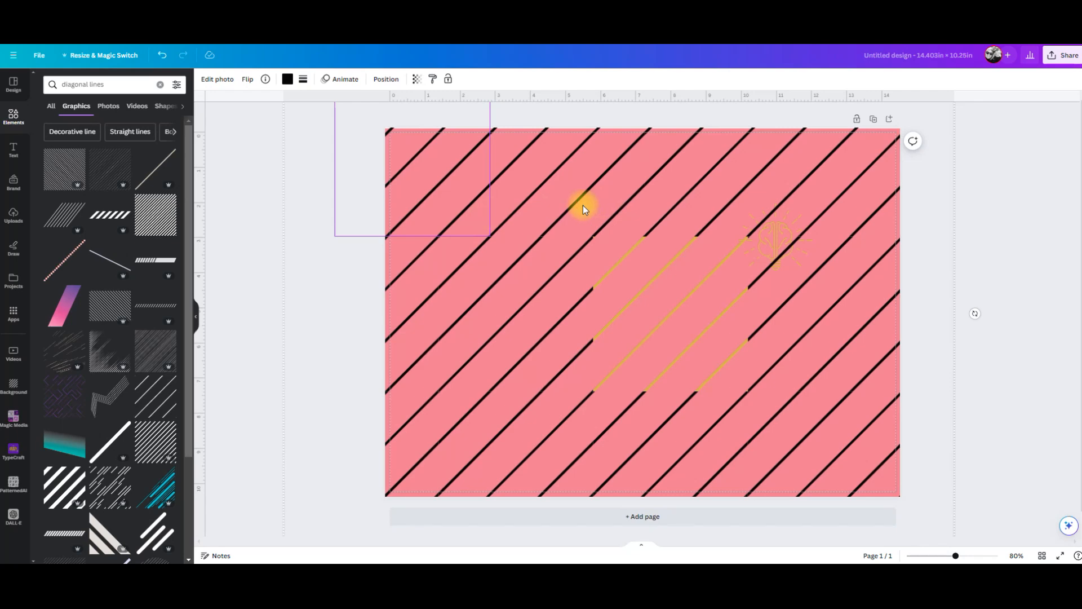
pyautogui.moveTo(334, 210); pyautogui.dragTo(338, 208)
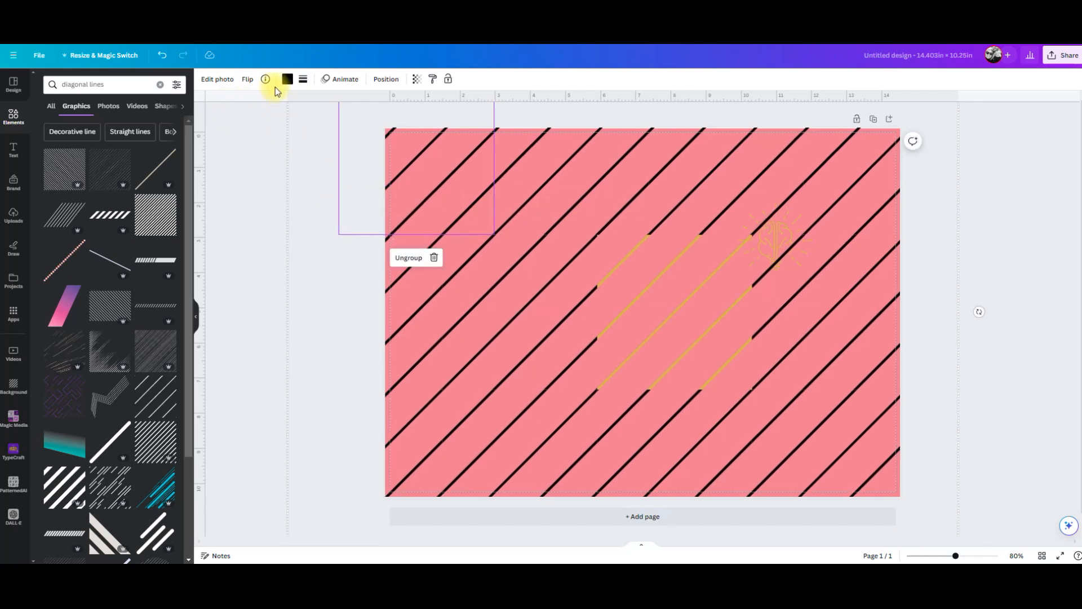
pyautogui.click(288, 79)
pyautogui.click(96, 134)
pyautogui.click(551, 186)
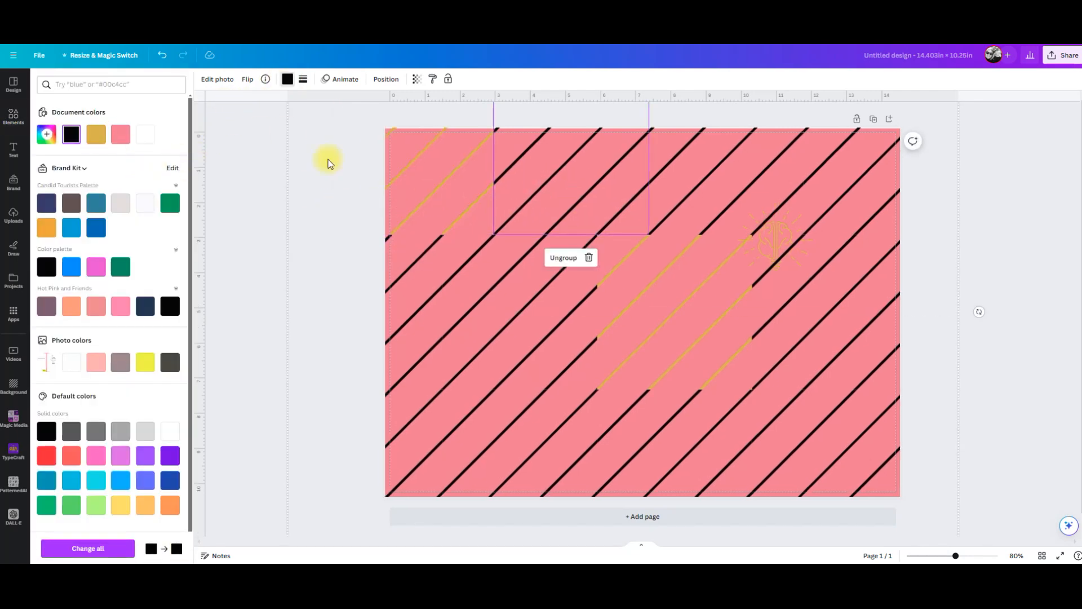
pyautogui.click(96, 134)
pyautogui.click(675, 167)
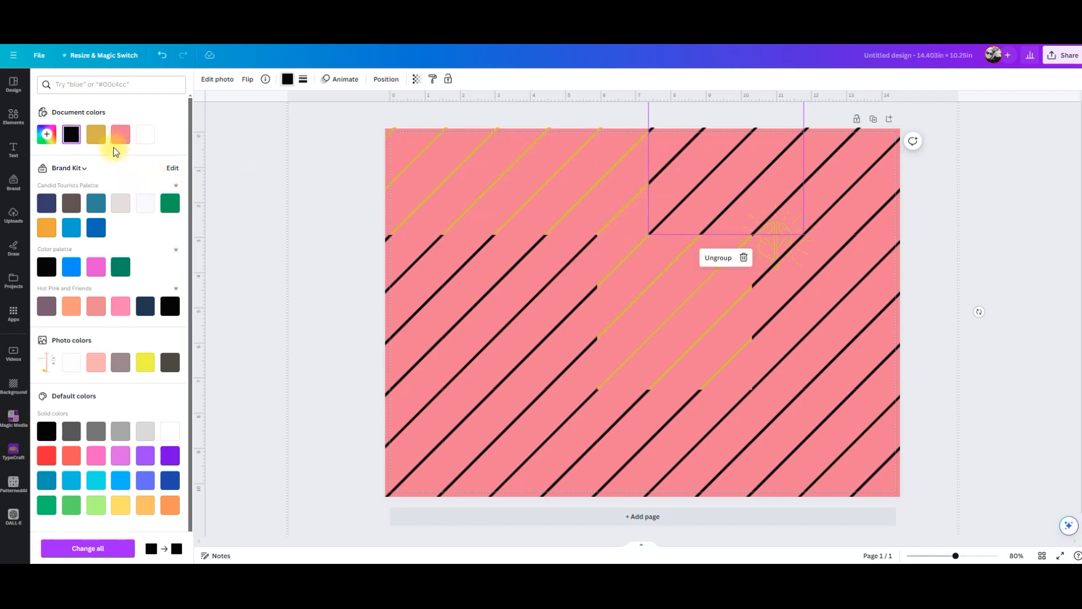
pyautogui.click(95, 134)
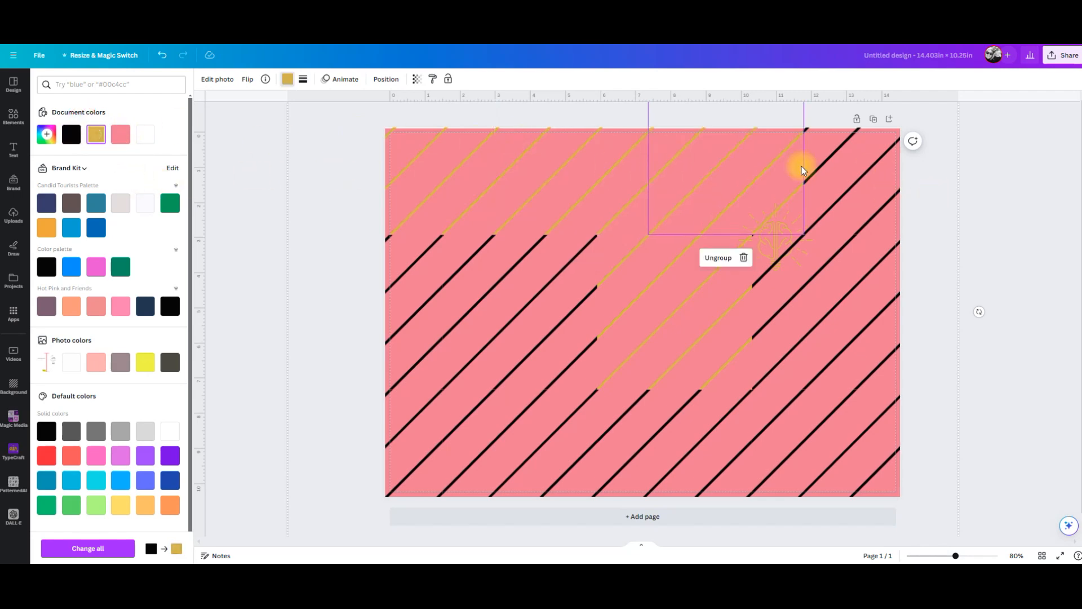
pyautogui.click(804, 170)
pyautogui.click(95, 134)
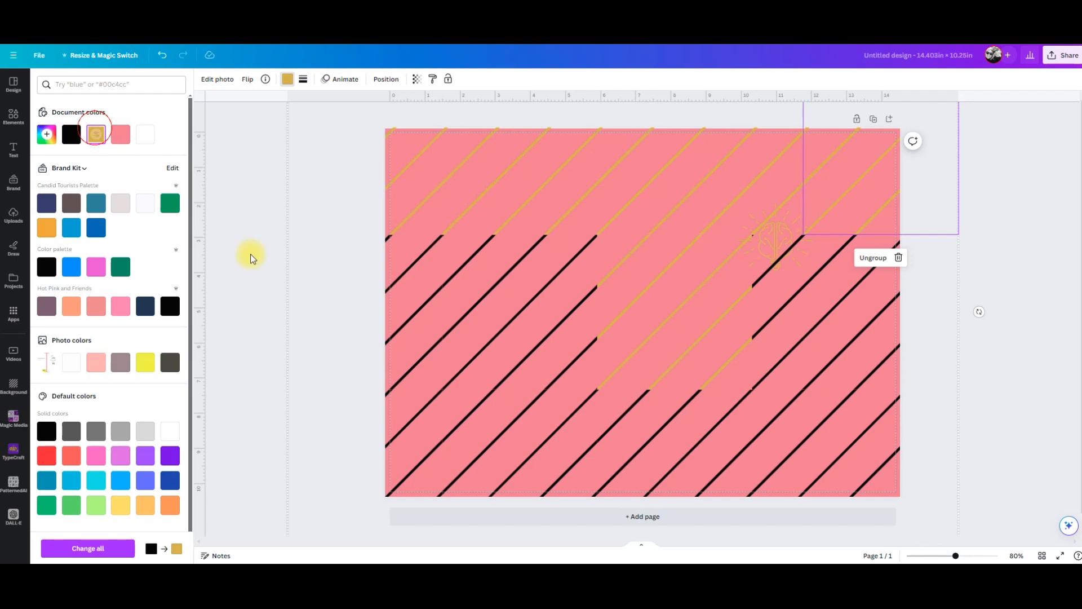
# Recolour the three remaining black middle-row tiles to the document's gold colour.
pyautogui.click(435, 290)
pyautogui.click(96, 135)
pyautogui.click(544, 292)
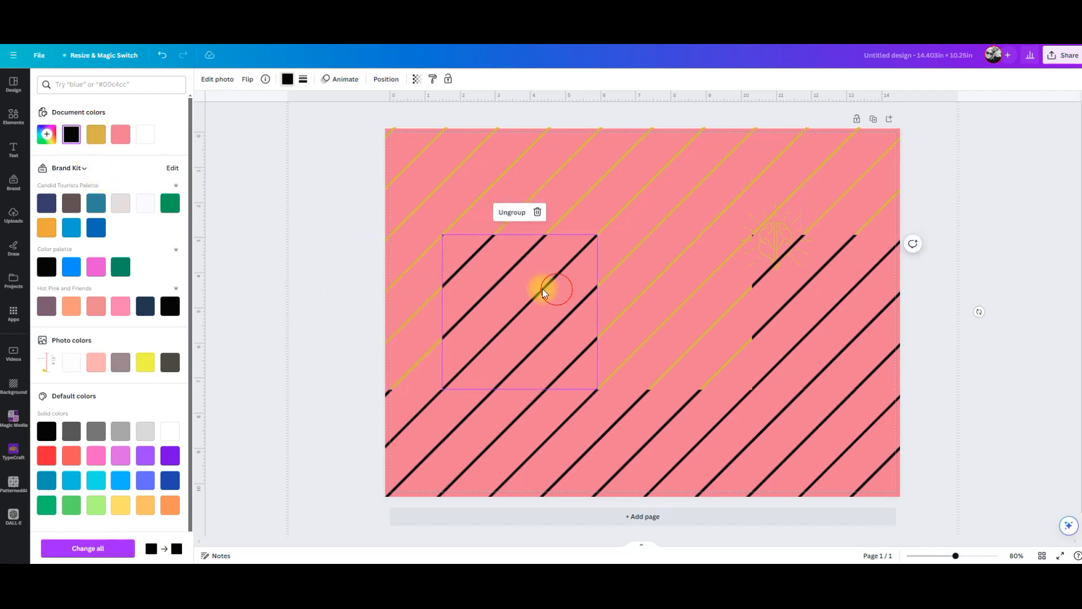
pyautogui.click(96, 134)
pyautogui.click(836, 326)
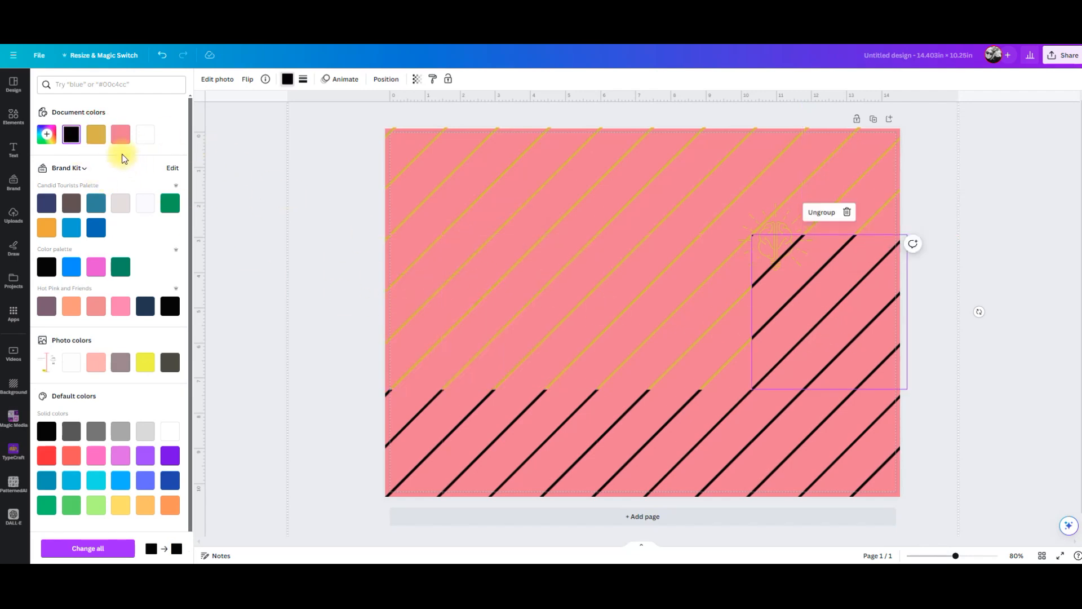
pyautogui.click(96, 135)
# Recolour the four bottom-row line tiles to the document's gold colour.
pyautogui.click(430, 448)
pyautogui.click(96, 135)
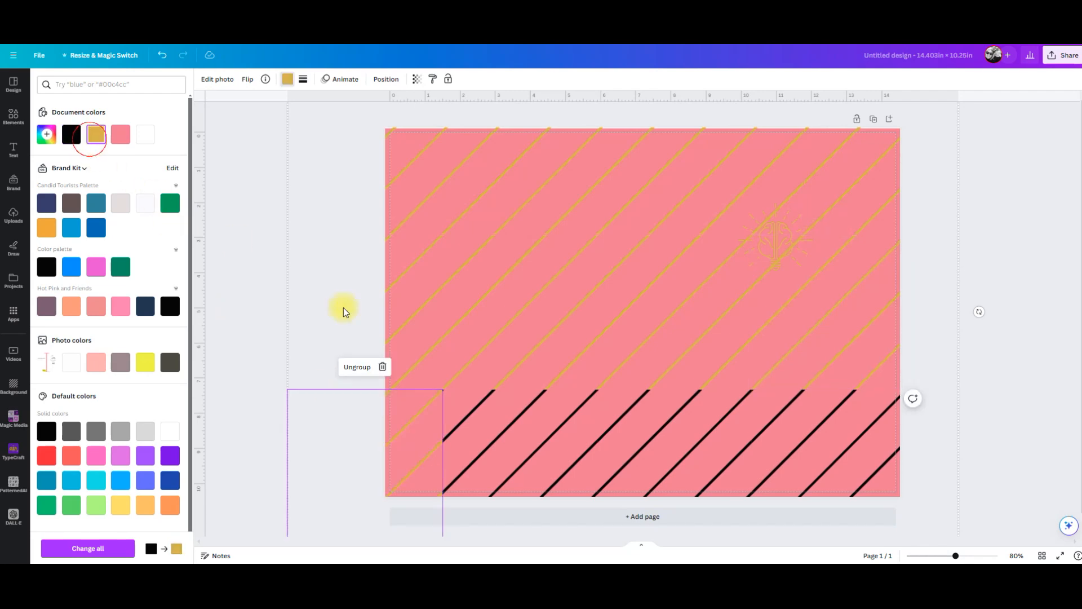
pyautogui.click(494, 411)
pyautogui.click(96, 135)
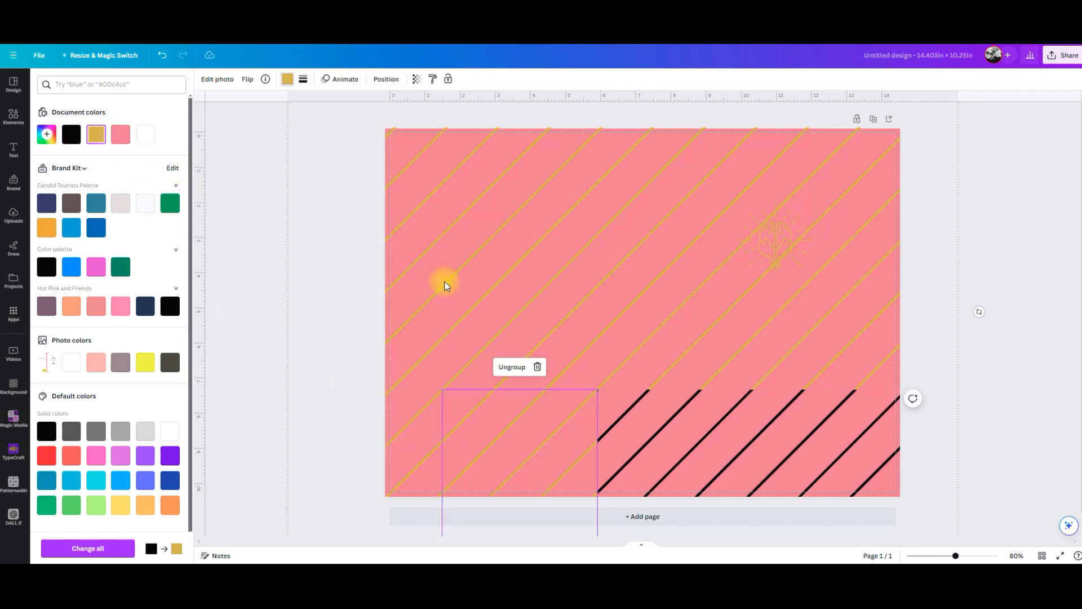
pyautogui.click(665, 417)
pyautogui.click(96, 134)
pyautogui.click(896, 401)
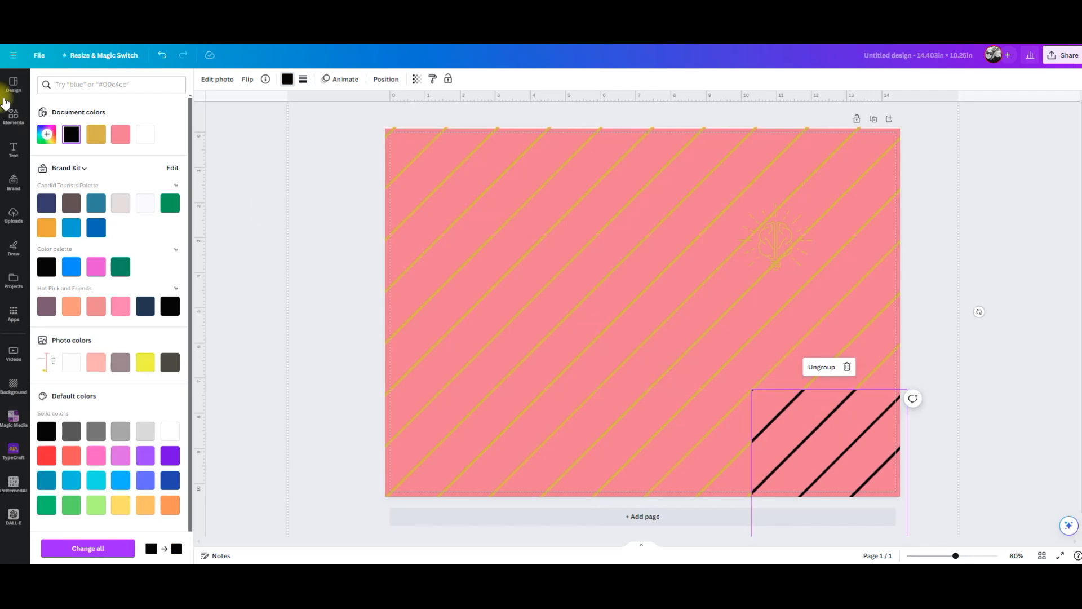
pyautogui.click(96, 134)
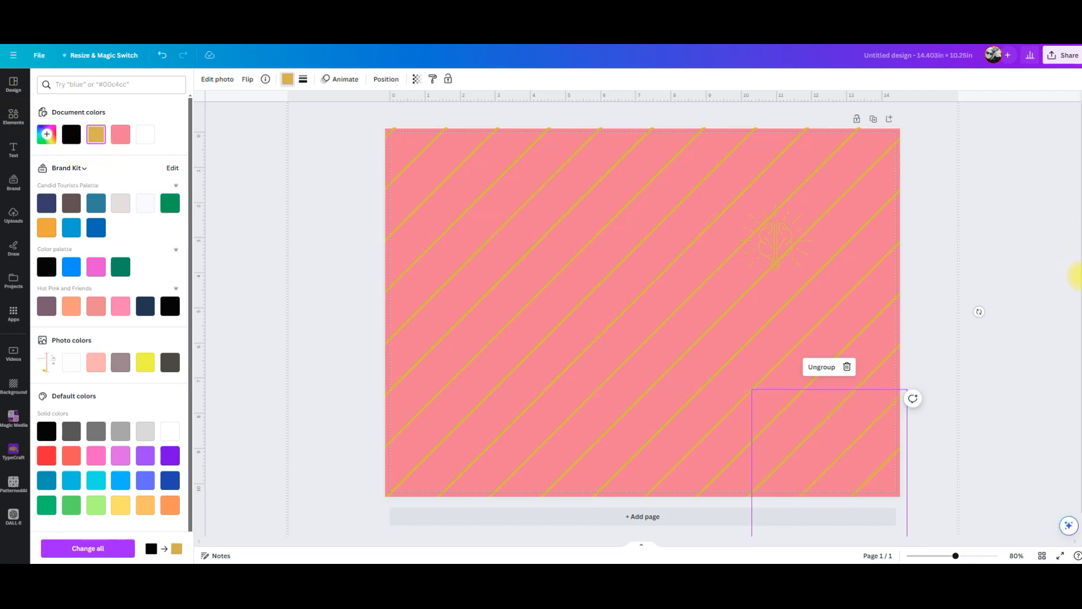
# Shift the gold diagonal-line group slightly across the pink background.
pyautogui.moveTo(664, 331); pyautogui.dragTo(656, 332)
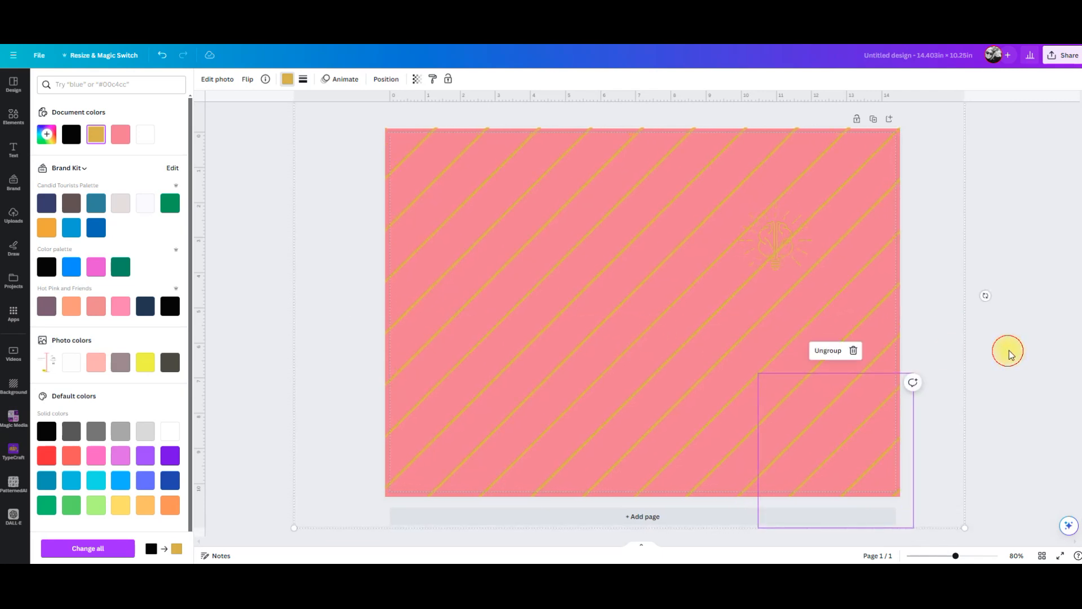
pyautogui.click(1007, 350)
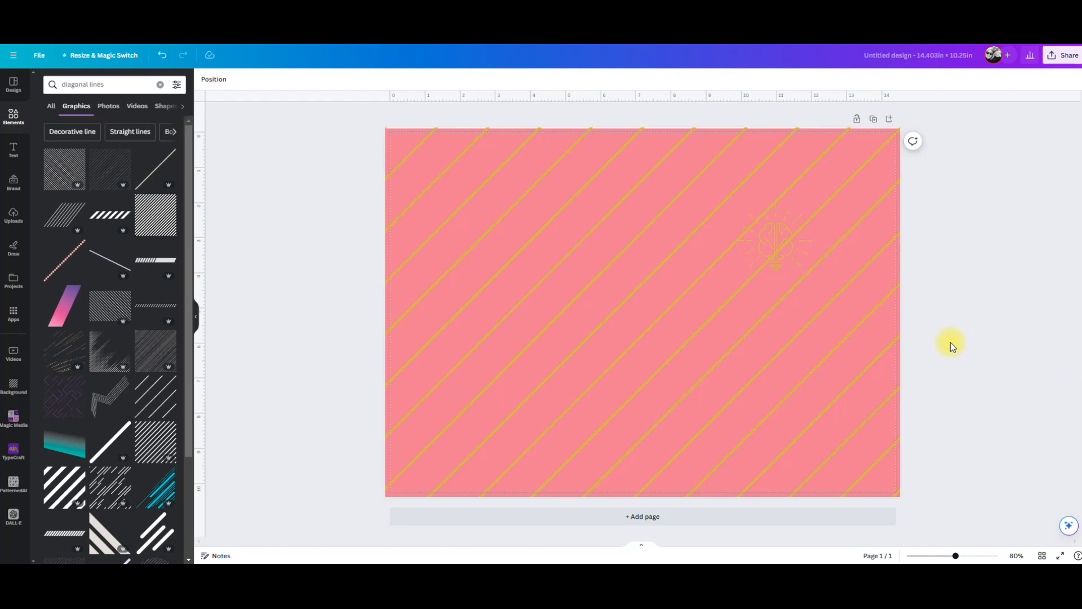
pyautogui.click(609, 316)
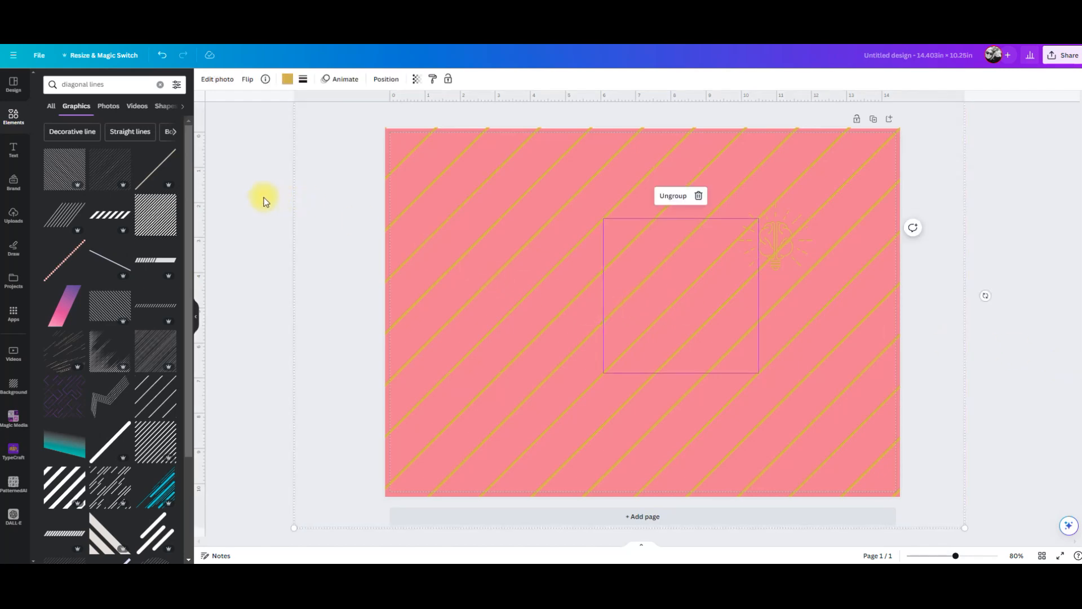
pyautogui.click(337, 207)
pyautogui.click(475, 212)
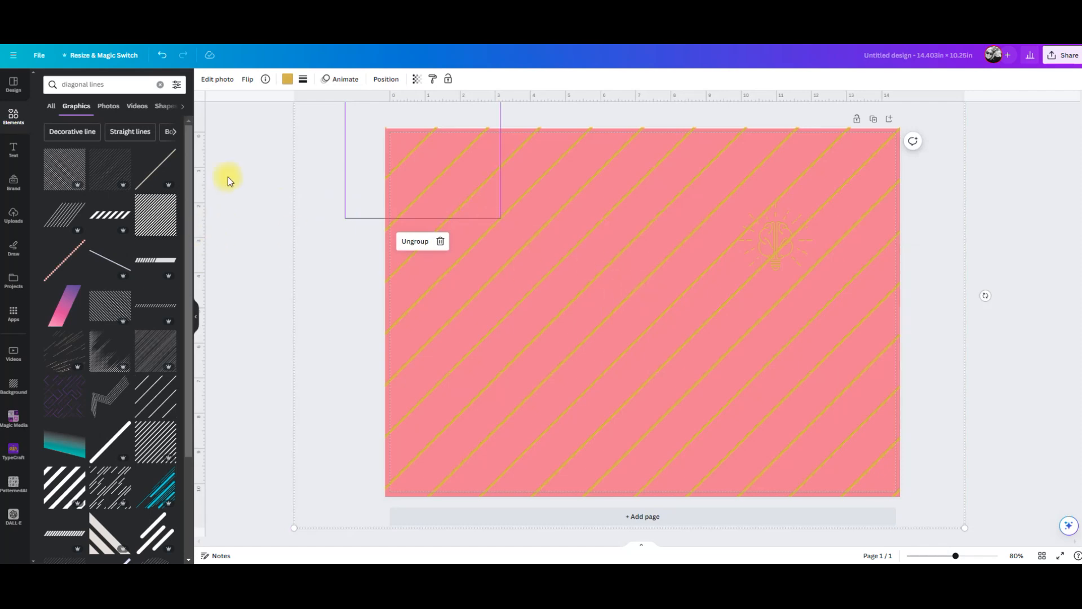
pyautogui.moveTo(225, 149); pyautogui.dragTo(897, 417)
pyautogui.moveTo(805, 243); pyautogui.dragTo(1043, 281)
pyautogui.moveTo(295, 120); pyautogui.dragTo(1006, 499)
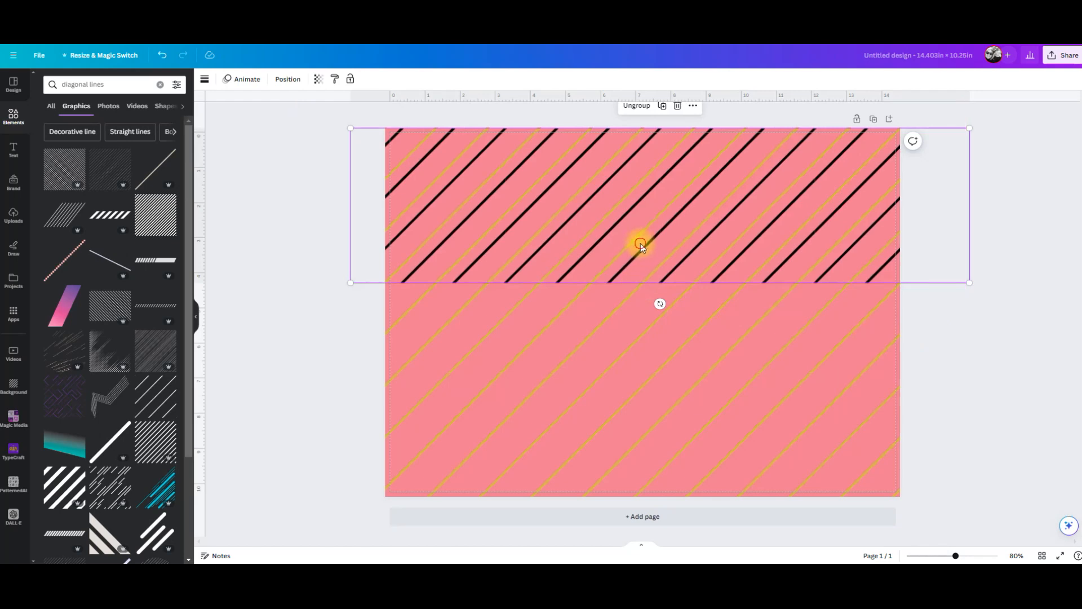
pyautogui.moveTo(640, 244); pyautogui.dragTo(581, 383)
pyautogui.press('Delete')
# Nudge the gold line group diagonally along its lines to fine-tune how it covers the page.
pyautogui.click(742, 370)
pyautogui.click(705, 317)
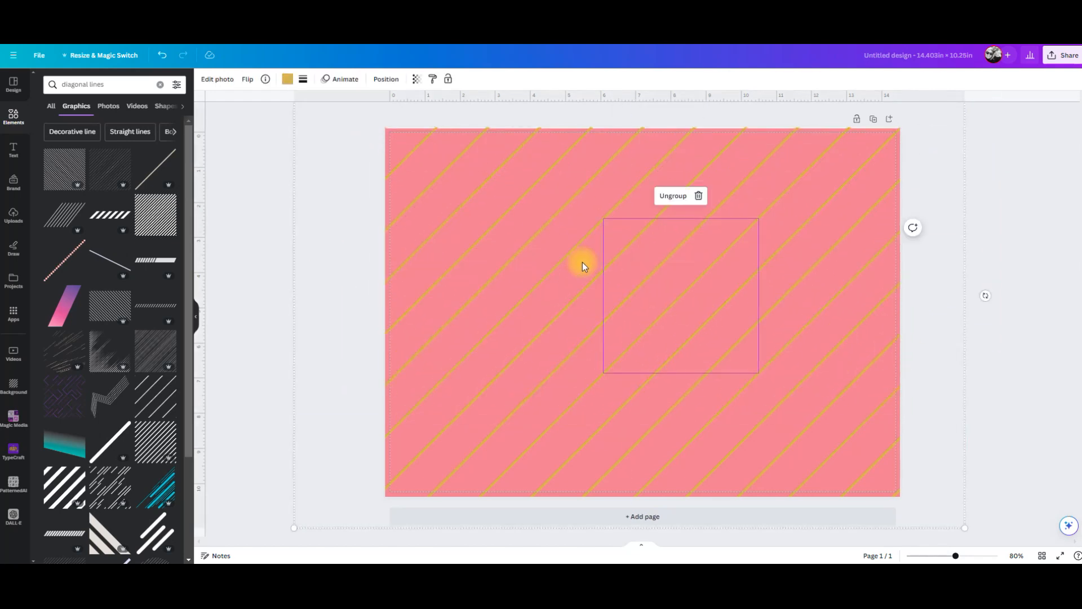
pyautogui.click(427, 199)
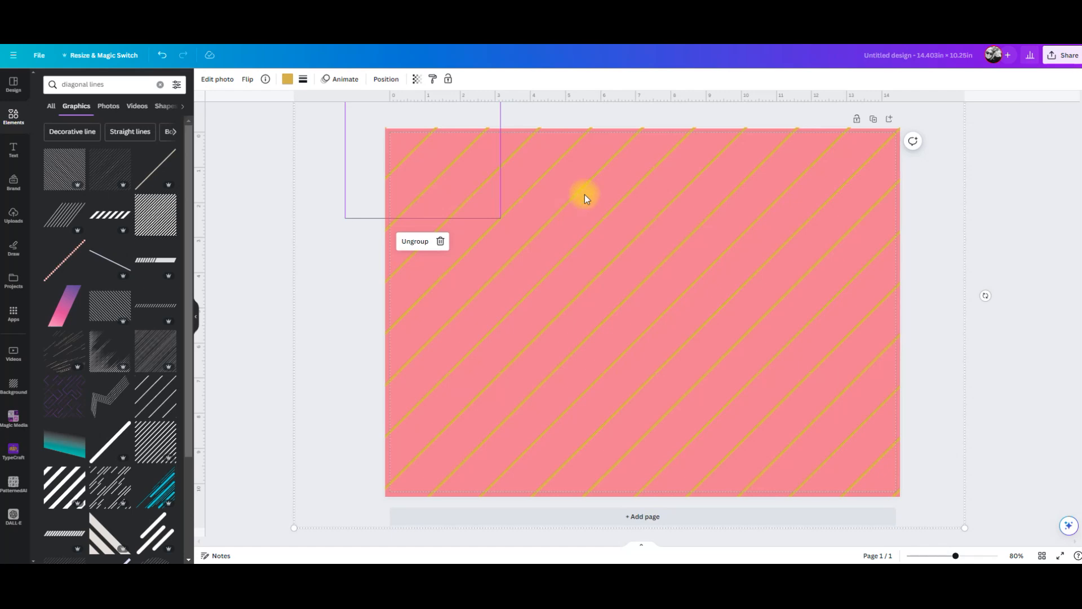
pyautogui.moveTo(534, 260); pyautogui.dragTo(538, 255)
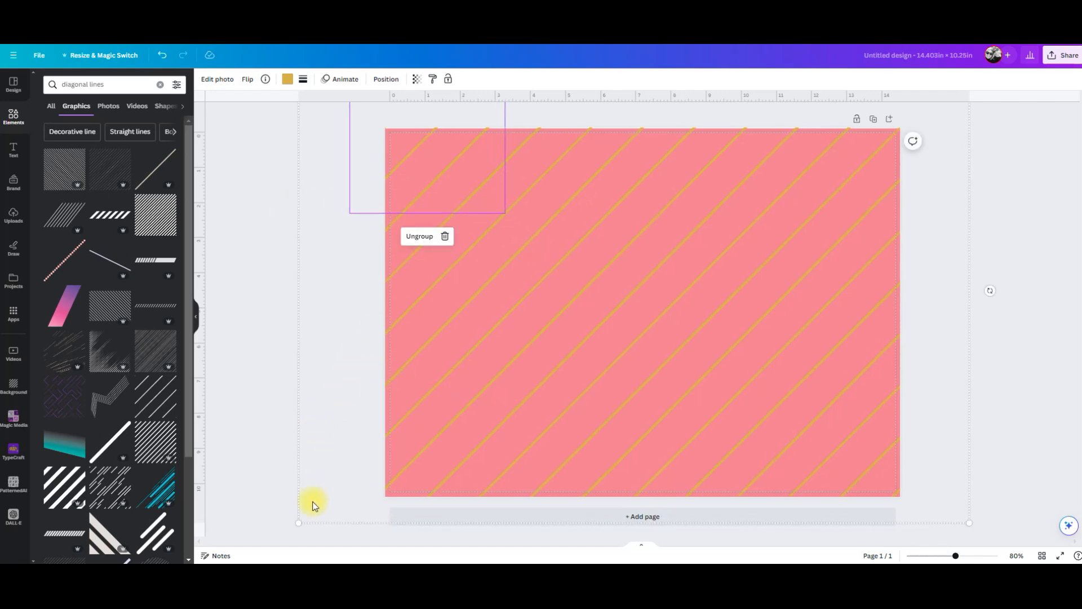
pyautogui.click(331, 529)
pyautogui.click(391, 493)
pyautogui.moveTo(392, 495); pyautogui.dragTo(516, 489)
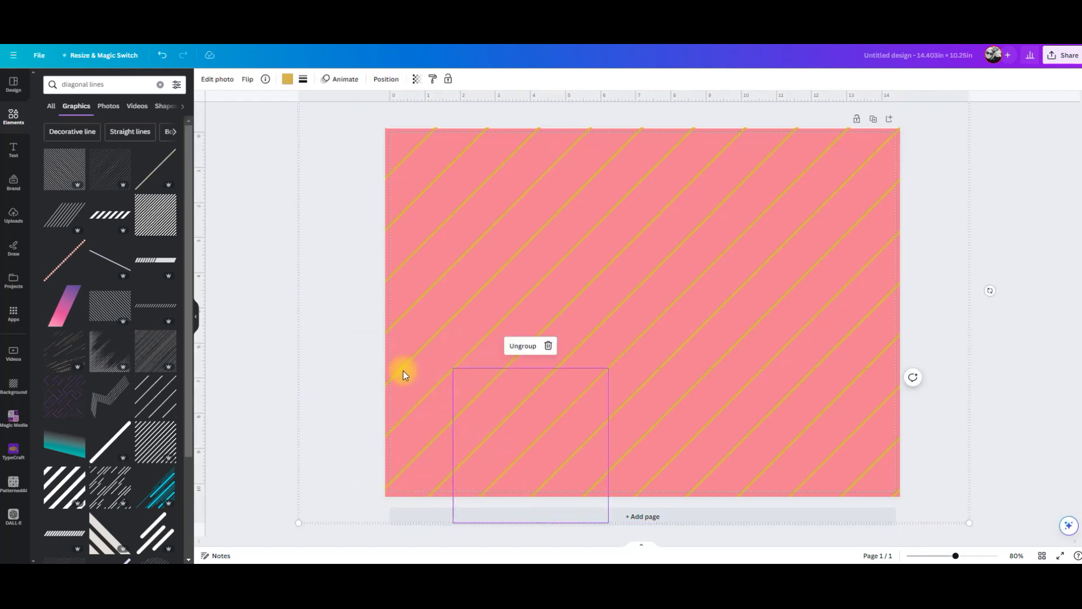
pyautogui.hotkey('ctrl', 'z')
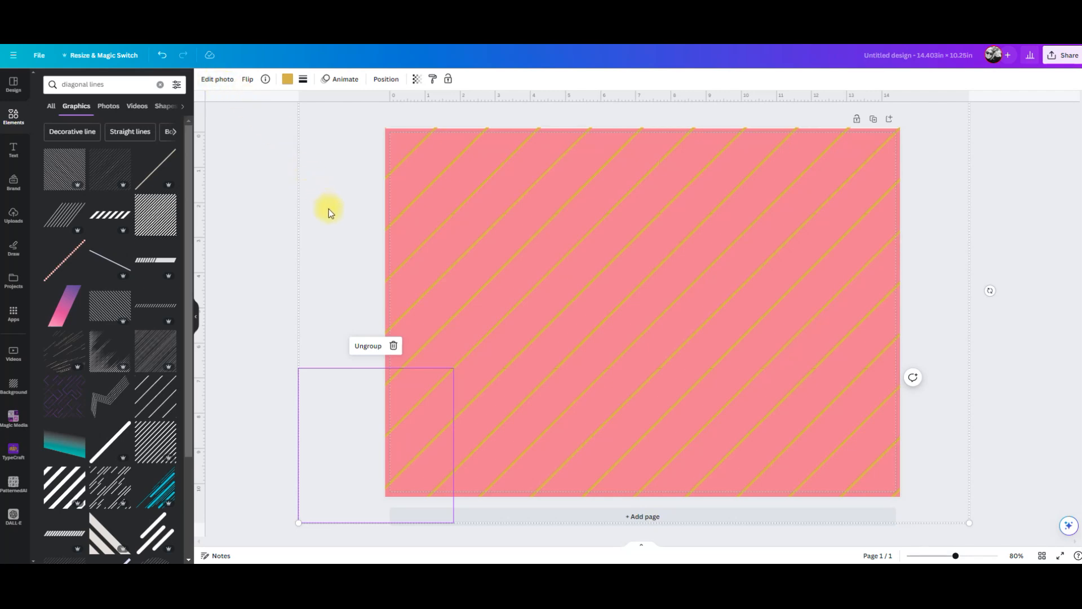
pyautogui.moveTo(737, 278)
pyautogui.mouseDown()
pyautogui.moveTo(718, 278)
pyautogui.moveTo(727, 289)
pyautogui.mouseUp()
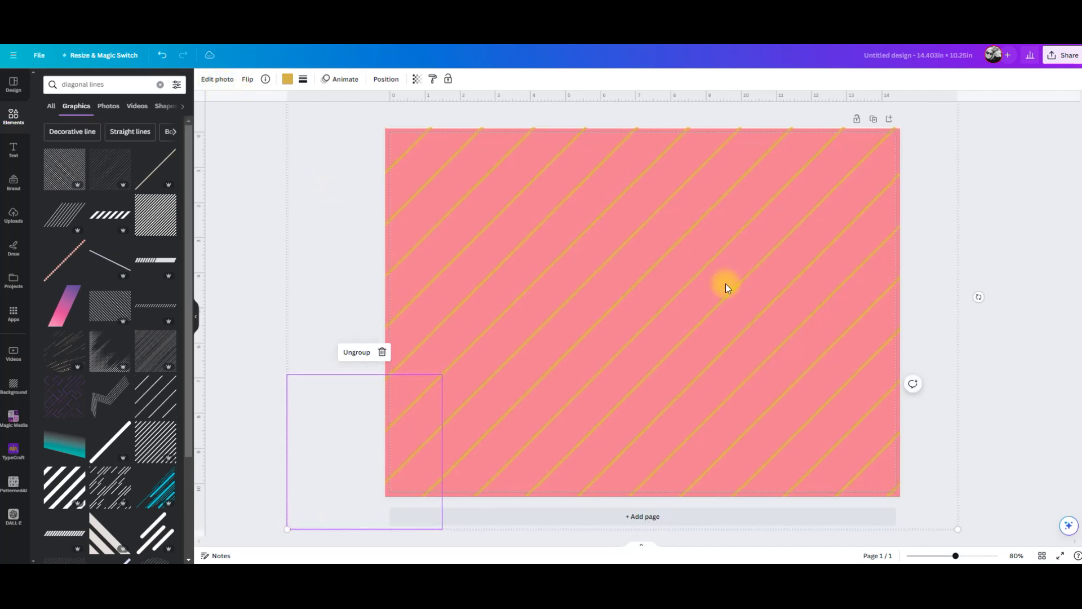
# Duplicate the whole gold line group and place the copy over the original on the page.
pyautogui.rightClick(726, 288)
pyautogui.click(761, 295)
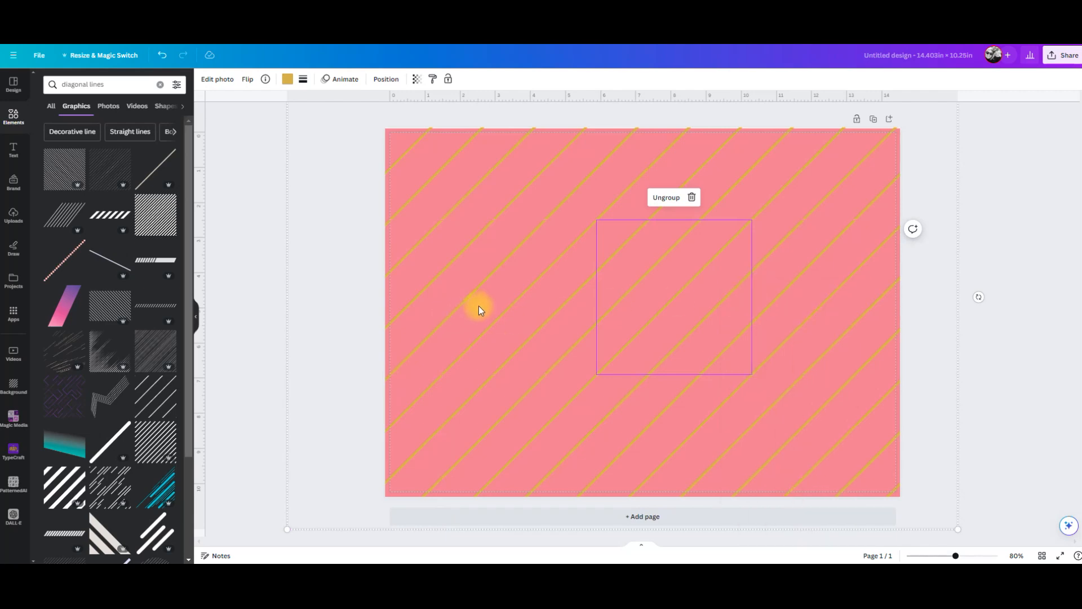
pyautogui.rightClick(246, 264)
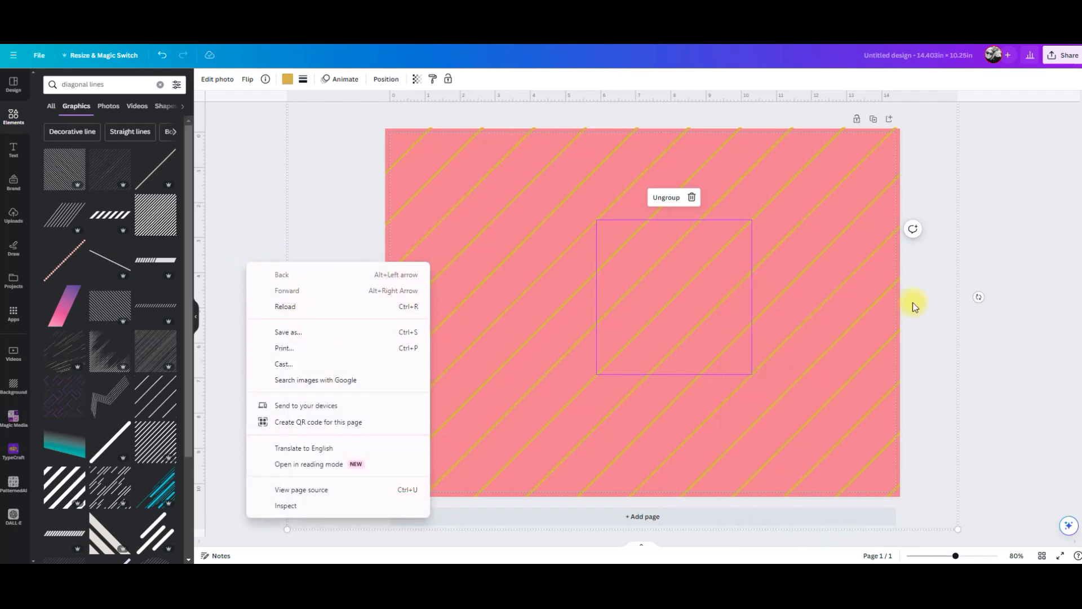
pyautogui.click(775, 323)
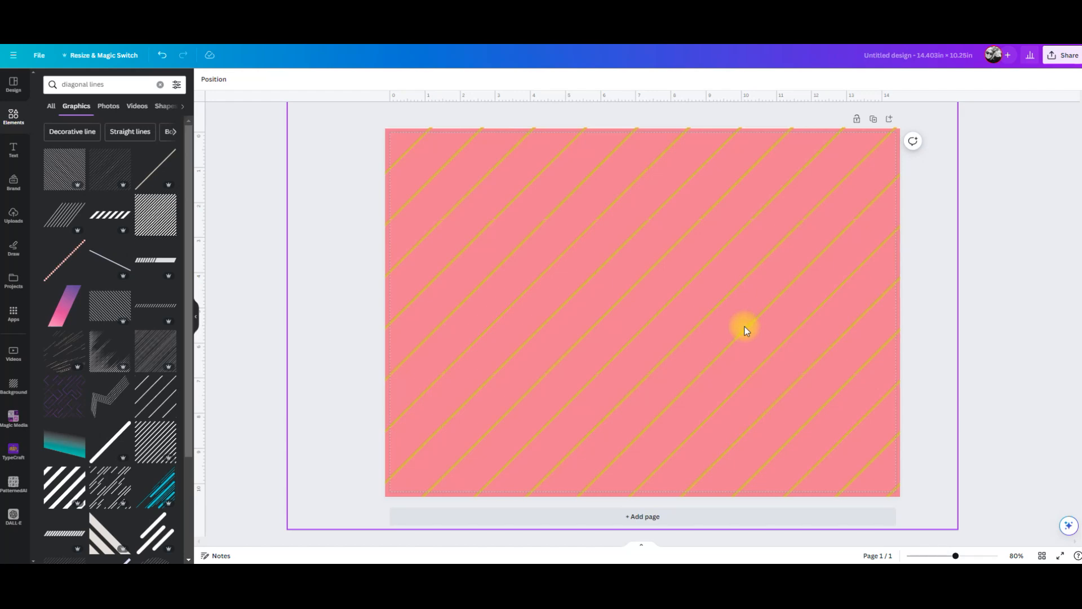
pyautogui.hotkey('ctrl', 'v')
pyautogui.moveTo(650, 309); pyautogui.dragTo(801, 59)
pyautogui.moveTo(680, 212); pyautogui.dragTo(580, 202)
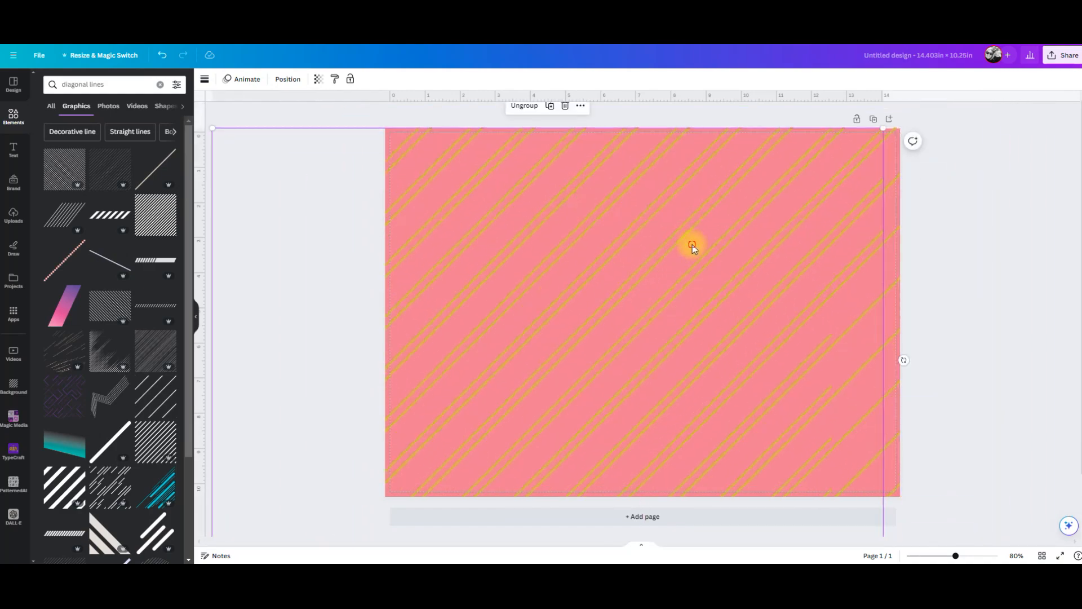
# Rotate the copied line group 90° to cross the original lines and enlarge it to cover the whole page.
pyautogui.moveTo(694, 247); pyautogui.dragTo(727, 231)
pyautogui.moveTo(935, 341); pyautogui.dragTo(582, 445)
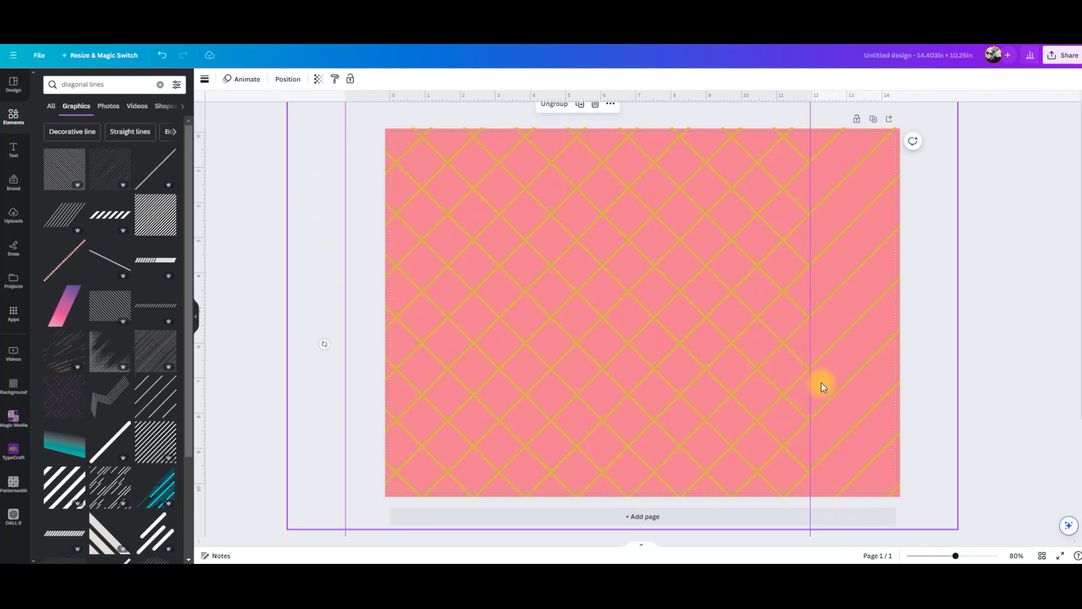
pyautogui.moveTo(964, 558); pyautogui.dragTo(945, 558)
pyautogui.moveTo(739, 523); pyautogui.dragTo(932, 516)
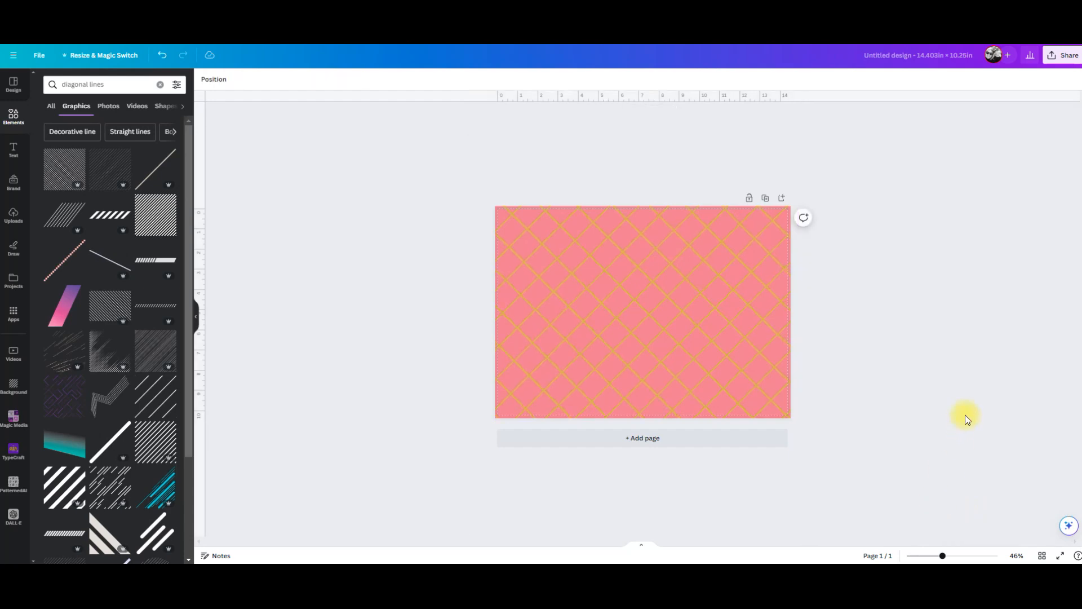
pyautogui.moveTo(944, 557); pyautogui.dragTo(955, 556)
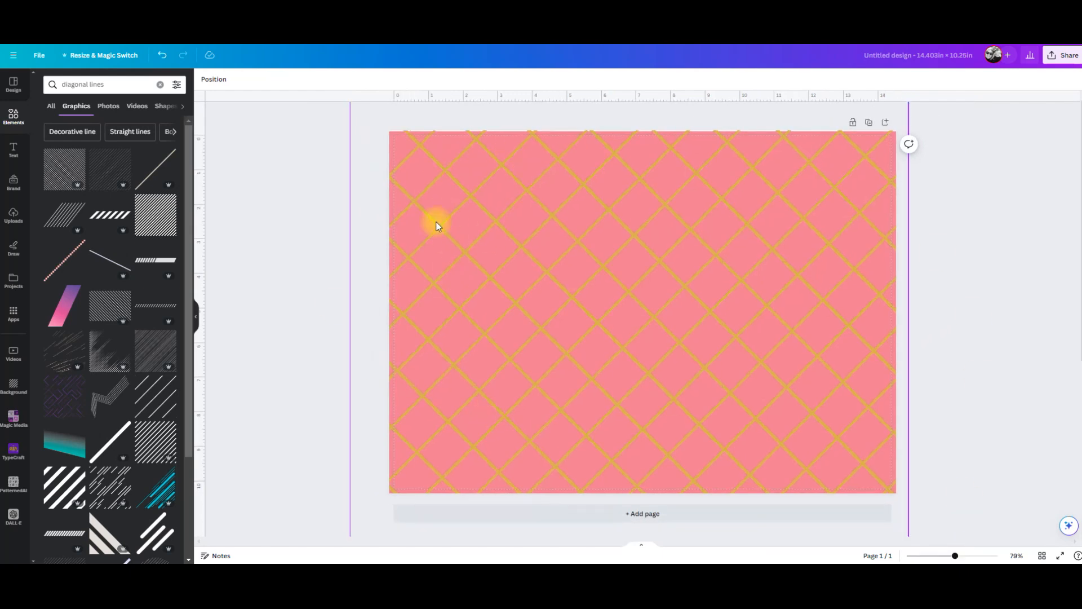
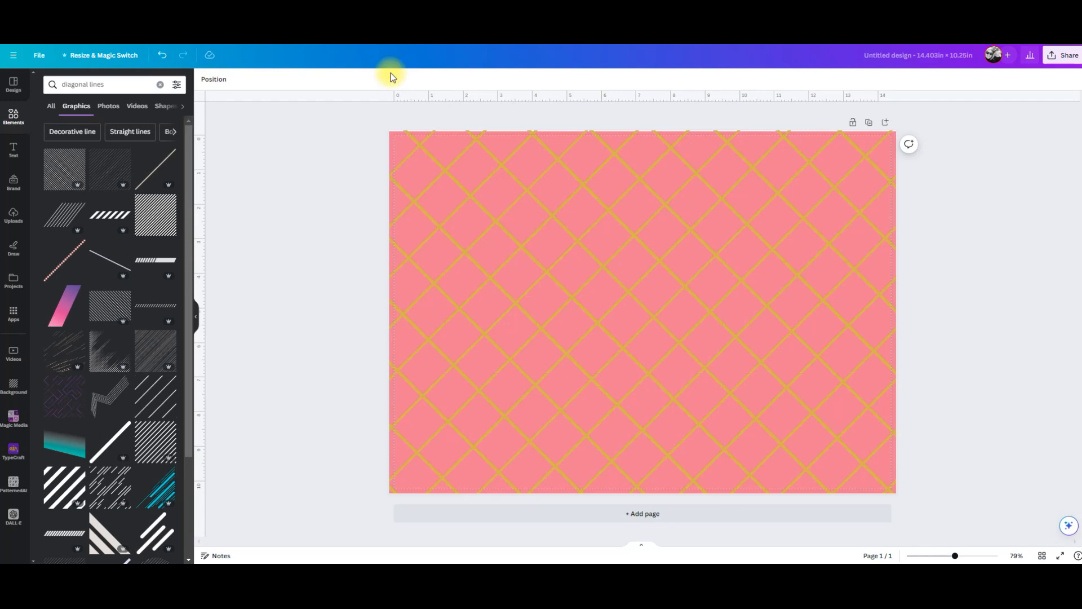
# Select the pink background rectangle beneath the two line groups and recolour it to the deeper pink #E45F93.
pyautogui.click(421, 312)
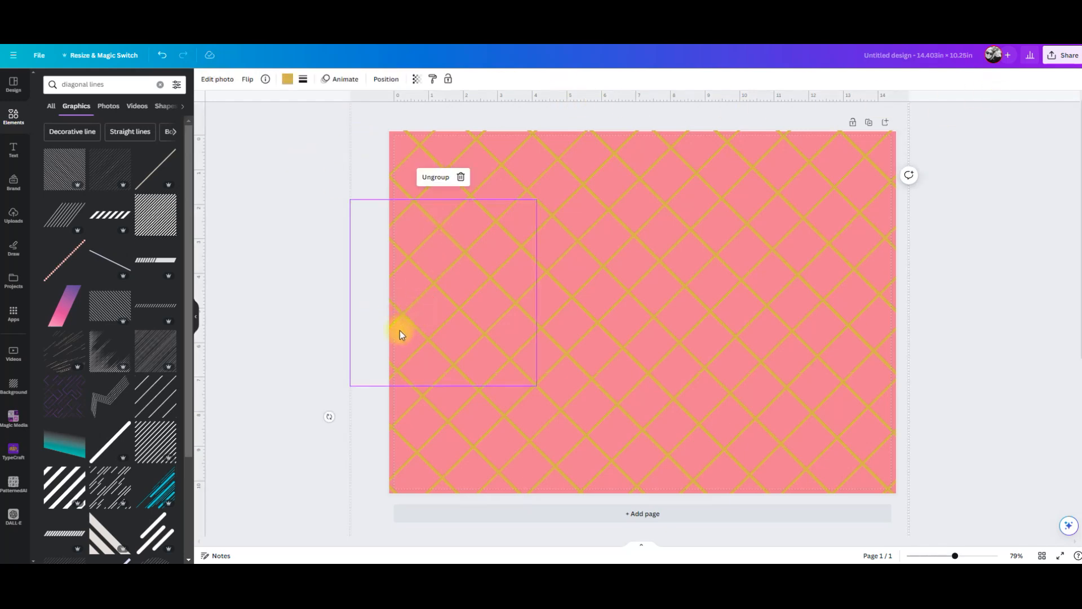
pyautogui.click(385, 81)
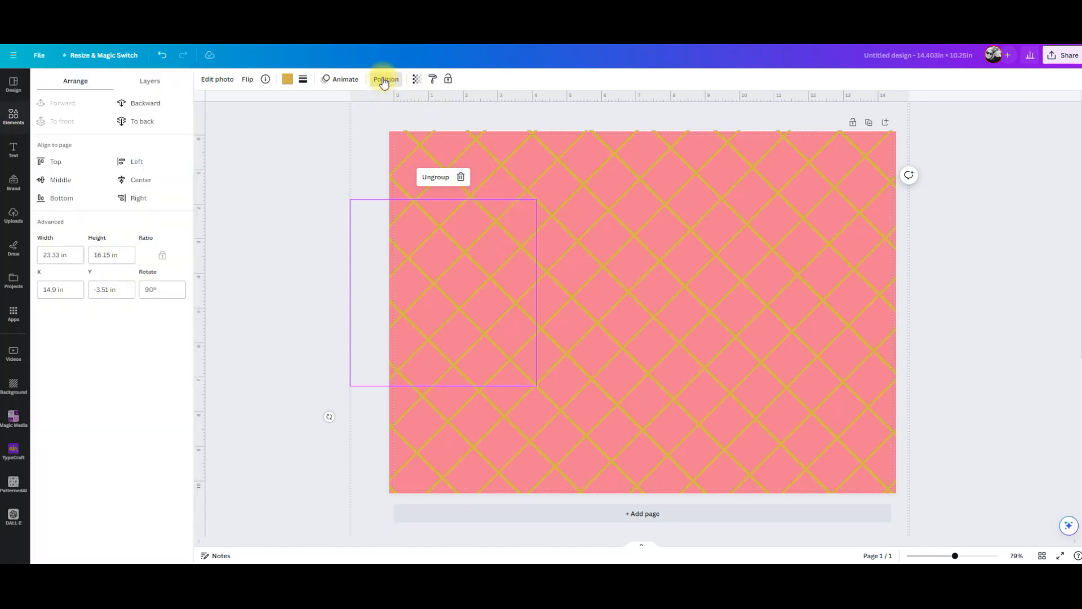
pyautogui.click(151, 82)
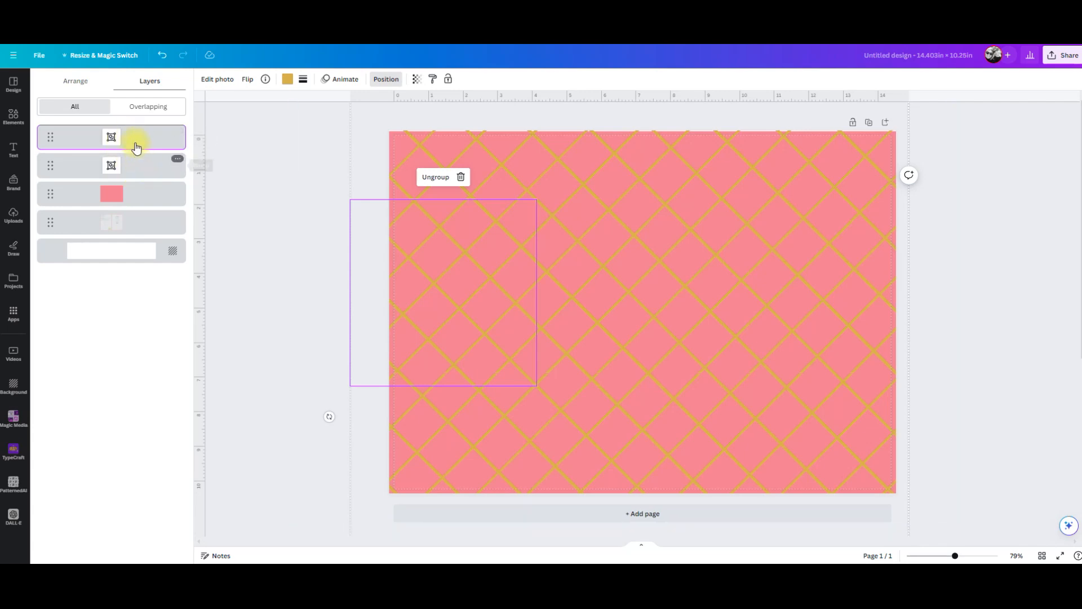
pyautogui.click(133, 196)
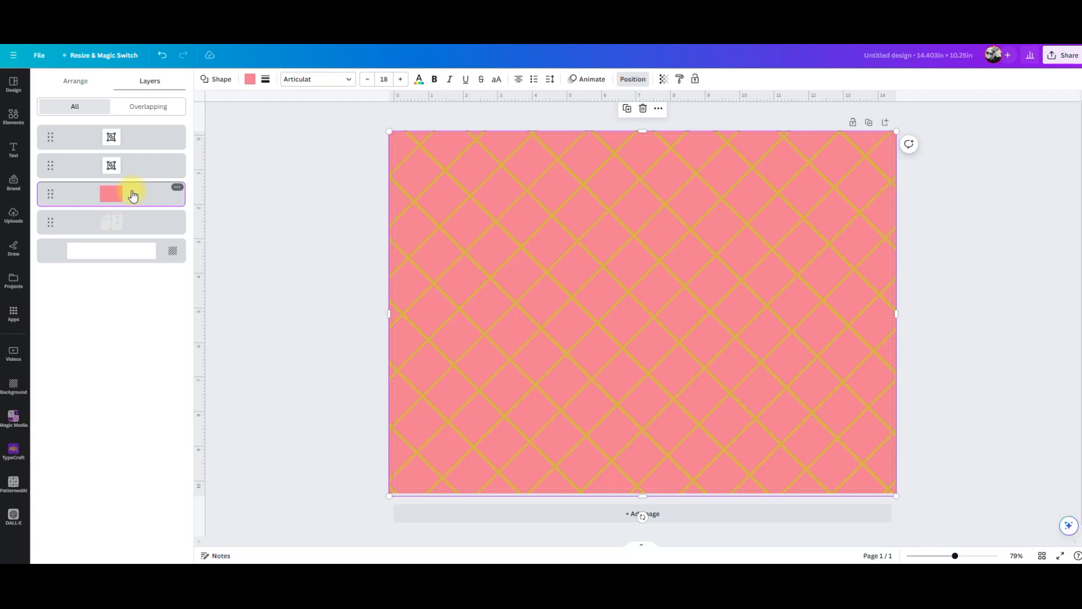
pyautogui.click(249, 81)
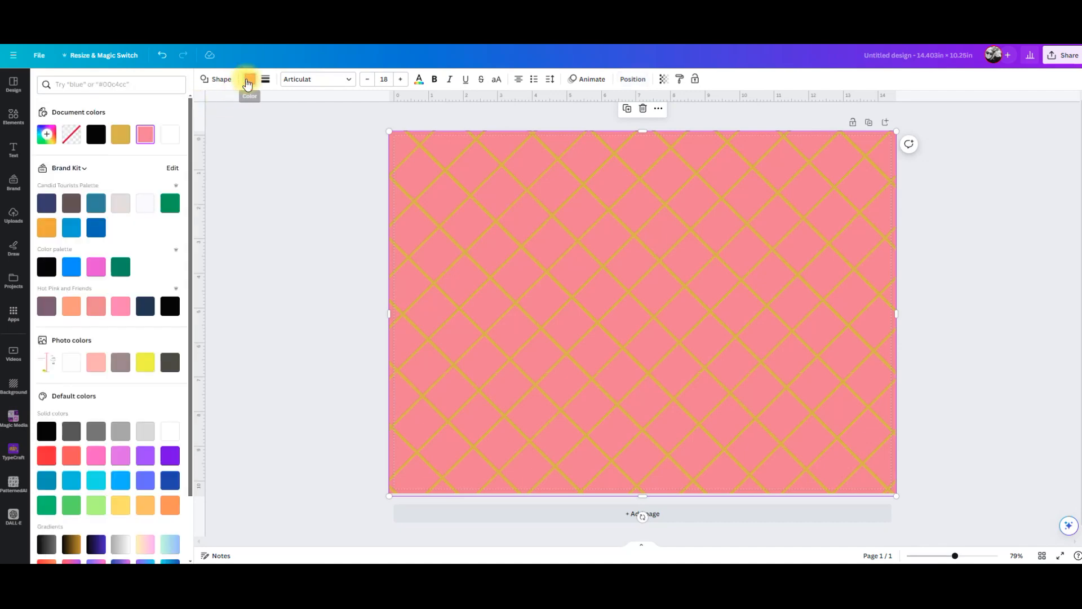
pyautogui.click(47, 135)
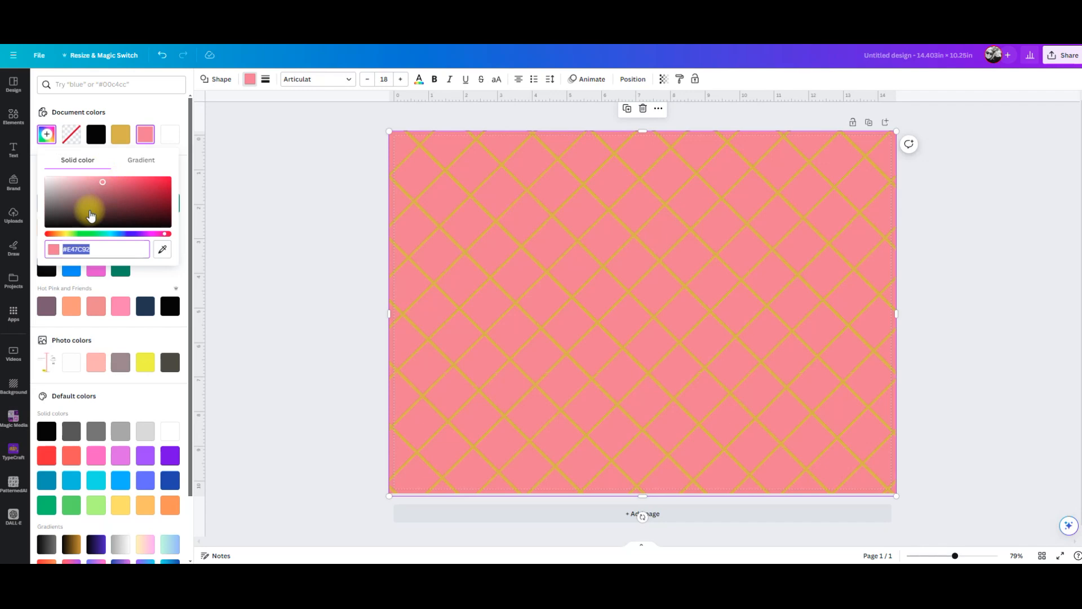
pyautogui.click(159, 233)
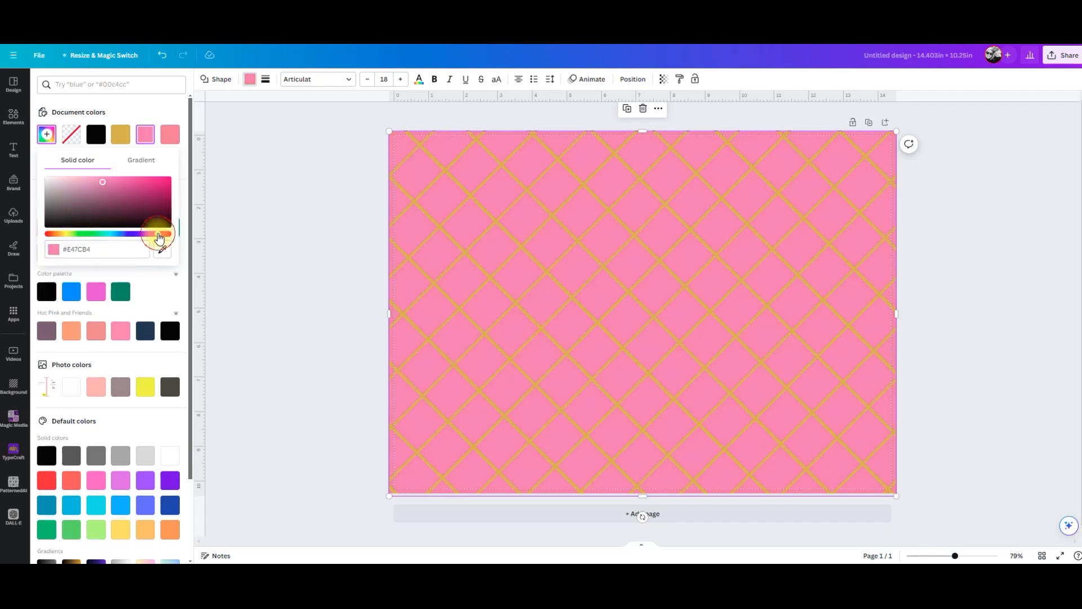
pyautogui.click(117, 182)
pyautogui.click(168, 233)
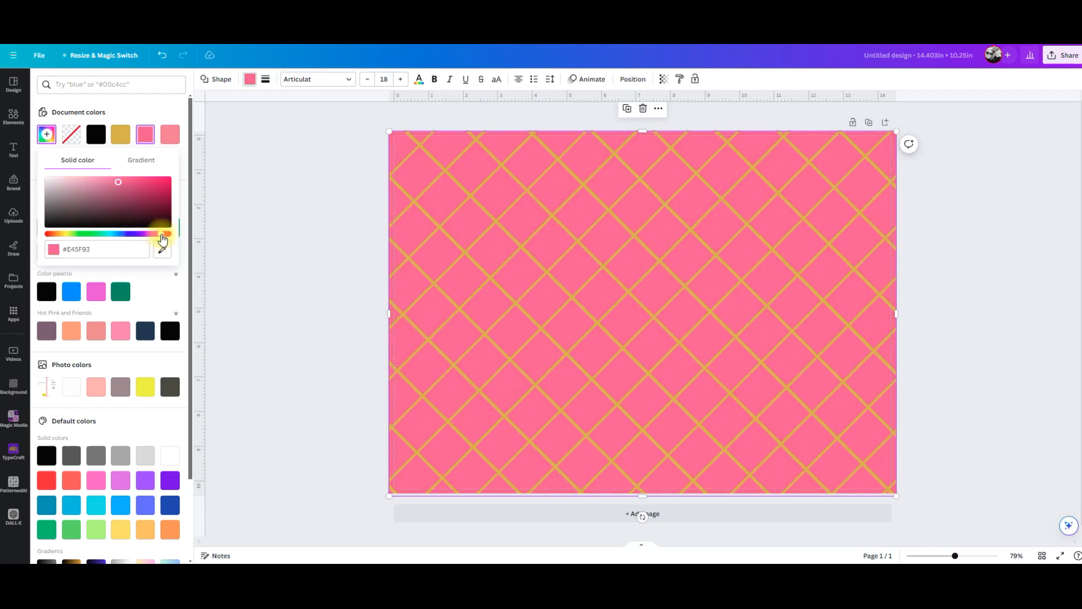
pyautogui.click(276, 231)
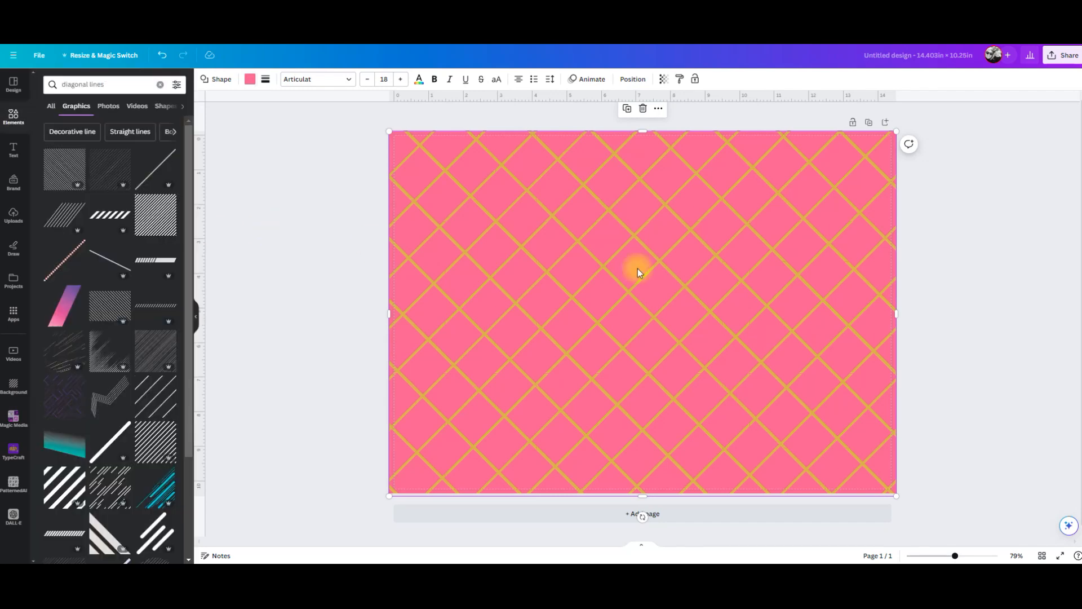
# Select the lower of the two line groups and shift it slightly to adjust the lattice spacing.
pyautogui.click(749, 299)
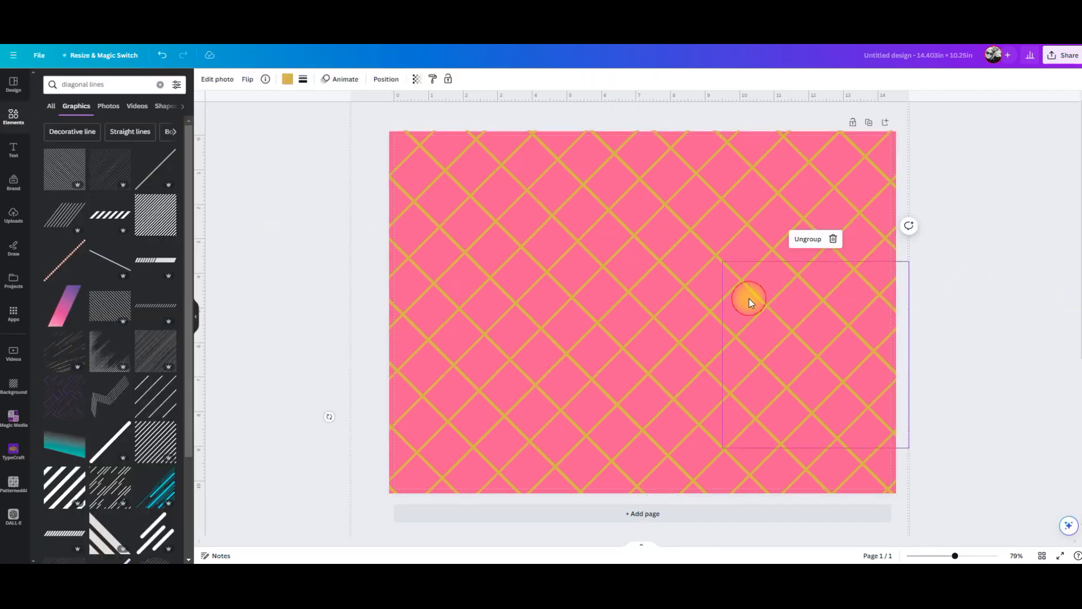
pyautogui.click(386, 79)
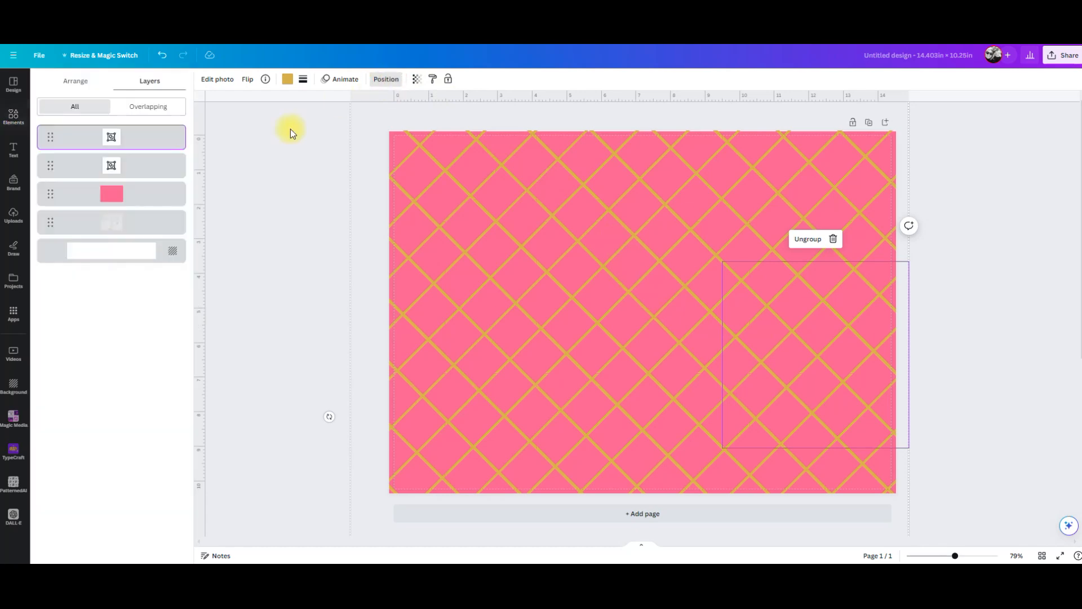
pyautogui.click(146, 163)
pyautogui.moveTo(477, 253); pyautogui.dragTo(502, 286)
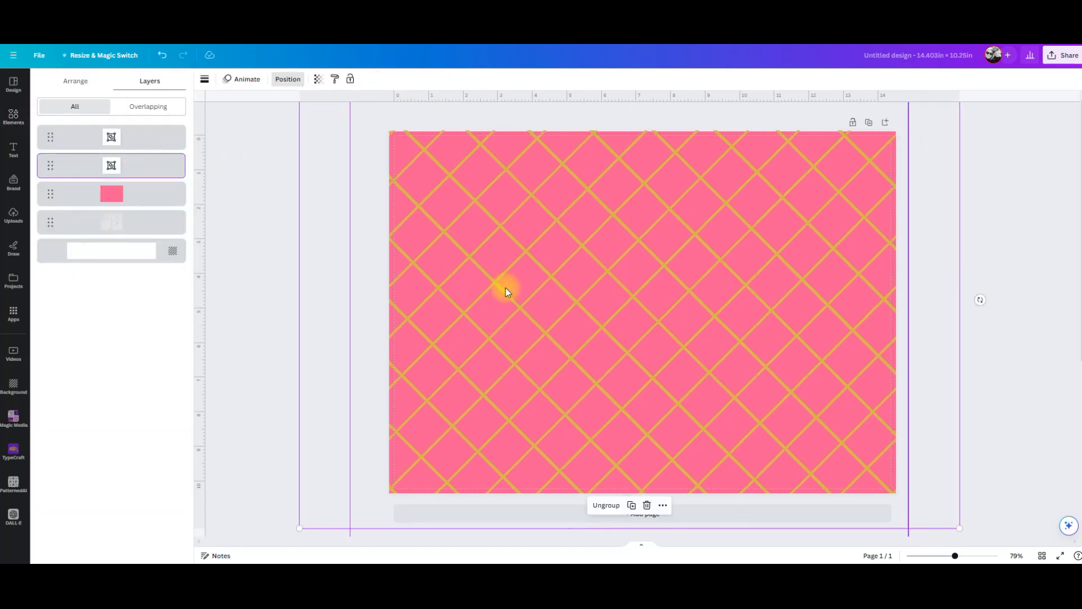
# Select the upper, rotated line group and enlarge it slightly beyond the page edges.
pyautogui.click(154, 137)
pyautogui.scroll(-4, 391, 434)
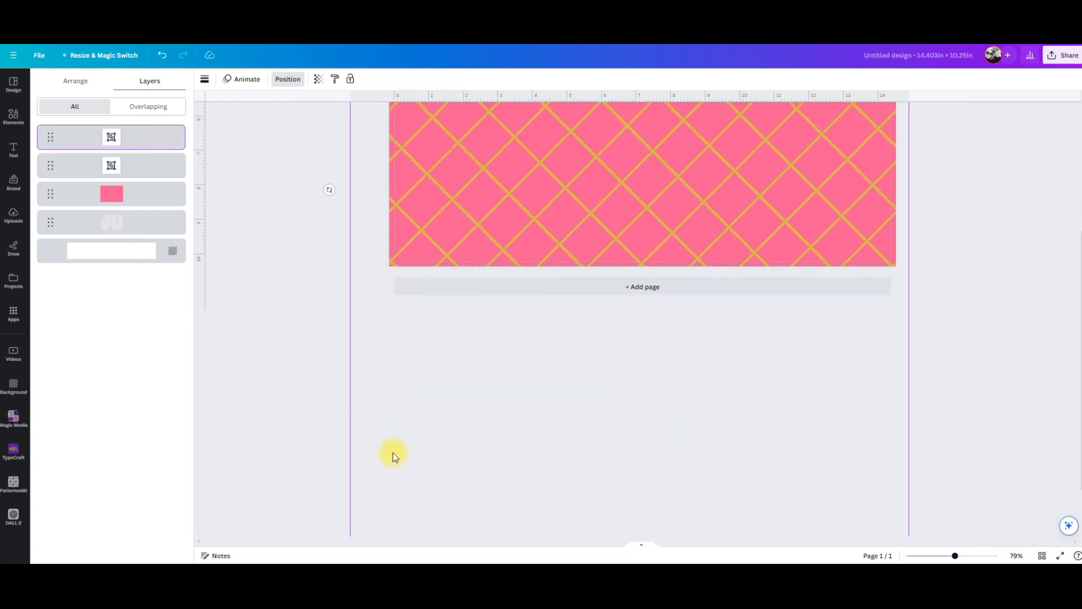
pyautogui.scroll(3, 391, 454)
pyautogui.moveTo(955, 556); pyautogui.dragTo(945, 556)
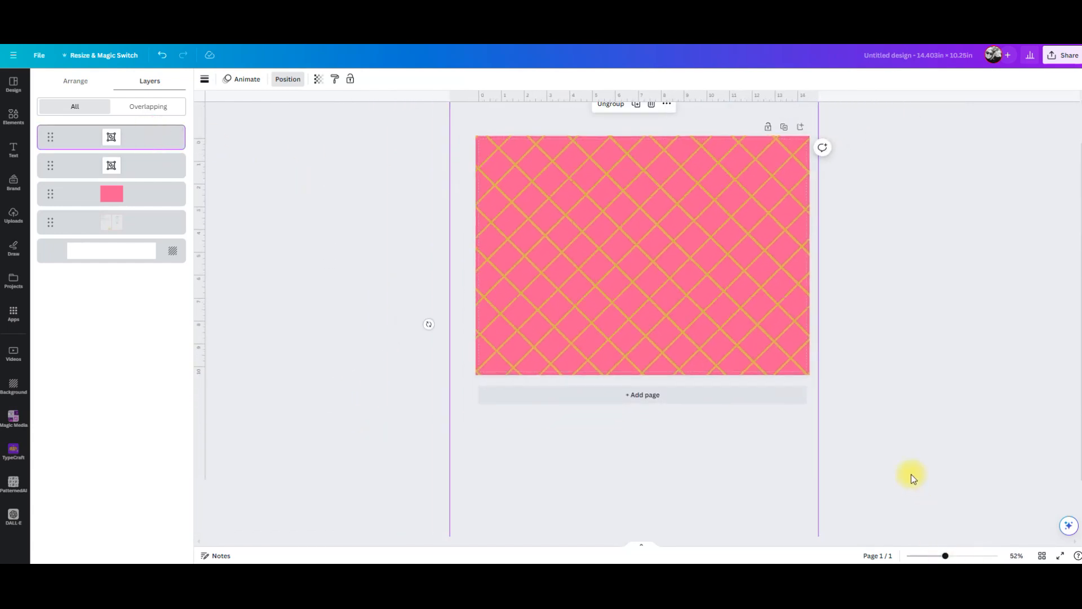
pyautogui.scroll(2, 943, 404)
pyautogui.moveTo(820, 115); pyautogui.dragTo(868, 124)
pyautogui.scroll(-3, 945, 502)
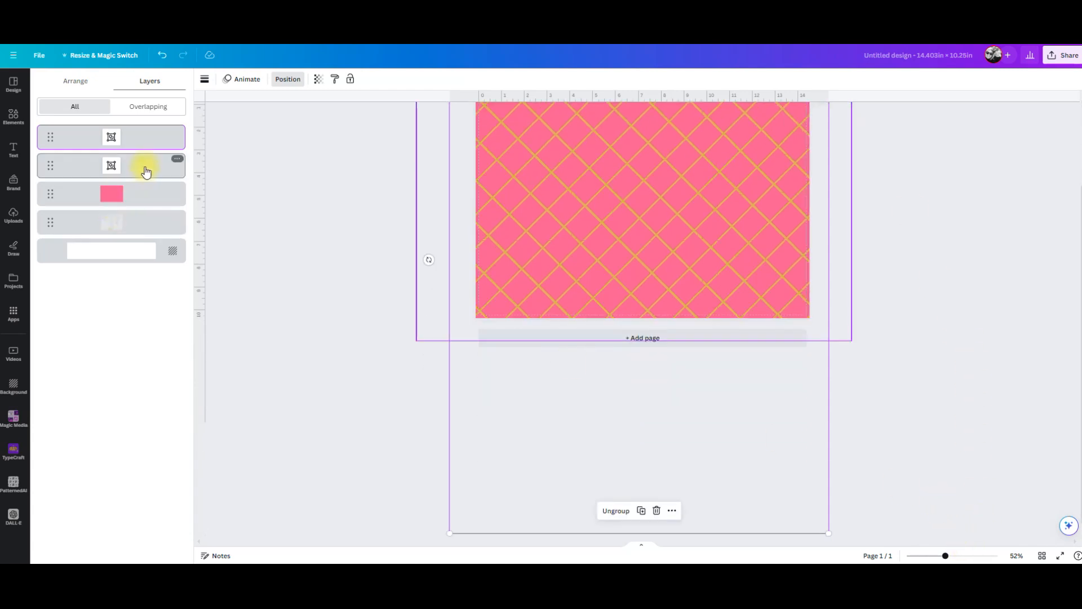
# Enlarge the lower line group outward past the page so its lines better match the rotated group's spacing.
pyautogui.click(146, 173)
pyautogui.scroll(3, 365, 266)
pyautogui.moveTo(413, 456); pyautogui.dragTo(319, 511)
pyautogui.moveTo(944, 557)
pyautogui.mouseDown()
pyautogui.moveTo(962, 558)
pyautogui.moveTo(952, 560)
pyautogui.mouseUp()
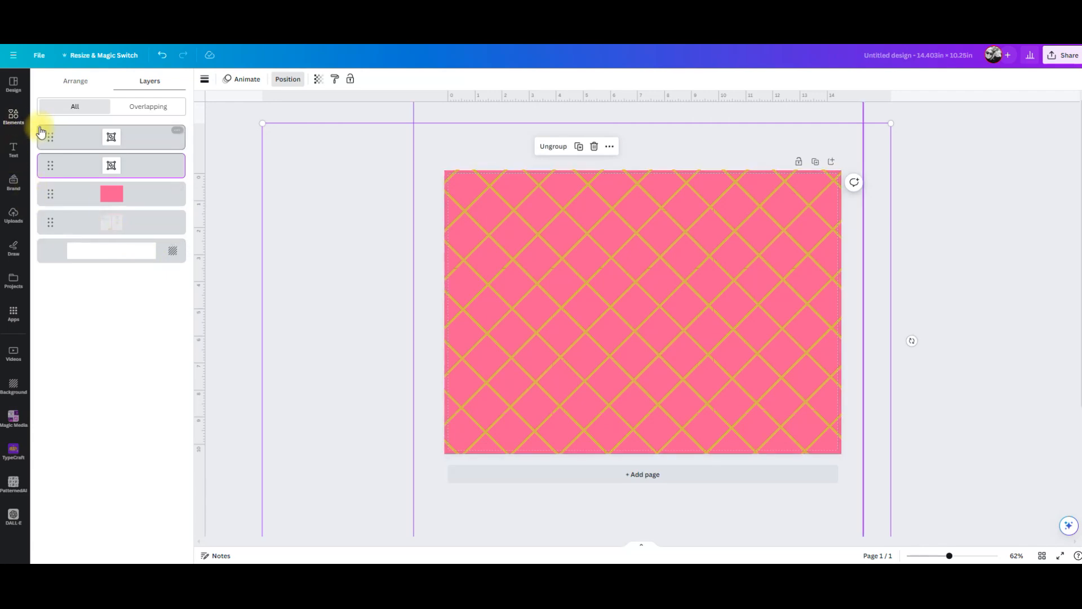
# Add a square shape over the lattice, place it in the upper part of the design's right half, and reduce its size slightly.
pyautogui.click(13, 115)
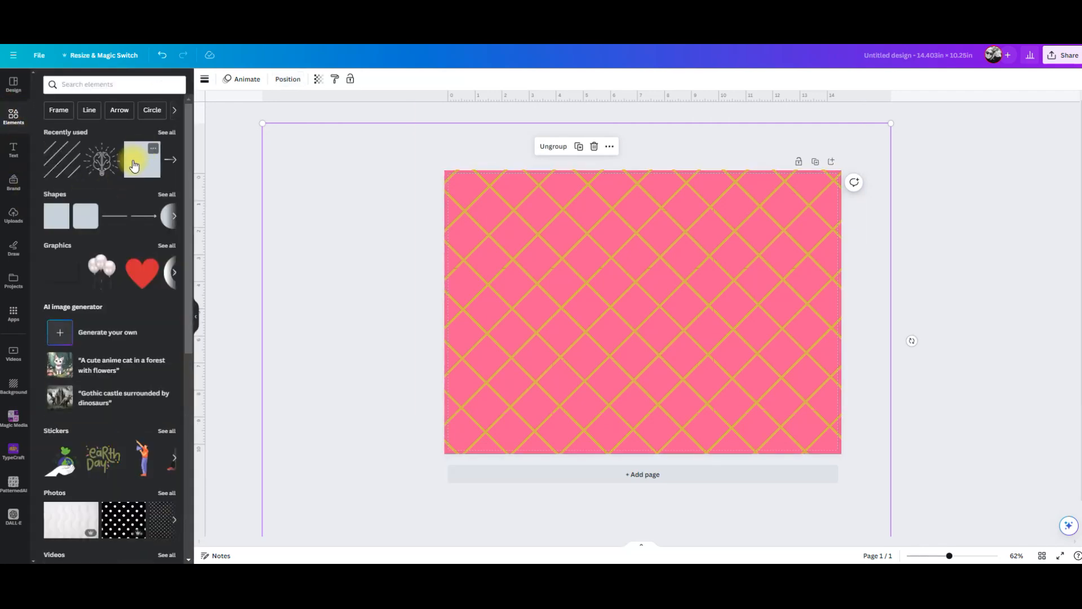
pyautogui.click(145, 158)
pyautogui.moveTo(656, 318); pyautogui.dragTo(758, 274)
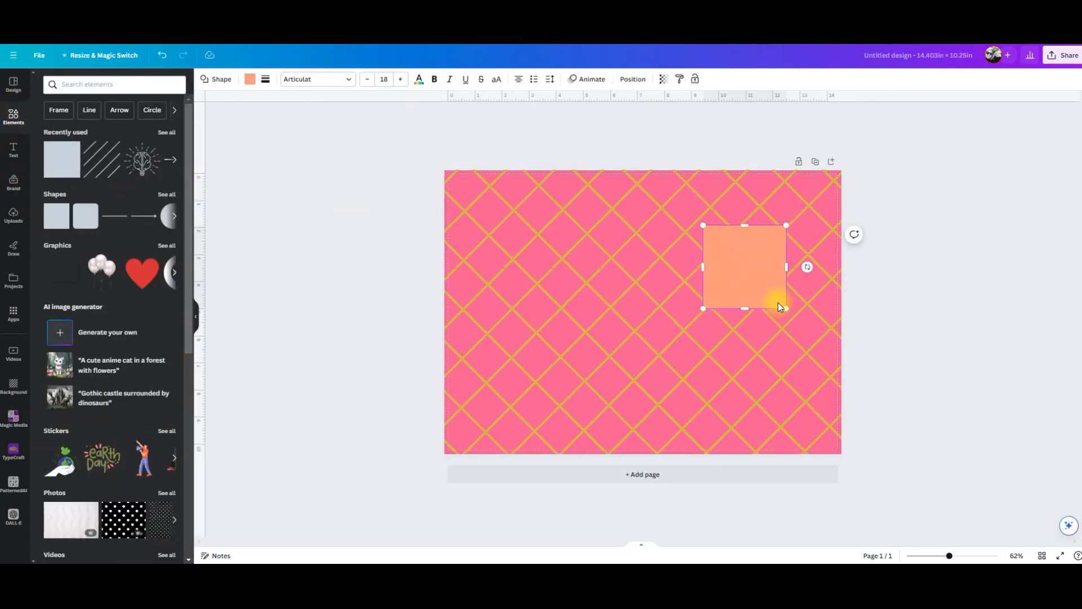
pyautogui.moveTo(787, 307); pyautogui.dragTo(749, 272)
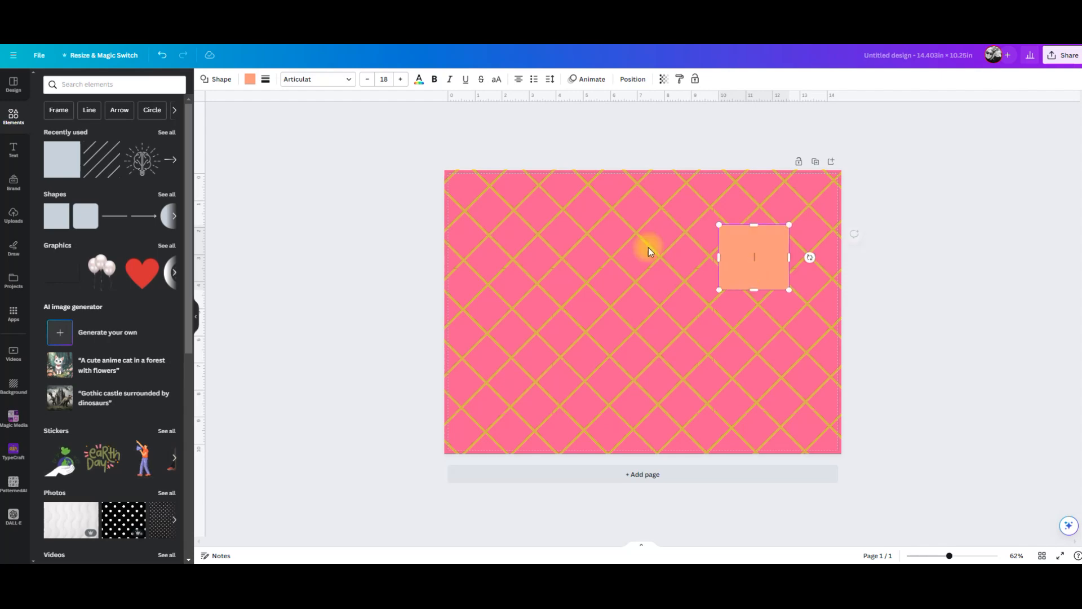
# Recolour the square to the background pink #E45F93 and change its shape to a rounded square.
pyautogui.click(247, 82)
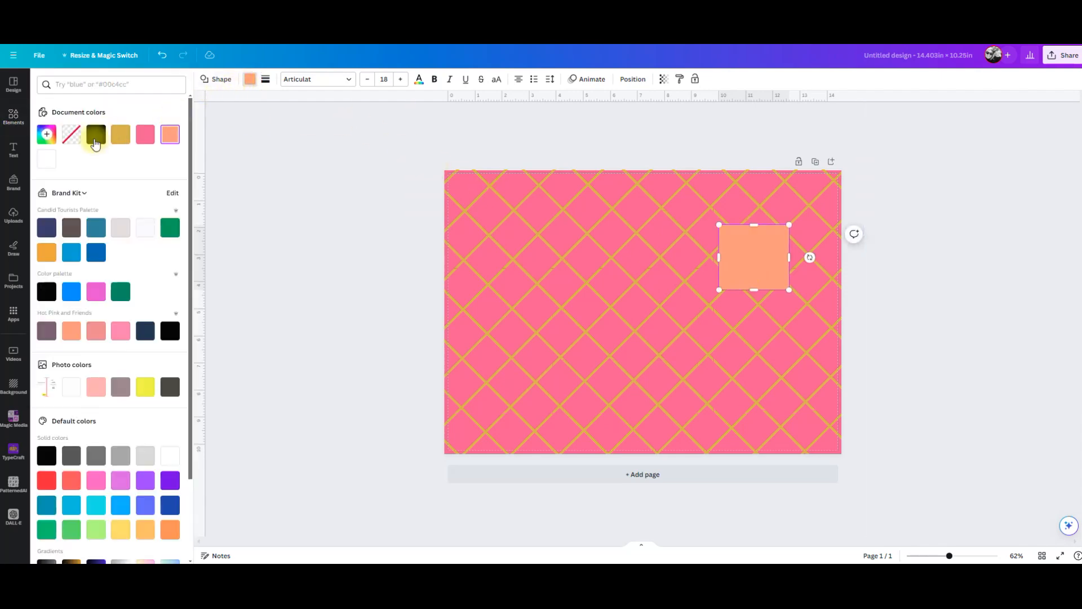
pyautogui.click(146, 135)
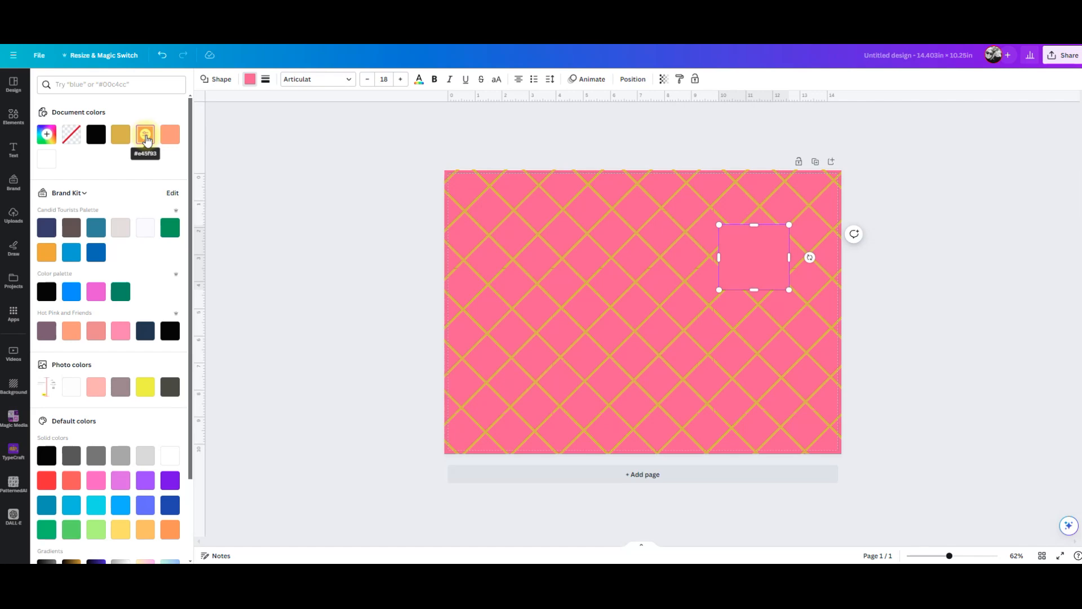
pyautogui.click(145, 137)
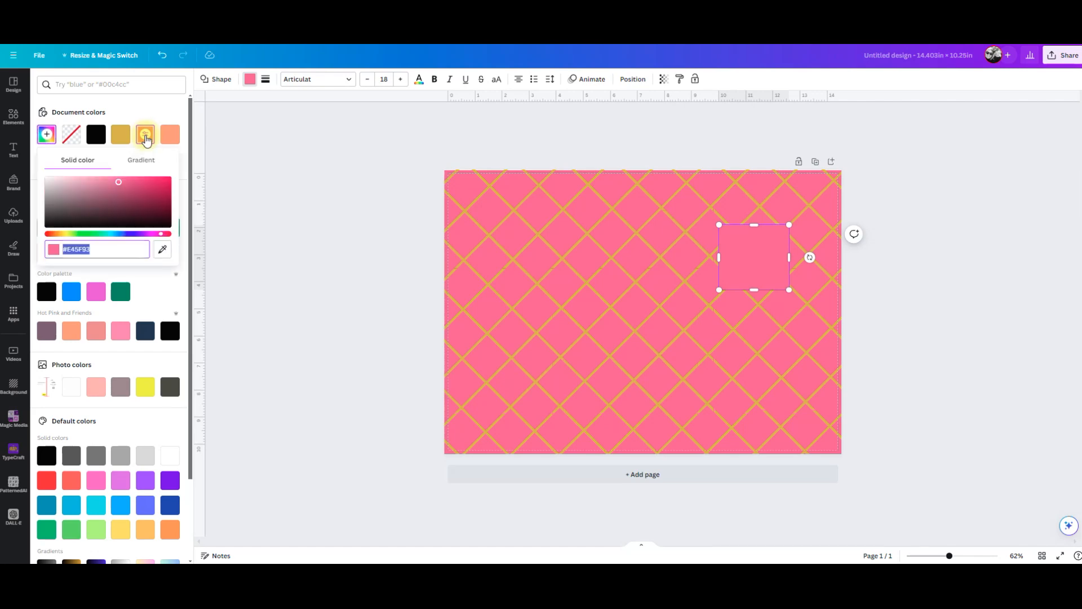
pyautogui.moveTo(742, 273); pyautogui.dragTo(739, 251)
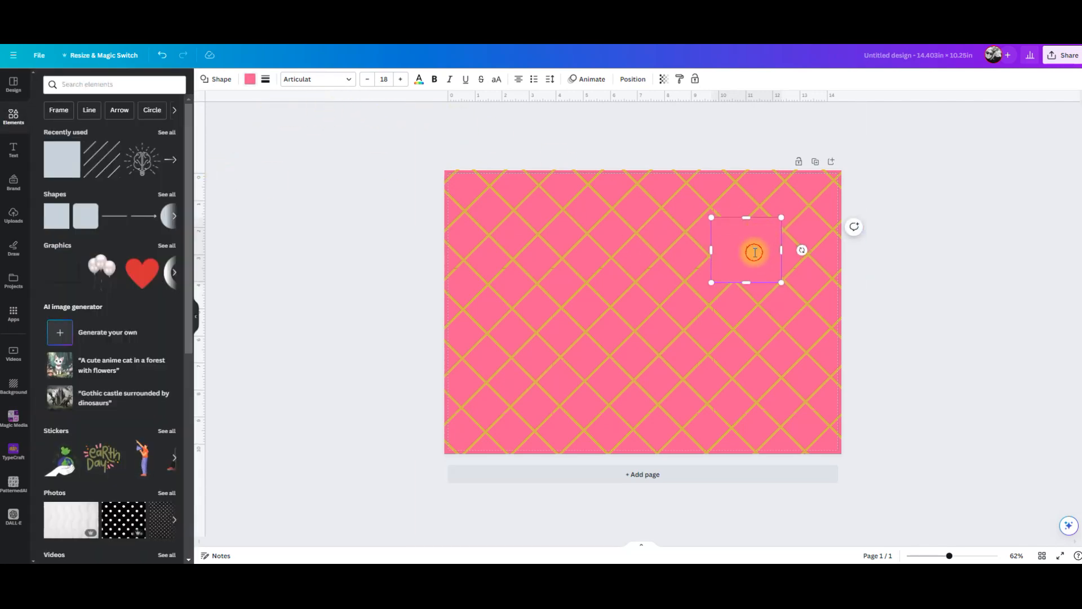
pyautogui.click(214, 82)
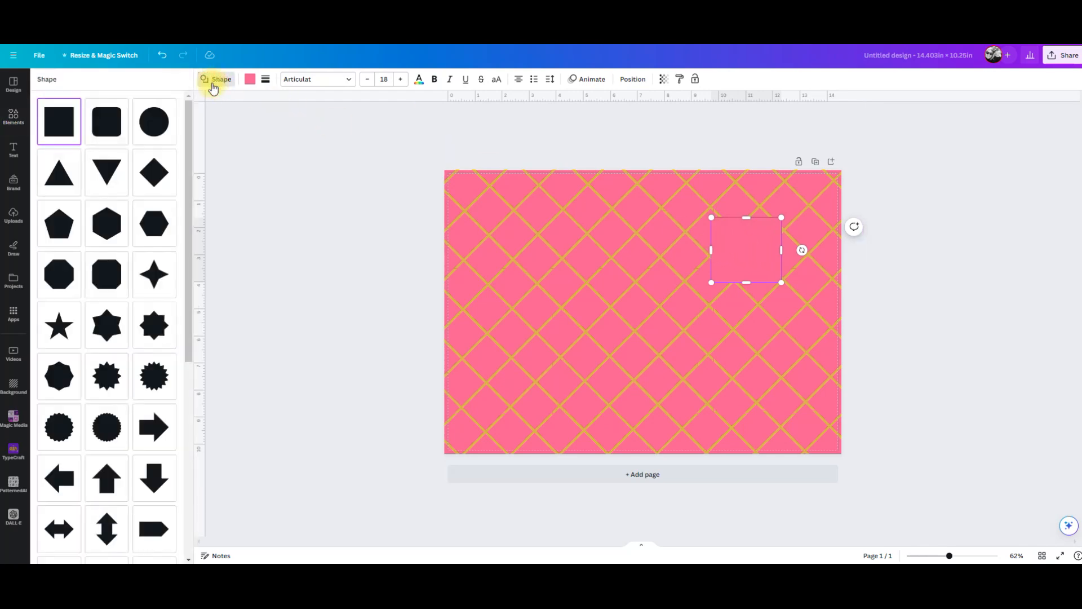
pyautogui.click(106, 121)
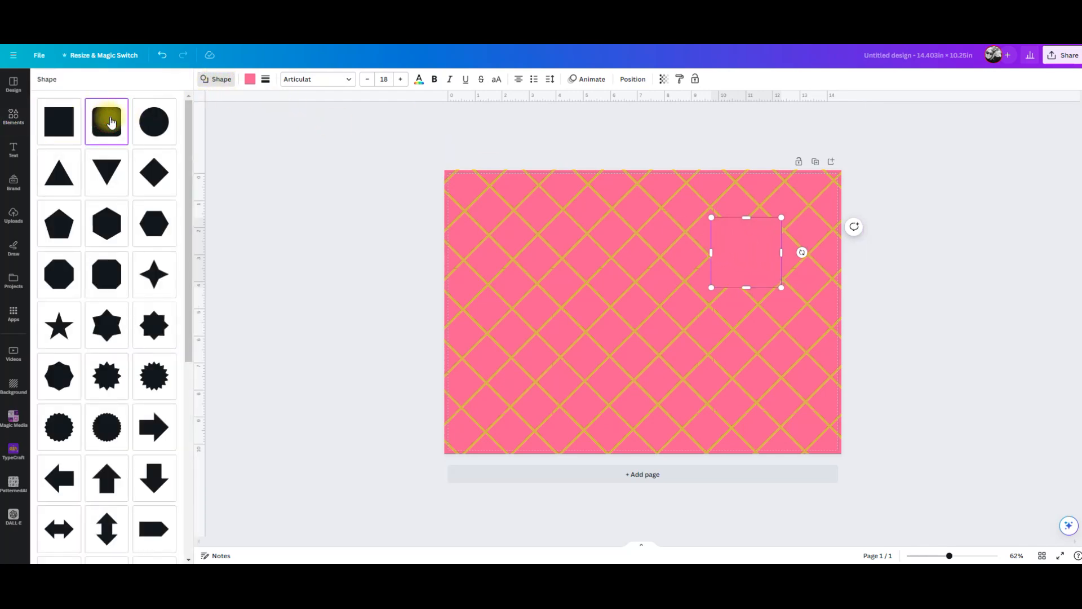
# Add the recently used brain light-bulb line graphic over the pink rounded square and shrink it.
pyautogui.click(13, 120)
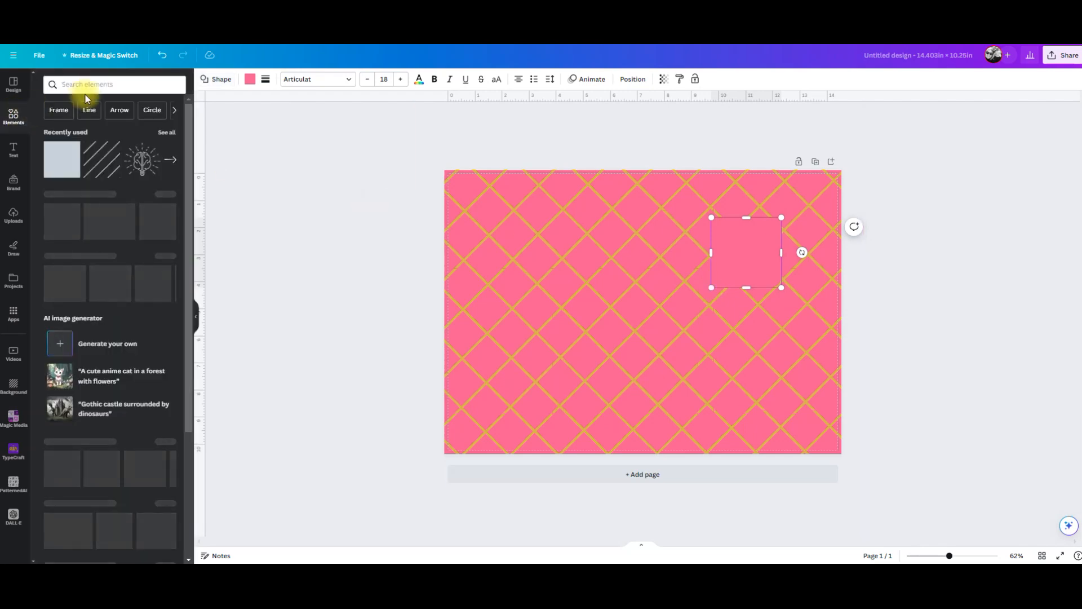
pyautogui.click(145, 159)
pyautogui.moveTo(645, 316); pyautogui.dragTo(733, 274)
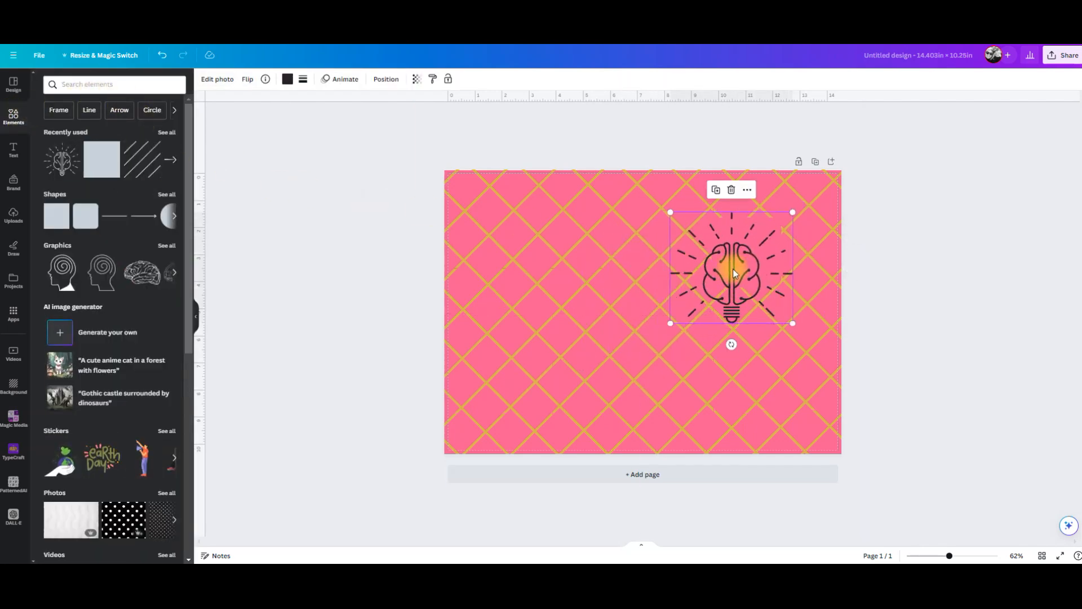
pyautogui.moveTo(671, 324); pyautogui.dragTo(725, 263)
# Recolour the brain light-bulb graphic with the document's gold.
pyautogui.click(290, 83)
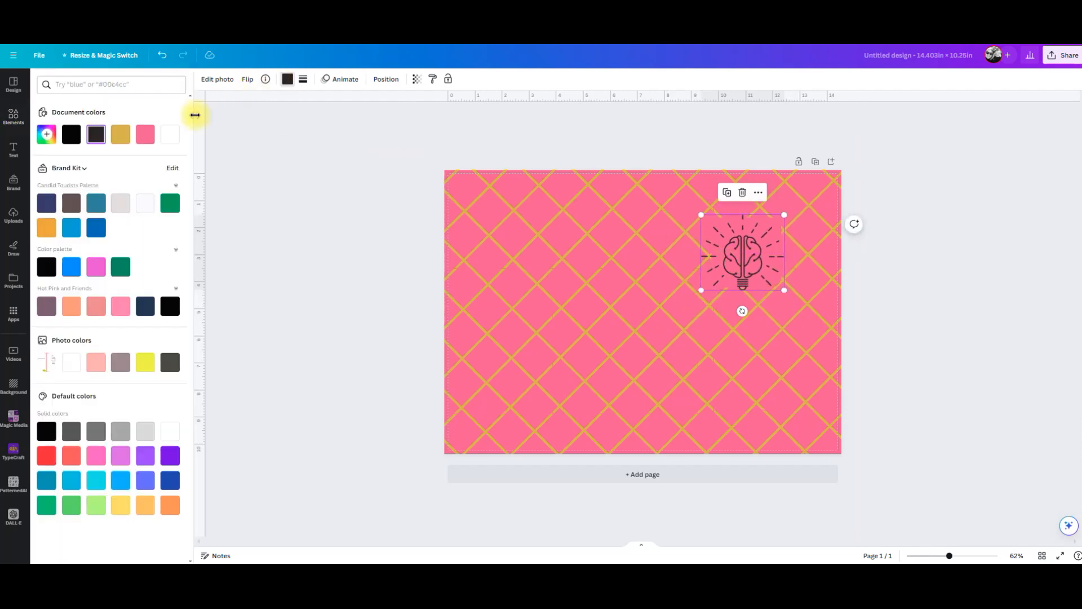
pyautogui.click(120, 133)
pyautogui.click(901, 273)
# Enlarge the pink rounded panel into a wider rectangle around the icon area and centre the gold brain graphic on it.
pyautogui.moveTo(727, 262); pyautogui.dragTo(686, 285)
pyautogui.moveTo(782, 252); pyautogui.dragTo(810, 252)
pyautogui.moveTo(751, 285); pyautogui.dragTo(754, 309)
pyautogui.moveTo(621, 334); pyautogui.dragTo(745, 271)
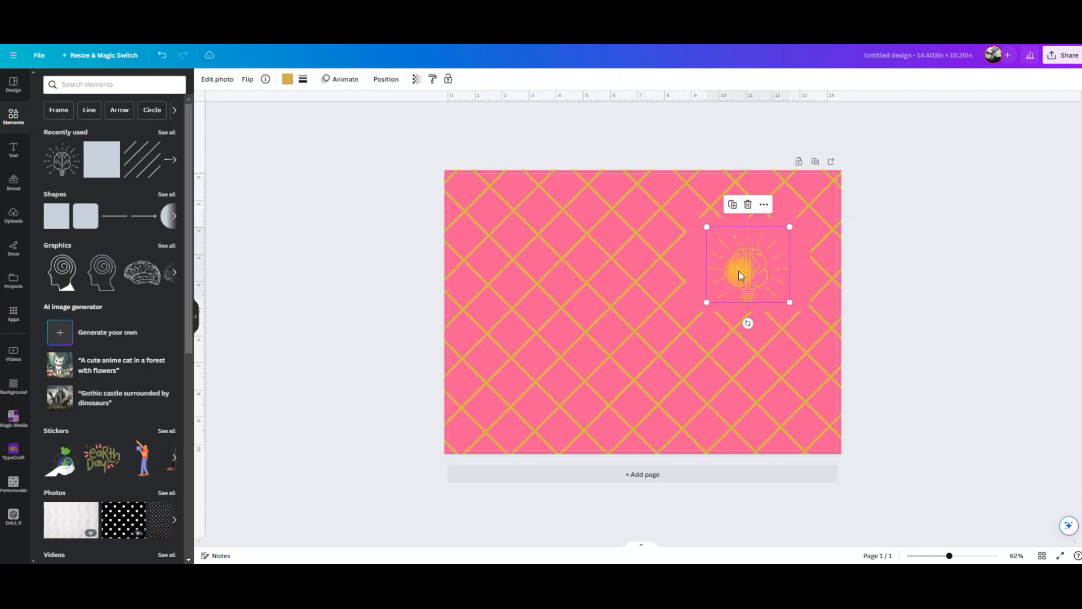
pyautogui.click(691, 291)
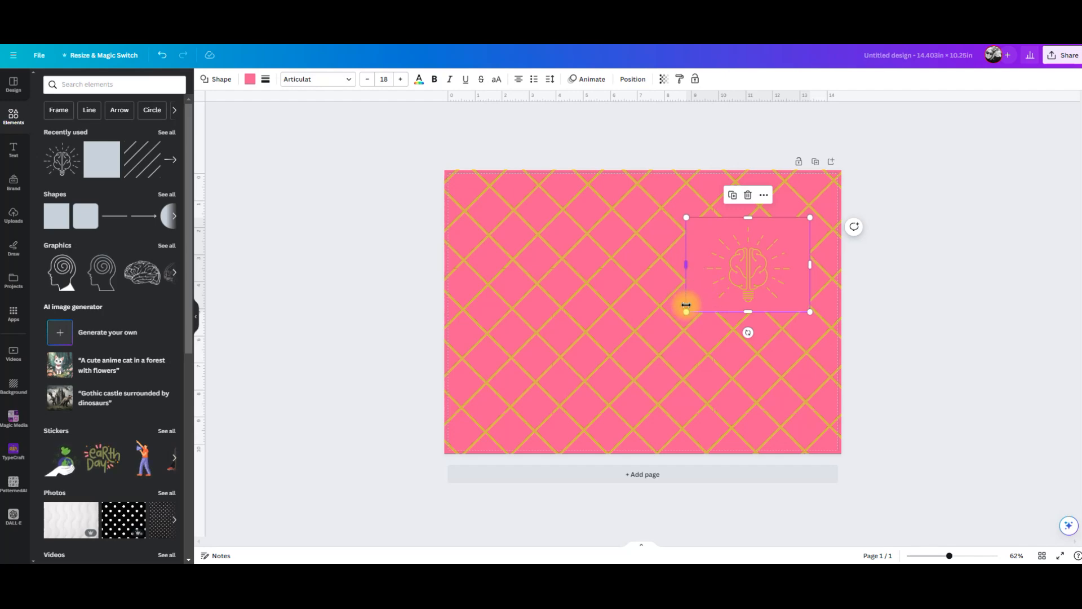
pyautogui.click(697, 298)
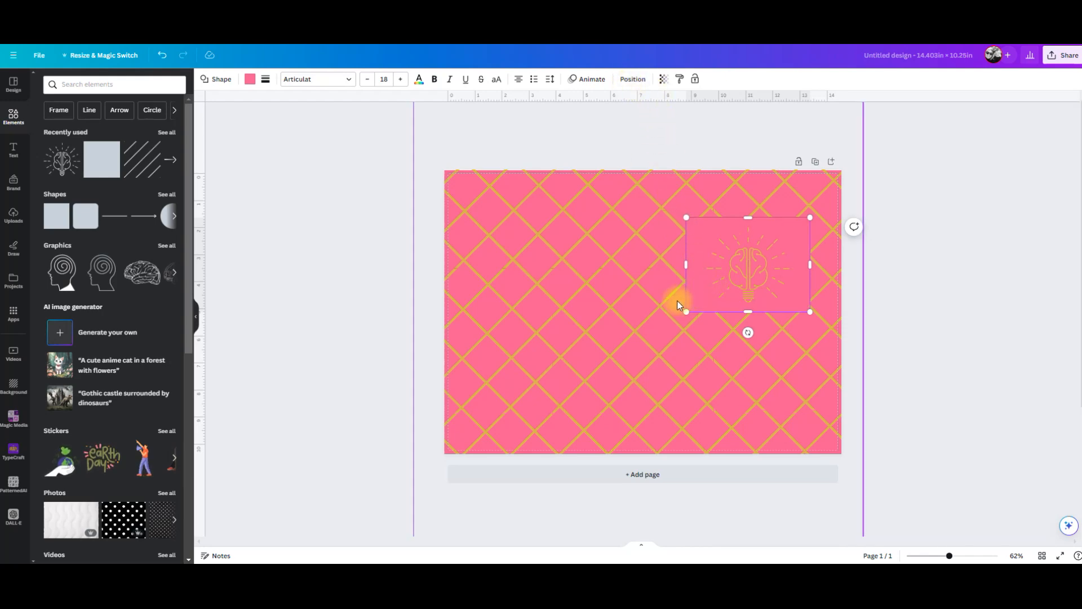
pyautogui.moveTo(702, 295)
pyautogui.mouseDown()
pyautogui.moveTo(711, 306)
pyautogui.moveTo(705, 298)
pyautogui.mouseUp()
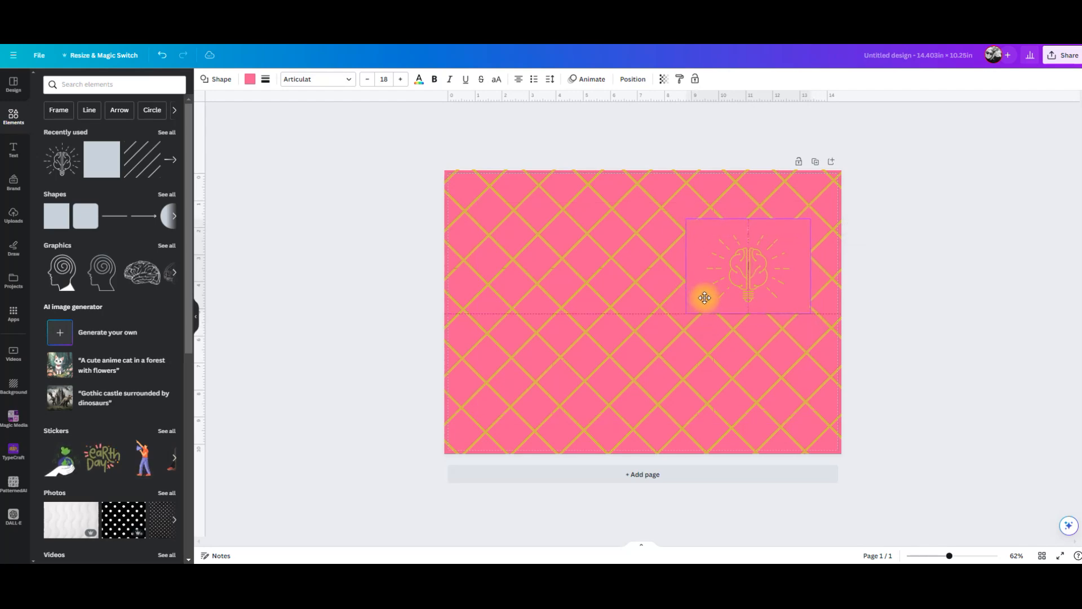
pyautogui.click(957, 348)
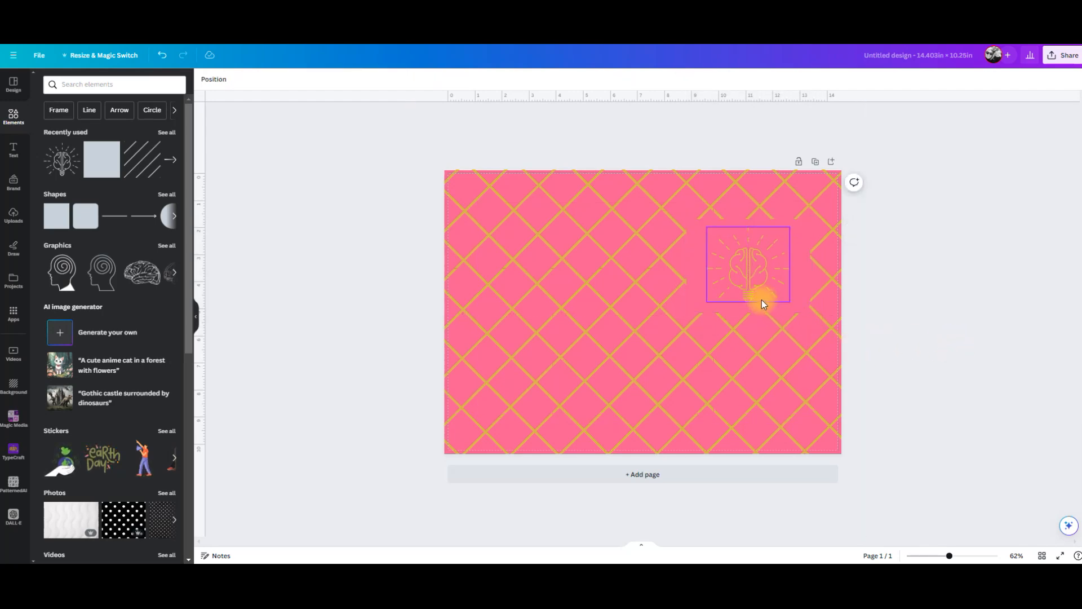
# Shift the brain graphic toward the panel's lower-left corner and duplicate the pink panel with a slight offset down and right.
pyautogui.click(718, 290)
pyautogui.moveTo(718, 290); pyautogui.dragTo(685, 313)
pyautogui.click(792, 272)
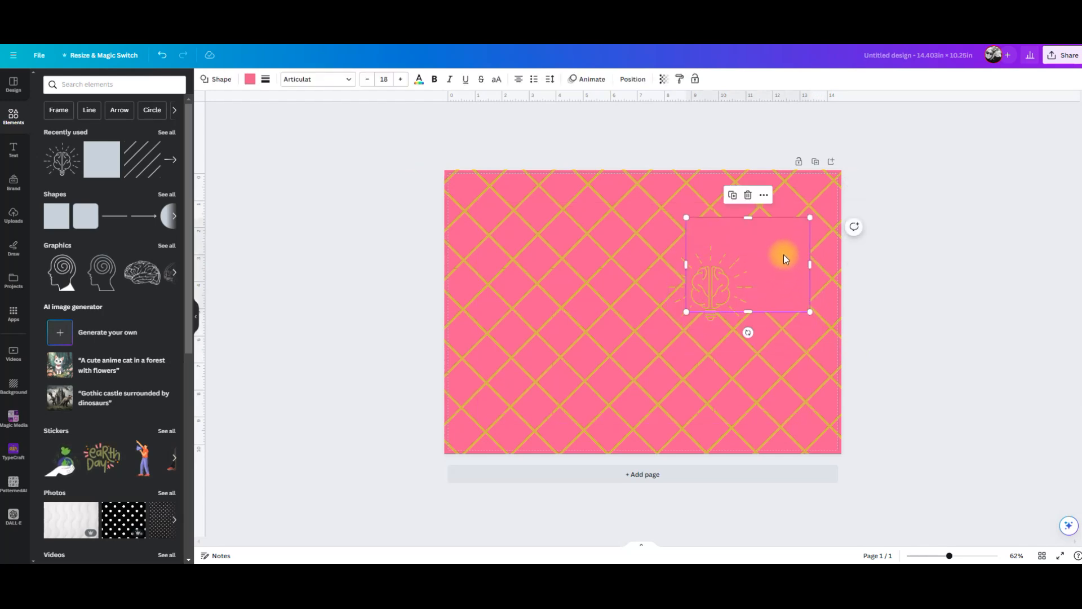
pyautogui.moveTo(788, 263); pyautogui.dragTo(772, 282)
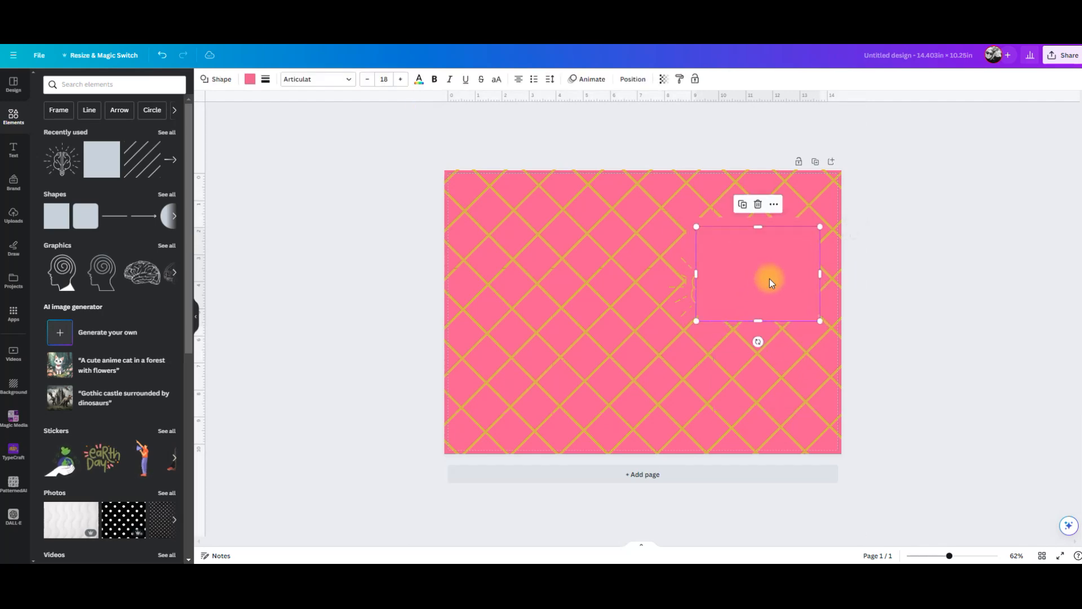
# Recolour the duplicated panel to the darker pink #D85B8C.
pyautogui.click(250, 79)
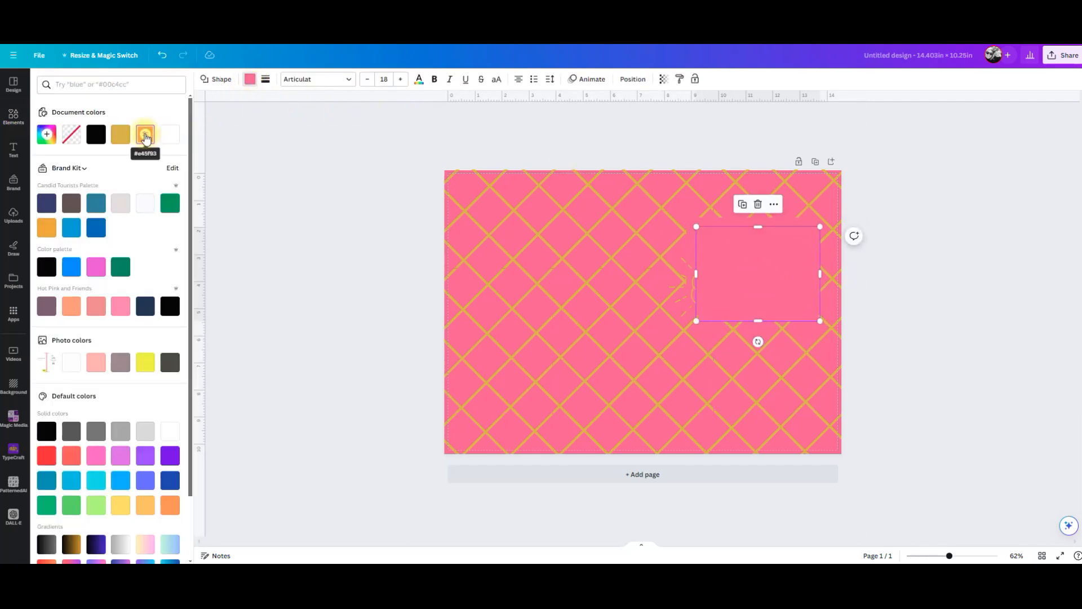
pyautogui.click(145, 135)
pyautogui.click(118, 192)
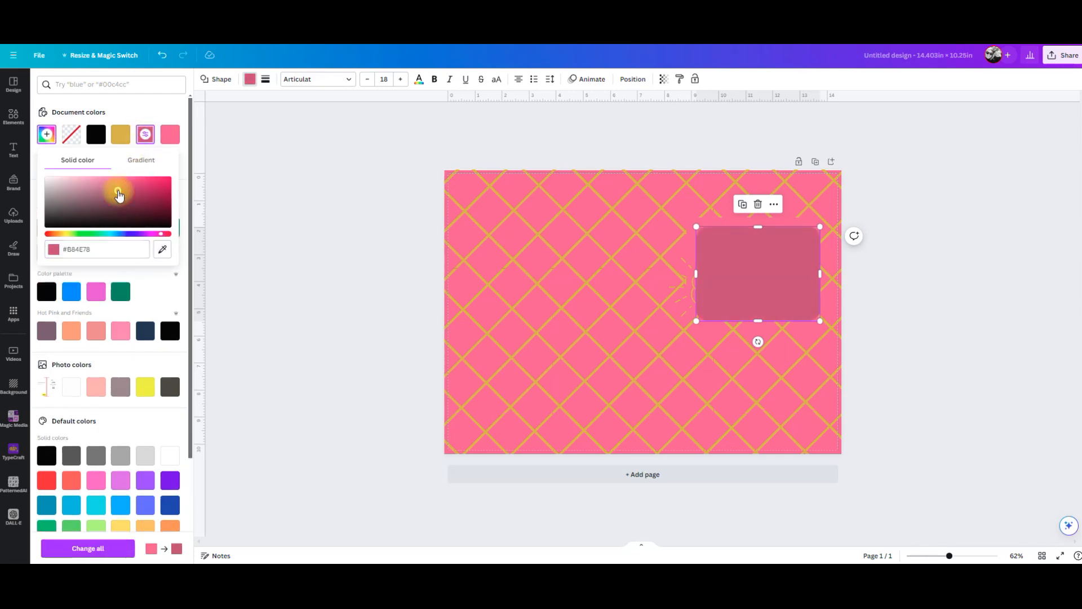
pyautogui.moveTo(120, 193); pyautogui.dragTo(119, 190)
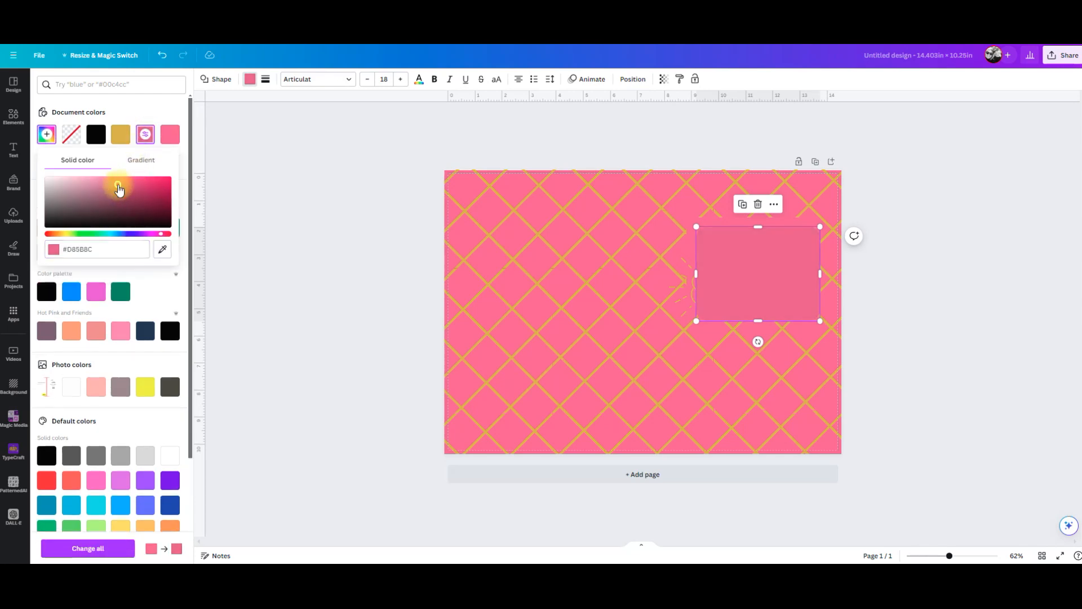
# Send the darker panel beneath the lighter panel in the layer order and recentre the brain graphic on the lighter panel.
pyautogui.click(632, 79)
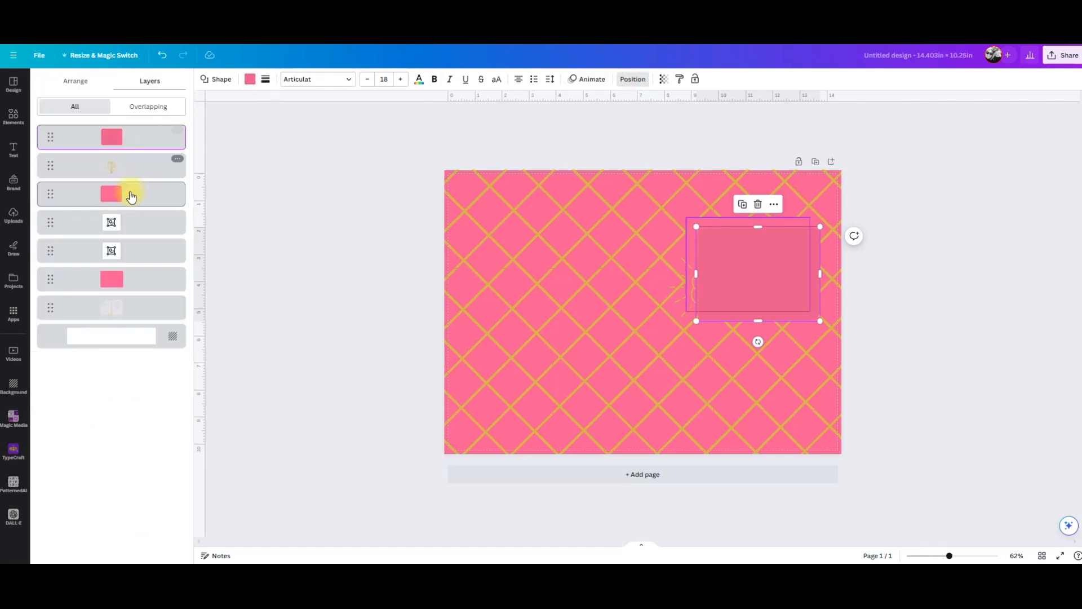
pyautogui.moveTo(139, 200)
pyautogui.mouseDown()
pyautogui.moveTo(142, 152)
pyautogui.moveTo(152, 157)
pyautogui.moveTo(150, 208)
pyautogui.mouseUp()
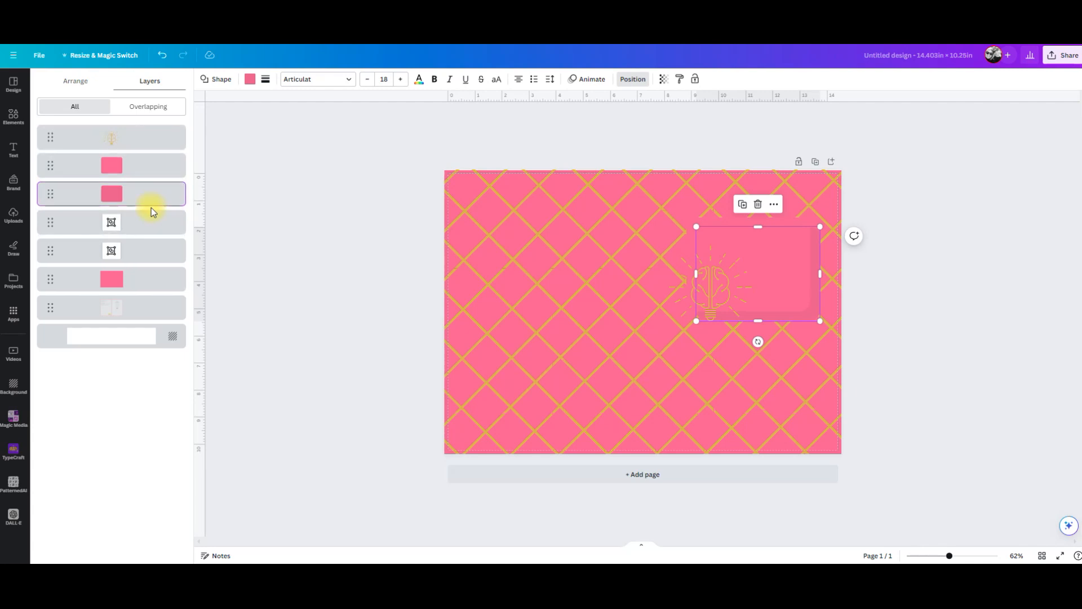
pyautogui.click(713, 291)
pyautogui.moveTo(713, 291); pyautogui.dragTo(754, 276)
# Nudge the lighter panel up and tuck the darker panel behind it as a thin shadow along its lower and right edges.
pyautogui.click(692, 276)
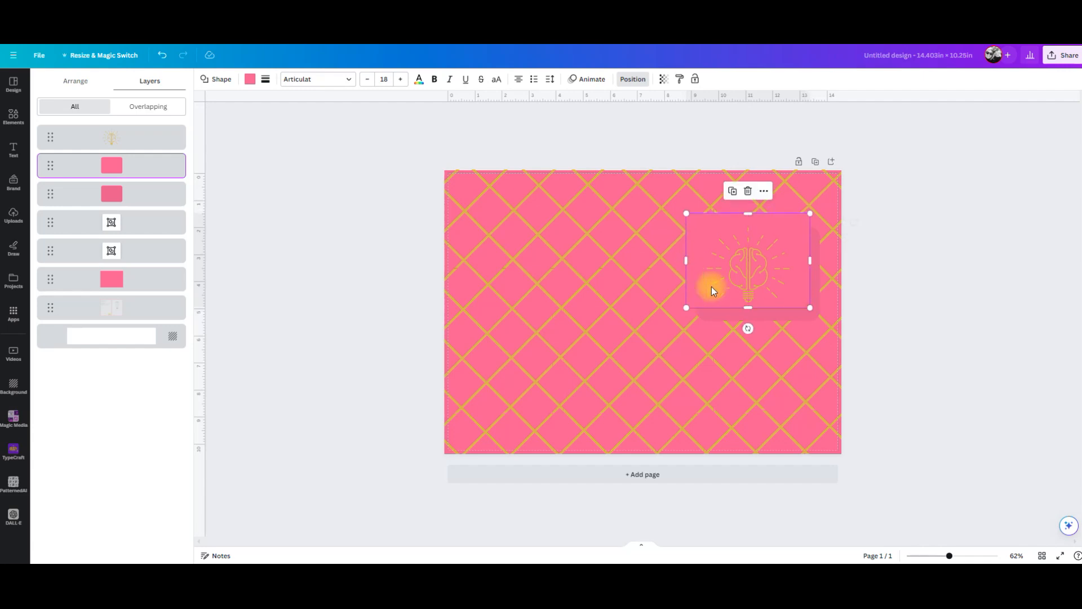
pyautogui.click(722, 314)
pyautogui.moveTo(719, 322); pyautogui.dragTo(713, 312)
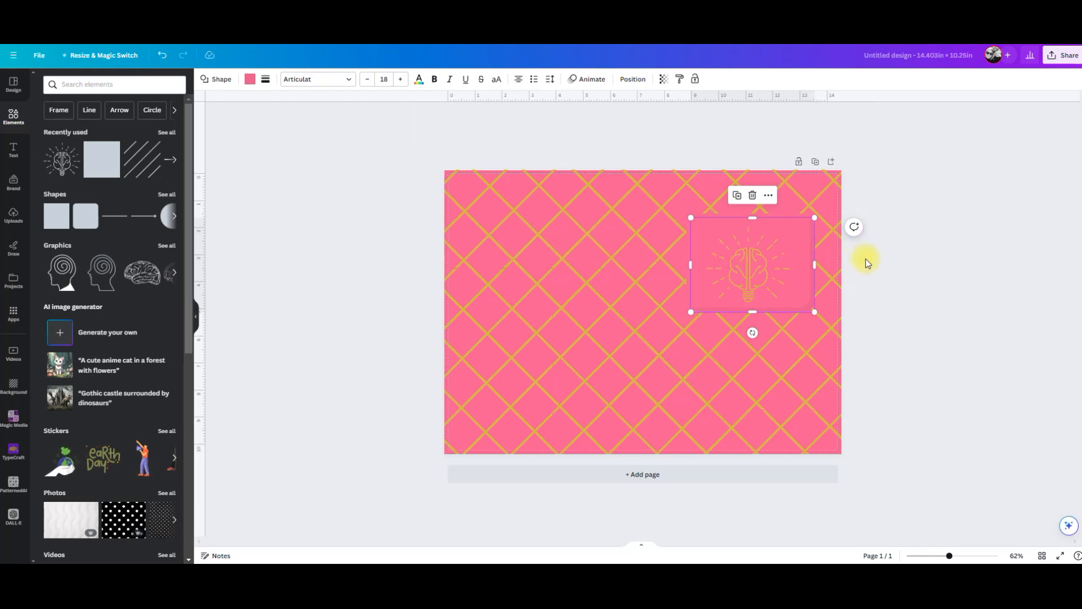
pyautogui.click(974, 290)
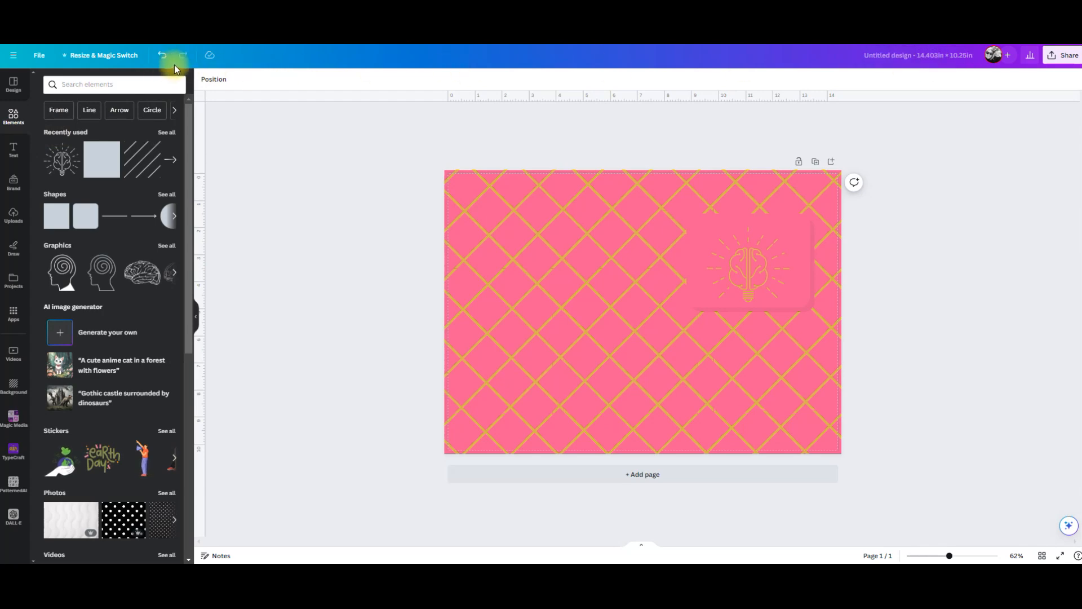
# Move the paperback cover template above the line groups but beneath both pink panels, and set its transparency to 16.
pyautogui.click(516, 224)
pyautogui.click(386, 79)
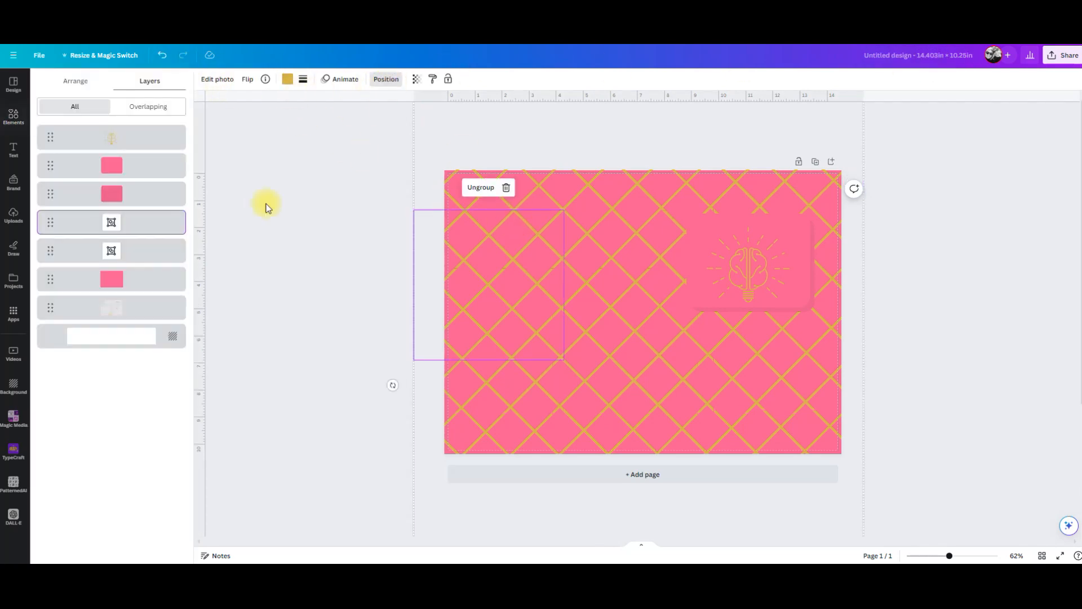
pyautogui.moveTo(134, 315); pyautogui.dragTo(144, 133)
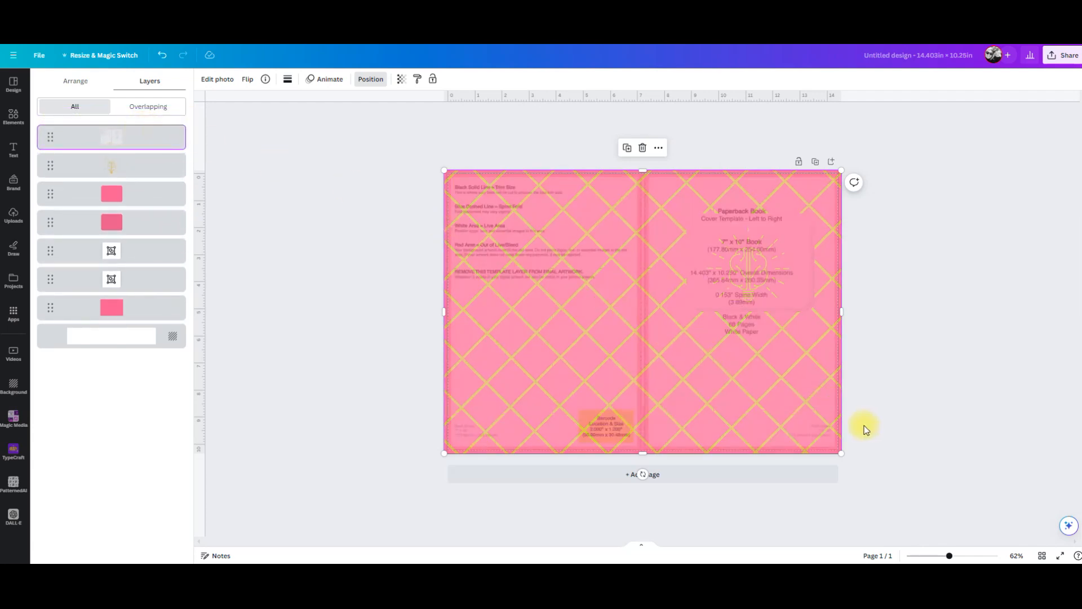
pyautogui.click(400, 81)
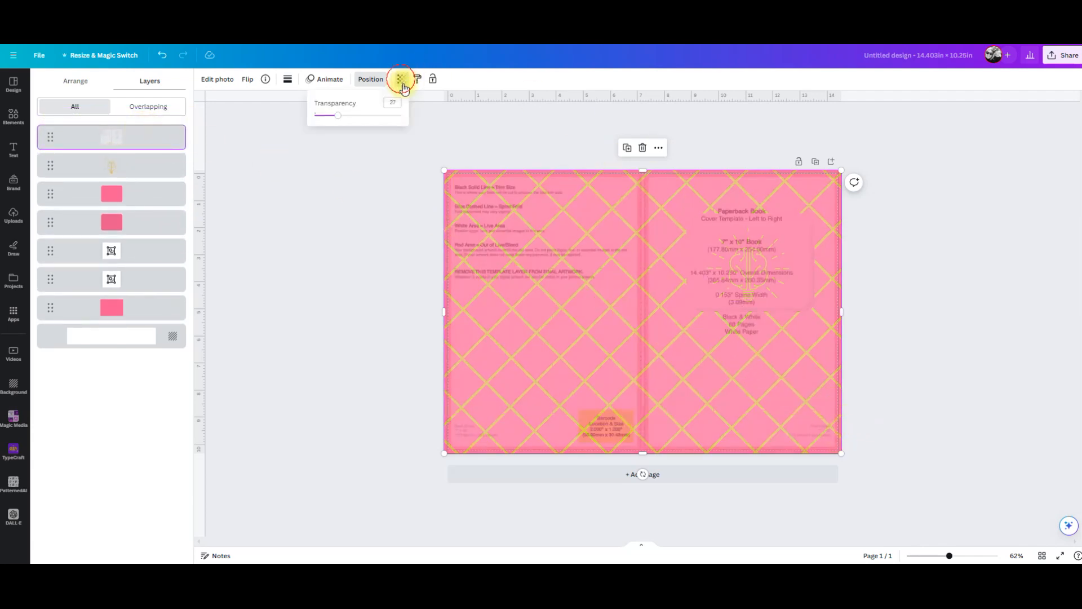
pyautogui.moveTo(337, 118); pyautogui.dragTo(329, 116)
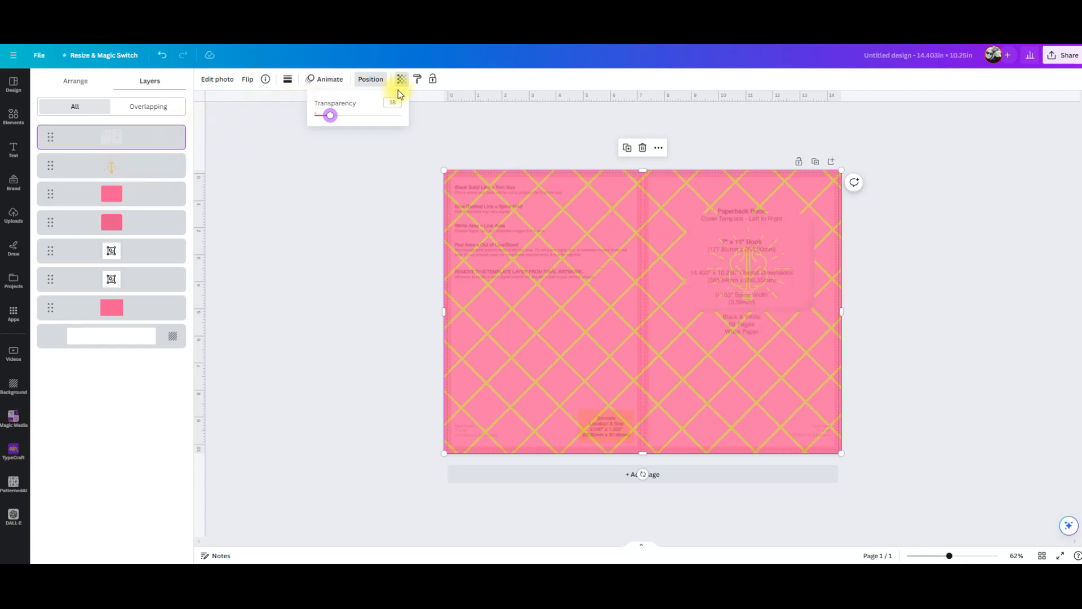
pyautogui.moveTo(136, 135); pyautogui.dragTo(136, 237)
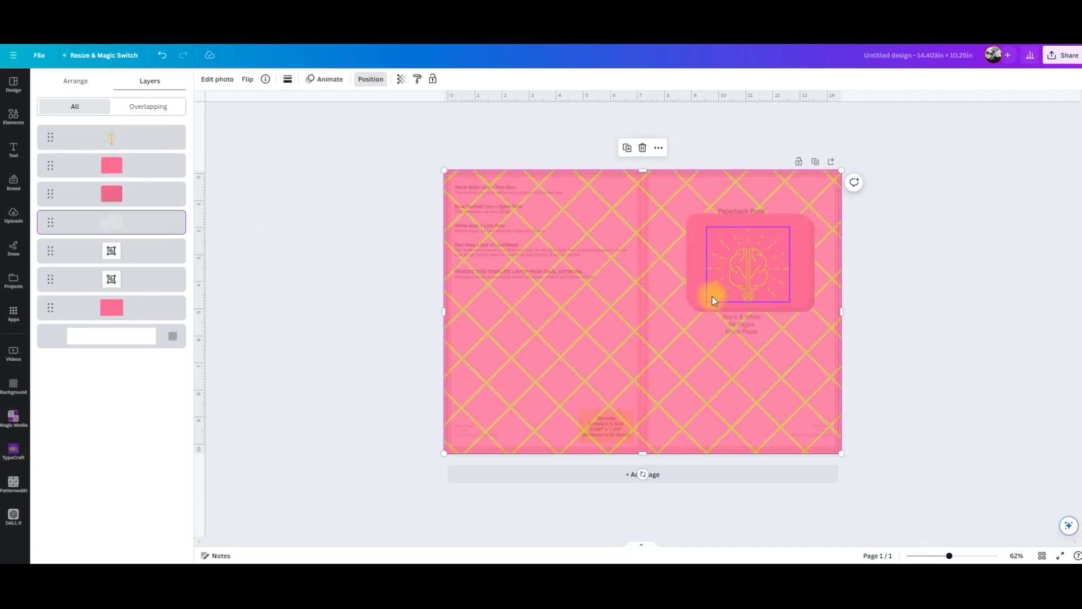
# Separate the two panels, moving the lighter one to the lower front cover and the darker one up behind the brain graphic.
pyautogui.moveTo(689, 246); pyautogui.dragTo(684, 287)
pyautogui.moveTo(788, 243); pyautogui.dragTo(790, 230)
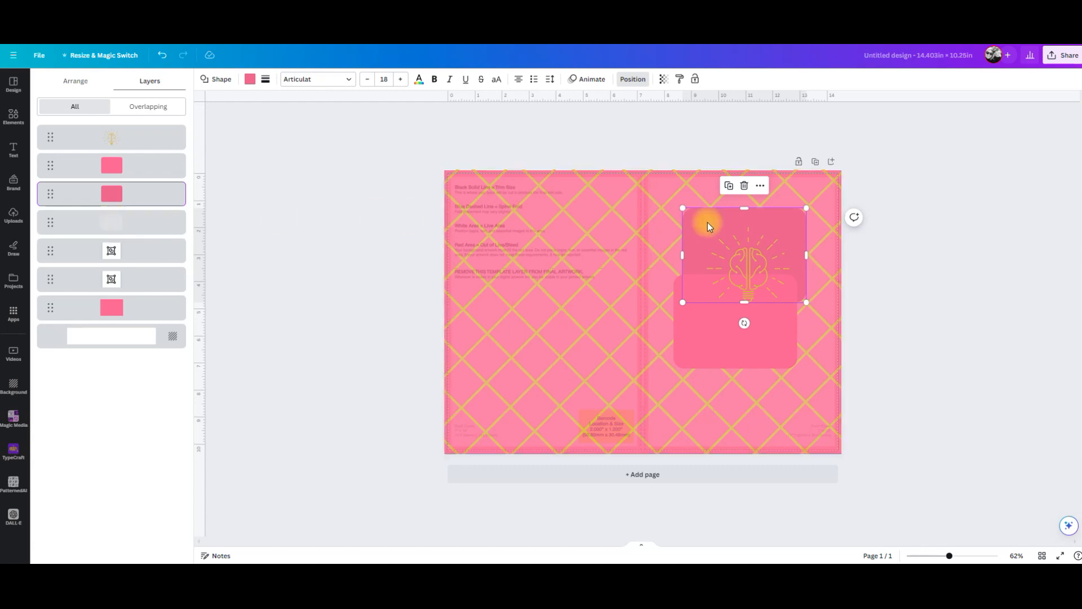
pyautogui.moveTo(707, 332)
pyautogui.mouseDown()
pyautogui.moveTo(715, 307)
pyautogui.moveTo(714, 336)
pyautogui.mouseUp()
pyautogui.moveTo(704, 232); pyautogui.dragTo(703, 230)
pyautogui.click(727, 363)
pyautogui.moveTo(727, 360); pyautogui.dragTo(741, 416)
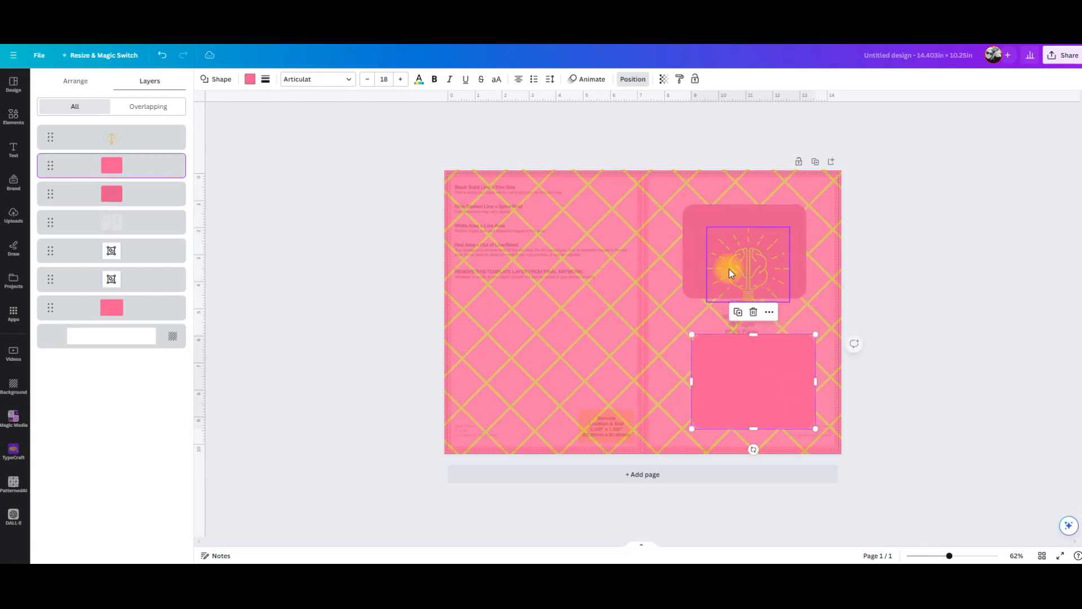
# Narrow the darker panel closer to the brain graphic's width and centre the graphic on it.
pyautogui.moveTo(703, 217); pyautogui.dragTo(706, 220)
pyautogui.moveTo(687, 303)
pyautogui.mouseDown()
pyautogui.moveTo(698, 278)
pyautogui.moveTo(707, 301)
pyautogui.mouseUp()
pyautogui.moveTo(804, 273); pyautogui.dragTo(786, 279)
pyautogui.click(742, 268)
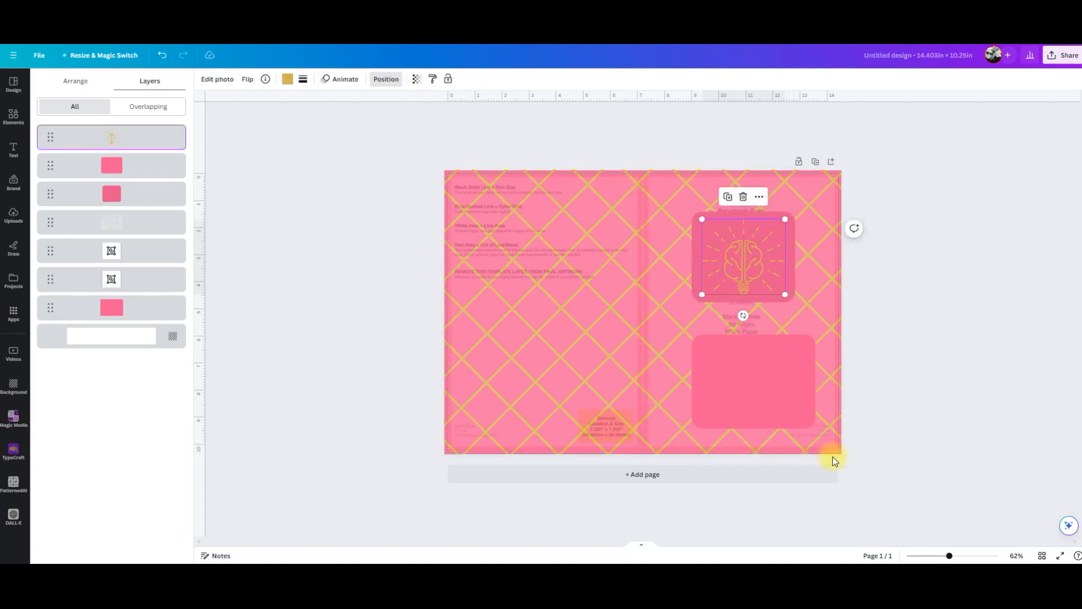
# Move the lighter pink panel up behind the brain graphic and resize it to sit just inside the darker panel.
pyautogui.click(762, 402)
pyautogui.moveTo(762, 401); pyautogui.dragTo(761, 288)
pyautogui.moveTo(818, 311); pyautogui.dragTo(790, 297)
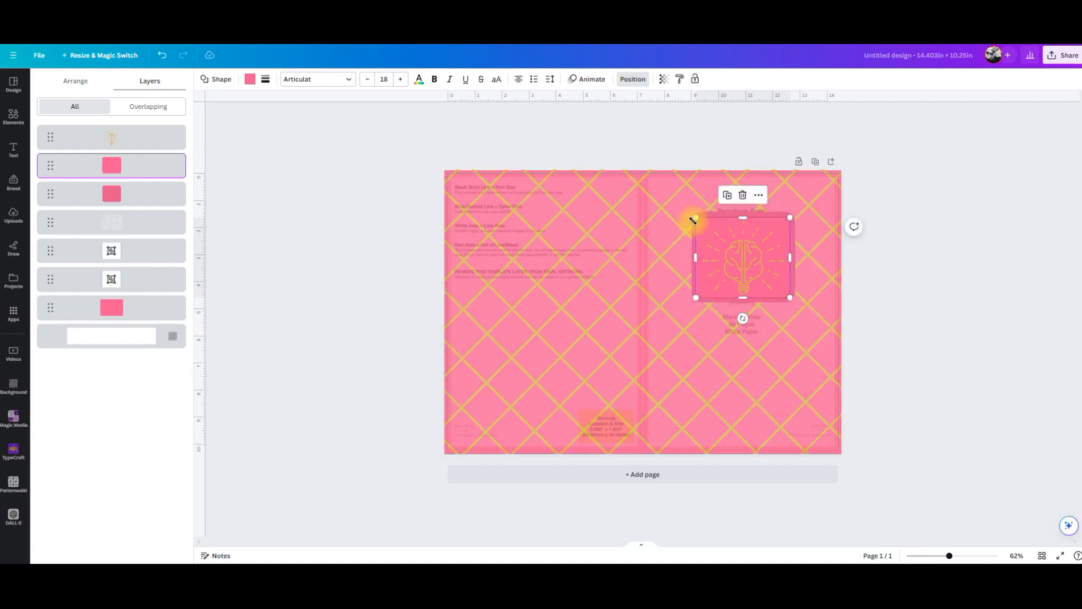
pyautogui.moveTo(694, 219); pyautogui.dragTo(694, 212)
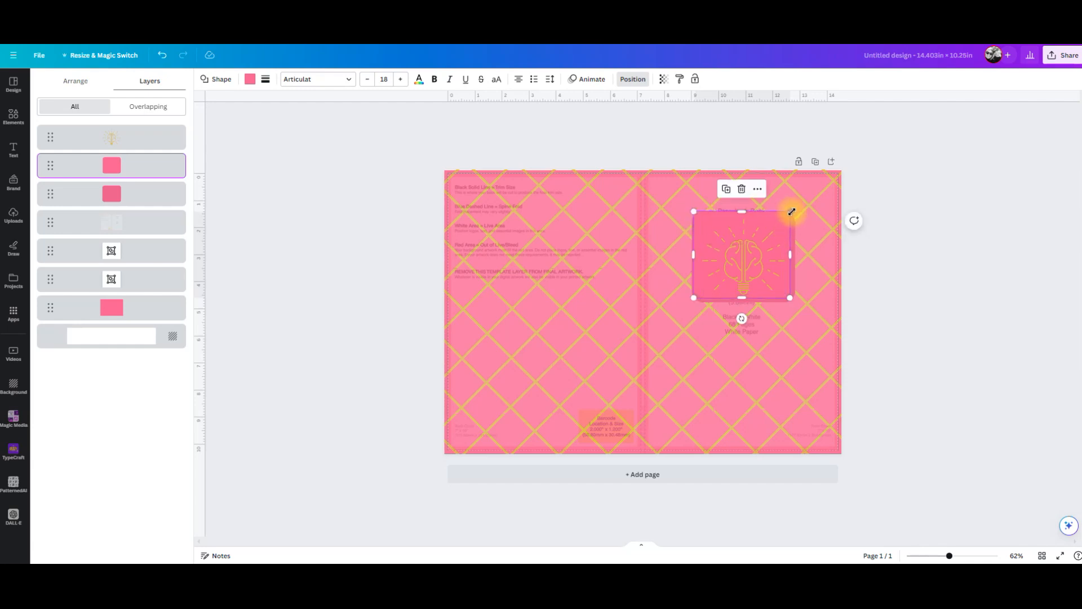
pyautogui.moveTo(790, 254); pyautogui.dragTo(792, 256)
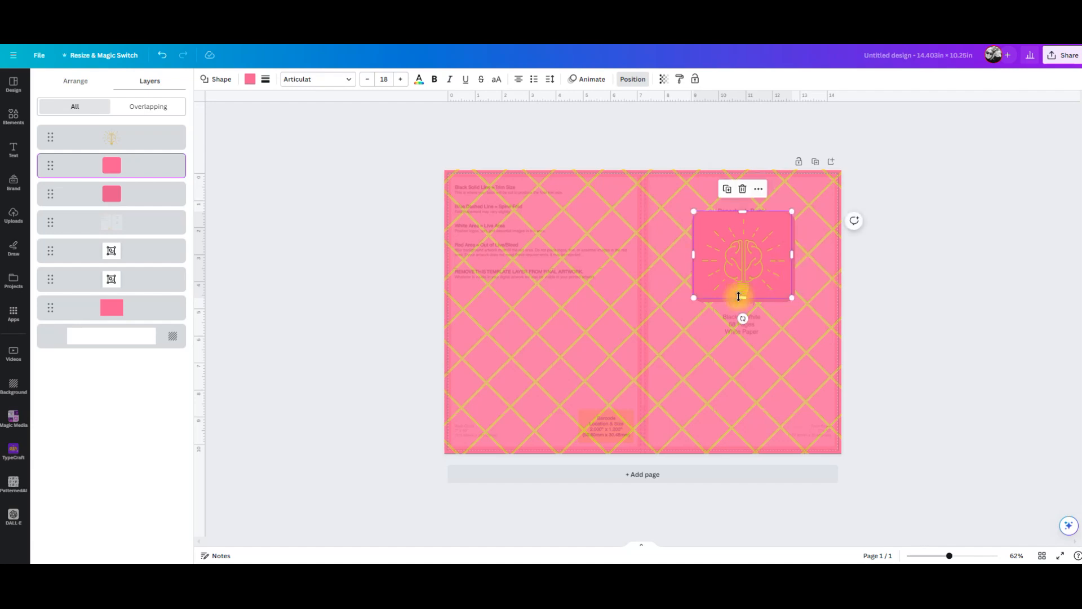
pyautogui.moveTo(742, 298); pyautogui.dragTo(744, 299)
pyautogui.click(921, 326)
pyautogui.click(868, 329)
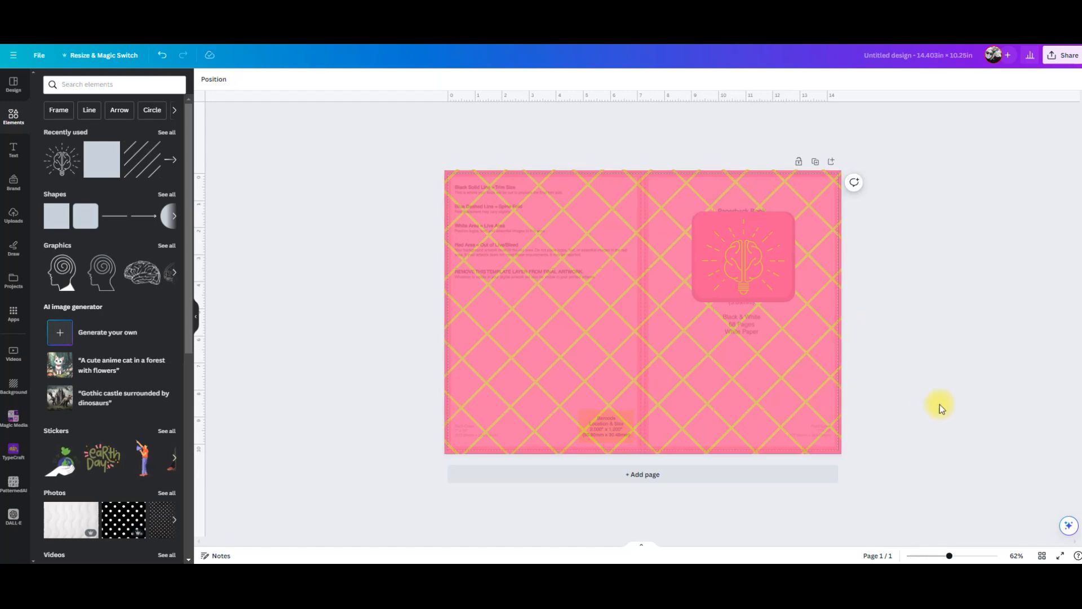
# Fine-tune the panel size behind the brain graphic, leaving a thin darker shadow along the lower and right edges.
pyautogui.moveTo(950, 556); pyautogui.dragTo(965, 556)
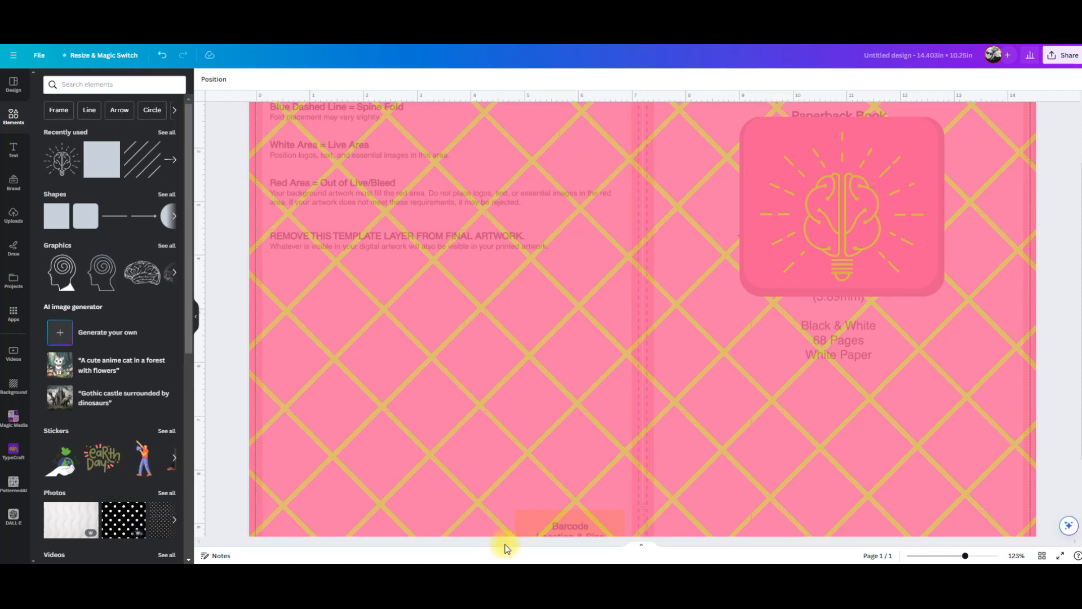
pyautogui.scroll(1, 1037, 333)
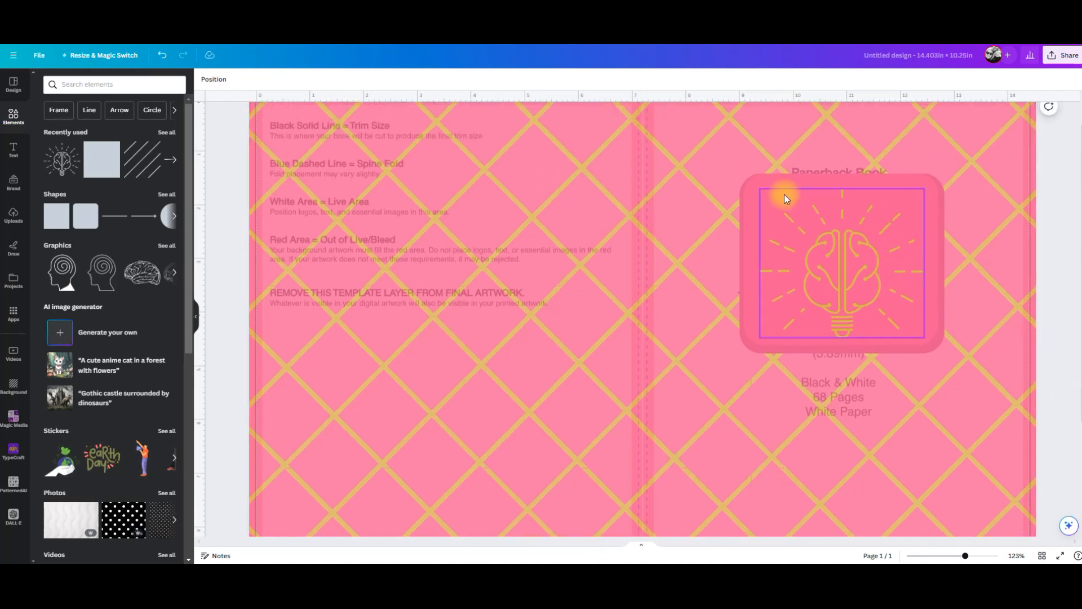
pyautogui.click(752, 193)
pyautogui.moveTo(935, 345)
pyautogui.mouseDown()
pyautogui.moveTo(946, 338)
pyautogui.moveTo(939, 349)
pyautogui.mouseUp()
pyautogui.click(1057, 330)
pyautogui.moveTo(967, 557); pyautogui.dragTo(950, 556)
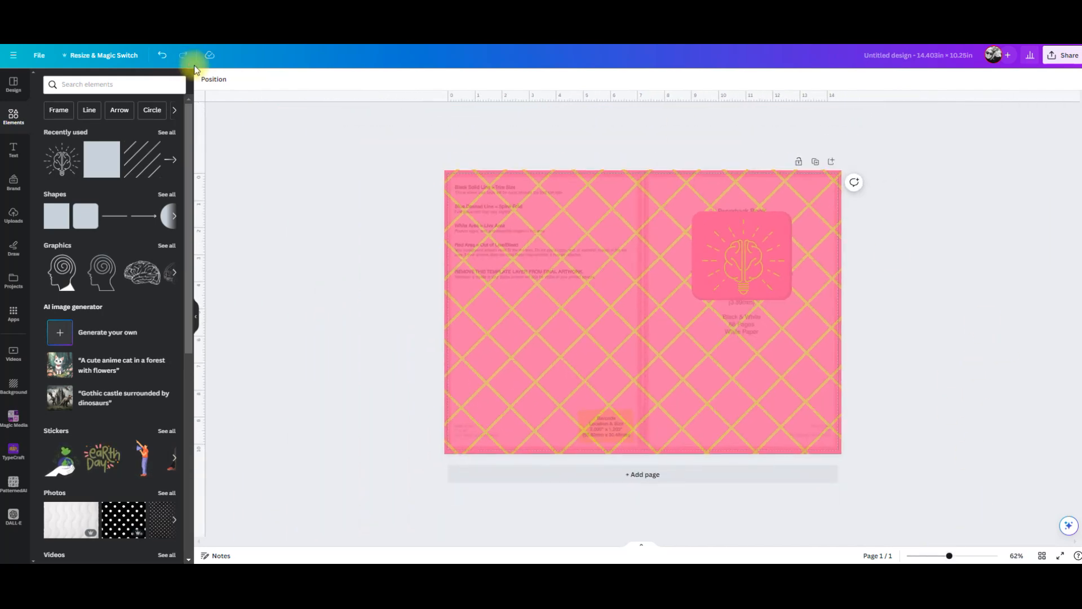
# Send the paperback cover template layer beneath the solid pink background to hide it, and check the cover up close.
pyautogui.click(483, 225)
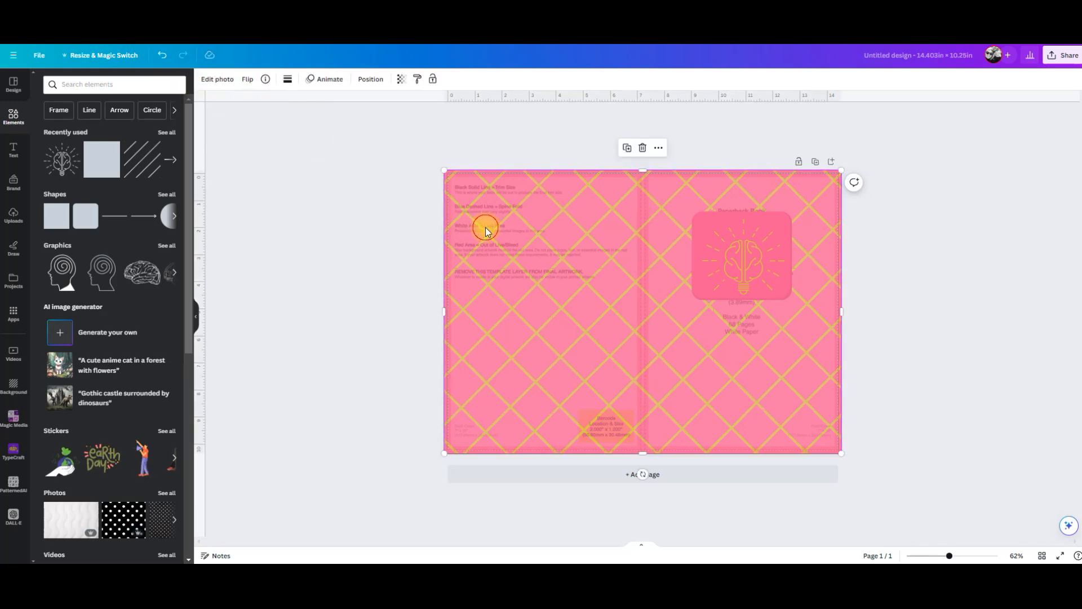
pyautogui.click(371, 79)
pyautogui.moveTo(125, 220); pyautogui.dragTo(126, 309)
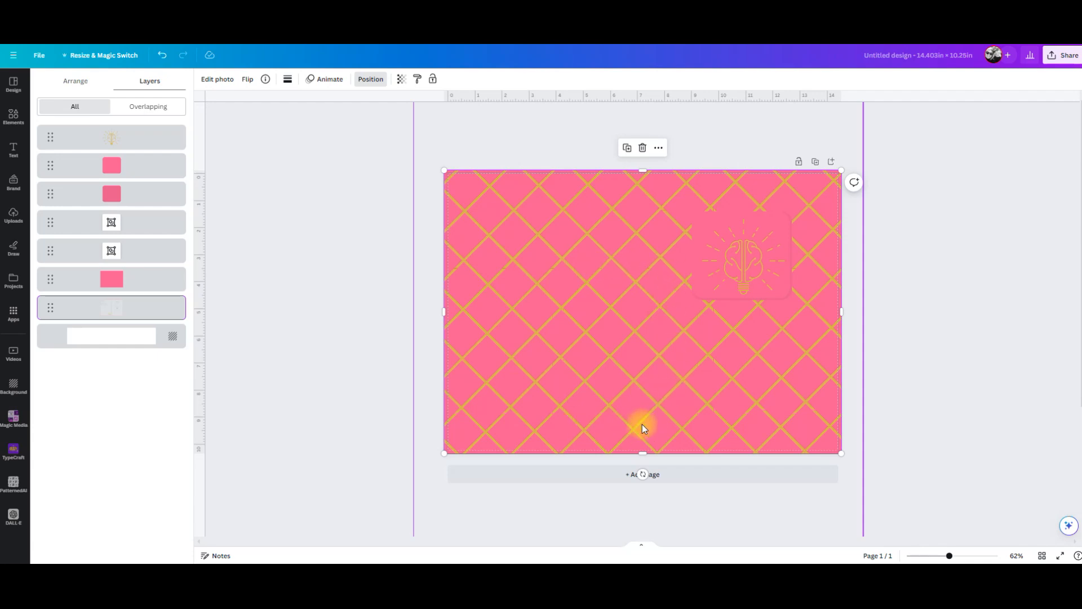
pyautogui.moveTo(947, 556); pyautogui.dragTo(976, 558)
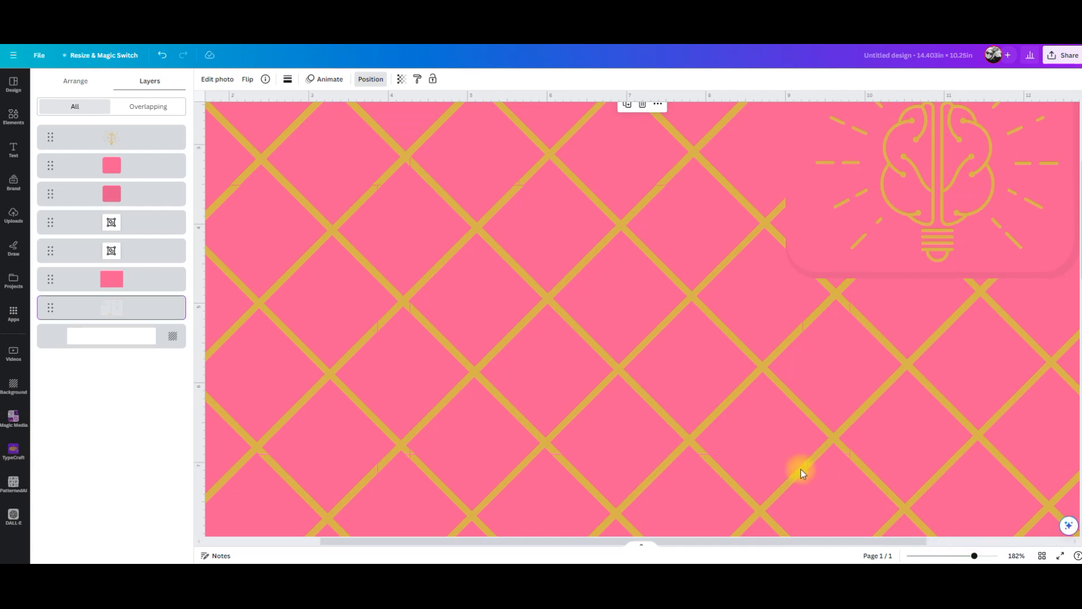
pyautogui.scroll(5, 618, 405)
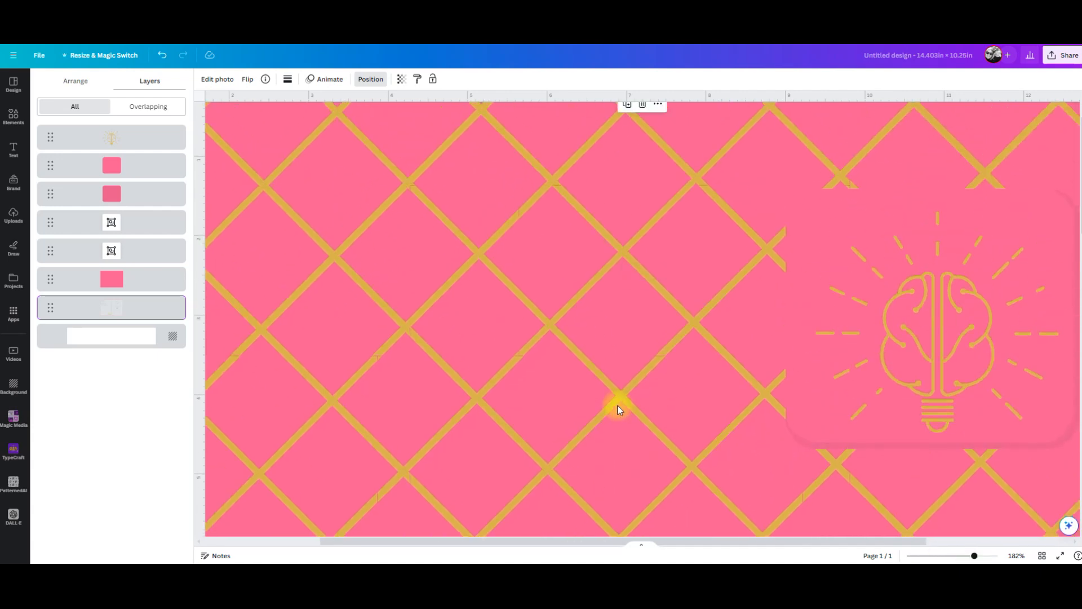
pyautogui.scroll(-5, 617, 405)
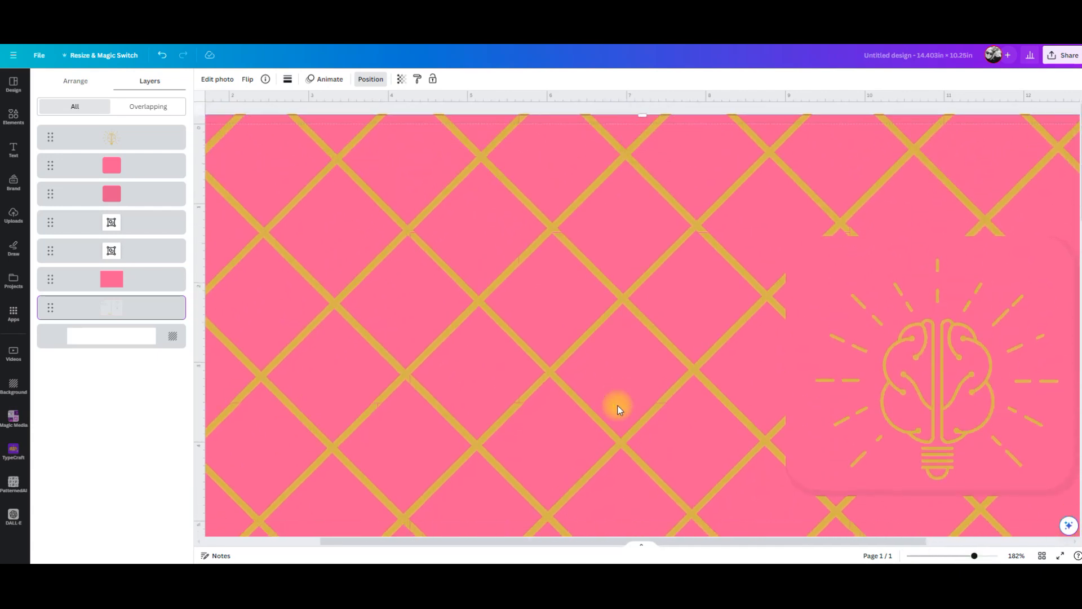
pyautogui.scroll(-3, 618, 404)
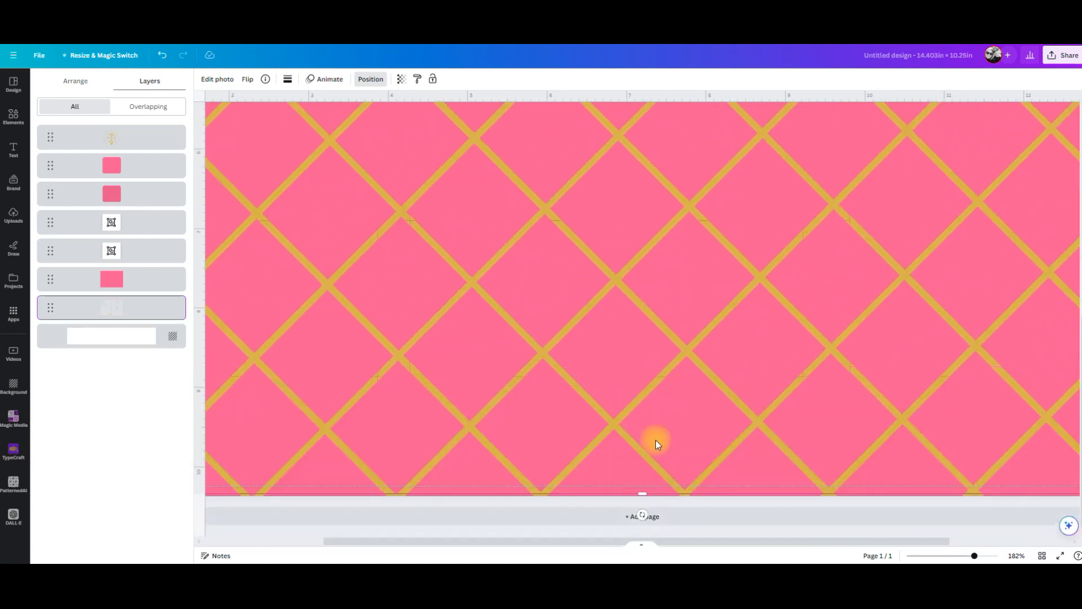
pyautogui.moveTo(967, 558); pyautogui.dragTo(954, 556)
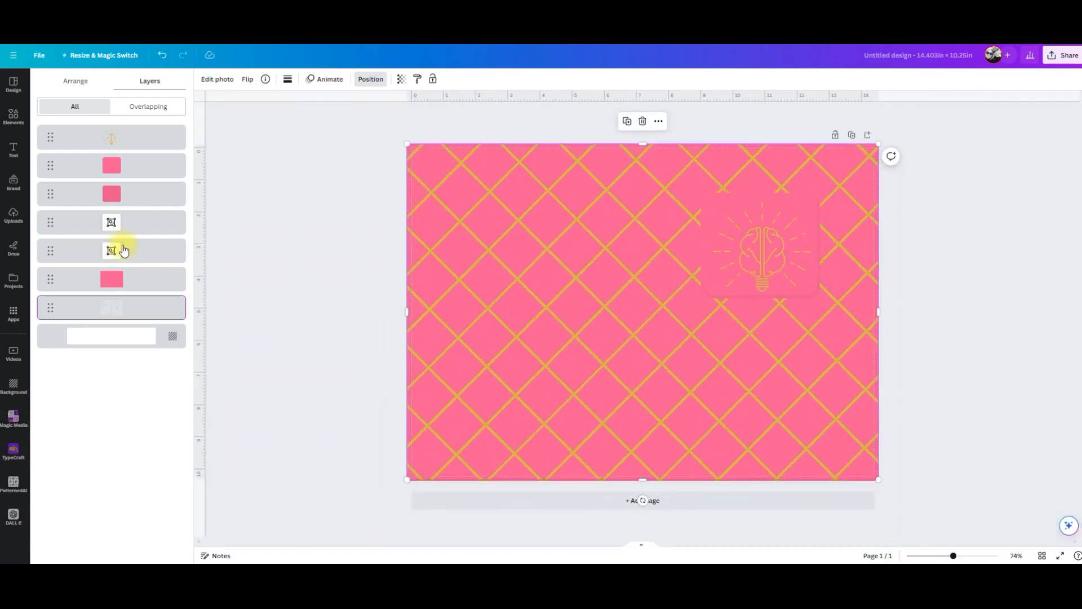
# Search the elements for "textures" and add the gold speckled texture graphic to the cover.
pyautogui.click(8, 118)
pyautogui.click(87, 82)
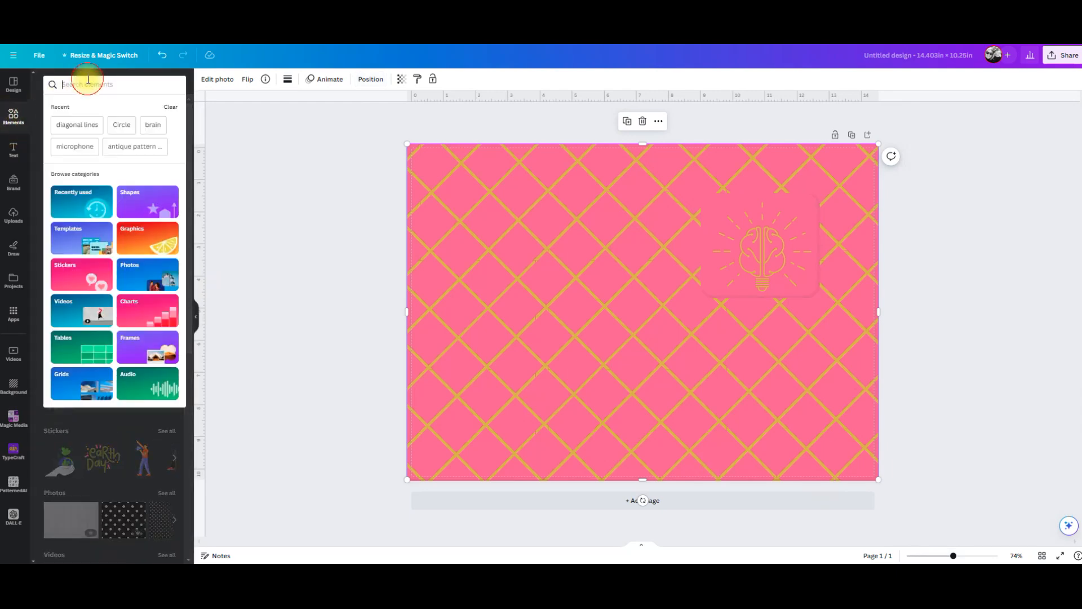
pyautogui.write('textures')
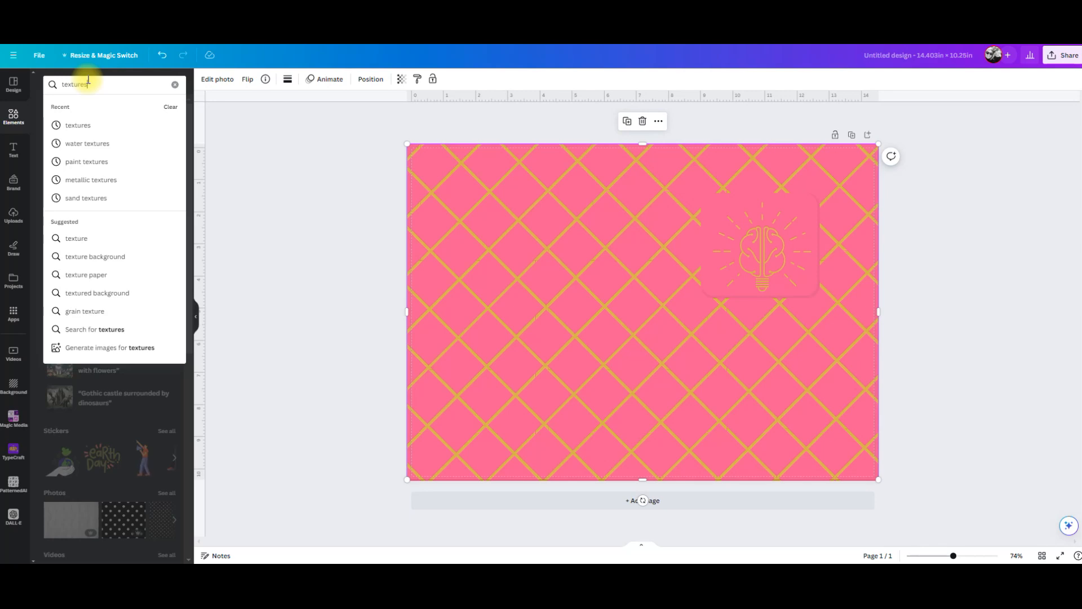
pyautogui.press('Return')
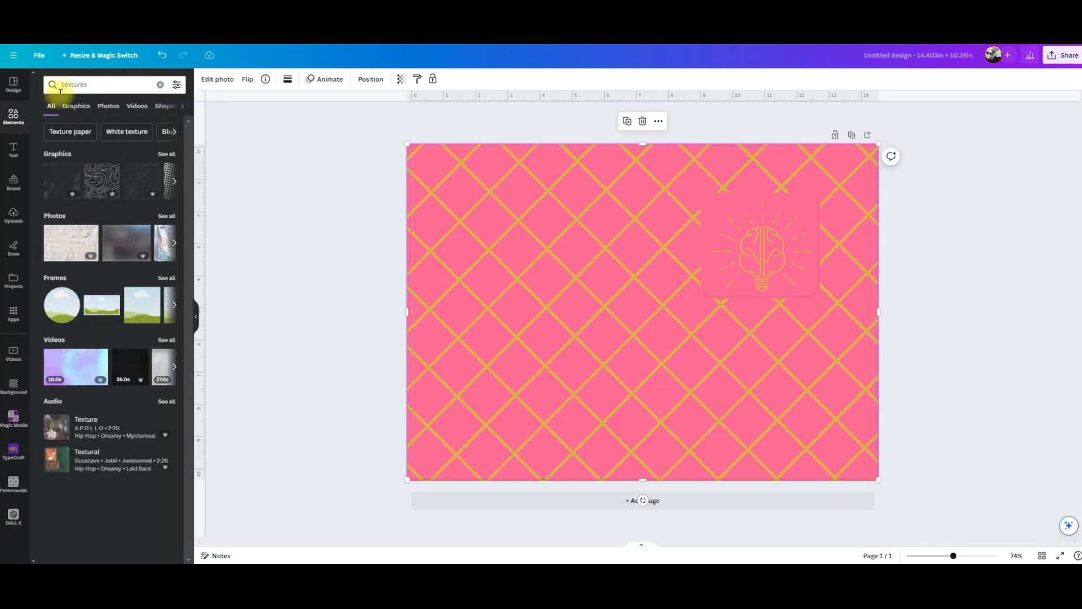
pyautogui.click(168, 154)
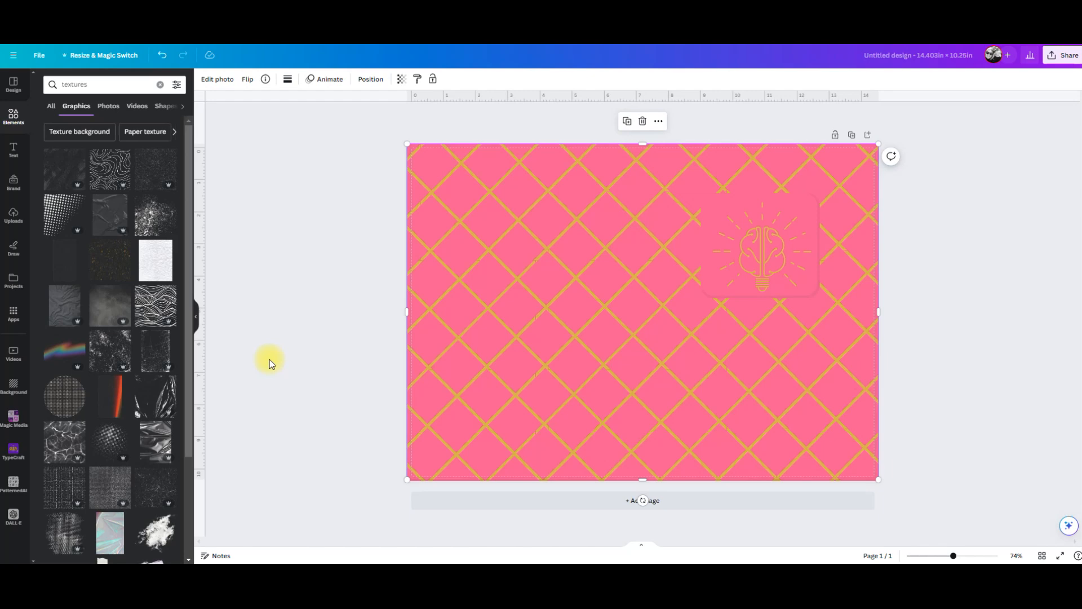
pyautogui.click(104, 259)
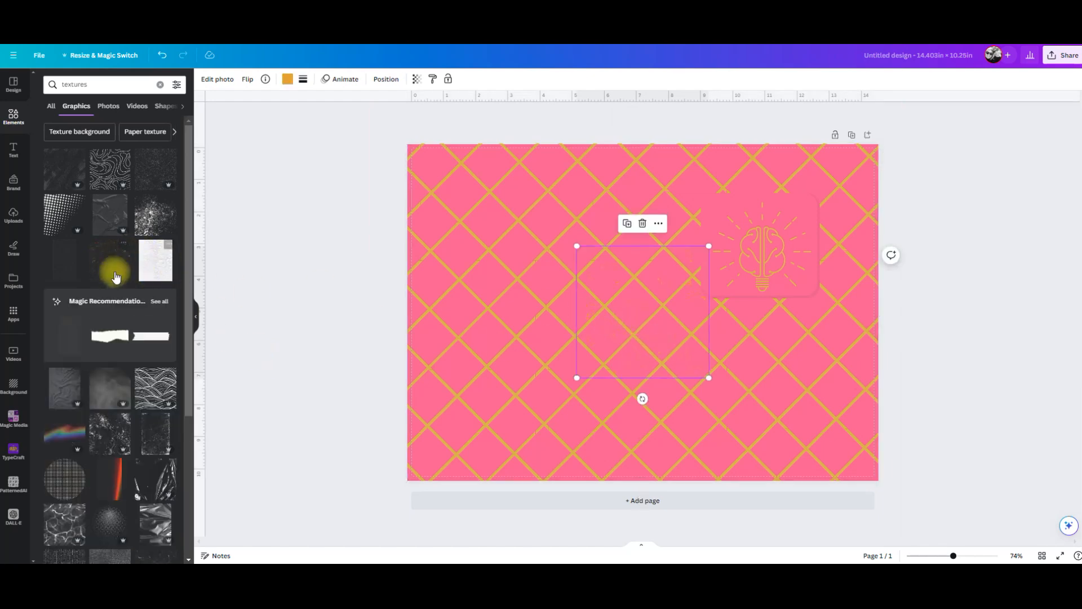
# Enlarge the speckled texture to cover the whole page and move it beneath both pink panels, above the line groups.
pyautogui.moveTo(590, 331); pyautogui.dragTo(449, 221)
pyautogui.moveTo(537, 271); pyautogui.dragTo(1080, 417)
pyautogui.click(388, 80)
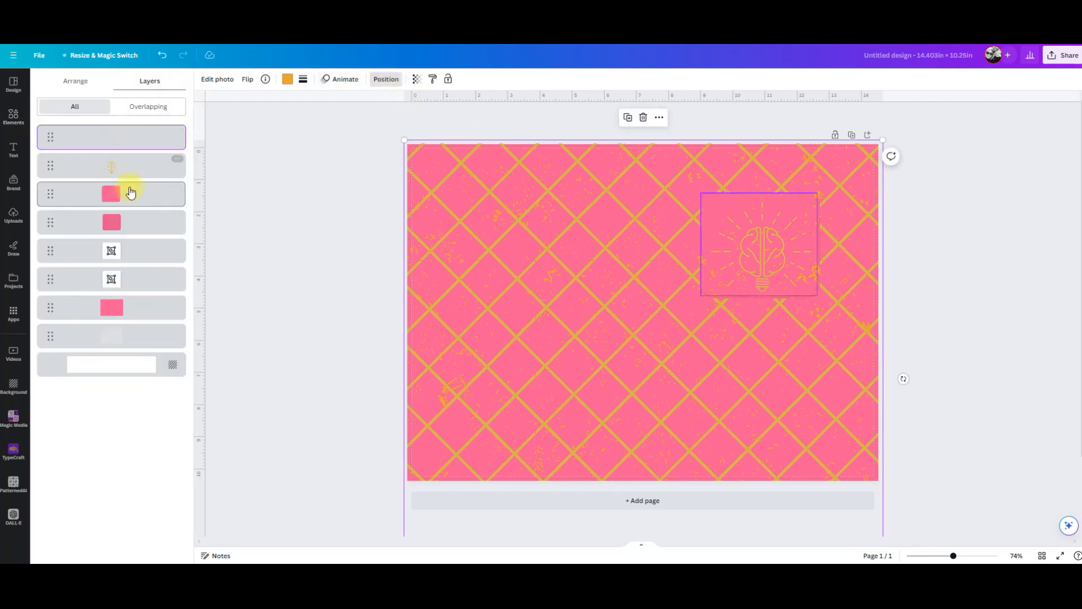
pyautogui.moveTo(128, 134); pyautogui.dragTo(133, 242)
pyautogui.click(983, 277)
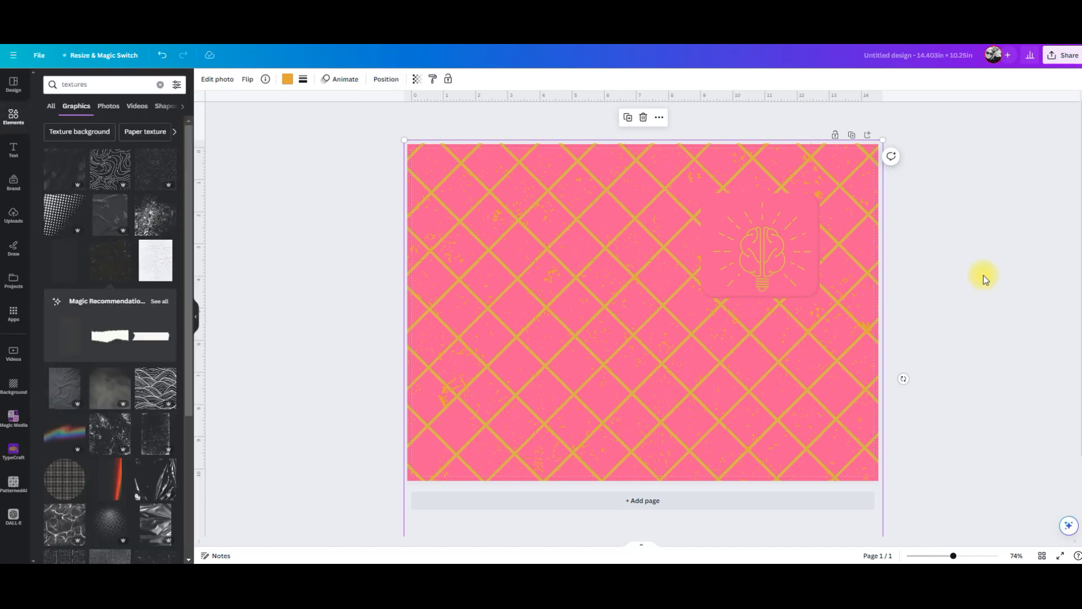
pyautogui.click(1041, 304)
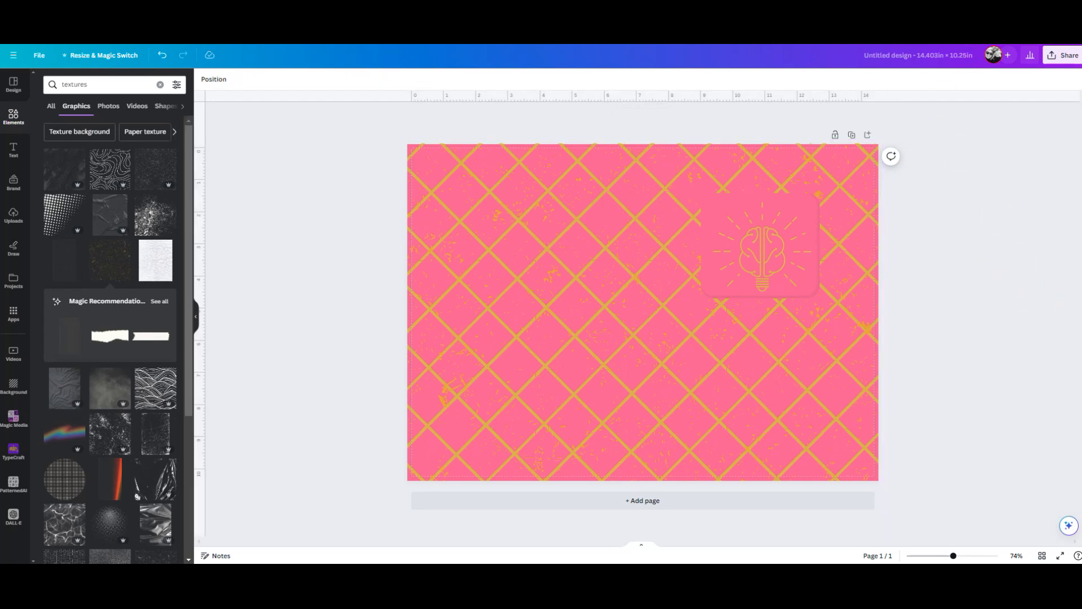
# Download the cover as a PDF Print file.
pyautogui.click(1068, 61)
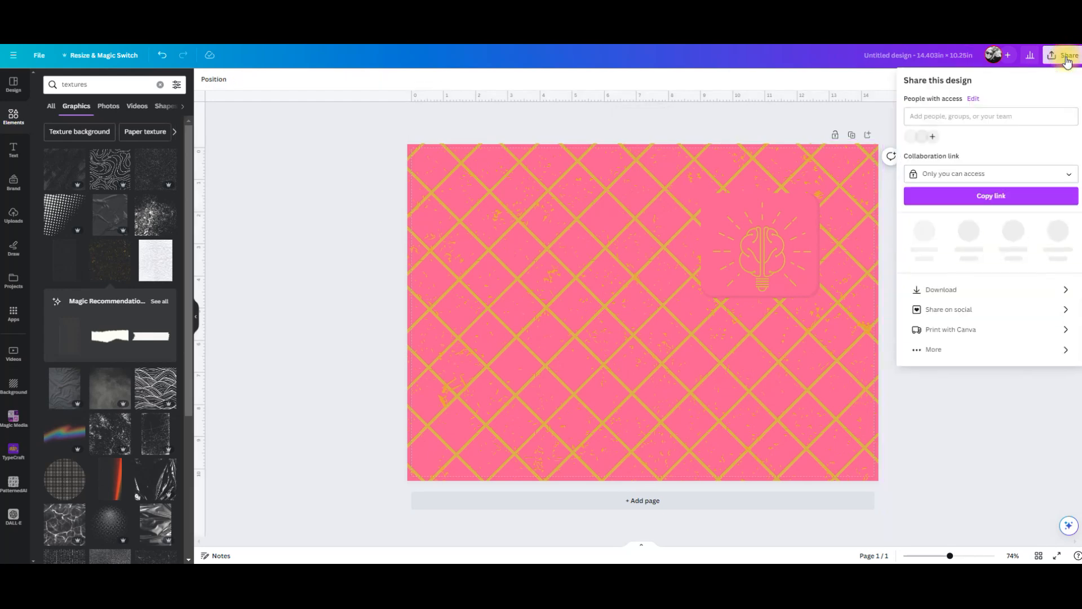
pyautogui.click(949, 283)
pyautogui.click(986, 121)
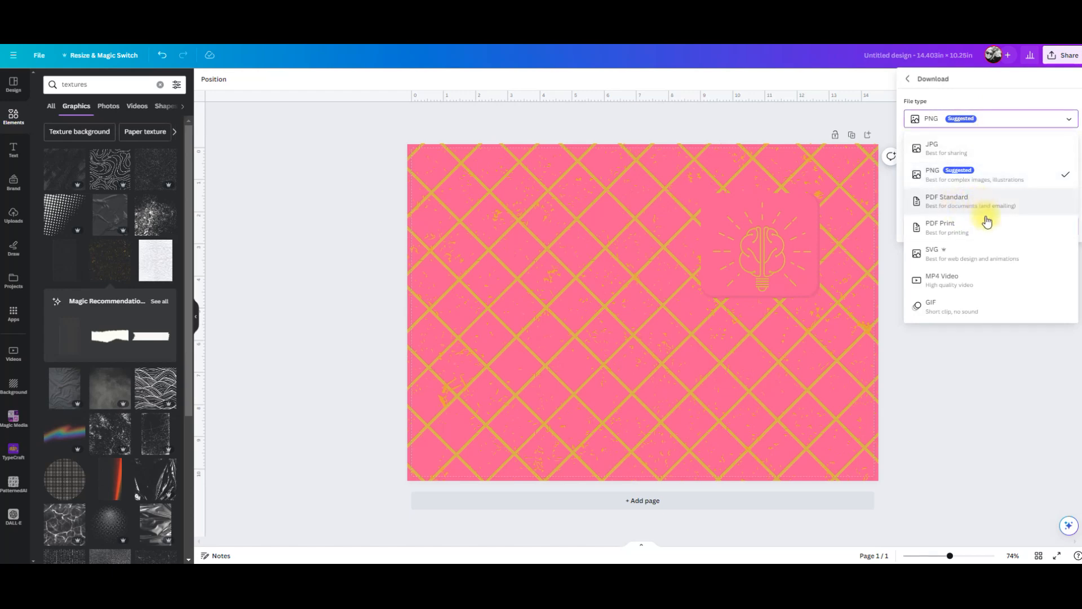
pyautogui.click(973, 231)
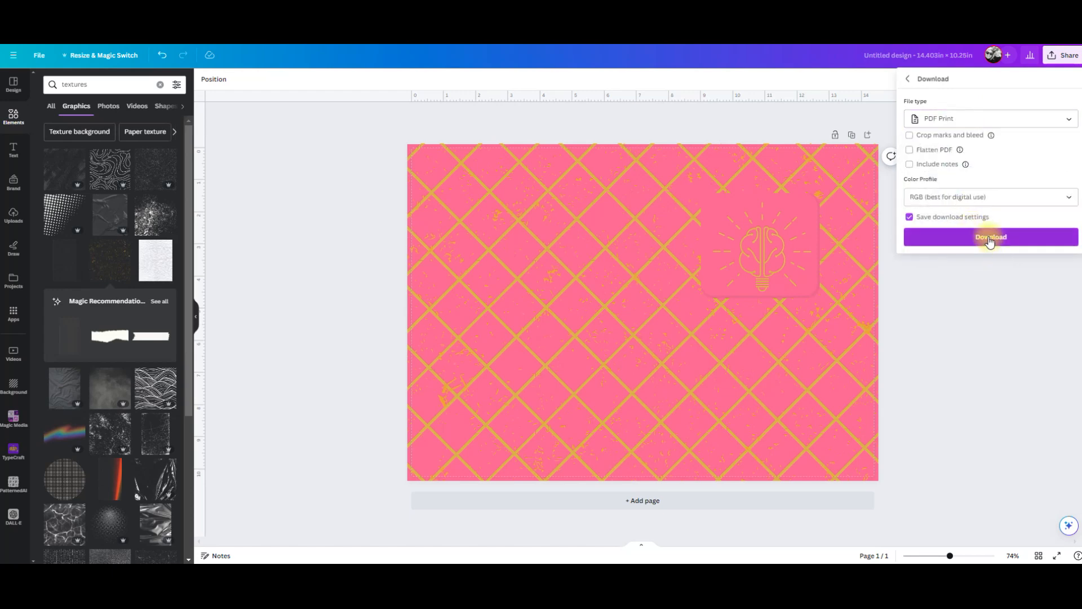
pyautogui.click(991, 239)
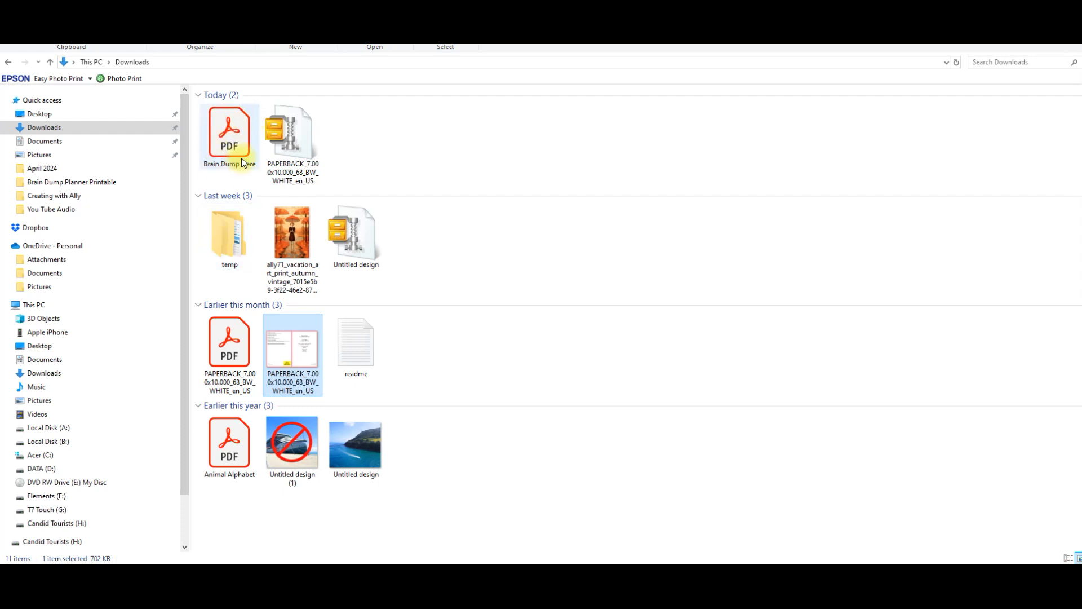
# Open the Brain Dump Here PDF from the Downloads folder, look over its planner page, and close it.
pyautogui.click(226, 133)
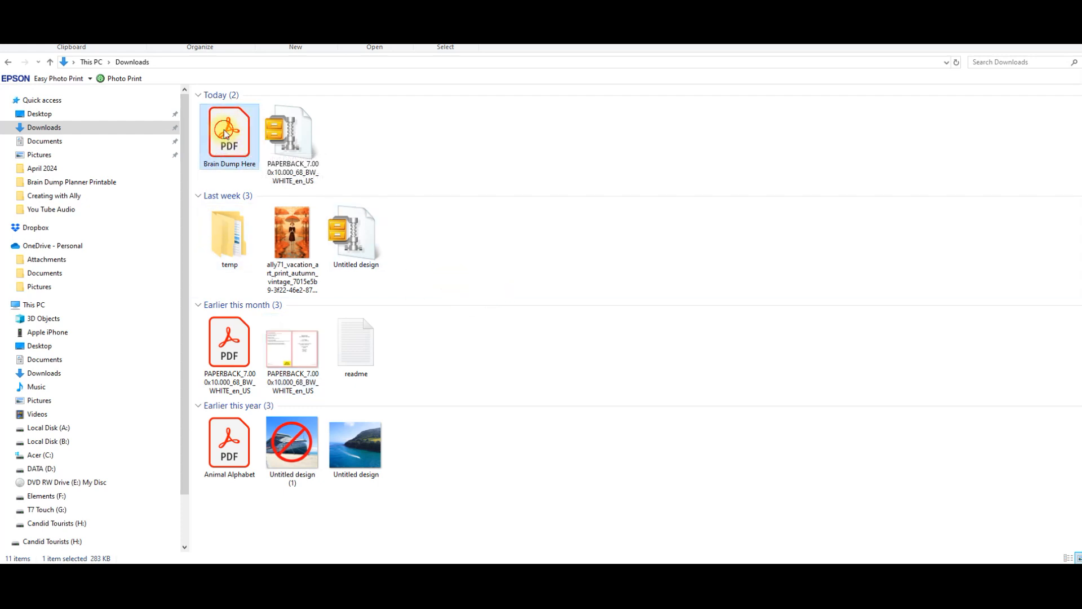
pyautogui.doubleClick(225, 133)
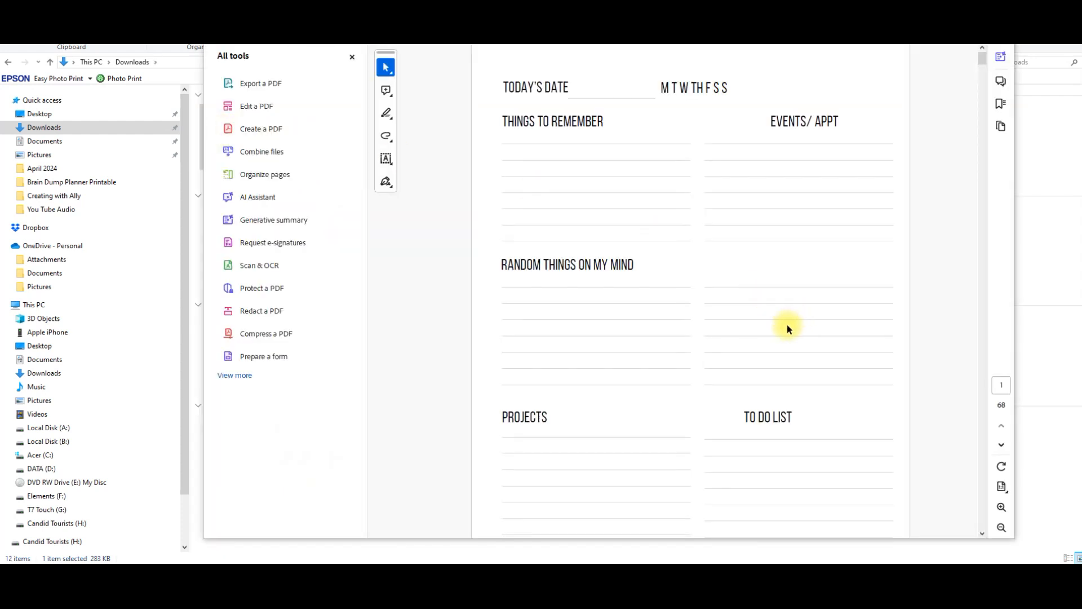
pyautogui.scroll(-10, 801, 350)
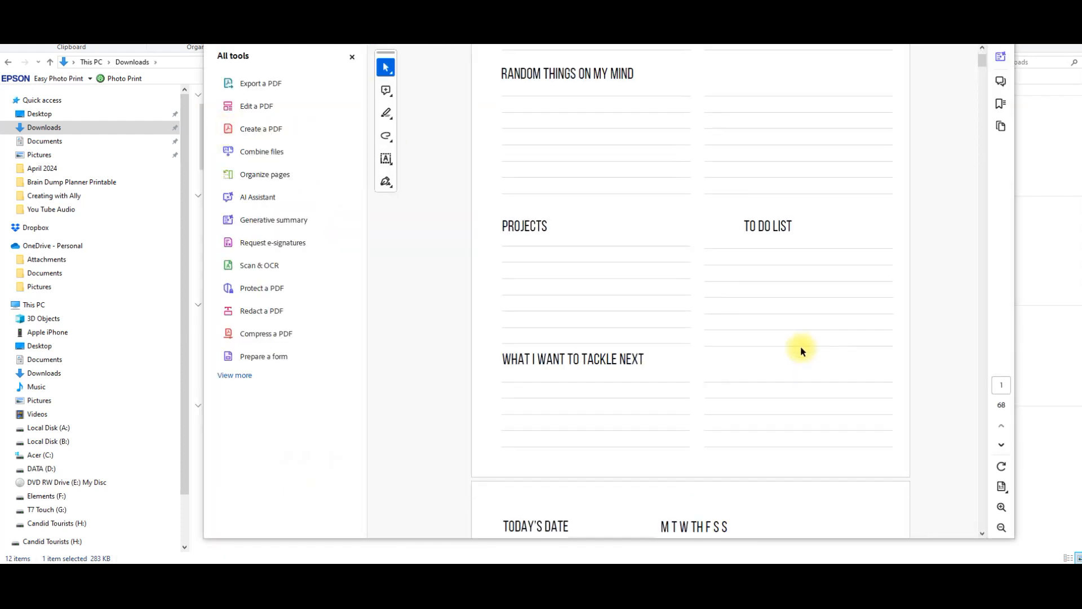
pyautogui.hotkey('alt', 'F4')
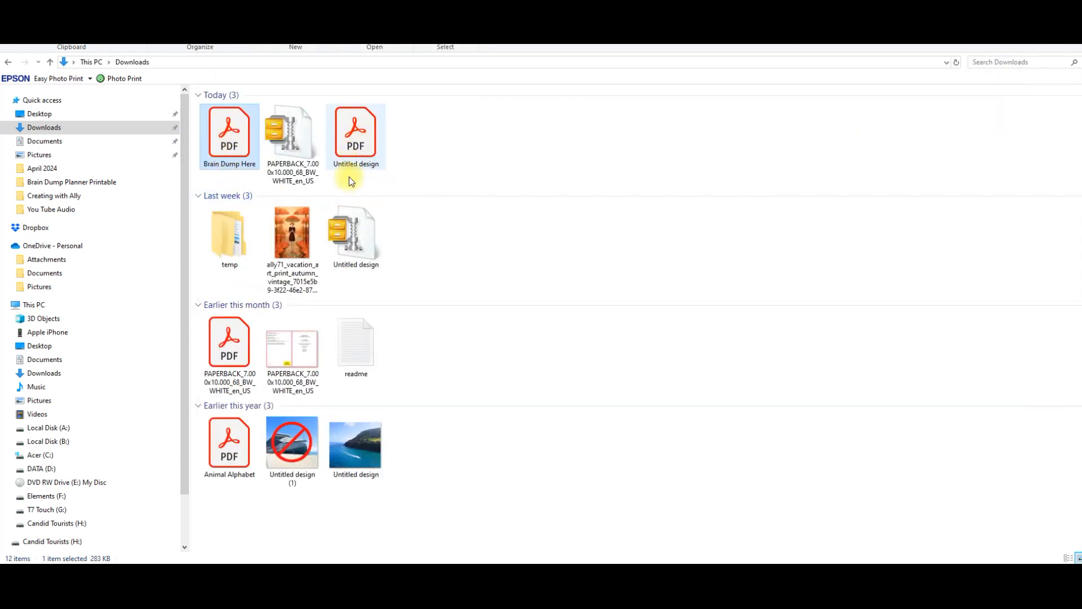
# Rename today's Untitled design PDF as Brain Dump Cover.
pyautogui.click(364, 168)
pyautogui.click(370, 166)
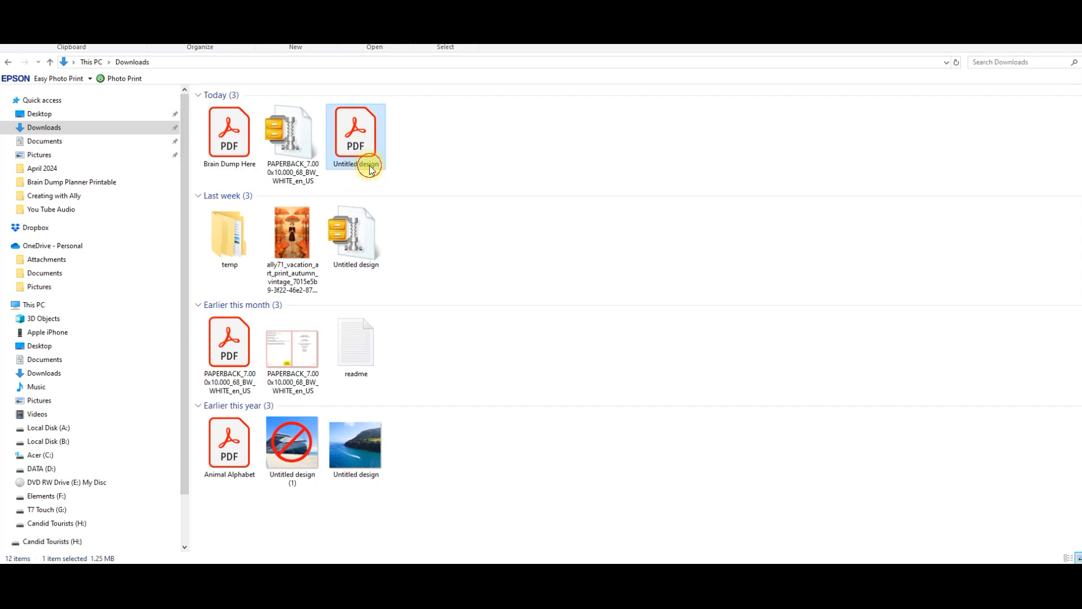
pyautogui.write('Brain Dump Cover')
pyautogui.press('Return')
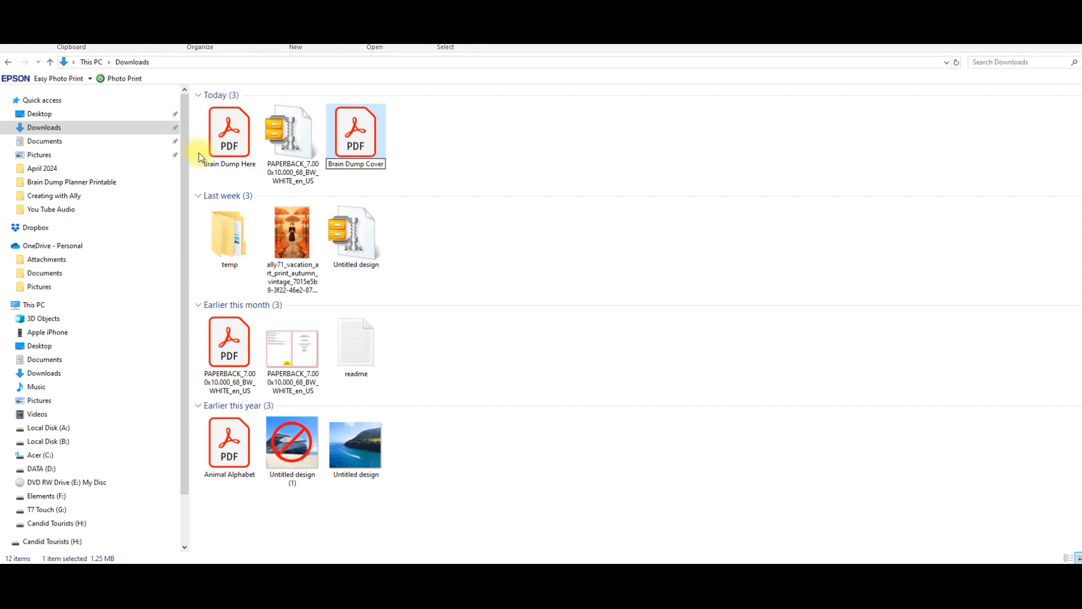
# Rename the Brain Dump Here PDF as Brain Dump Internal.
pyautogui.click(242, 165)
pyautogui.click(251, 164)
pyautogui.click(251, 163)
pyautogui.press('BackSpace')
pyautogui.press('BackSpace')
pyautogui.press('BackSpace')
pyautogui.press('BackSpace')
pyautogui.write('In')
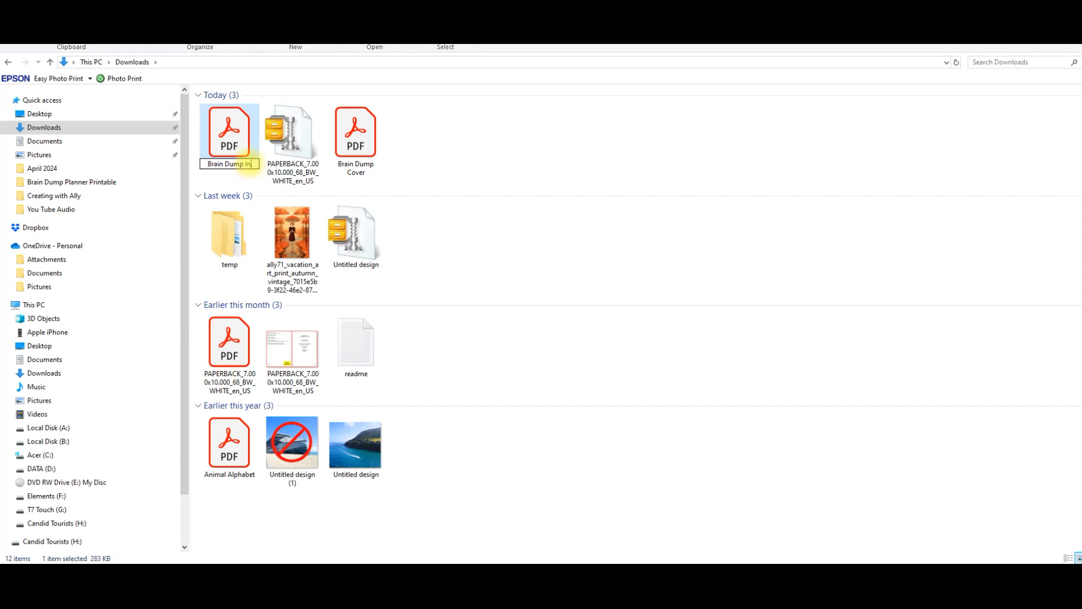
pyautogui.write('ternal')
pyautogui.press('Return')
# Open the Brain Dump Cover PDF to check the exported cover, and return to the Downloads folder.
pyautogui.click(354, 137)
pyautogui.doubleClick(354, 137)
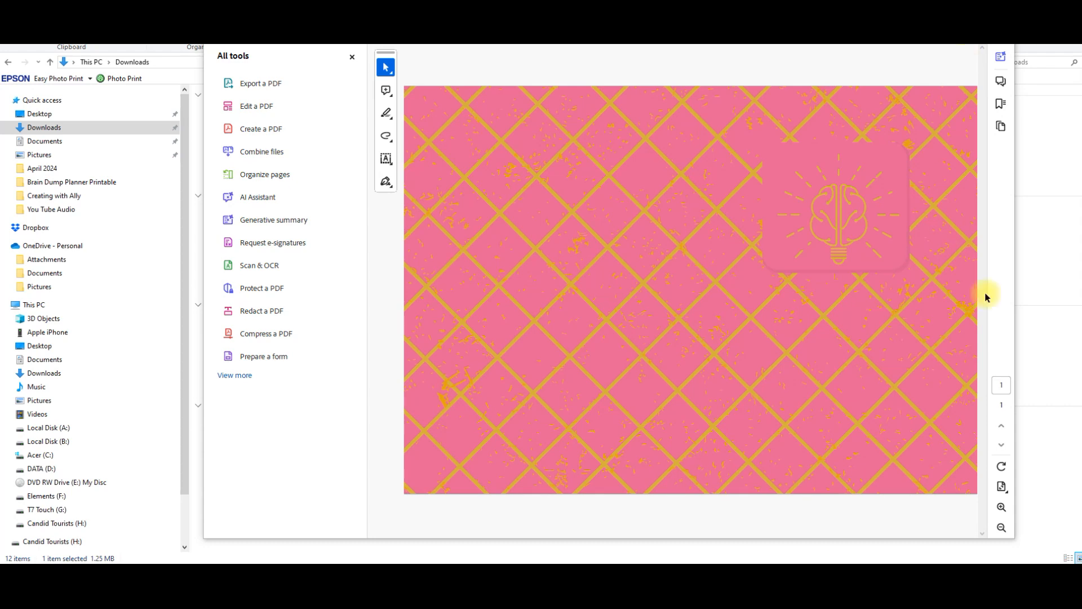
pyautogui.click(1063, 322)
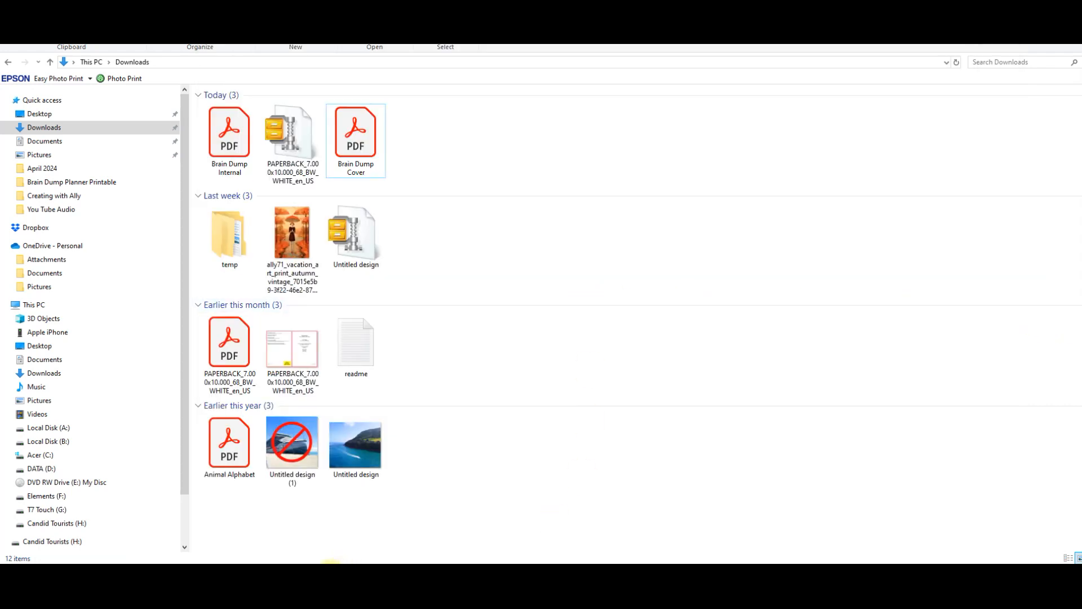
# In Kindle Direct Publishing, create a new paperback titled "Brain Dump Journal : Get Those Ideas Down Before You Forget".
pyautogui.click(260, 574)
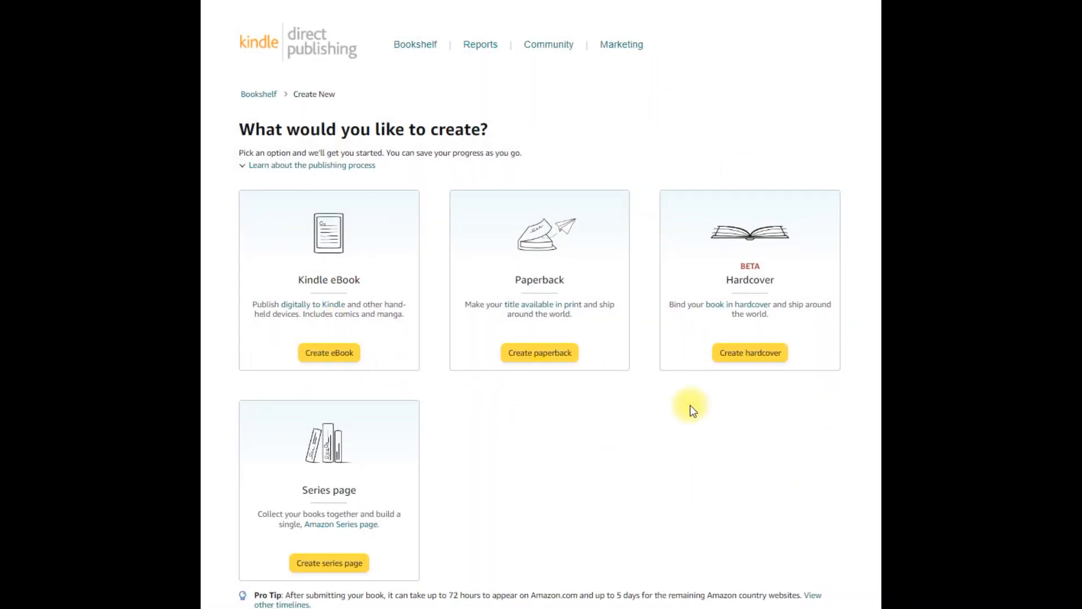
pyautogui.click(546, 359)
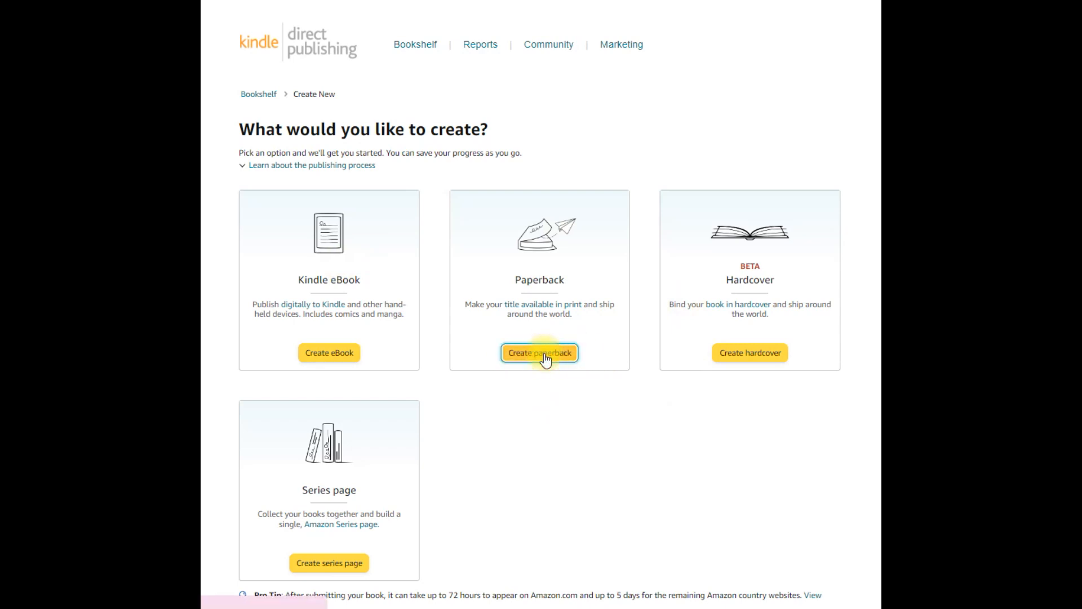
pyautogui.click(404, 319)
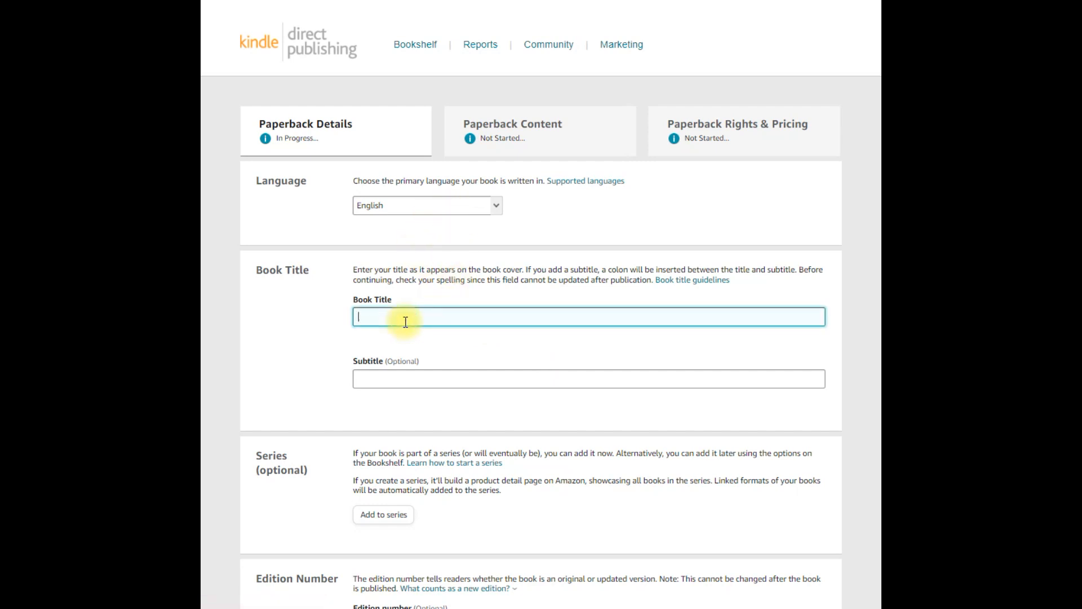
pyautogui.write('Brain Dump Journal : Get tThose Ideas Down Before you')
pyautogui.press('BackSpace')
pyautogui.press('BackSpace')
pyautogui.press('BackSpace')
pyautogui.write('You F')
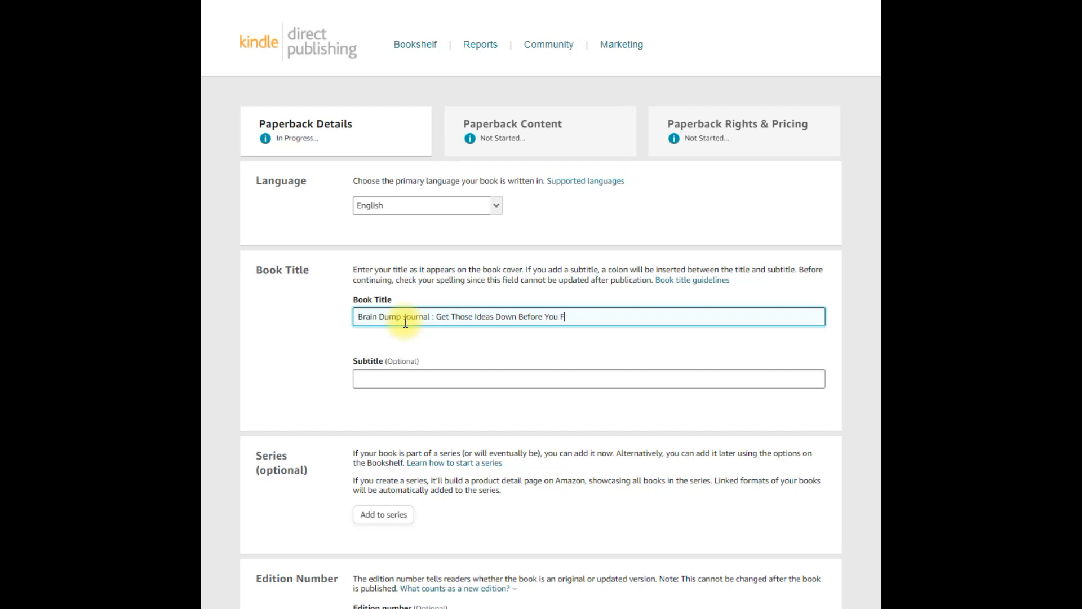
pyautogui.write('orget')
# Enter the primary author's first name and last name in the paperback details.
pyautogui.scroll(-3, 493, 424)
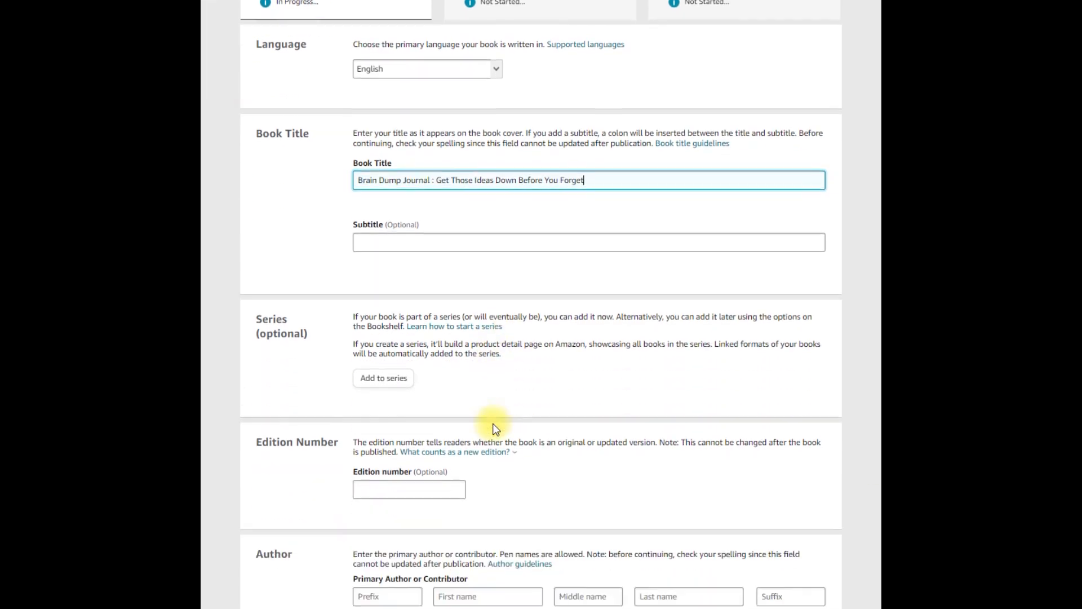
pyautogui.scroll(-6, 486, 394)
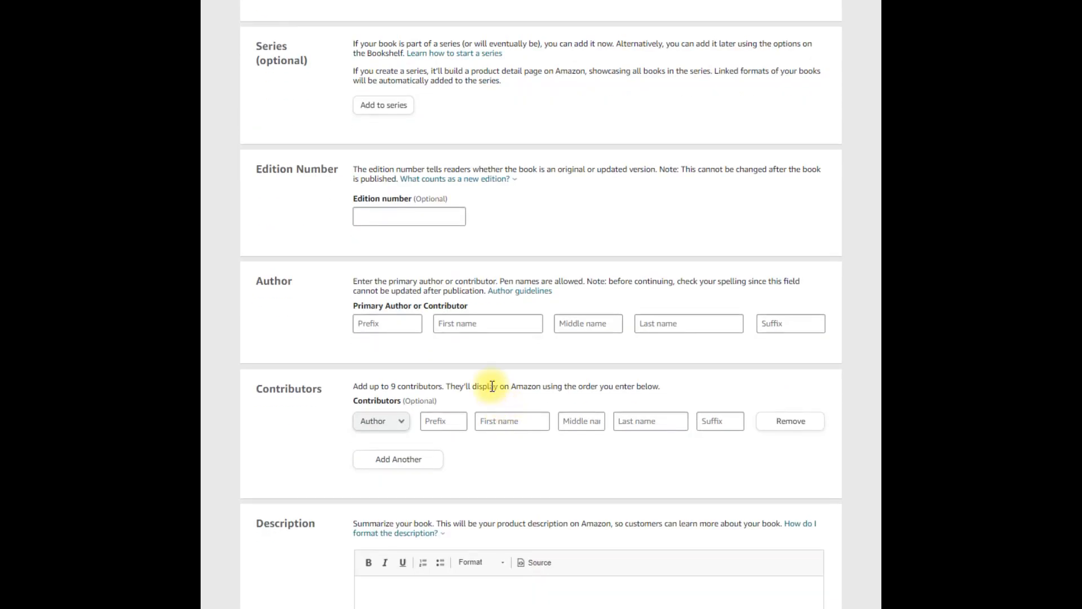
pyautogui.click(485, 325)
pyautogui.write('Azza')
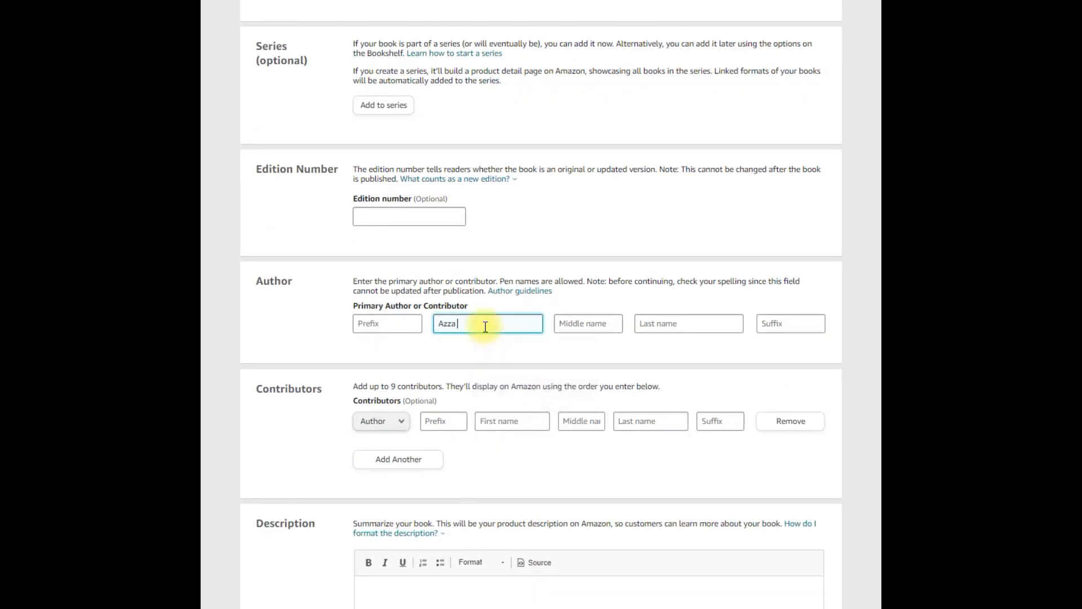
pyautogui.click(665, 322)
pyautogui.write('Jan')
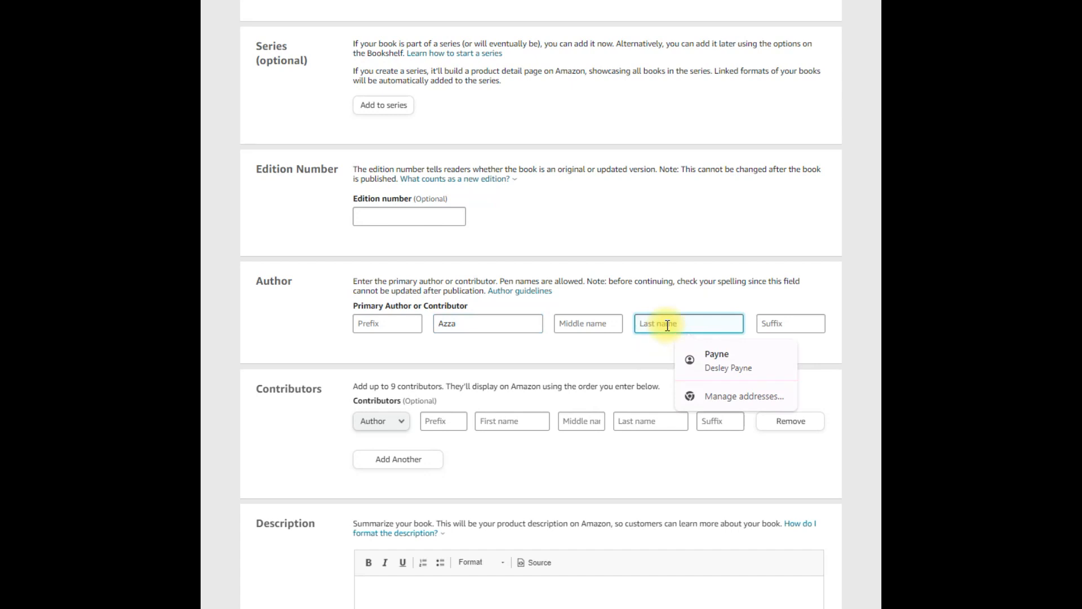
pyautogui.write('na')
pyautogui.press('BackSpace')
pyautogui.press('BackSpace')
pyautogui.press('BackSpace')
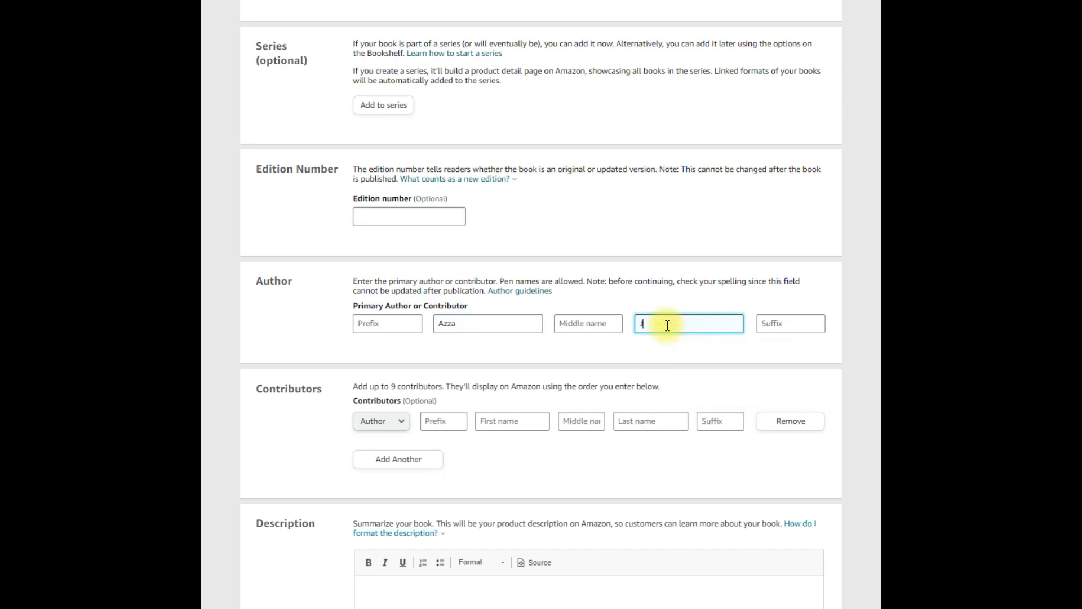
pyautogui.write('ane')
# Describe the book as a 68 page Brain Dump Journal that includes space for jotting down all those ideas and tasks you need to tackle in your life.
pyautogui.scroll(-2, 670, 451)
pyautogui.scroll(-4, 671, 456)
pyautogui.click(421, 180)
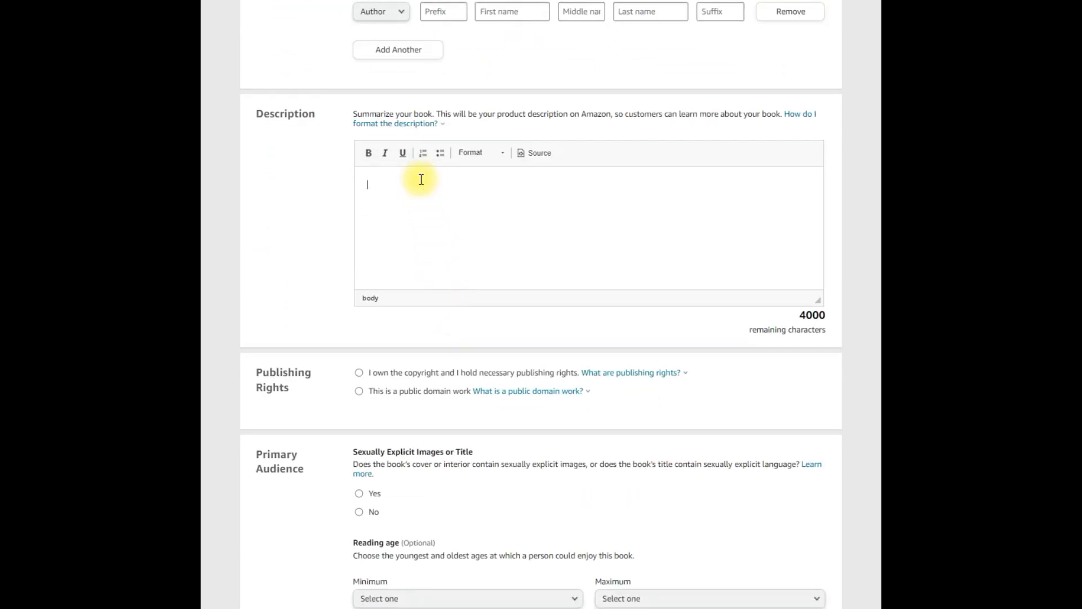
pyautogui.write('This is a 68 page Brain Dump Journal')
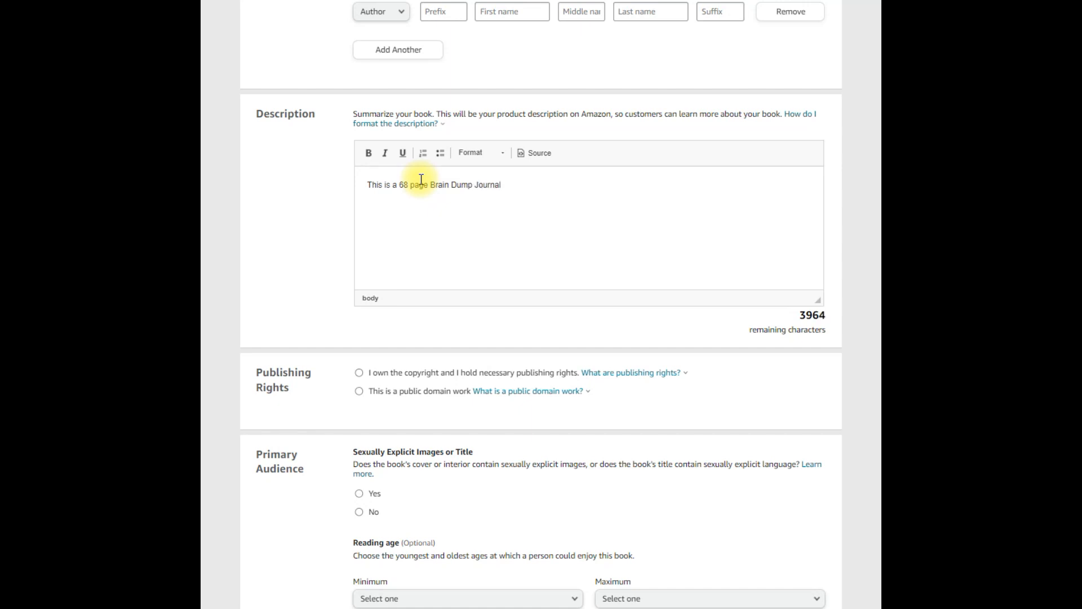
pyautogui.write(' that includes space for jotting down all ')
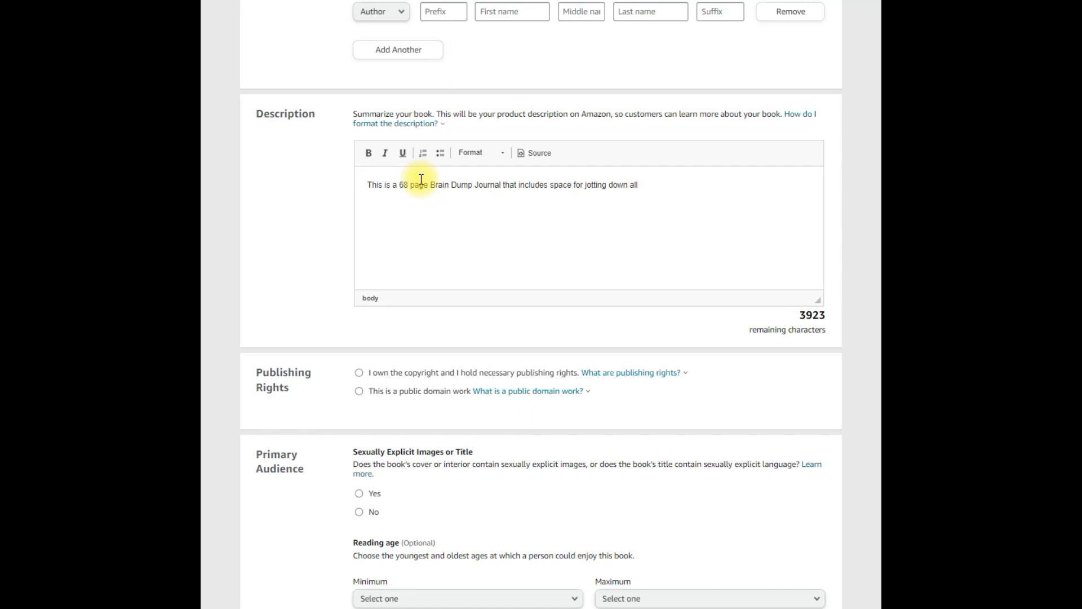
pyautogui.write('those ideas and tasks that you nee')
pyautogui.write('tackle in your lif')
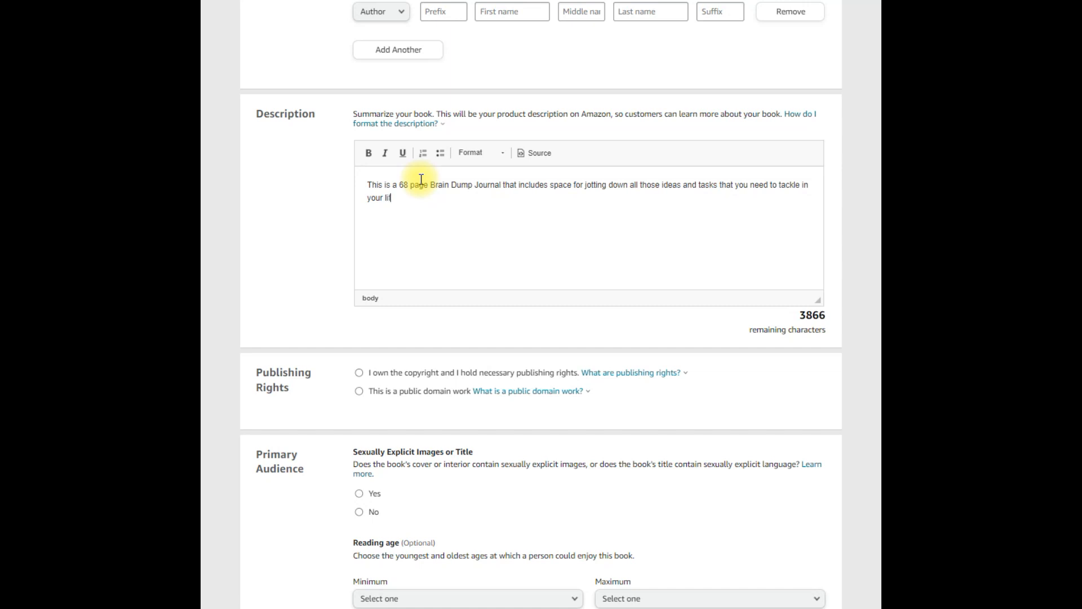
# Complete the description with "There is space for events, appointments and working out what you need to work on next.".
pyautogui.write('e. There is space for events, appoio')
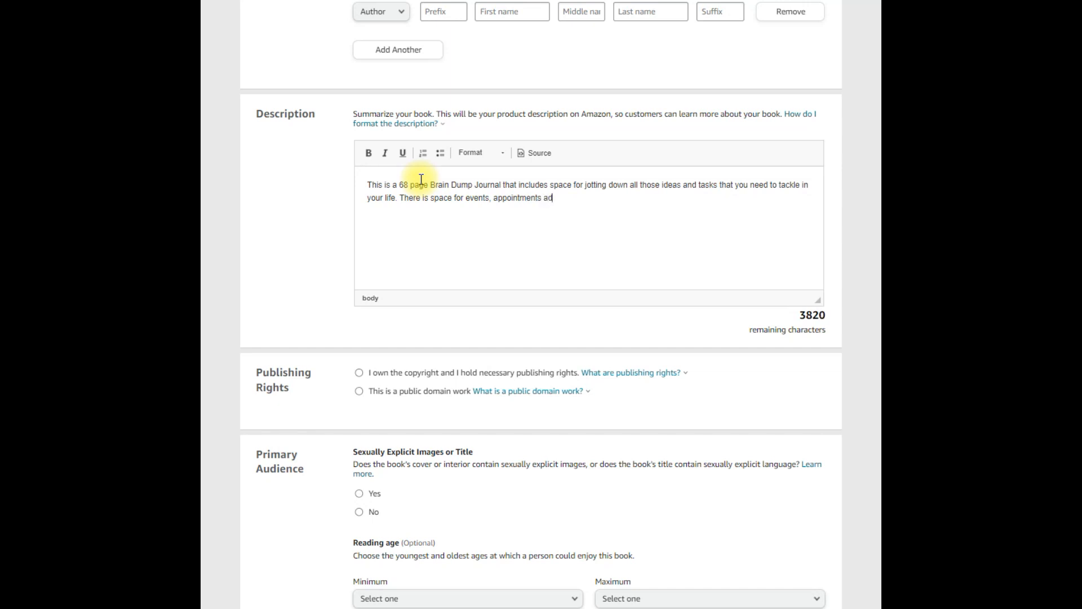
pyautogui.write('nd')
pyautogui.write(' working out w')
pyautogui.write('hat you need')
pyautogui.write(' tyo')
pyautogui.press('BackSpace')
pyautogui.press('BackSpace')
pyautogui.write('o work on next.')
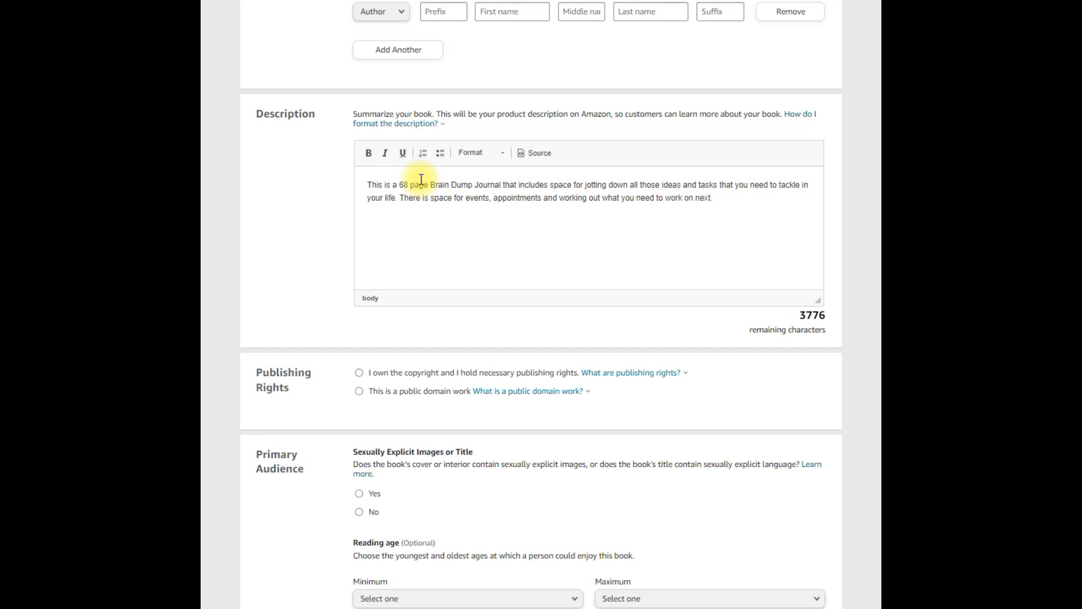
# Declare ownership of the copyright and publishing rights, and answer No to sexually explicit images or title.
pyautogui.click(359, 375)
pyautogui.scroll(-1, 730, 327)
pyautogui.scroll(-5, 733, 331)
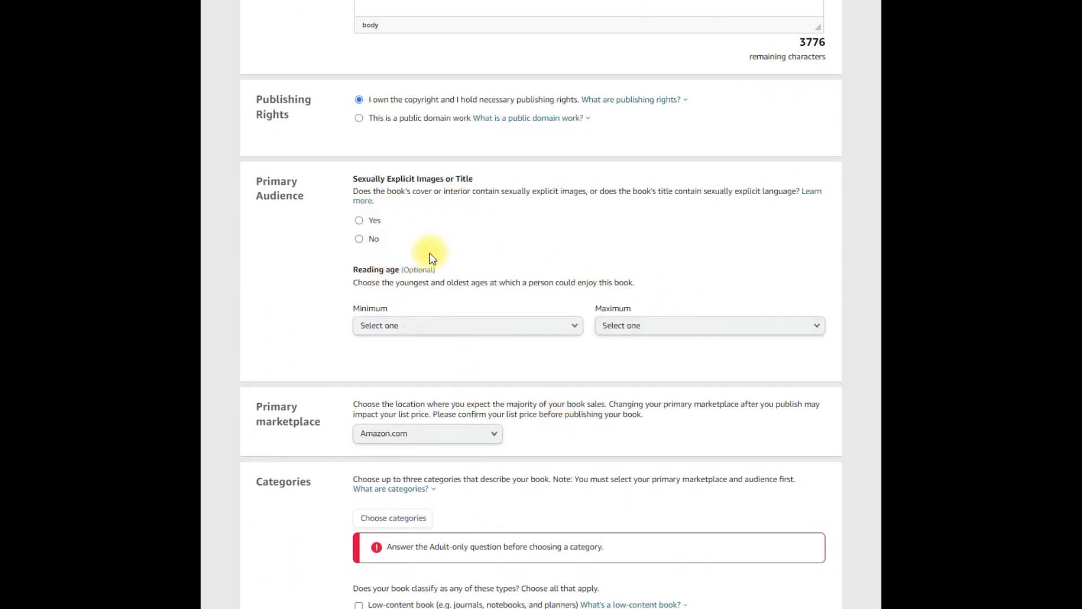
pyautogui.click(360, 239)
# Choose Self-Help as the book's first category and select the Time Management placement.
pyautogui.scroll(-4, 797, 417)
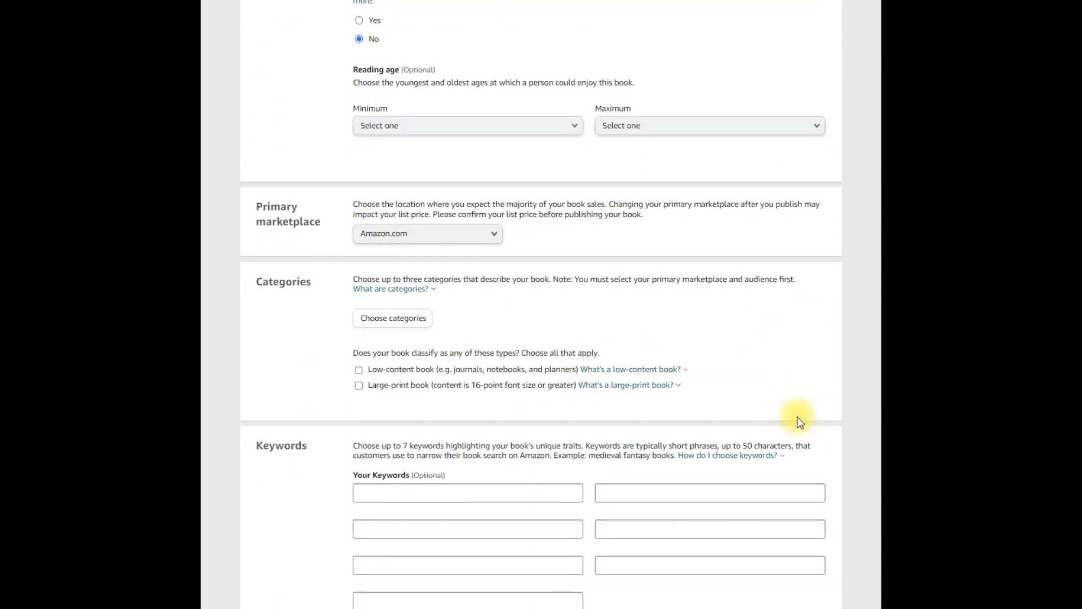
pyautogui.scroll(-3, 556, 307)
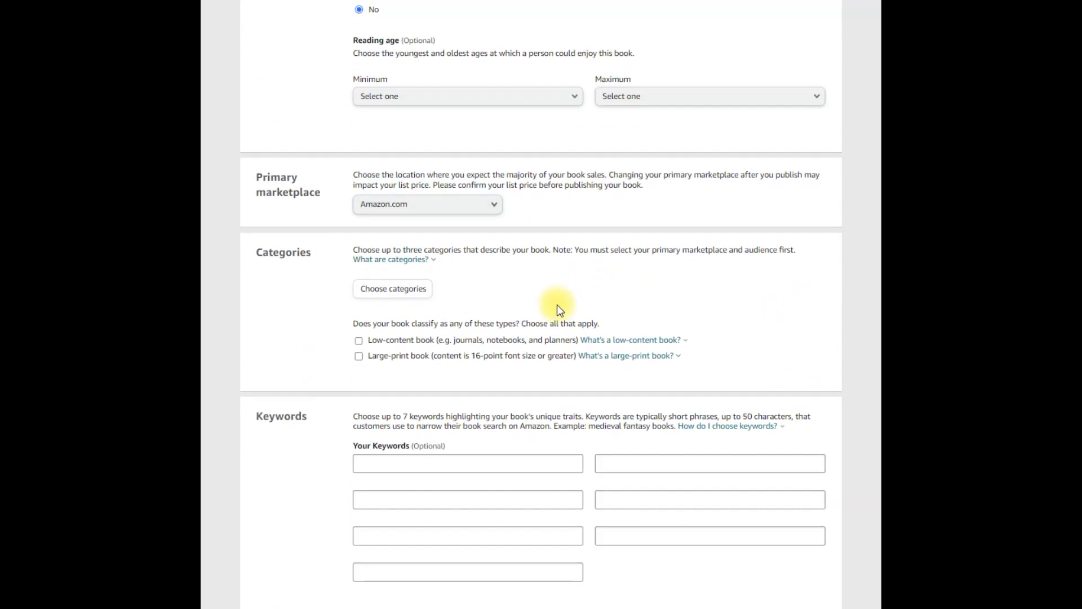
pyautogui.click(398, 183)
pyautogui.click(481, 290)
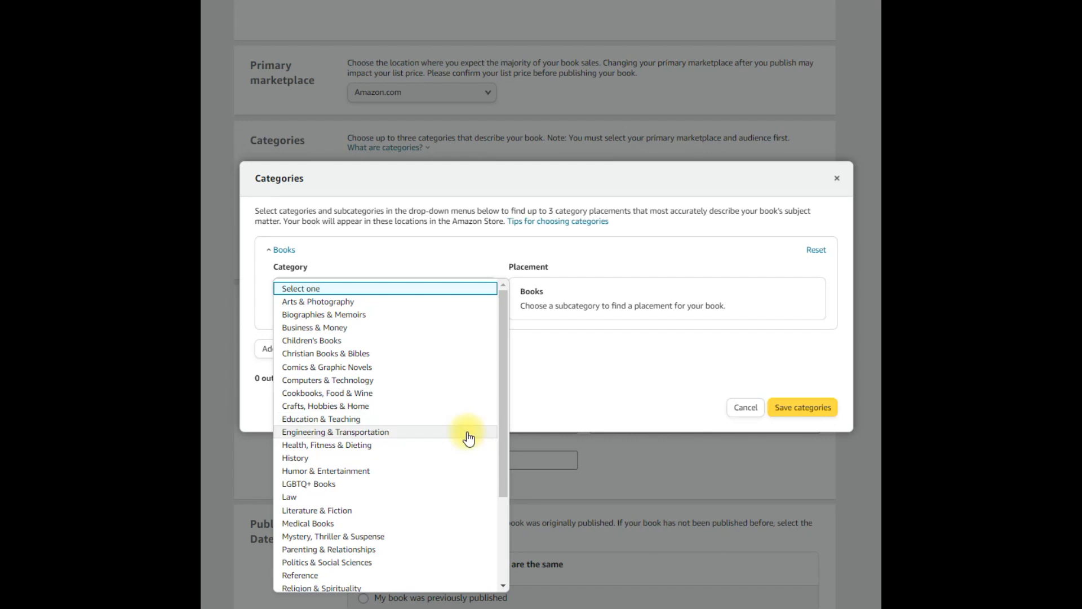
pyautogui.scroll(-3, 467, 438)
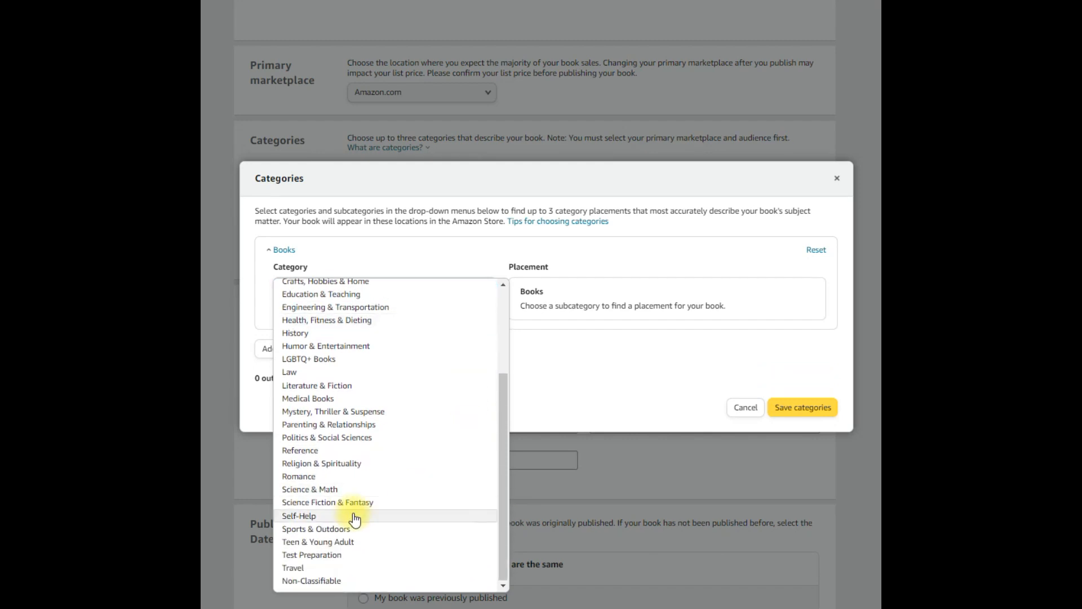
pyautogui.click(359, 515)
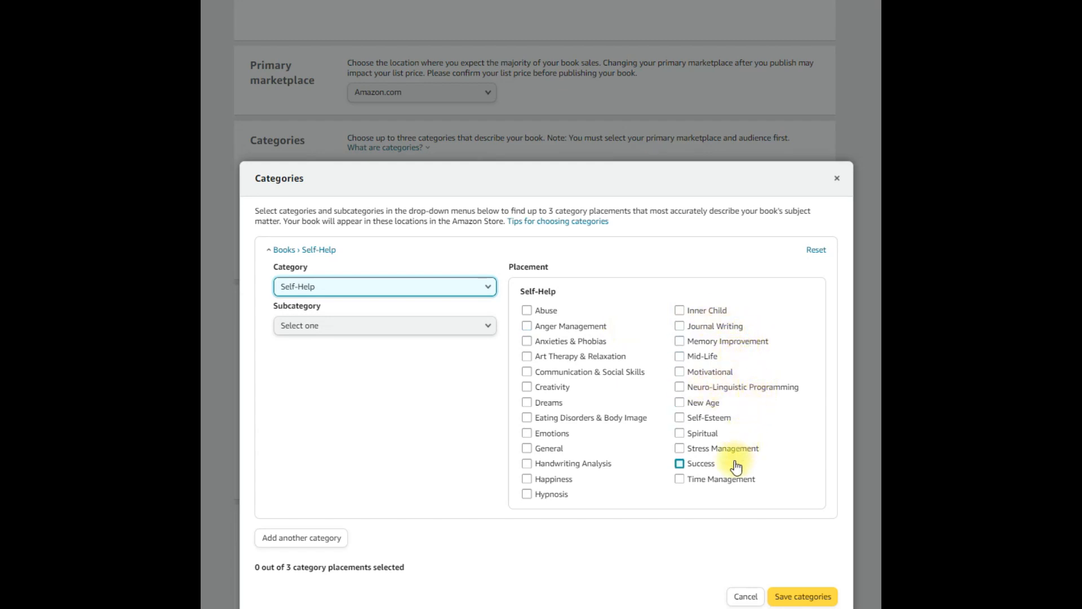
pyautogui.click(681, 478)
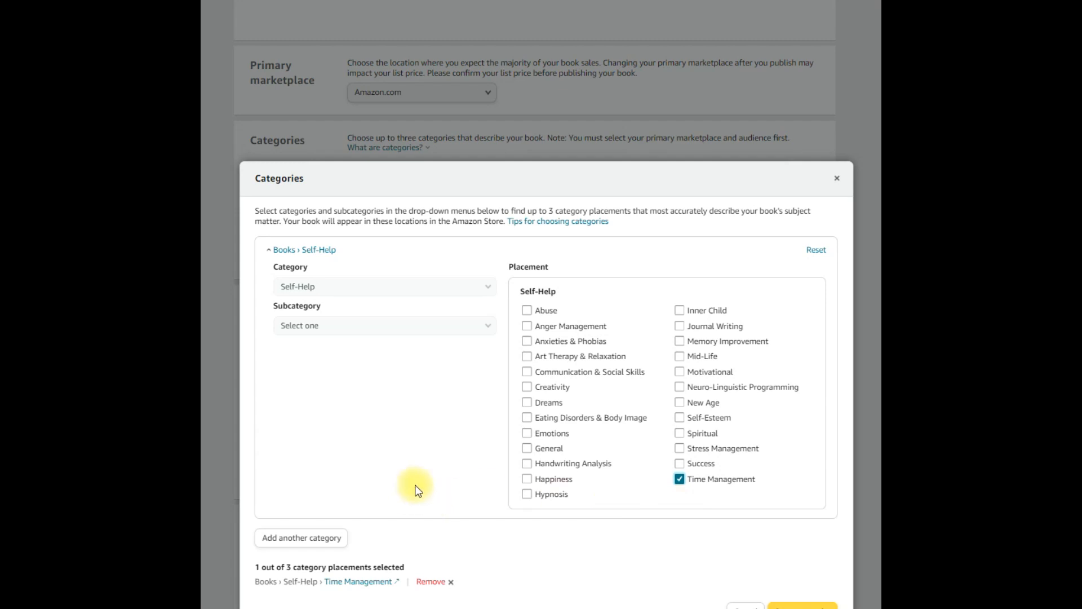
# Add a second Self-Help category with the General placement, and add an entry for a third category.
pyautogui.scroll(-1, 414, 488)
pyautogui.click(328, 514)
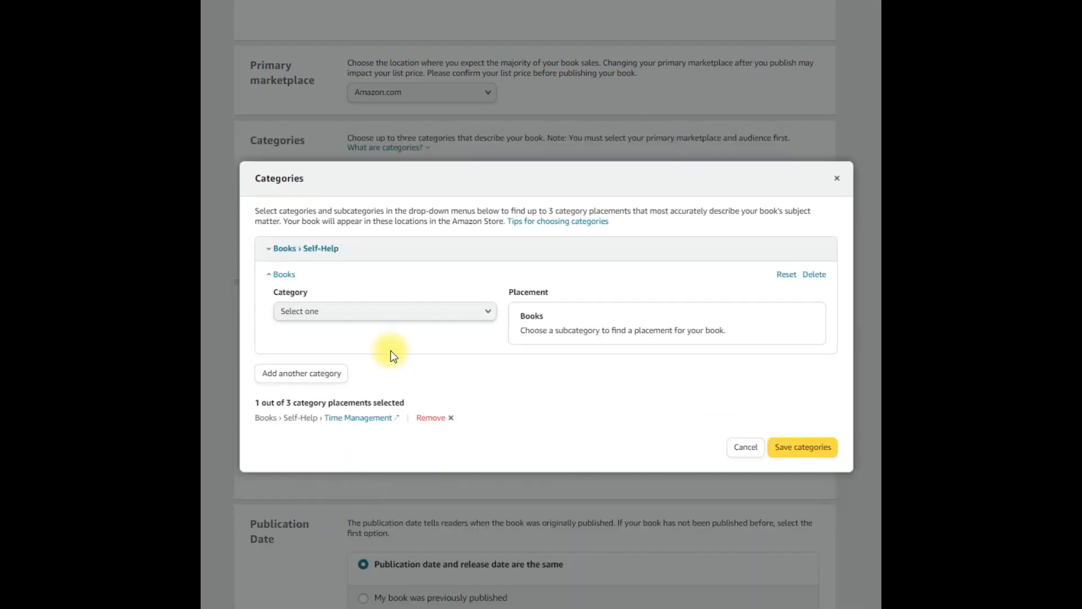
pyautogui.click(423, 312)
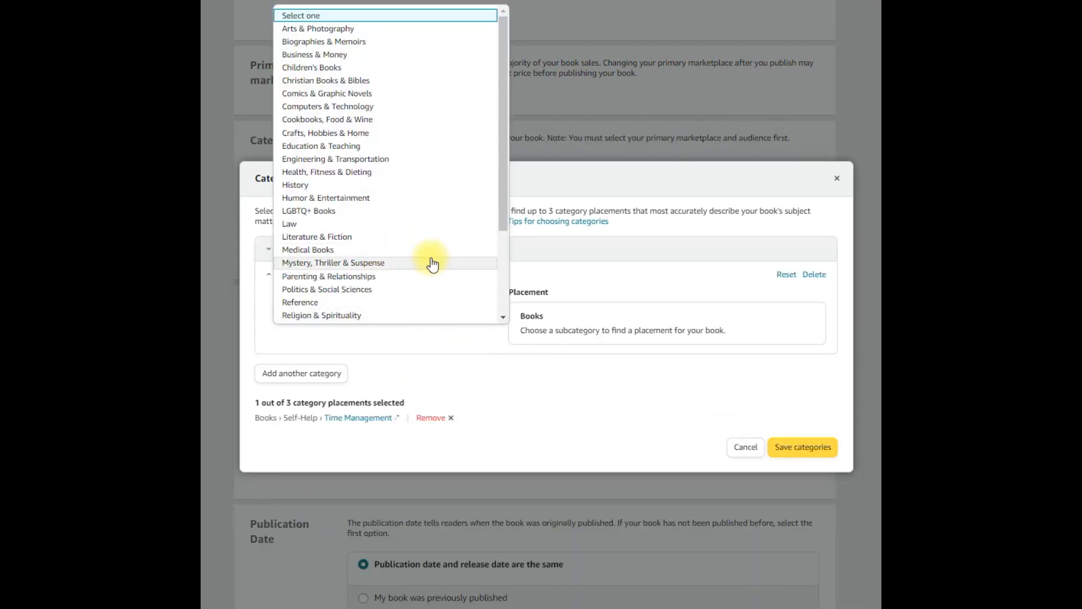
pyautogui.scroll(-3, 430, 261)
pyautogui.click(356, 251)
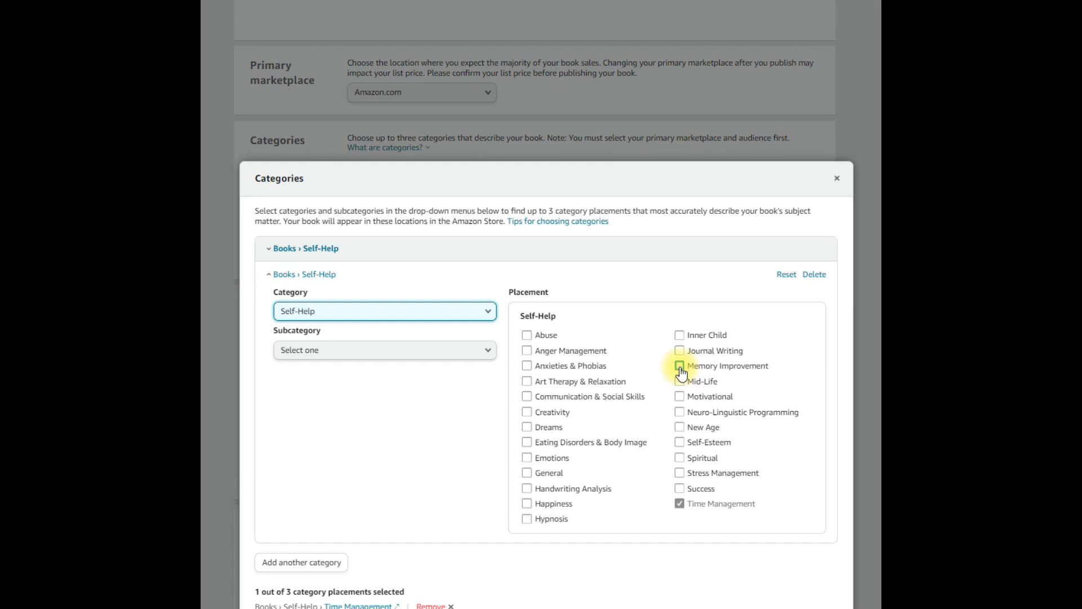
pyautogui.click(529, 474)
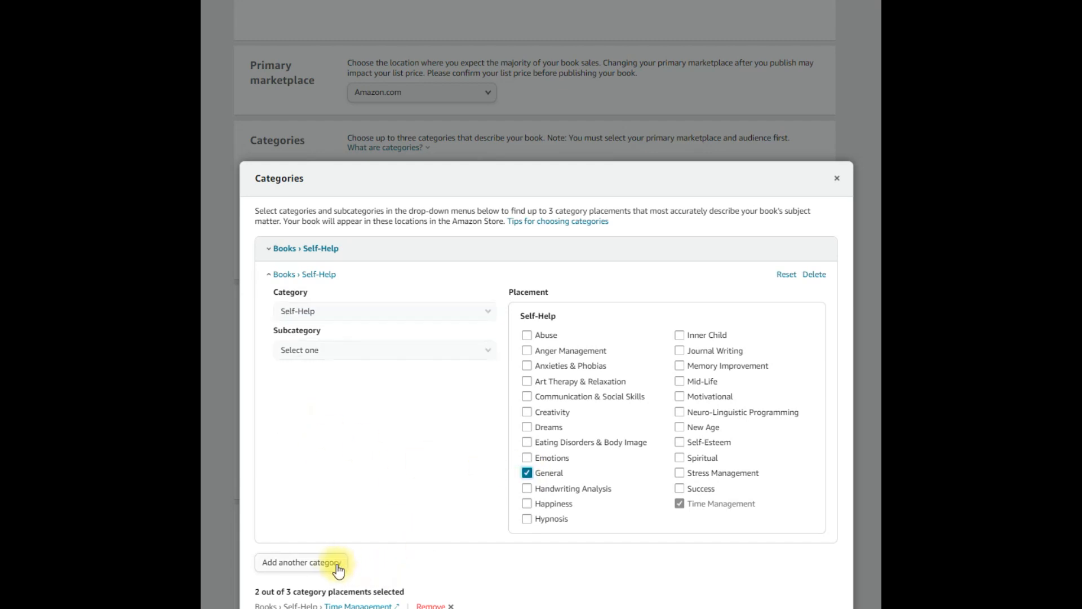
pyautogui.click(314, 562)
pyautogui.click(394, 339)
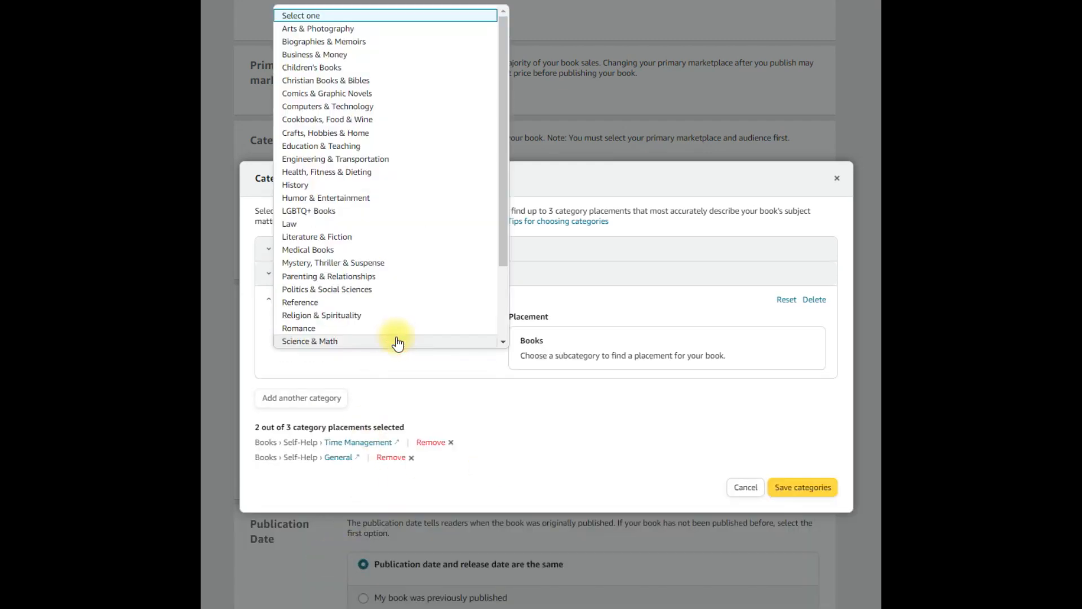
pyautogui.click(387, 134)
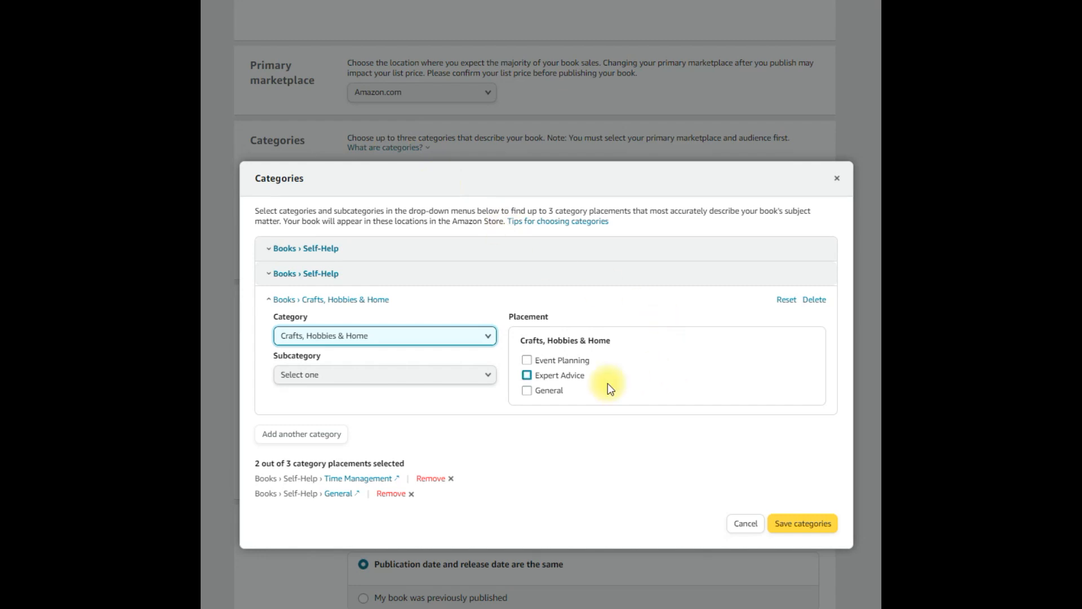
pyautogui.click(415, 381)
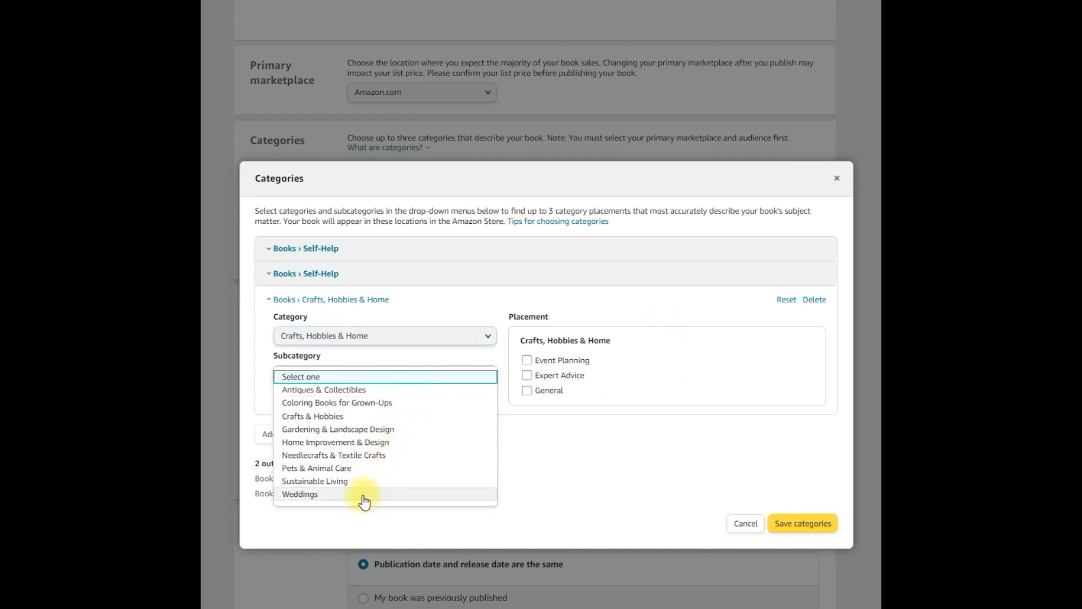
# Save the categories with Self-Help, Motivational as the third placement, and classify the title as a low-content book.
pyautogui.click(401, 336)
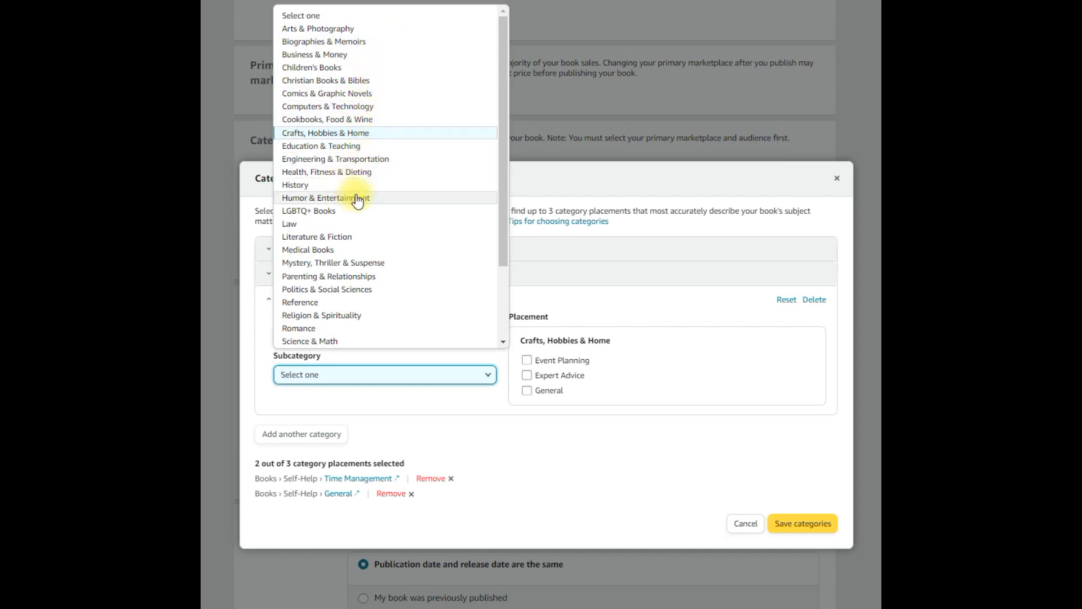
pyautogui.scroll(-1, 369, 273)
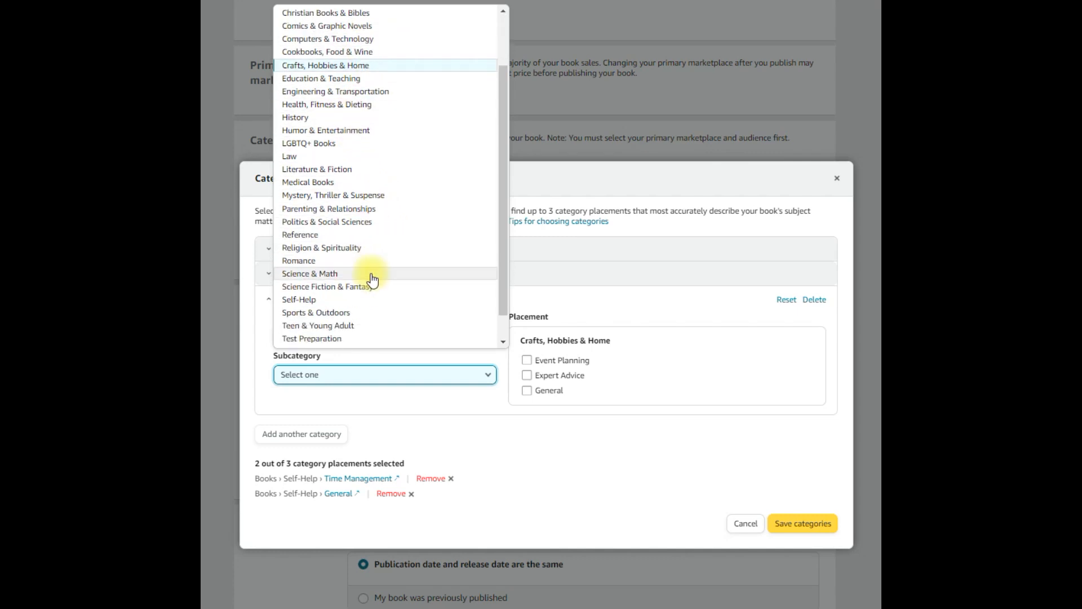
pyautogui.click(348, 304)
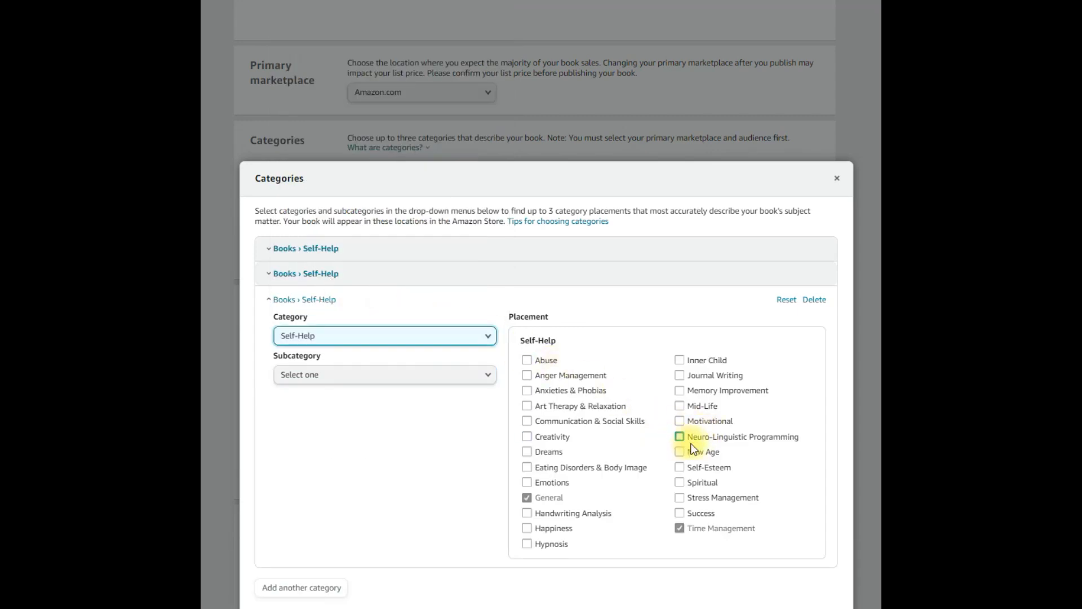
pyautogui.click(680, 422)
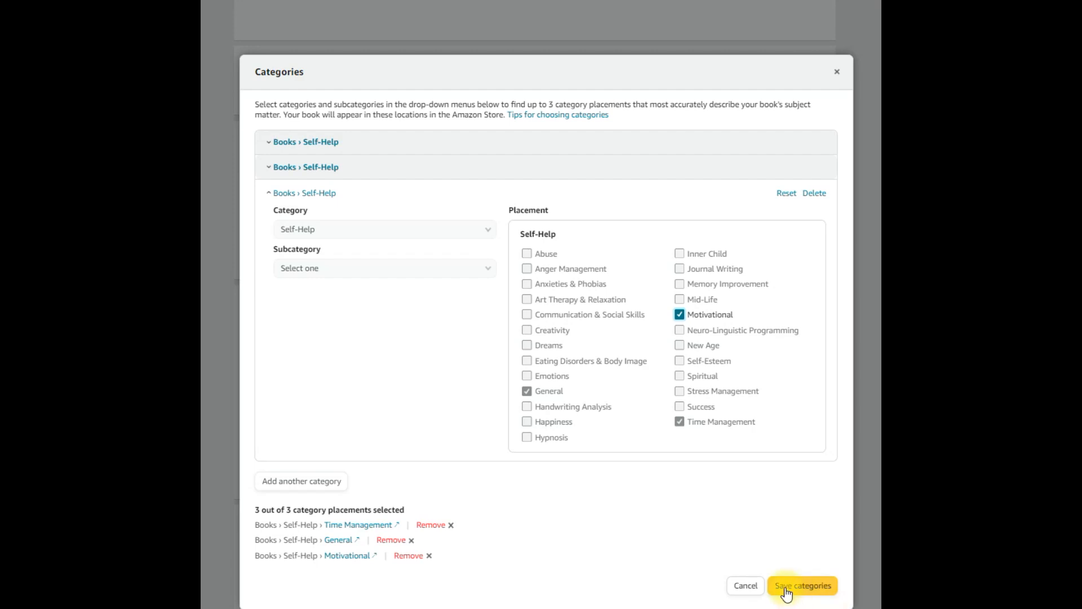
pyautogui.click(813, 601)
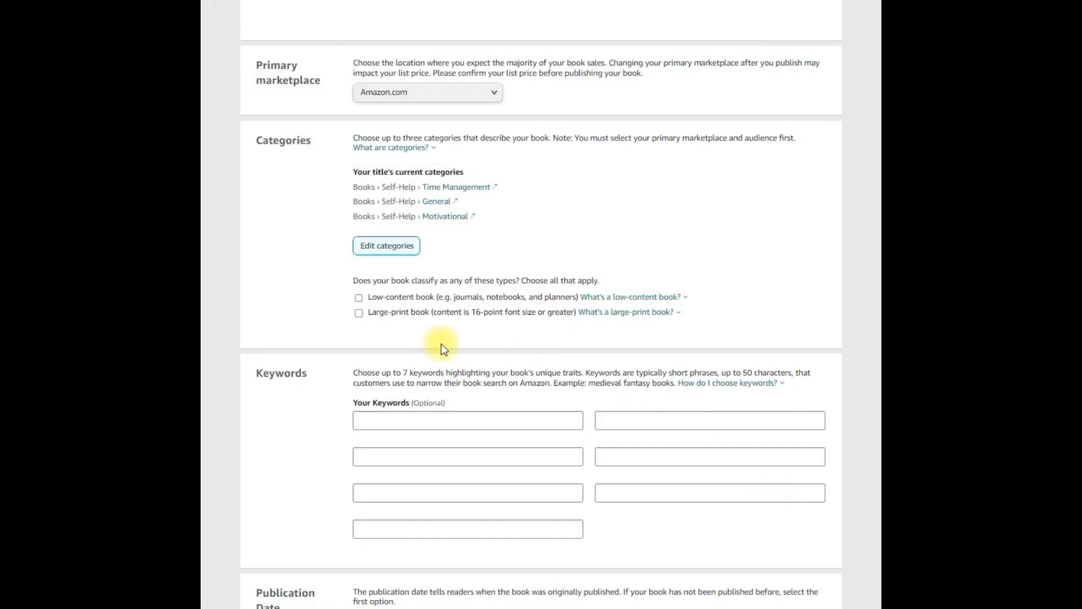
pyautogui.click(359, 297)
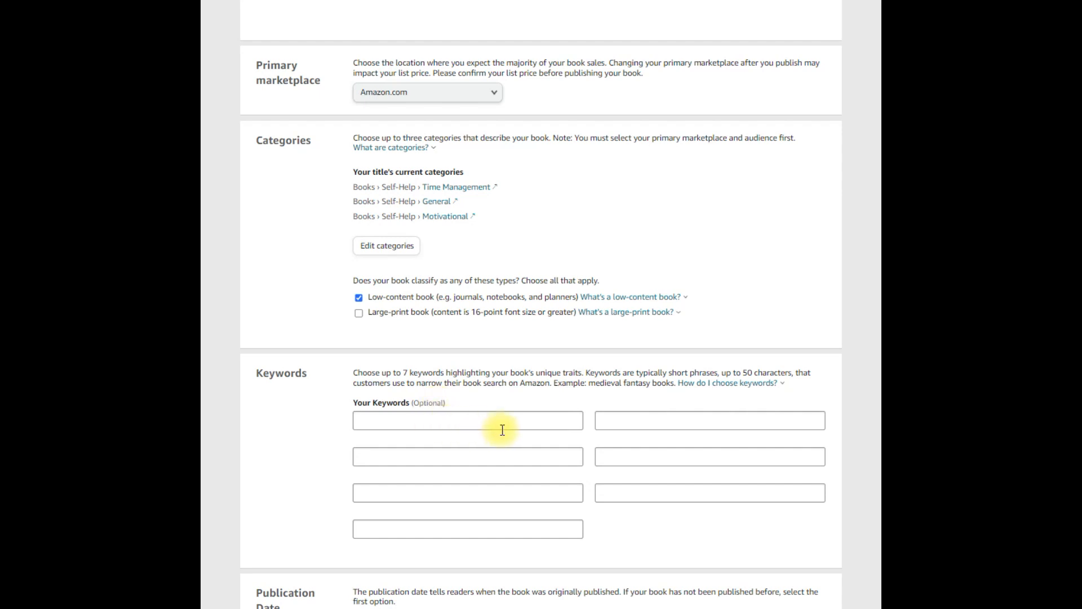
# Enter the first three keywords as "Journal for noting ideas", "Brain Dump Journal" and "Gift for people who are disorganised".
pyautogui.scroll(-3, 503, 428)
pyautogui.click(397, 216)
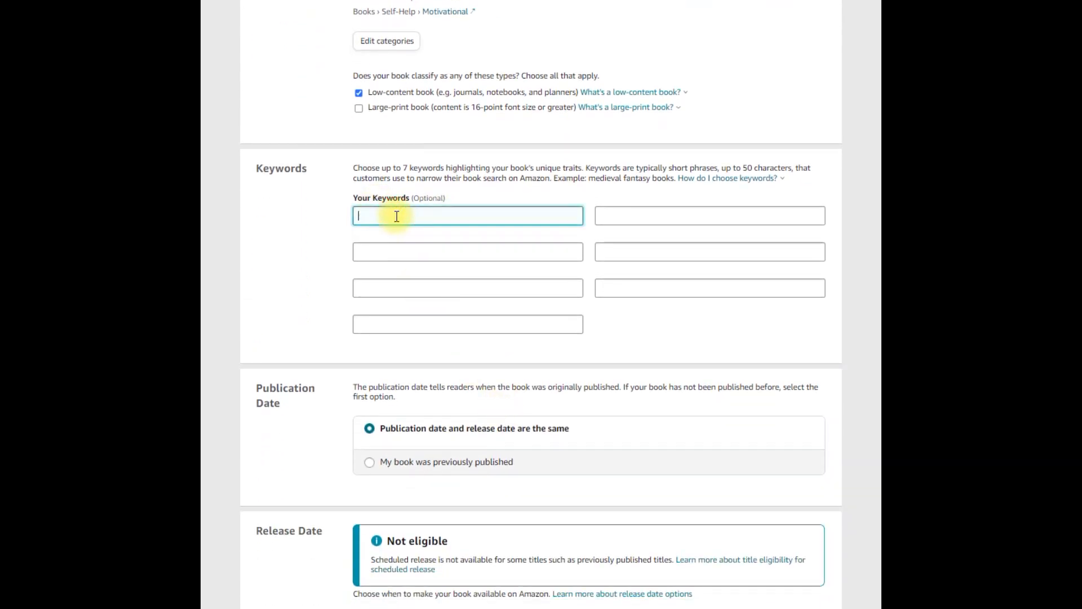
pyautogui.write('Journ')
pyautogui.write('al for noting ideas')
pyautogui.click(623, 219)
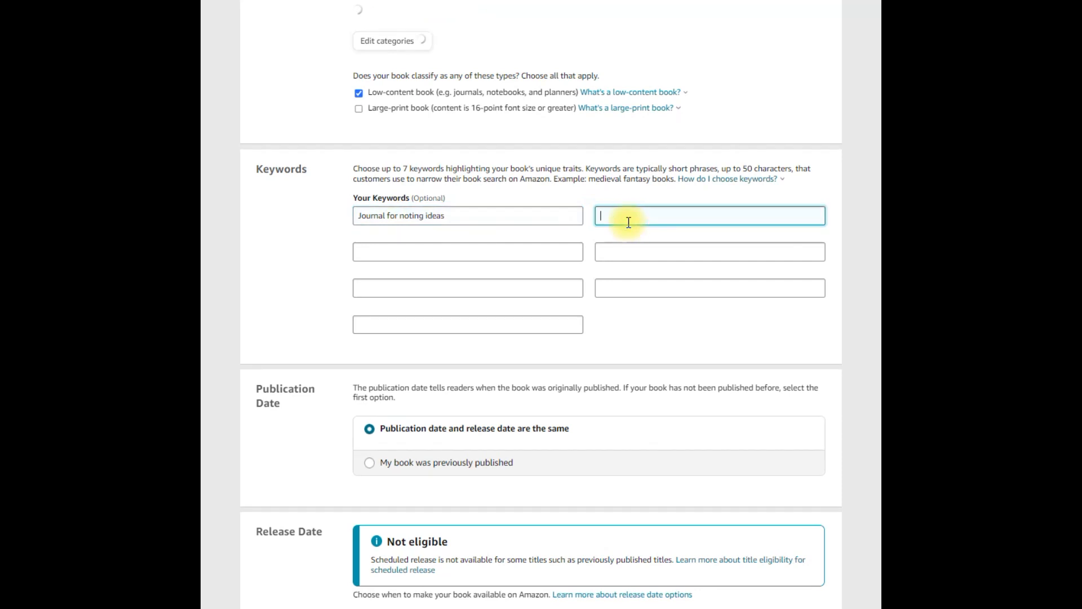
pyautogui.scroll(1, 623, 215)
pyautogui.write('Br')
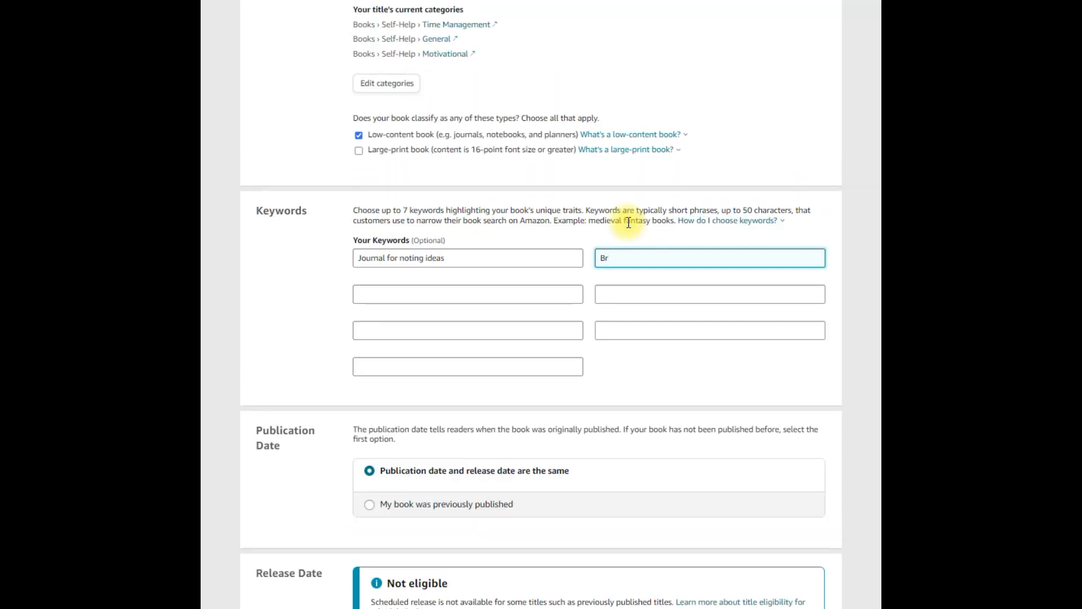
pyautogui.write('inn Dump Journal')
pyautogui.click(438, 296)
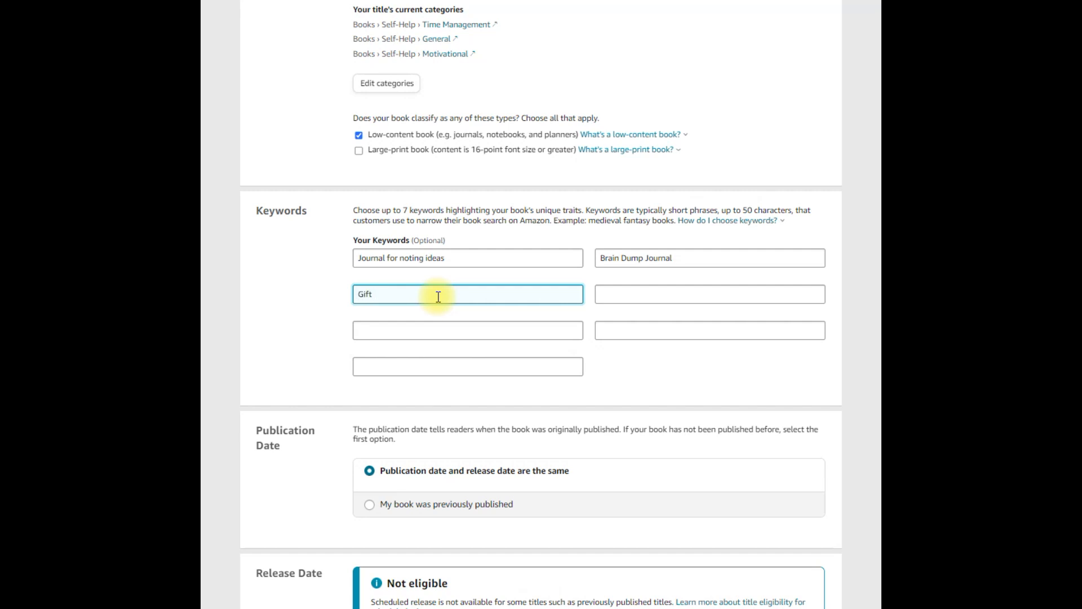
pyautogui.write('Gift for people who are disorganised')
# Enter "Journal for keeping yourself organised" as the fourth keyword and "planner" as the fifth.
pyautogui.click(673, 298)
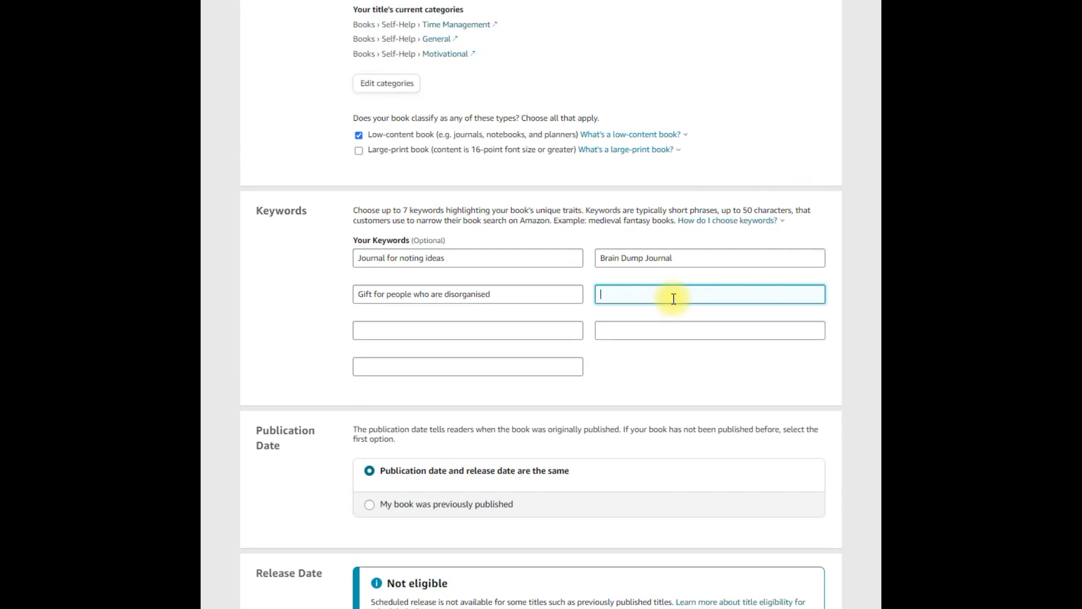
pyautogui.press('BackSpace')
pyautogui.press('BackSpace')
pyautogui.press('BackSpace')
pyautogui.press('BackSpace')
pyautogui.press('BackSpace')
pyautogui.write('Journal for lke')
pyautogui.press('BackSpace')
pyautogui.press('BackSpace')
pyautogui.write('keep')
pyautogui.write('eping')
pyautogui.write(' yoursel')
pyautogui.write('ff')
pyautogui.write(' organised')
pyautogui.click(435, 327)
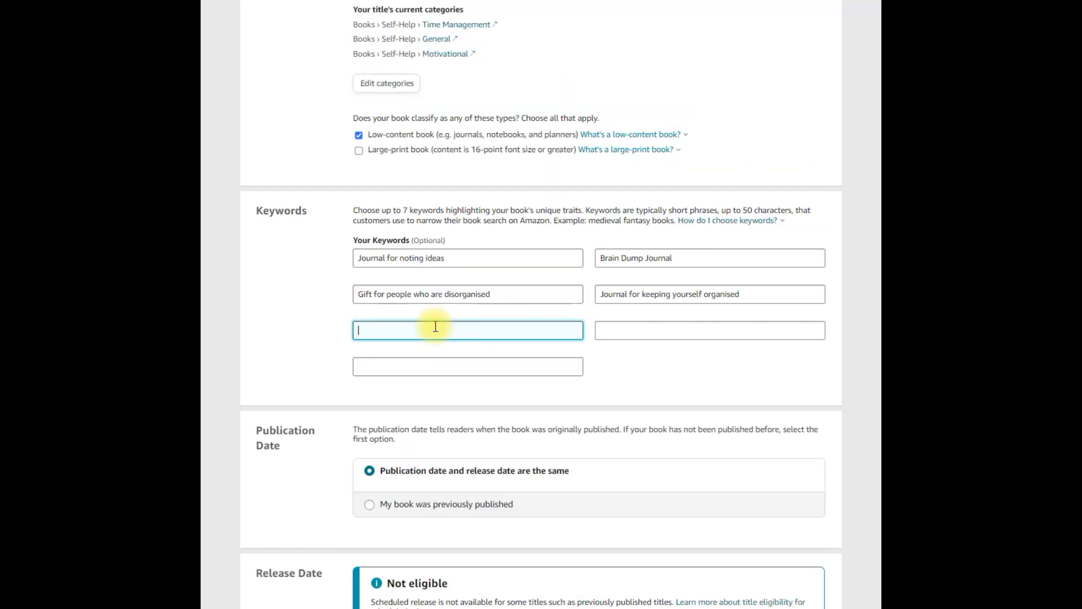
pyautogui.write('planner')
pyautogui.click(615, 332)
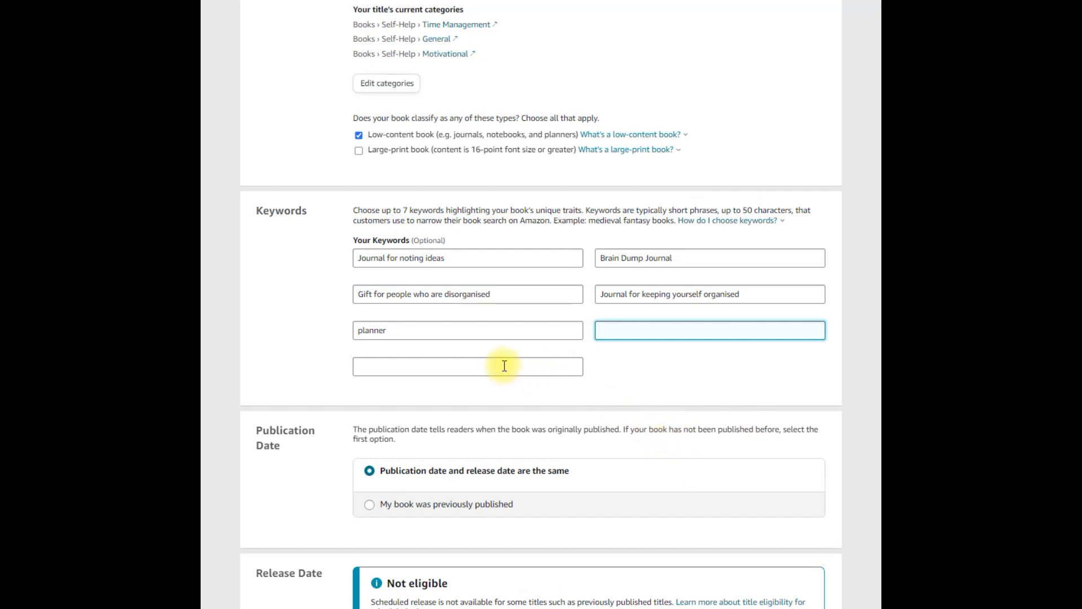
# Save the paperback details with the default publication and release date options and continue to the content stage.
pyautogui.scroll(-4, 570, 378)
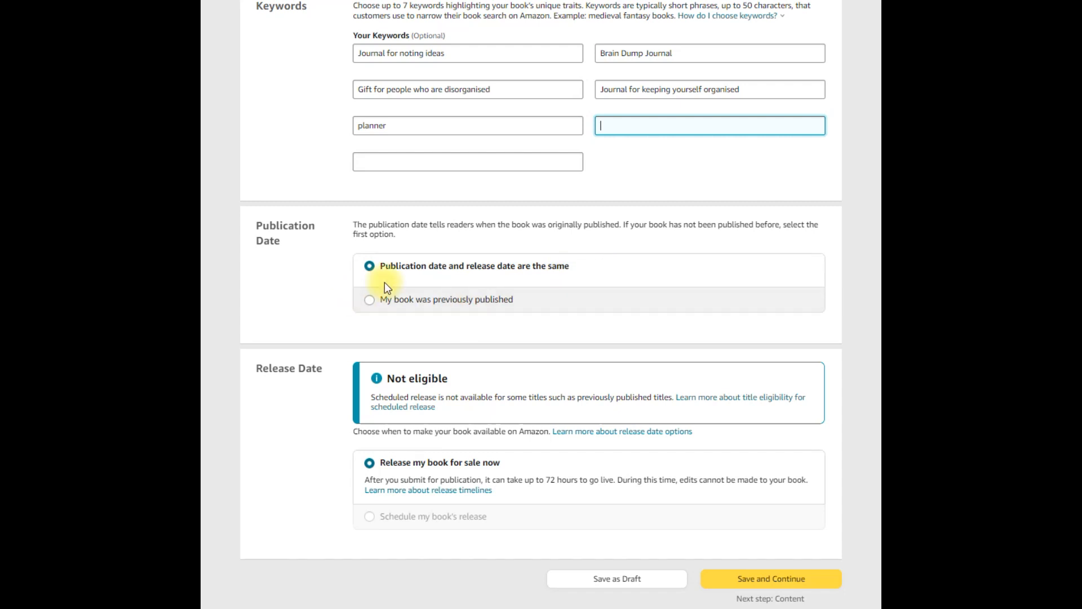
pyautogui.scroll(-3, 516, 463)
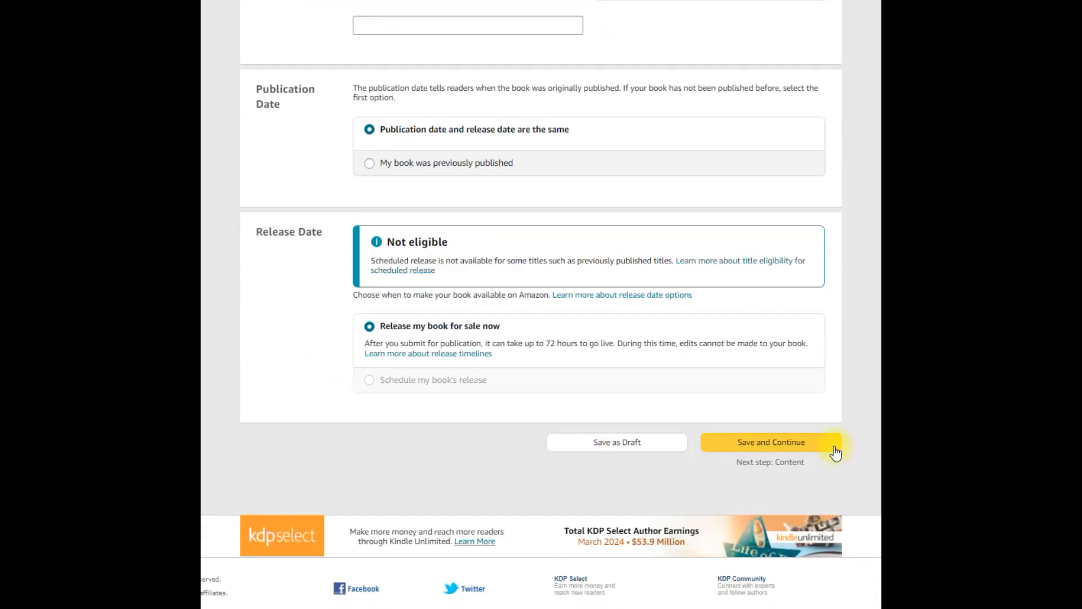
pyautogui.click(761, 441)
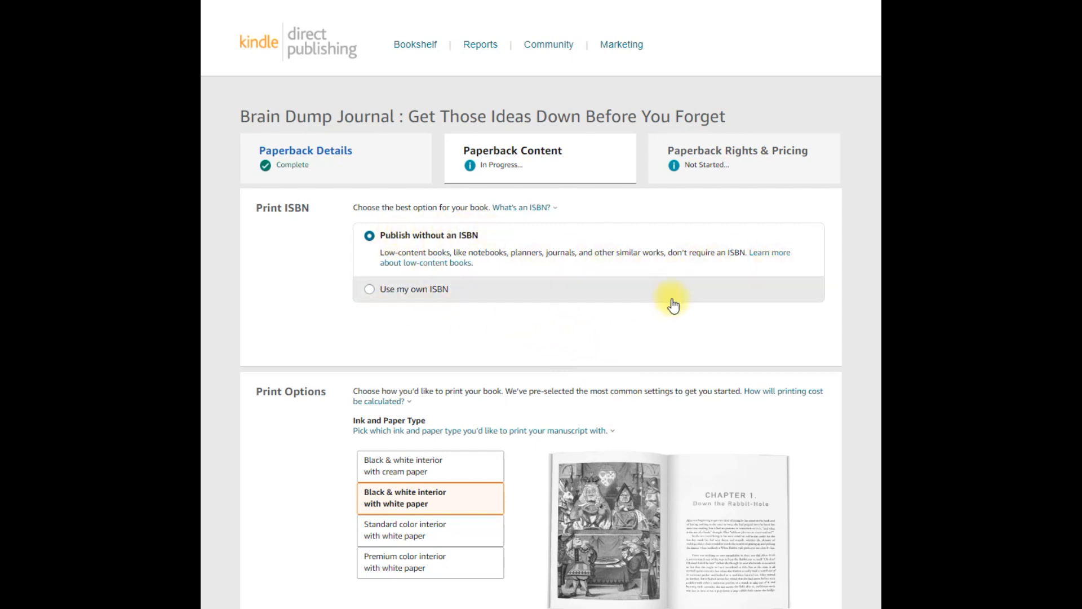
# Set the print options to a 7 x 10 in trim size, Bleed (PDF only) and a glossy cover finish.
pyautogui.scroll(-3, 669, 302)
pyautogui.scroll(-3, 440, 455)
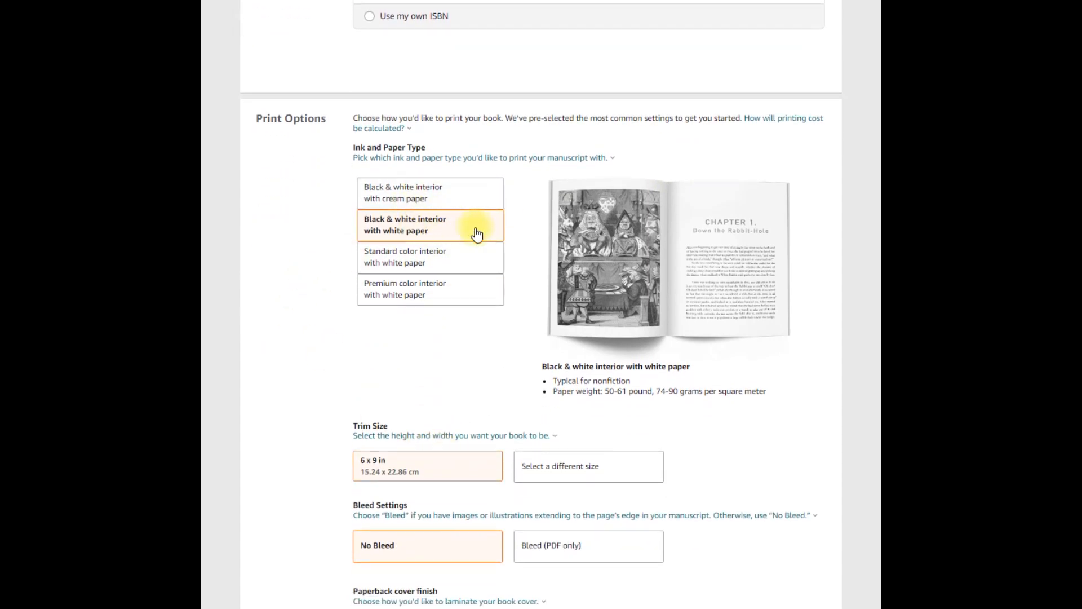
pyautogui.scroll(-4, 496, 282)
pyautogui.click(614, 264)
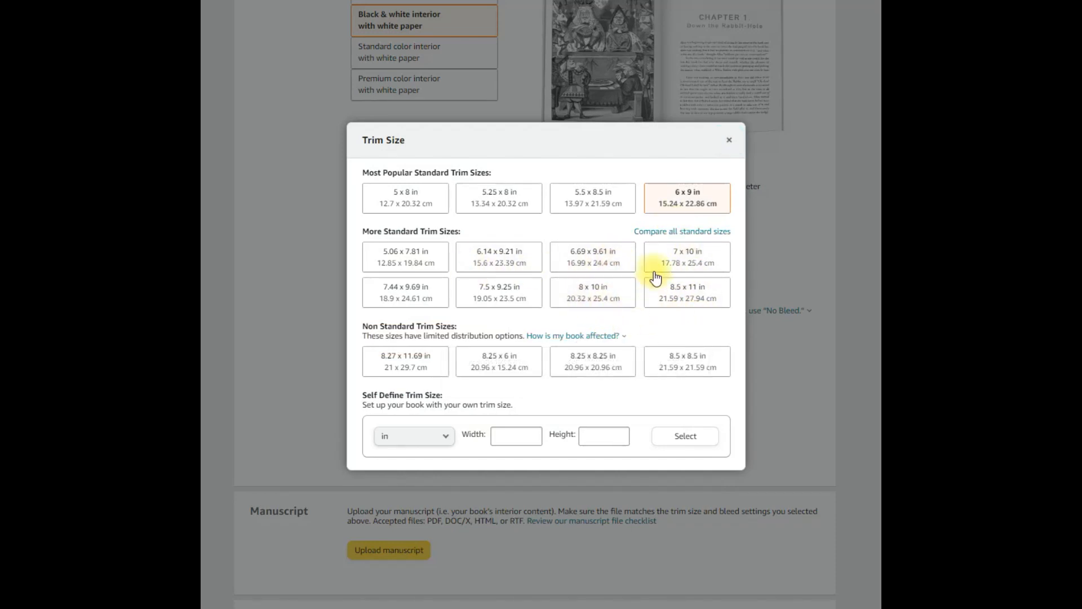
pyautogui.click(688, 257)
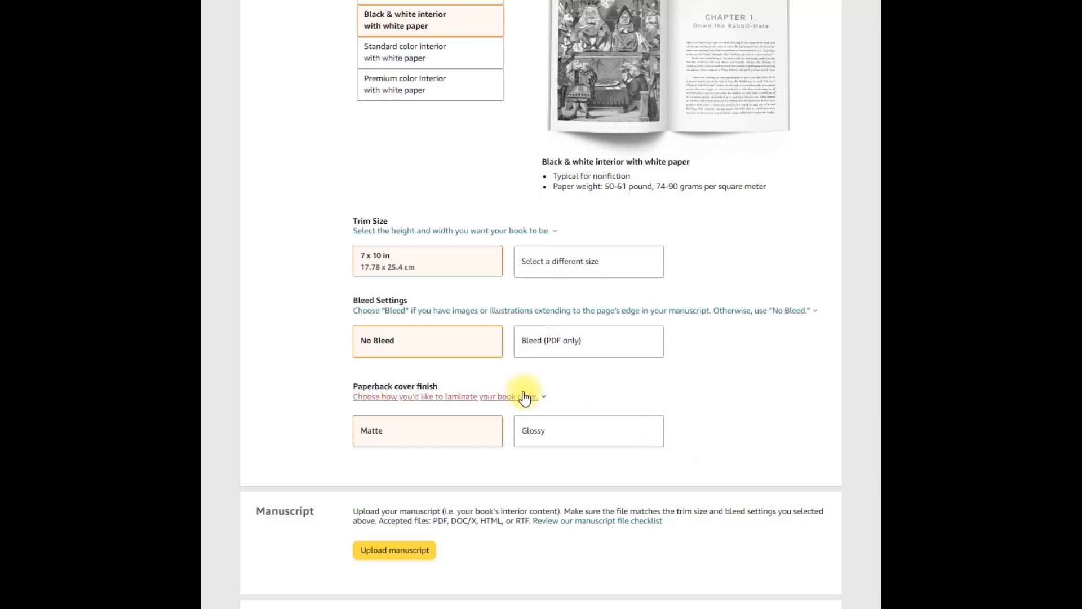
pyautogui.click(601, 349)
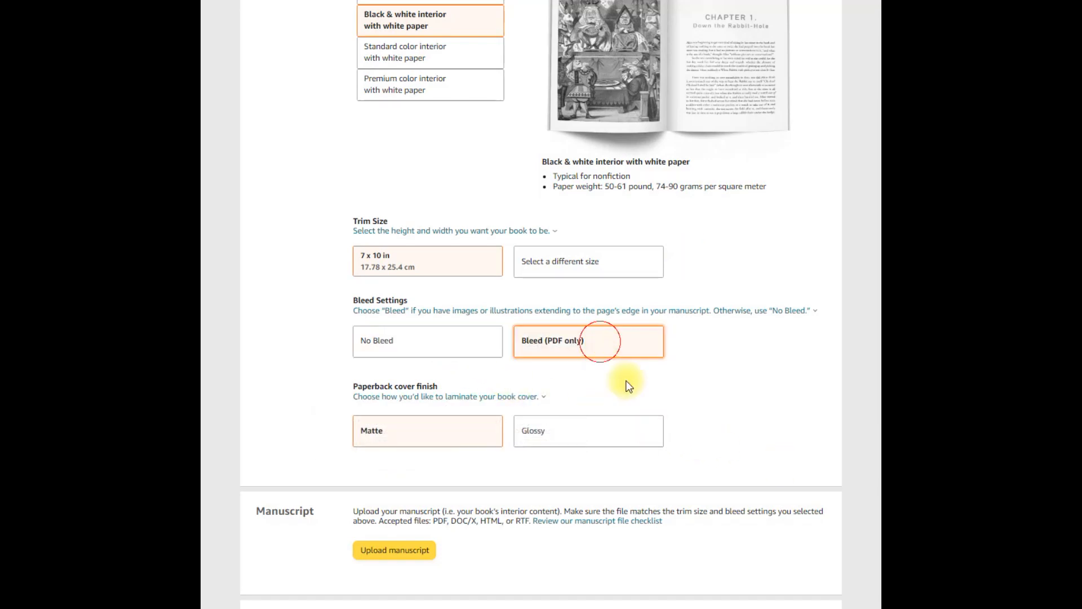
pyautogui.click(590, 437)
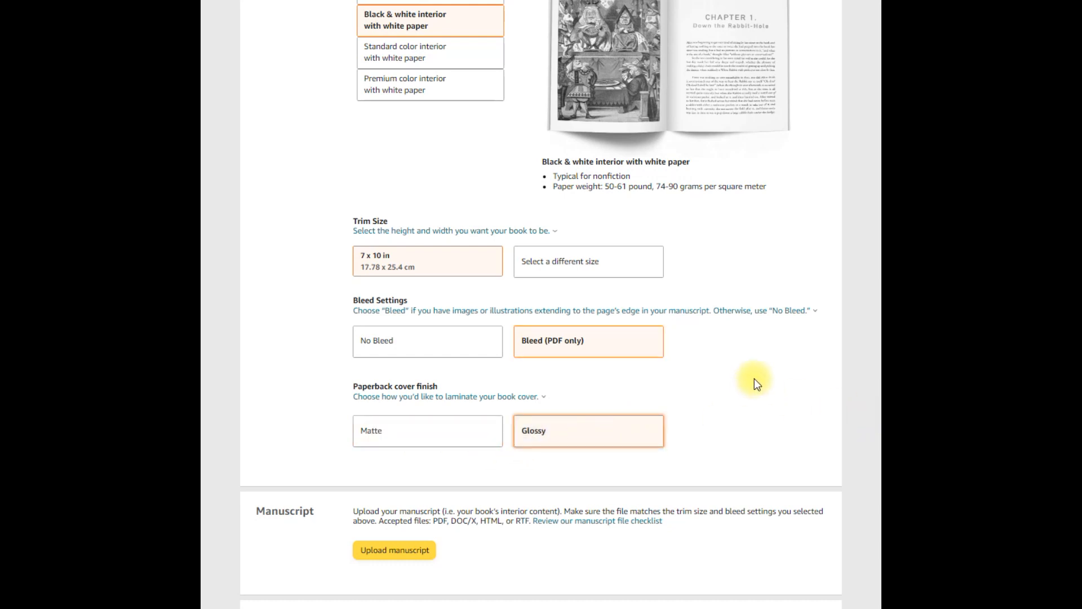
# Upload the Brain Dump Internal PDF as the book's manuscript.
pyautogui.scroll(-5, 755, 378)
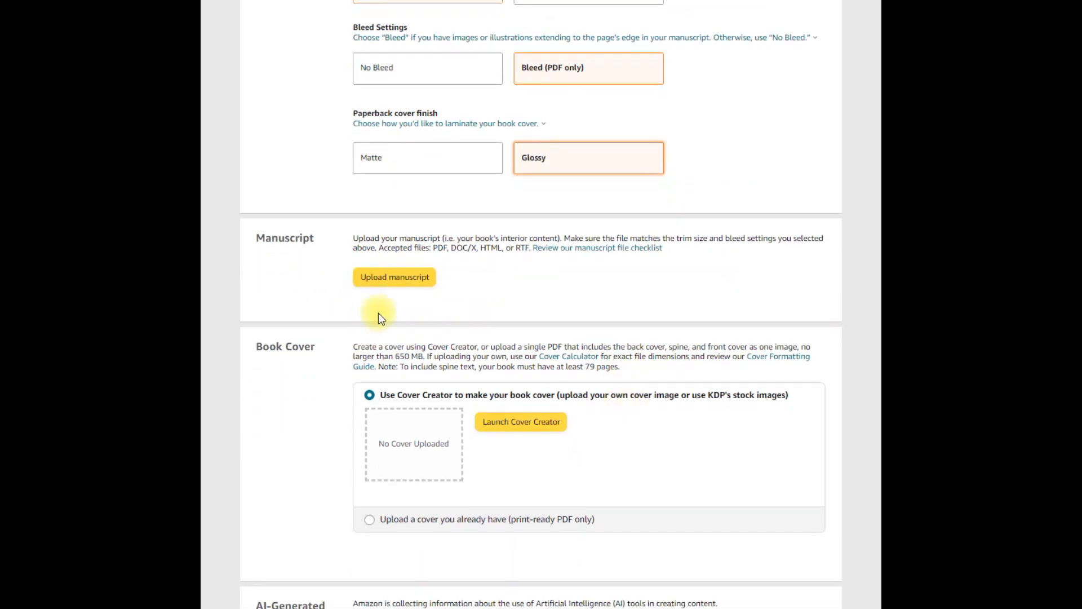
pyautogui.click(397, 278)
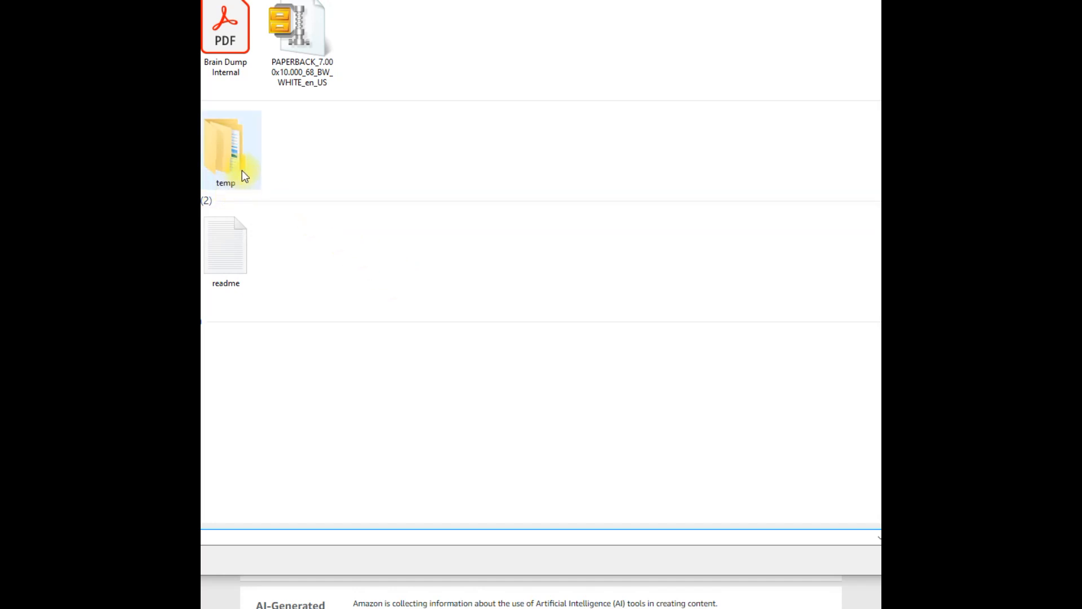
pyautogui.click(227, 37)
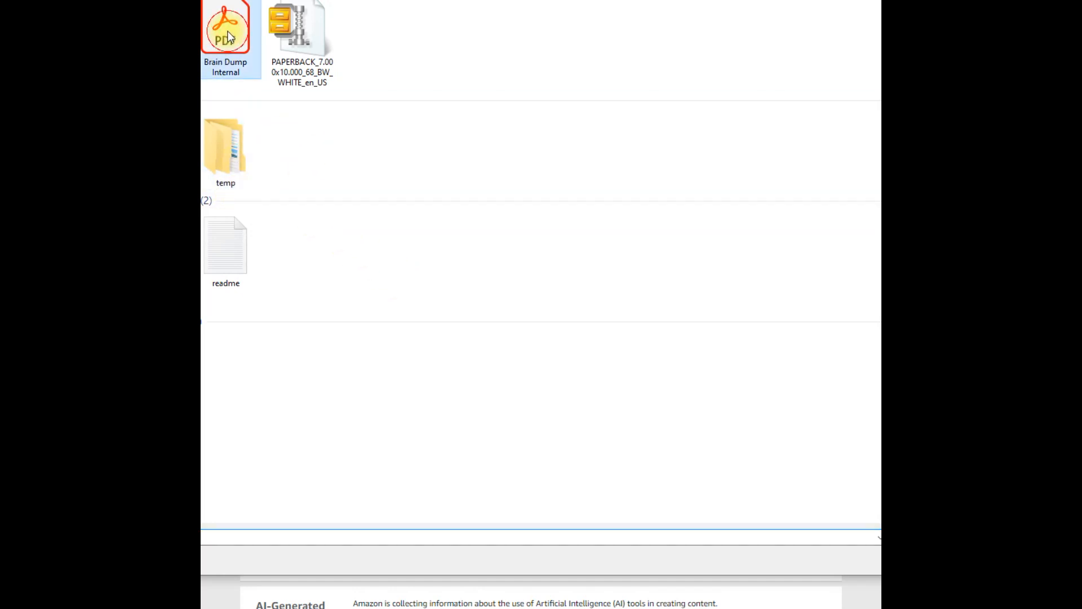
pyautogui.click(915, 560)
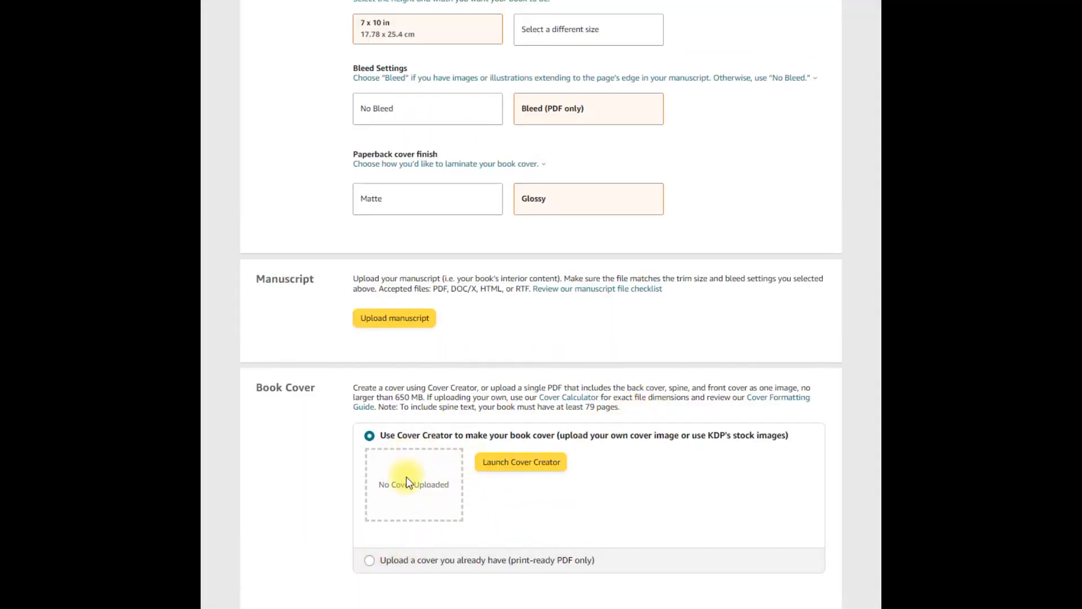
# Choose to use an existing print-ready cover and upload the cover PDF without declaring a barcode.
pyautogui.click(370, 563)
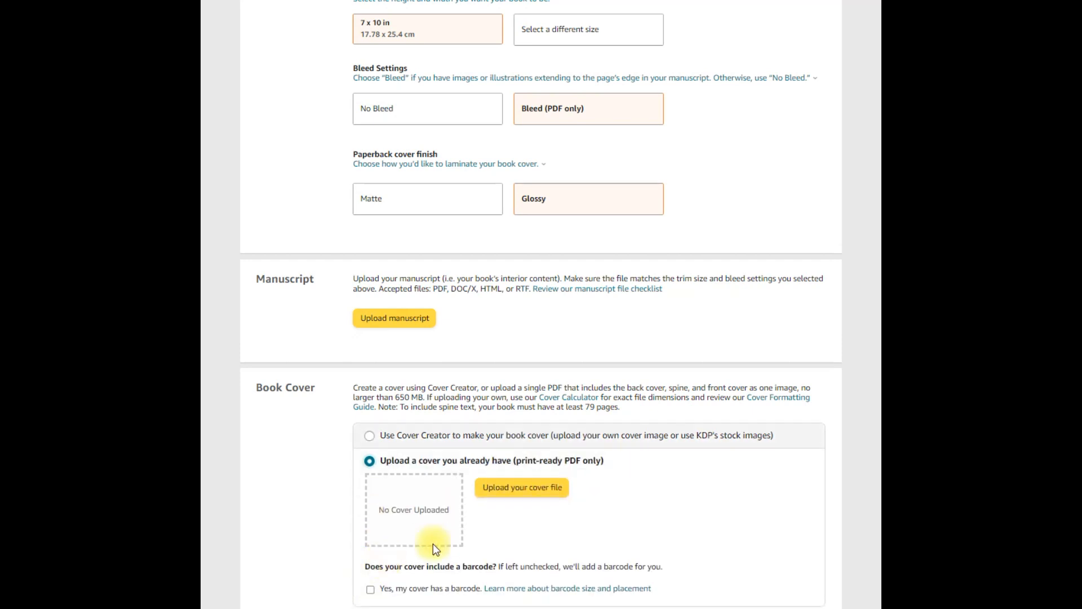
pyautogui.click(512, 488)
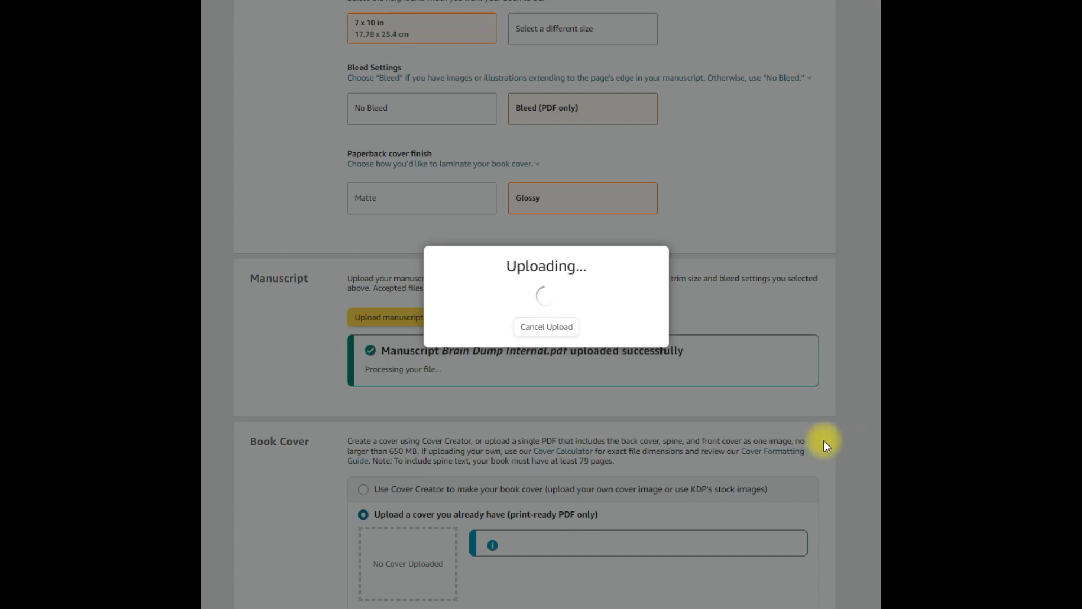
pyautogui.scroll(-6, 823, 441)
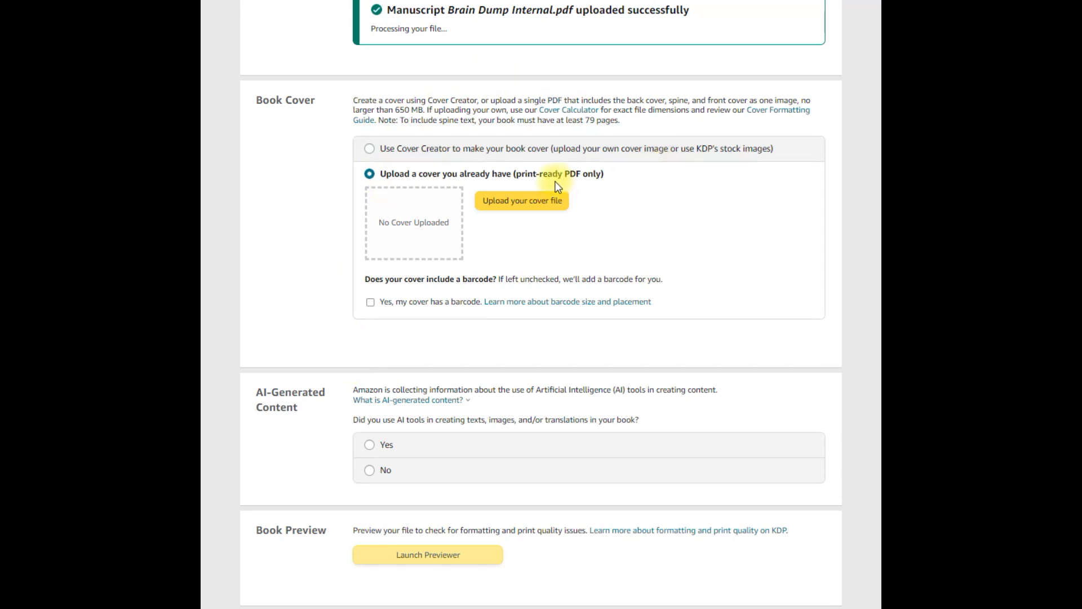
pyautogui.scroll(2, 530, 217)
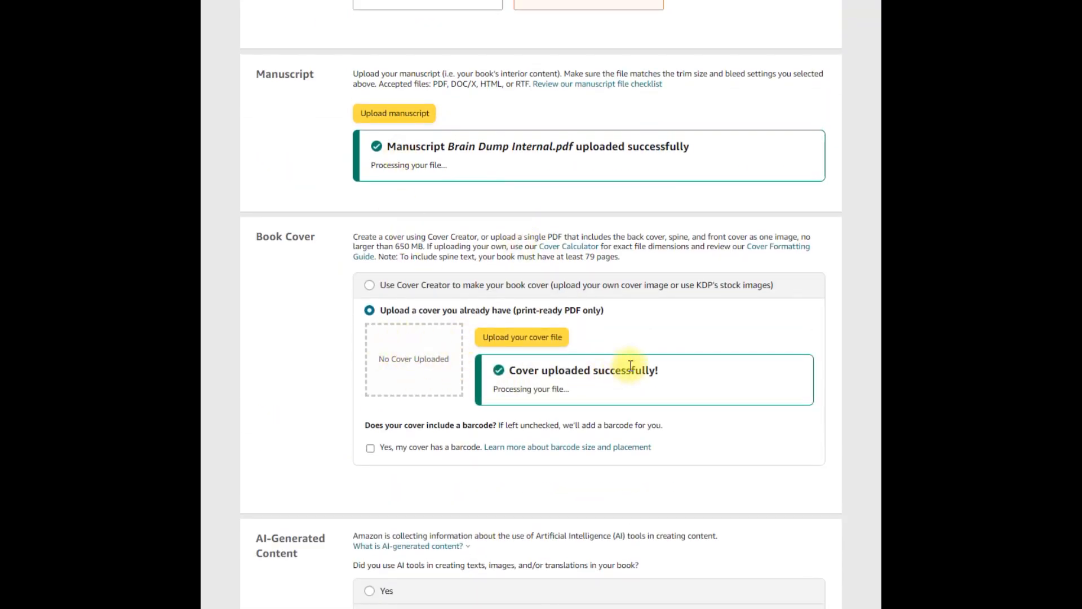
# Answer No to the use of AI tools in the book's content and launch the print preview.
pyautogui.scroll(-3, 630, 366)
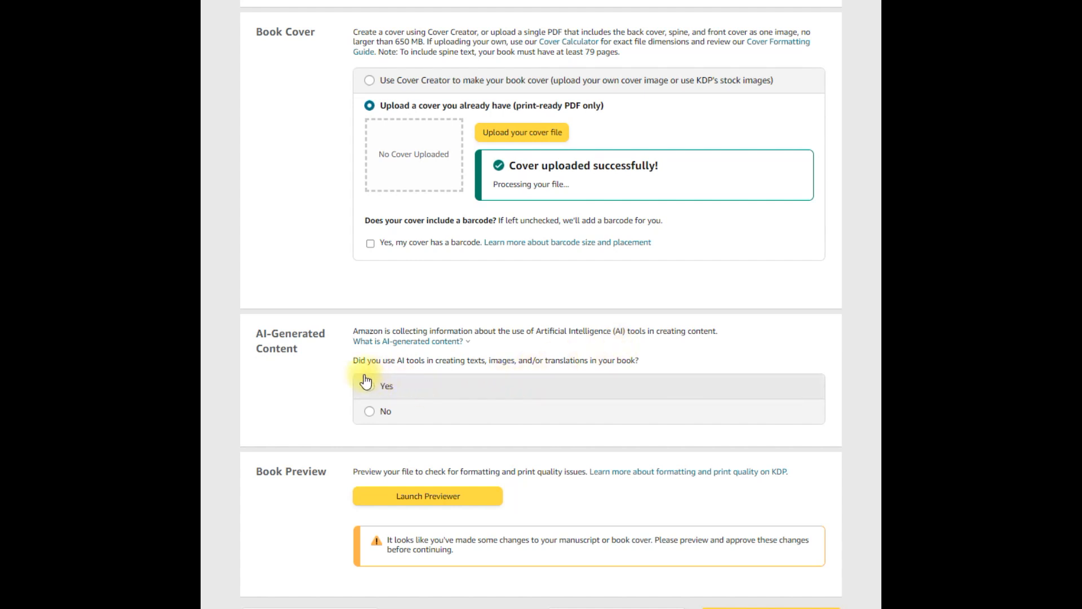
pyautogui.click(369, 411)
pyautogui.scroll(-4, 702, 425)
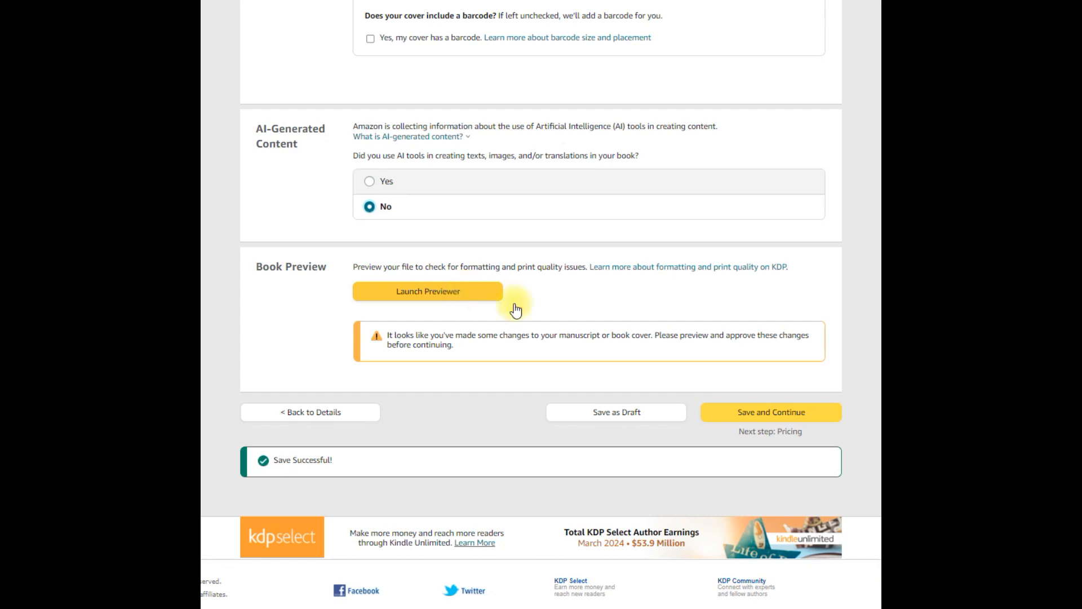
pyautogui.click(435, 291)
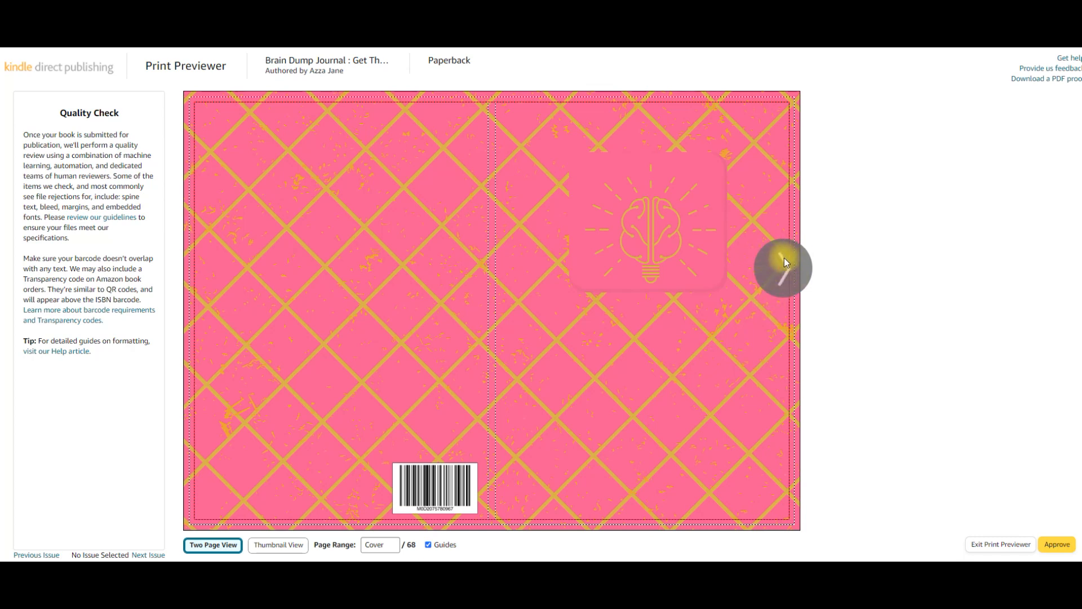
# Page through the previewed book from the cover to pages 10-11 and approve it.
pyautogui.click(786, 273)
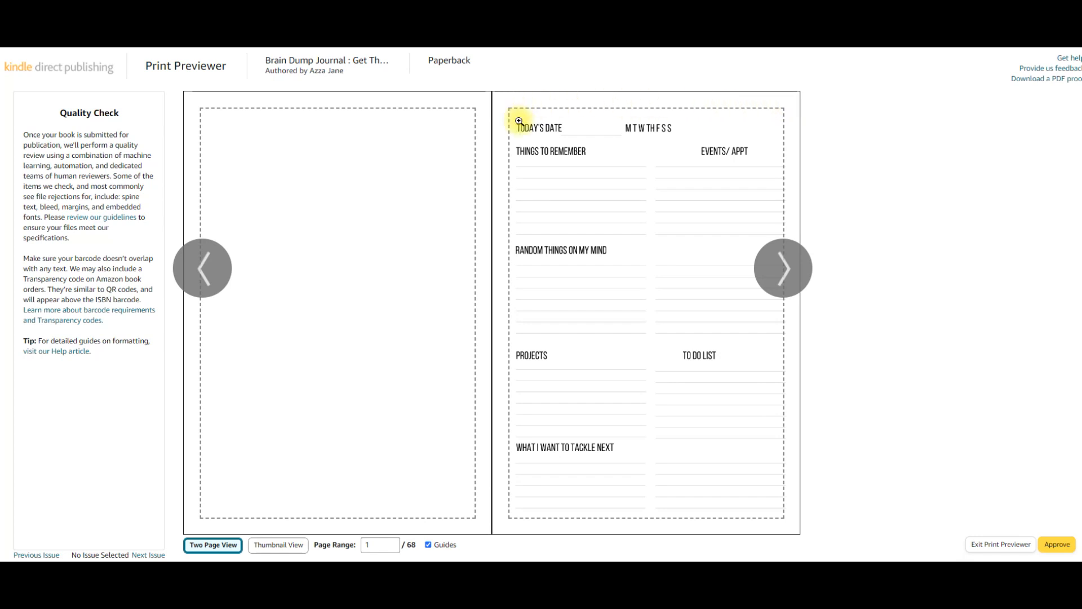
pyautogui.click(789, 272)
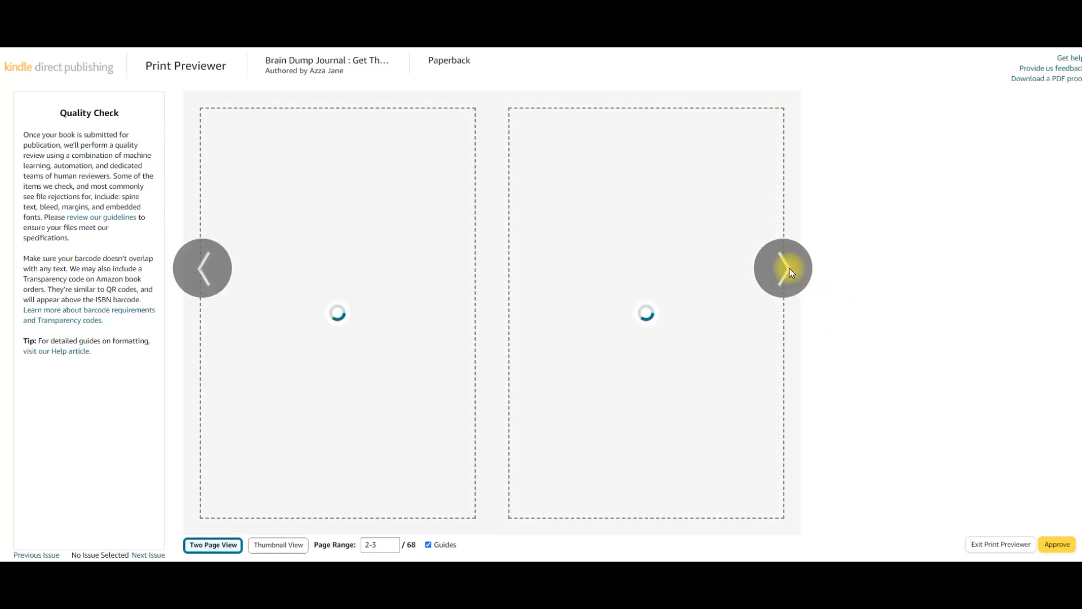
pyautogui.click(789, 272)
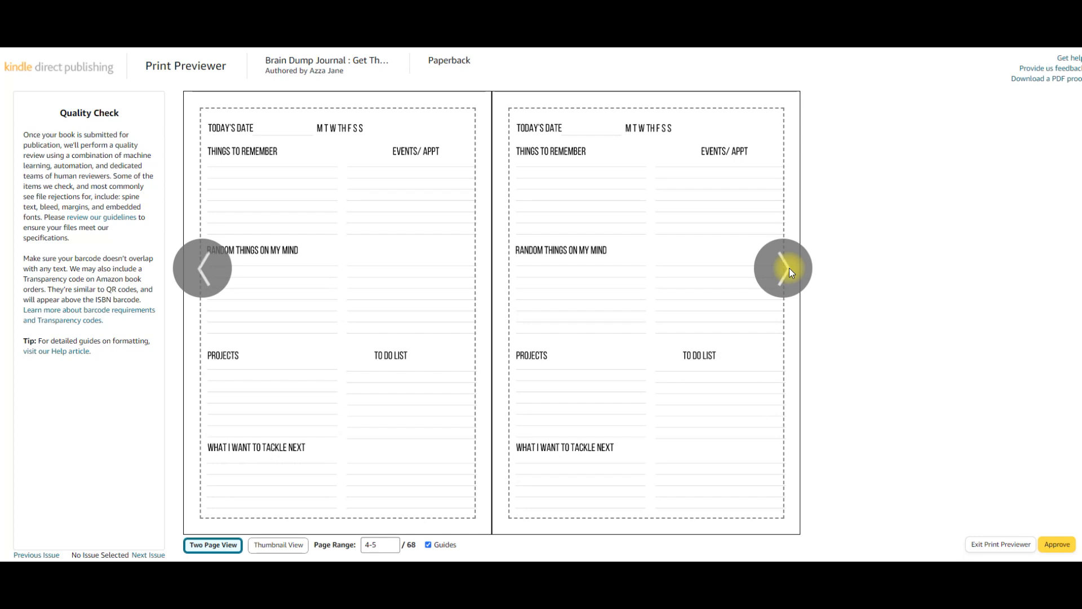
pyautogui.click(790, 271)
pyautogui.click(789, 272)
pyautogui.click(789, 271)
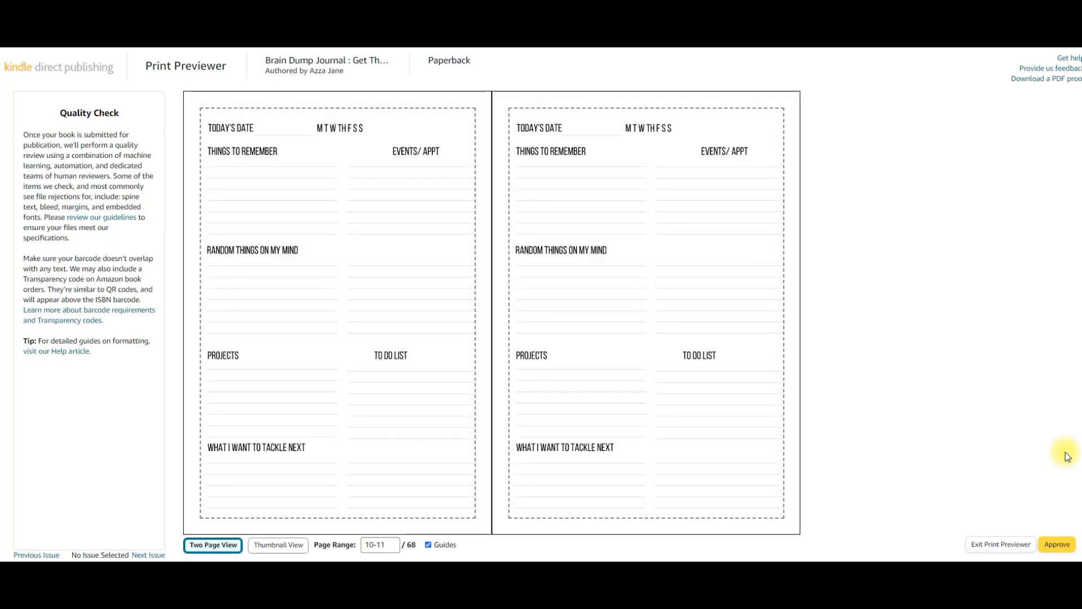
pyautogui.click(1063, 546)
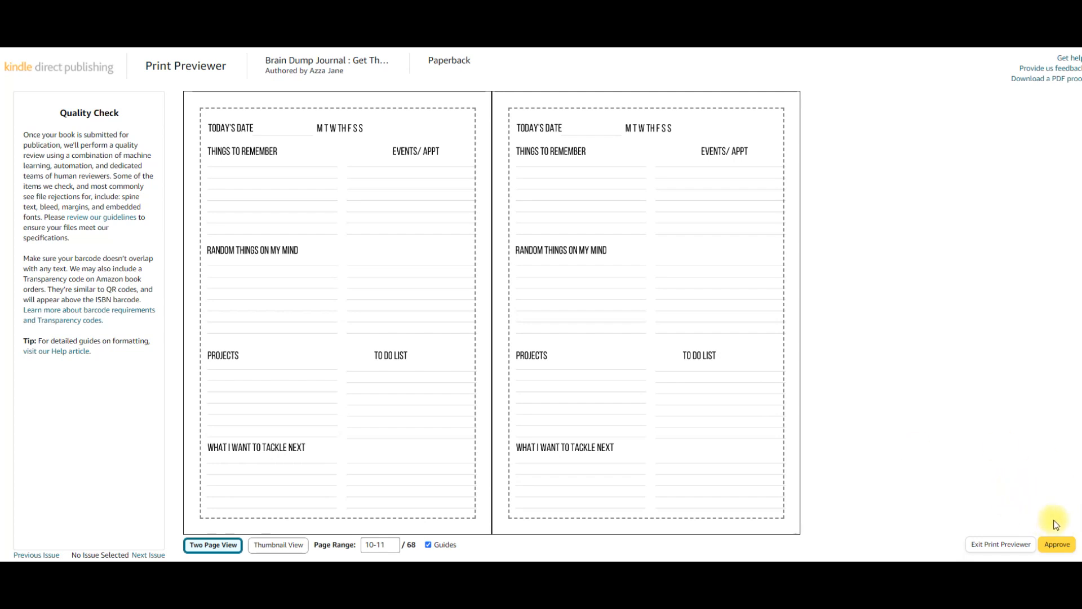
pyautogui.click(1068, 550)
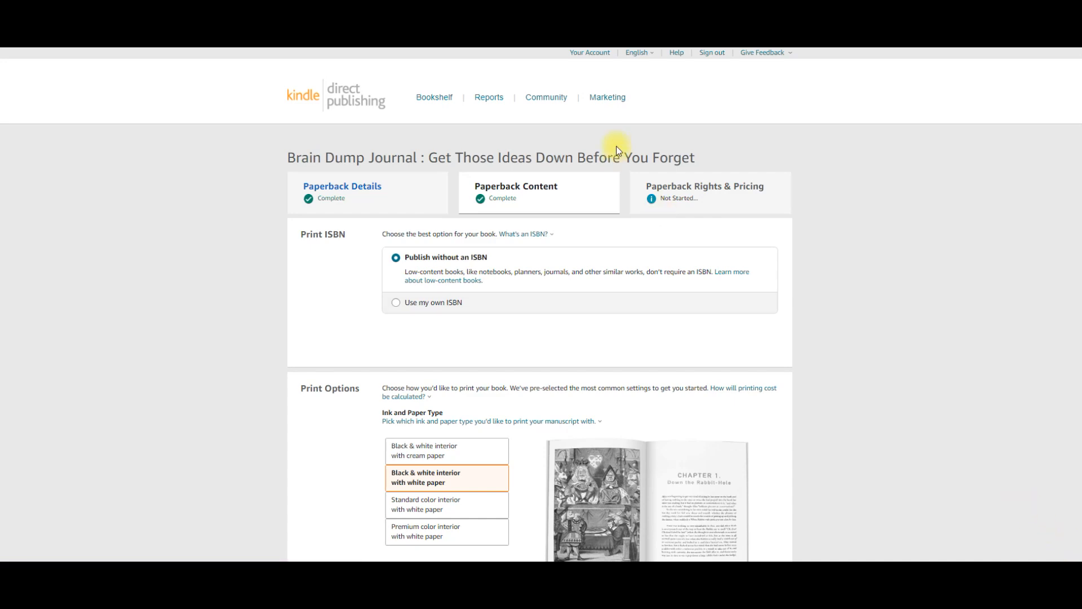
# Review the print summary and printing costs, save the paperback content and continue to rights and pricing.
pyautogui.scroll(-5, 774, 184)
pyautogui.scroll(-10, 831, 277)
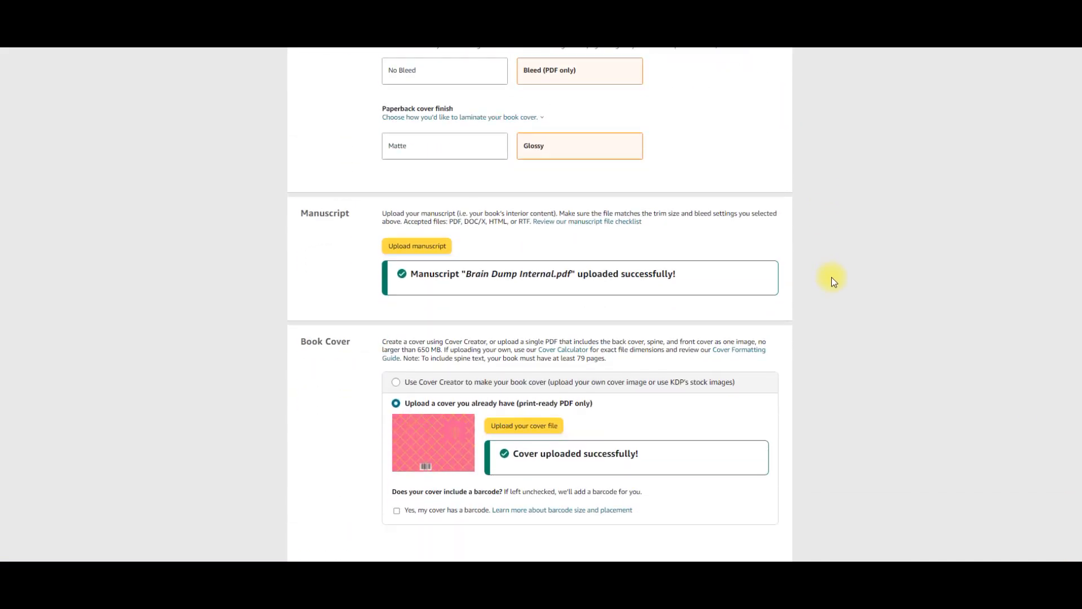
pyautogui.scroll(-6, 561, 413)
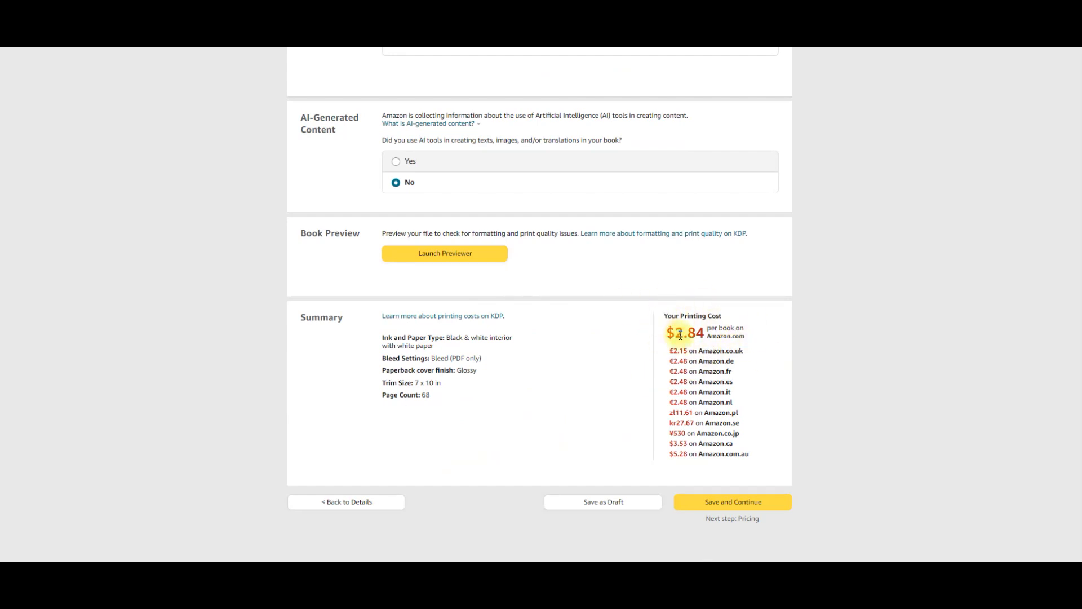
pyautogui.click(742, 507)
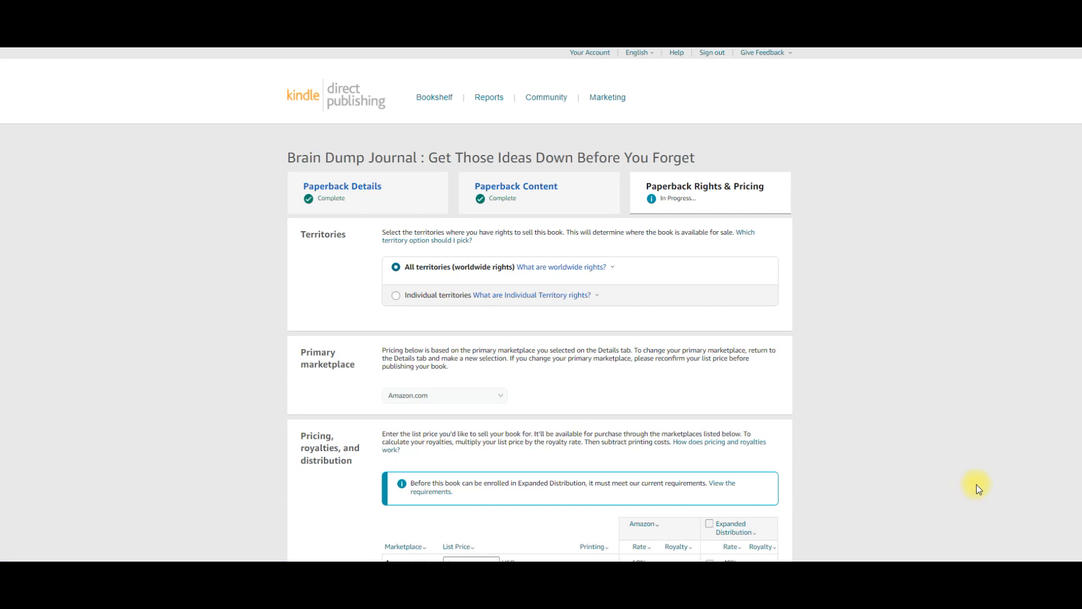
# Keep worldwide rights and set the Amazon.com list price of the paperback to 6.99 USD.
pyautogui.scroll(-6, 976, 485)
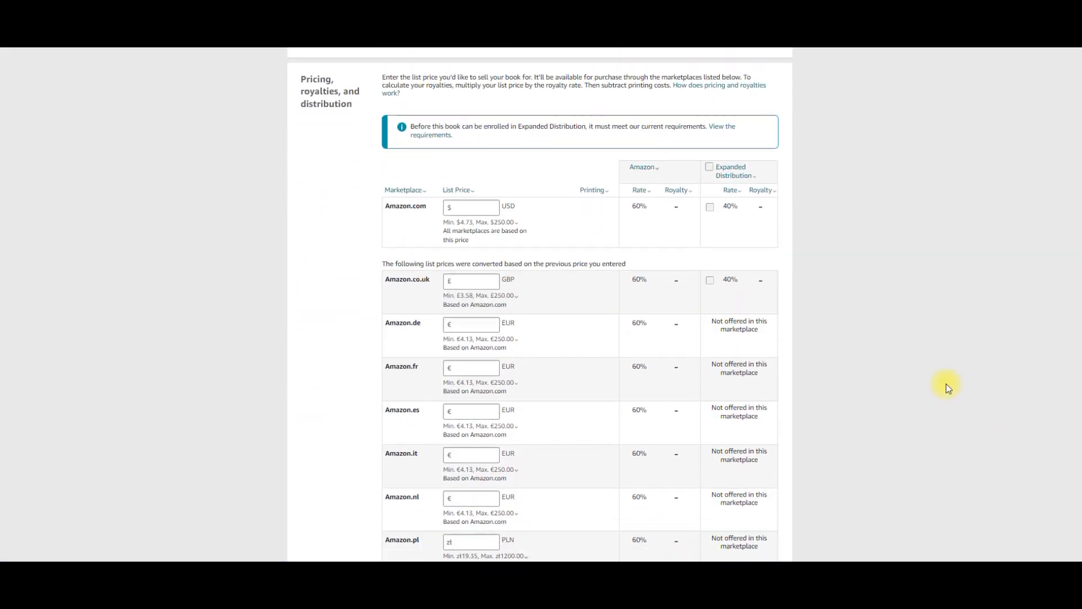
pyautogui.scroll(-1, 947, 388)
pyautogui.moveTo(451, 180)
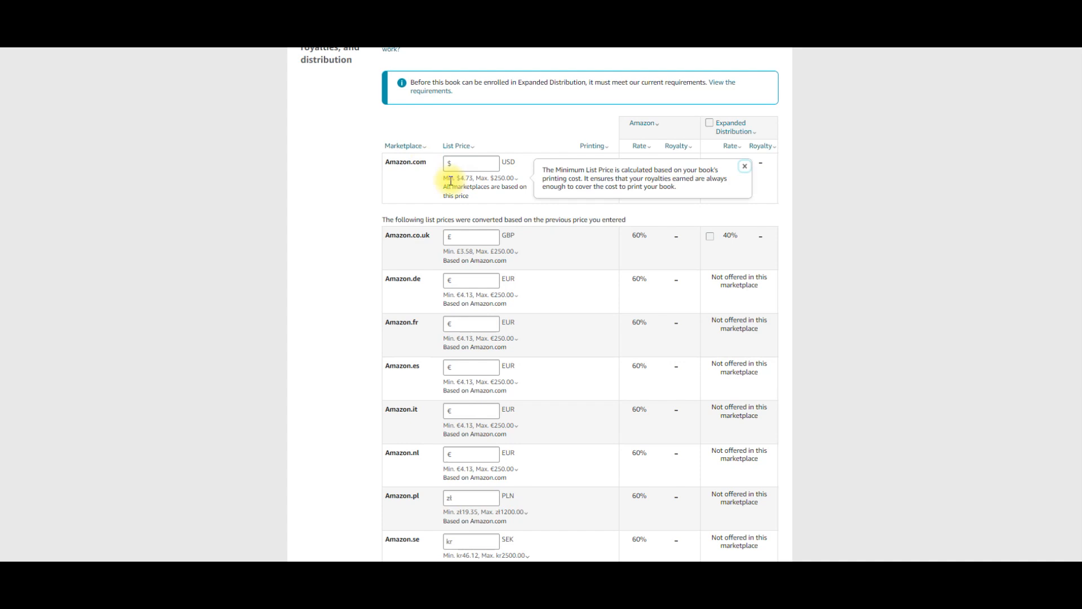
pyautogui.click(1003, 310)
pyautogui.click(480, 165)
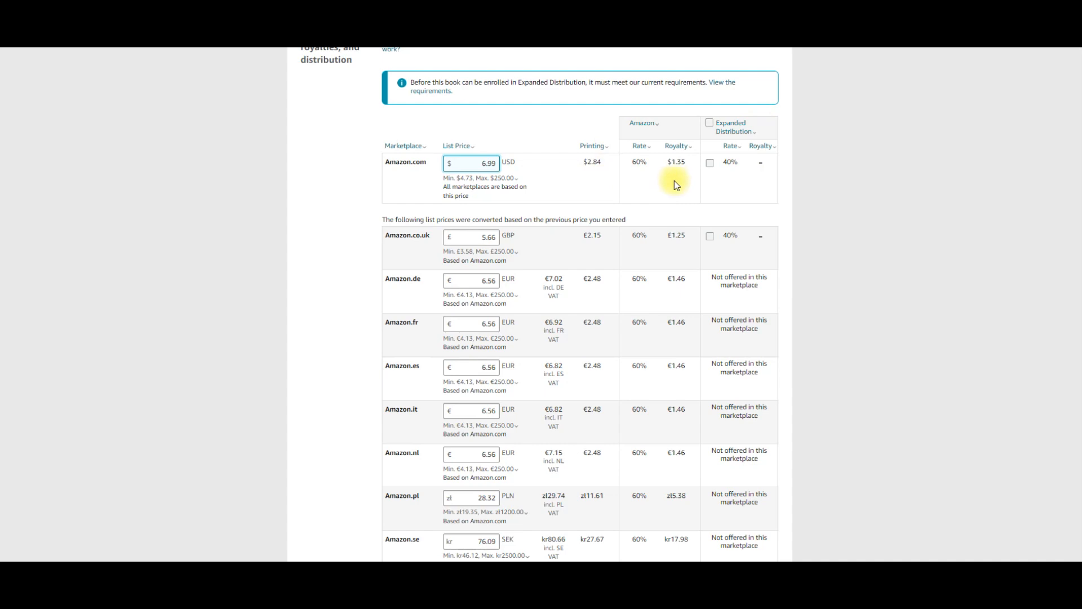
# Set the Amazon.com.au list price of the paperback to 10.90 AUD.
pyautogui.scroll(-5, 603, 451)
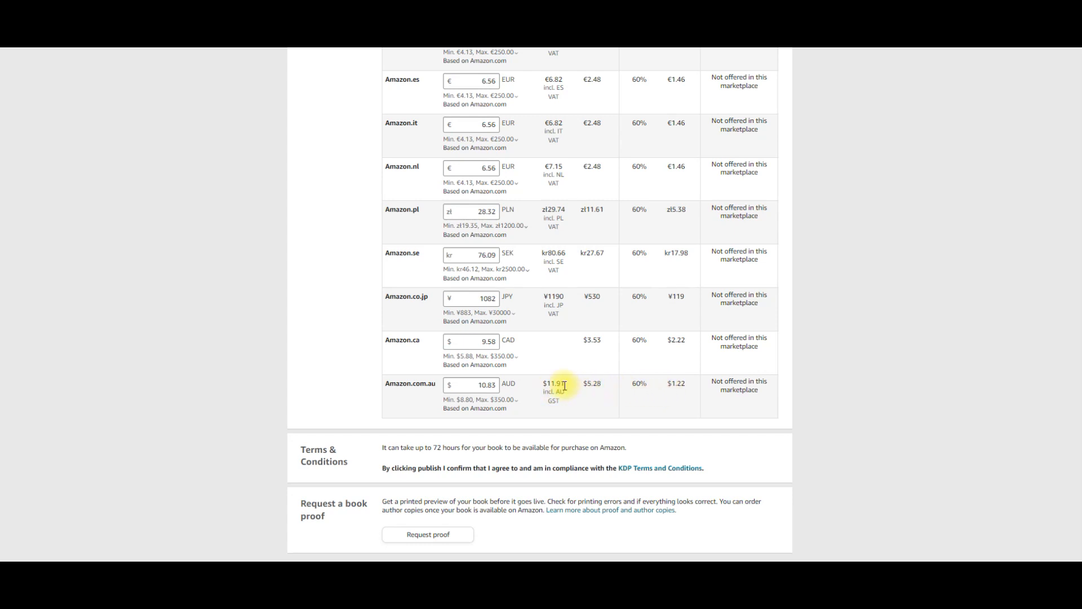
pyautogui.click(488, 385)
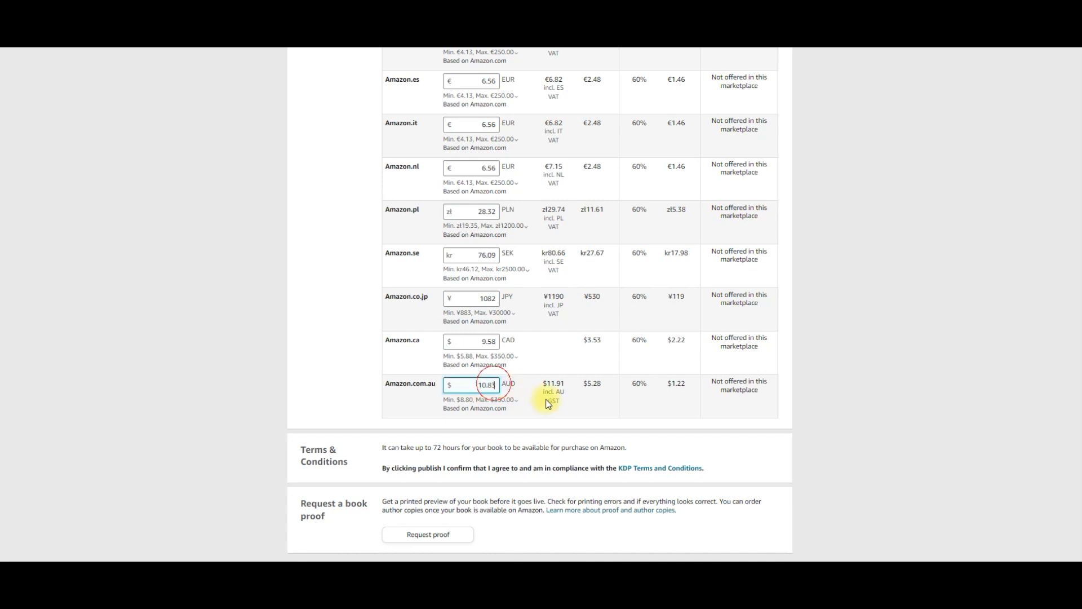
pyautogui.press('BackSpace')
pyautogui.press('BackSpace')
pyautogui.press('BackSpace')
pyautogui.write('.91')
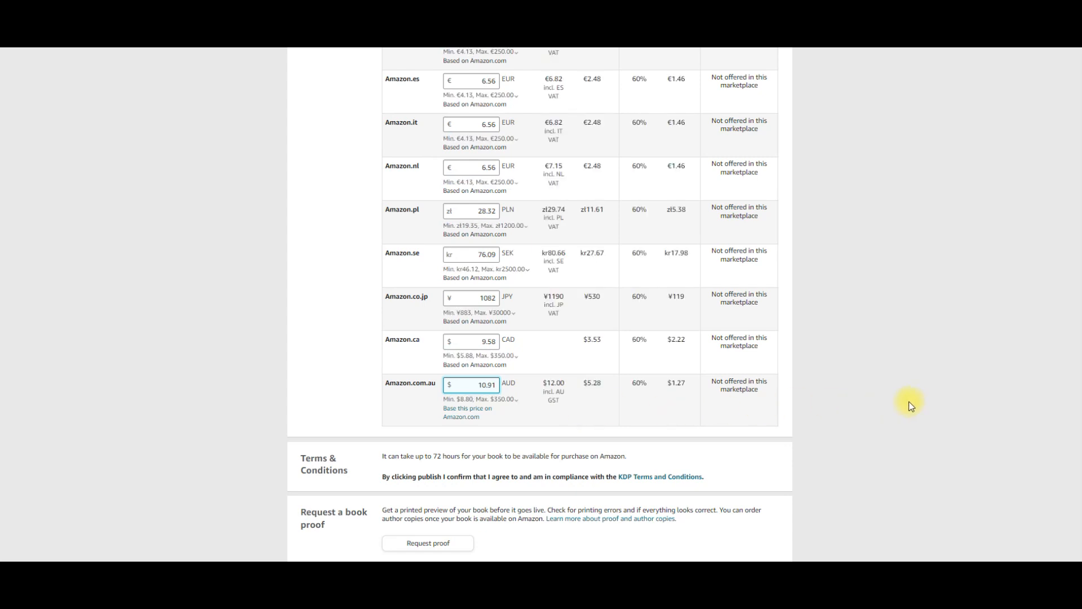
pyautogui.press('BackSpace')
pyautogui.write('0')
# Review the list prices and royalties for all marketplaces and publish the paperback book.
pyautogui.scroll(4, 681, 362)
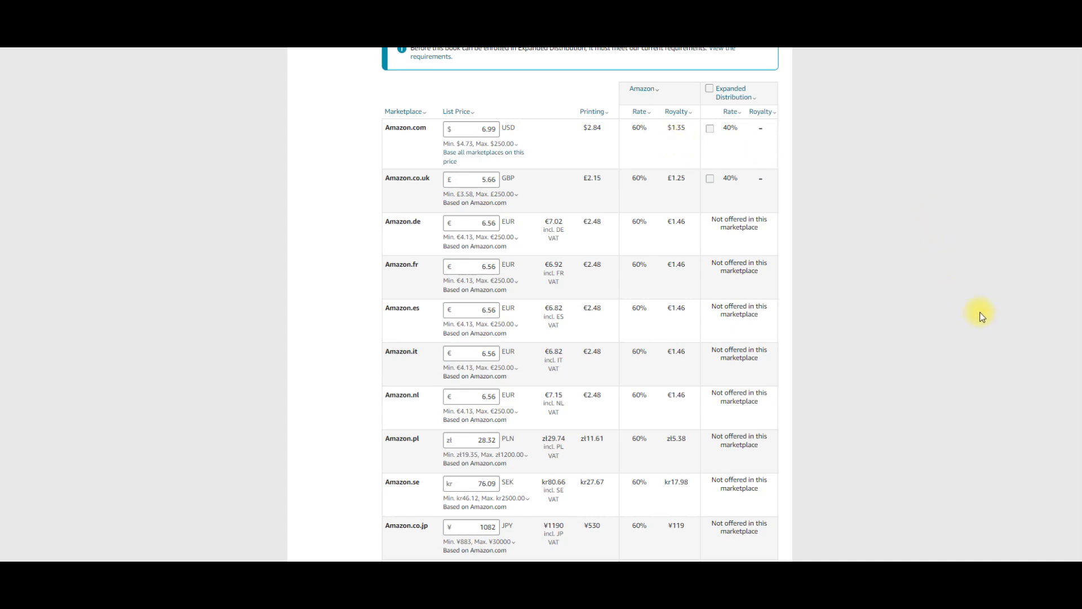
pyautogui.scroll(-6, 988, 321)
pyautogui.scroll(-1, 989, 323)
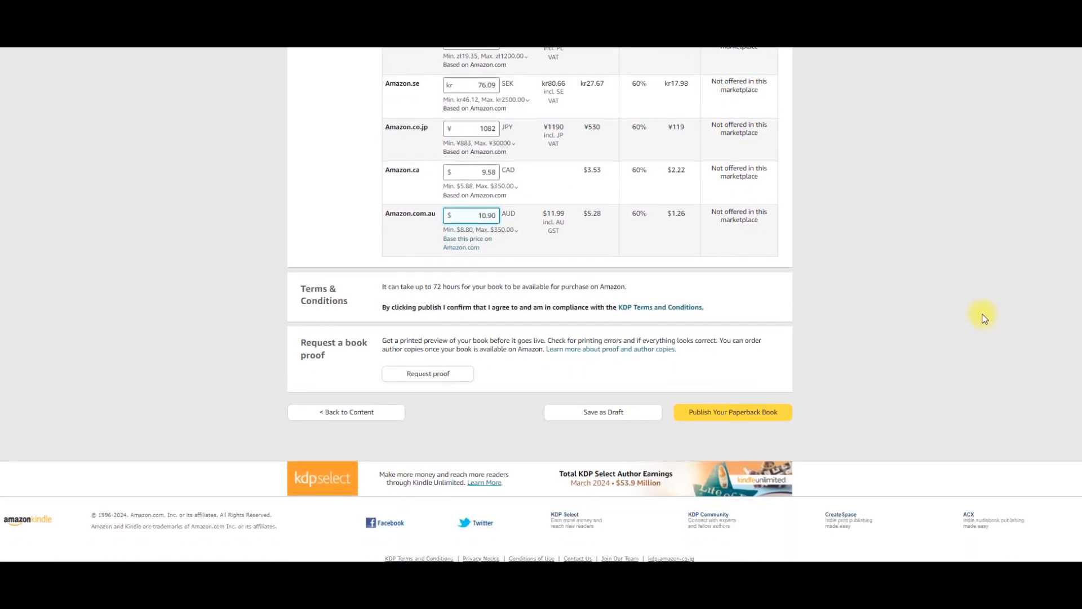
pyautogui.scroll(3, 981, 314)
pyautogui.scroll(4, 981, 314)
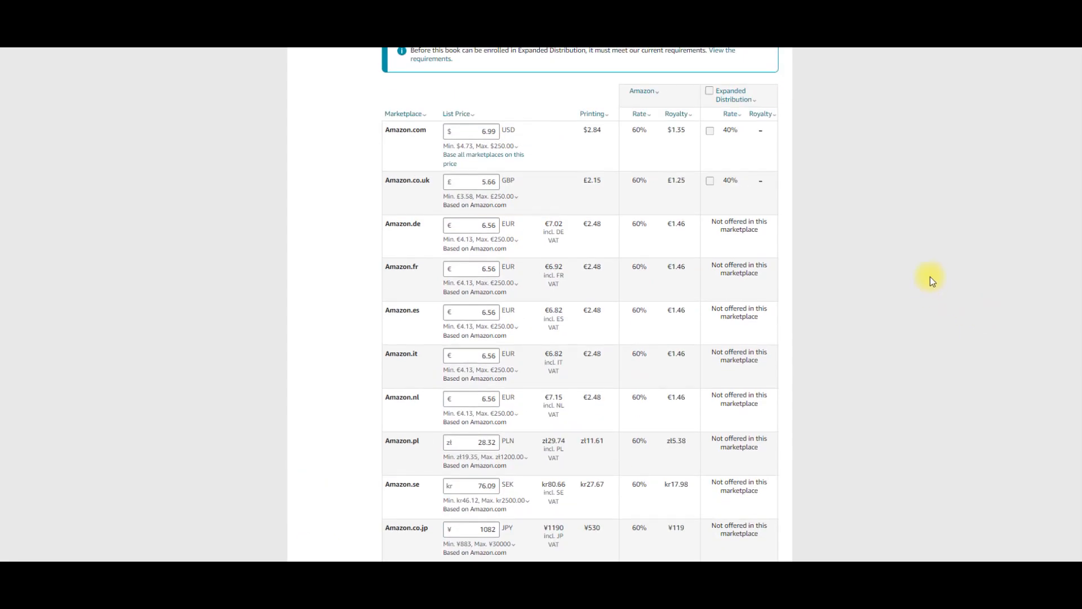
pyautogui.scroll(-7, 660, 358)
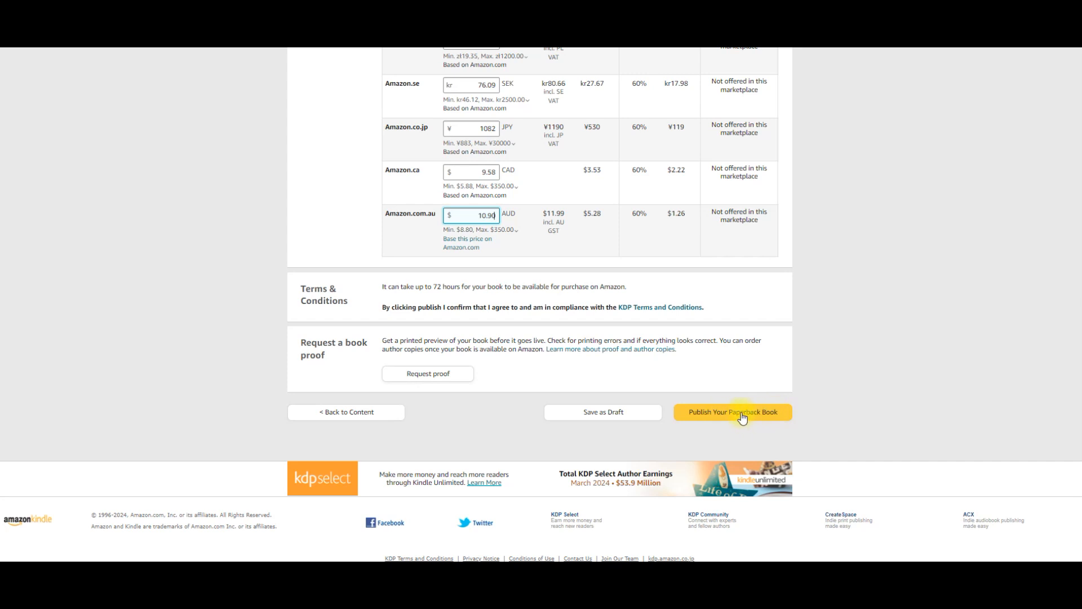
pyautogui.click(742, 414)
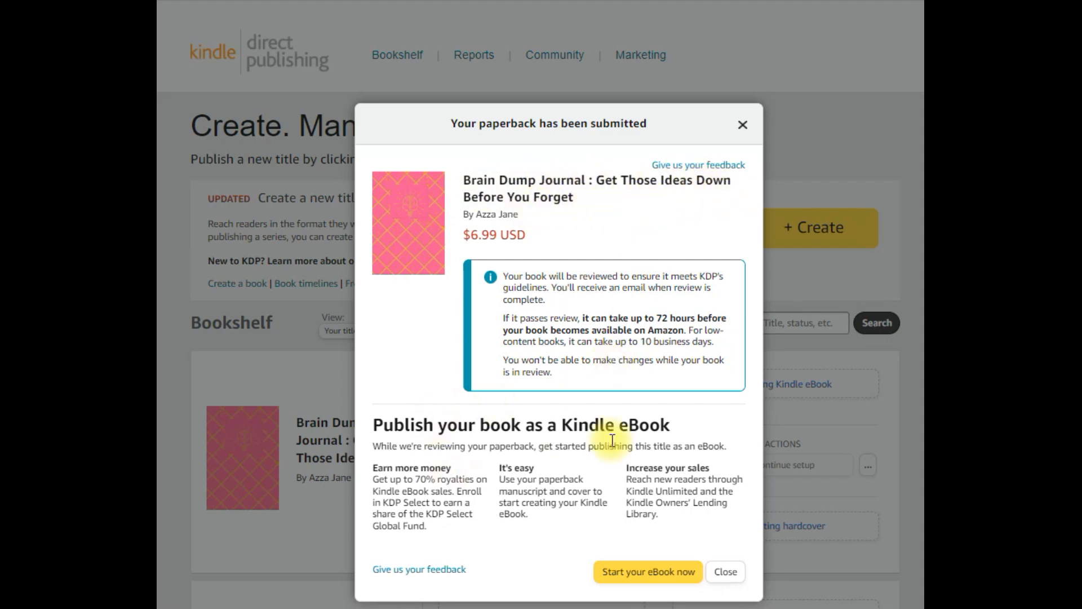
# Dismiss the submission notice and open the explanation of the Brain Dump Journal paperback's status on the Bookshelf.
pyautogui.click(728, 572)
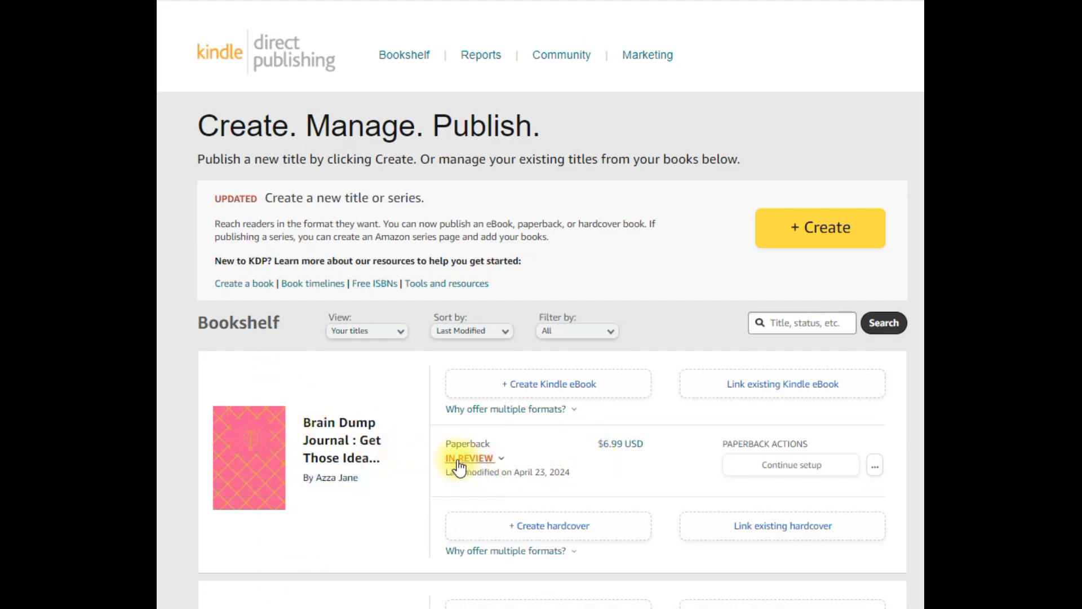
pyautogui.click(486, 459)
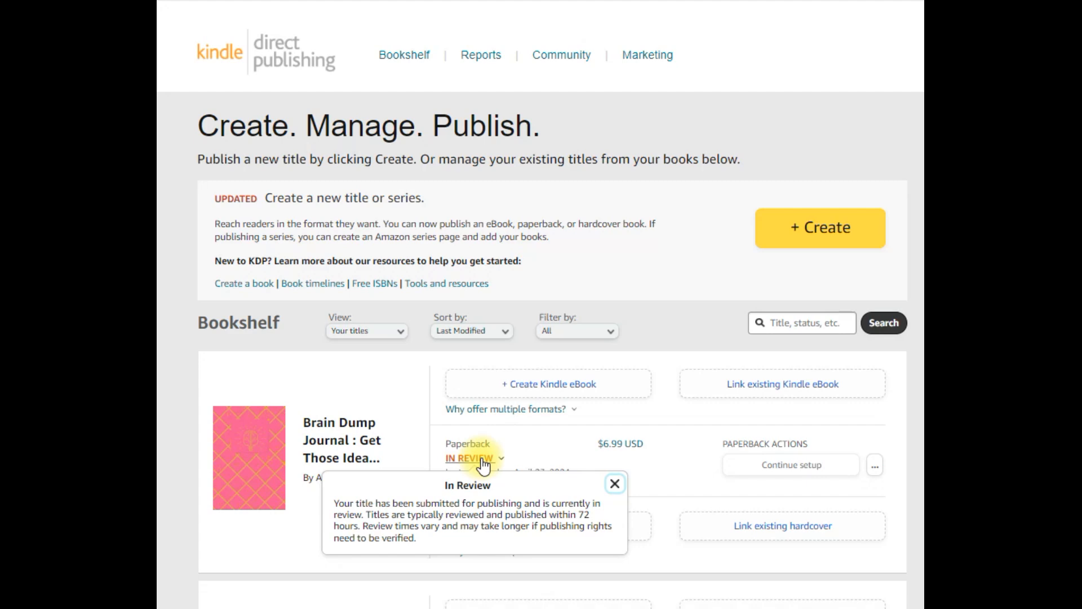